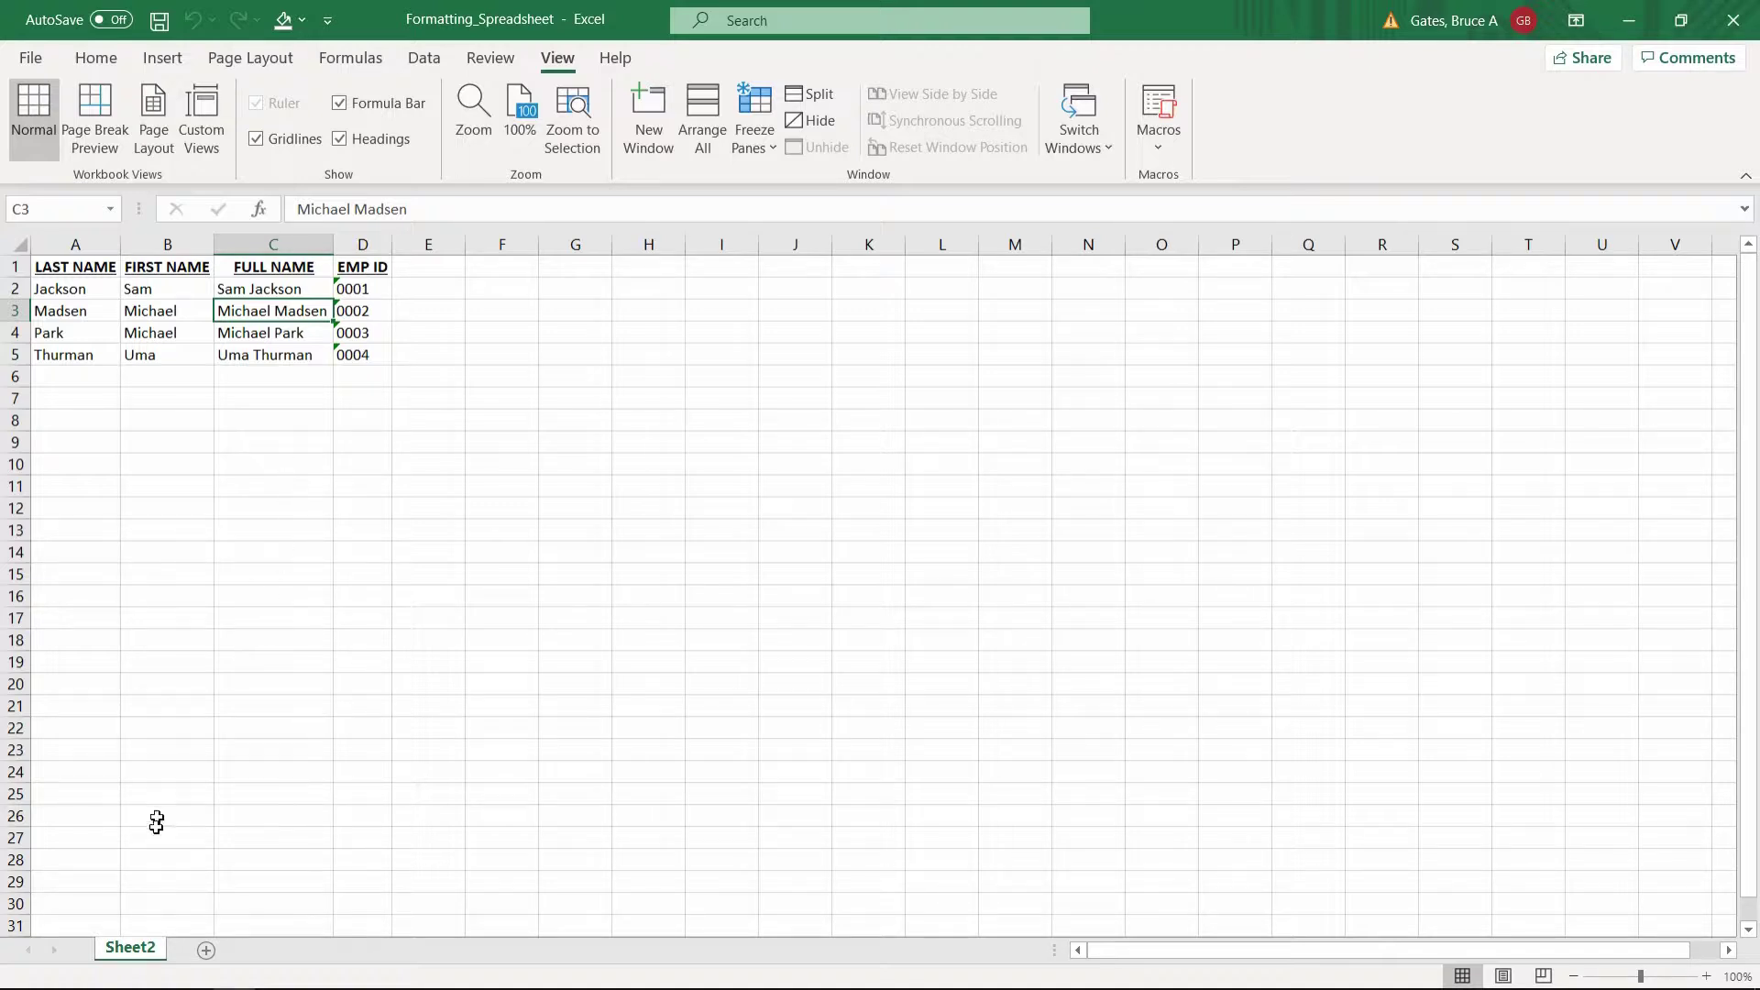
double_click(137, 950)
type("Employ")
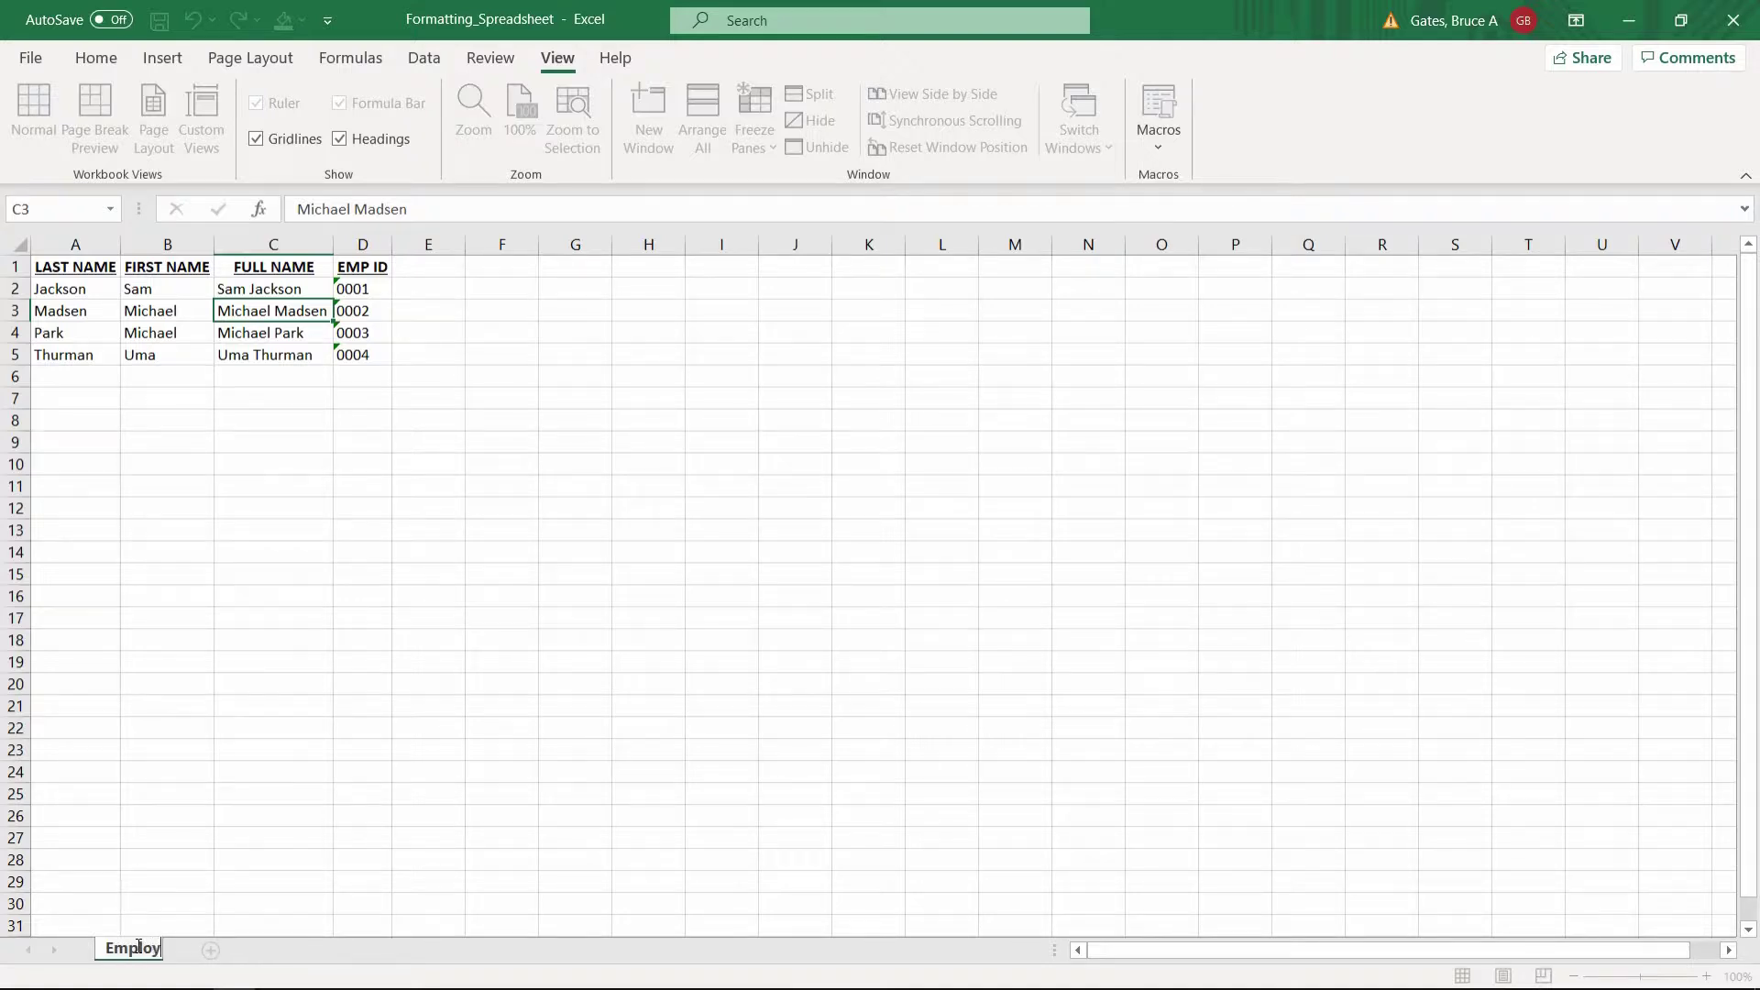
key("Escape")
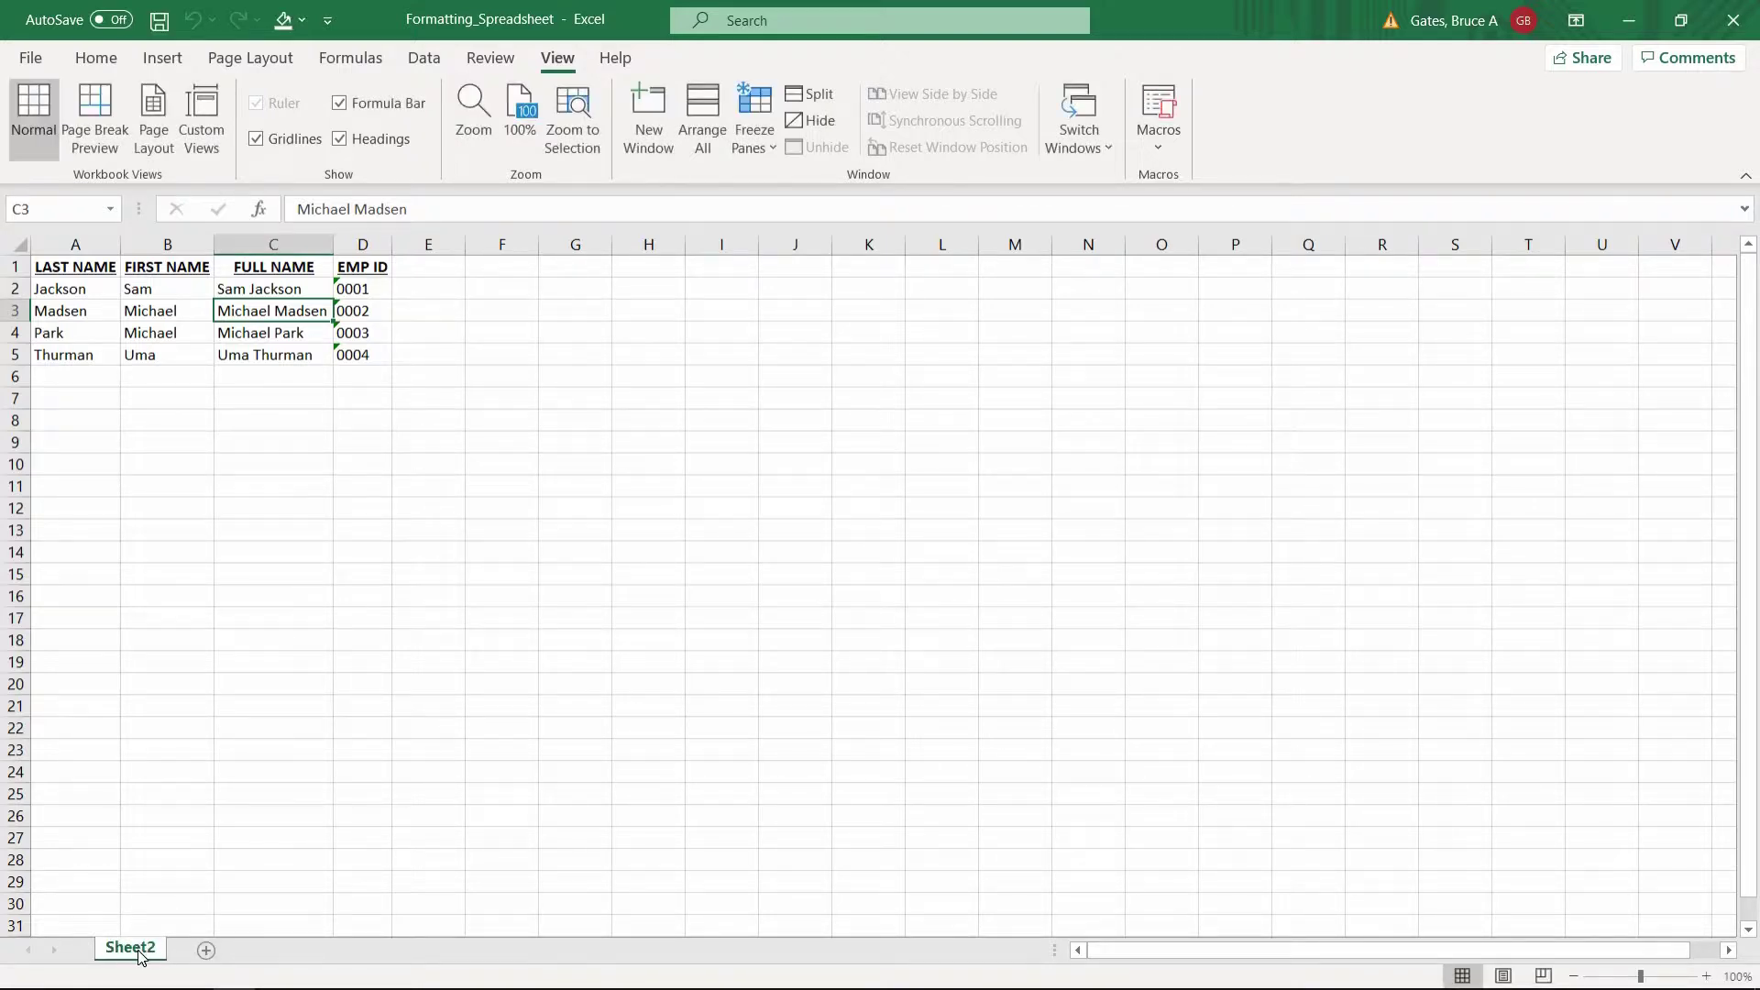
Step: Rename the Sheet2 worksheet to Employees
double_click(142, 950)
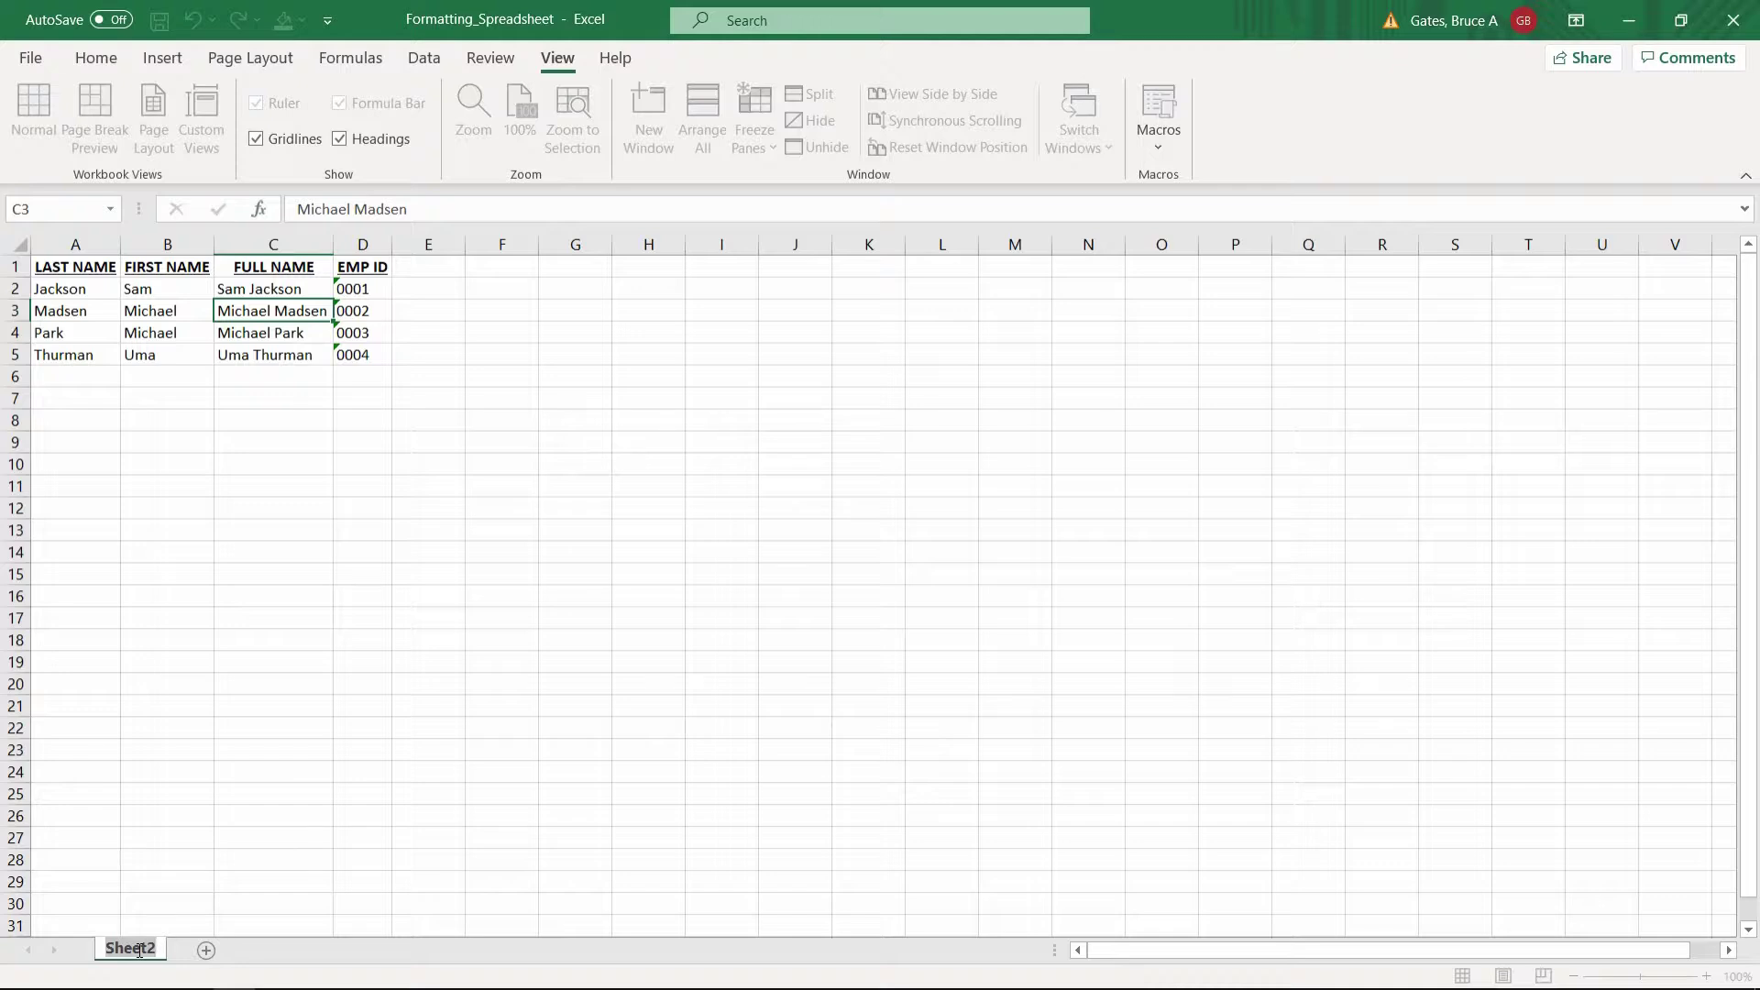
type("Employees")
key("Return")
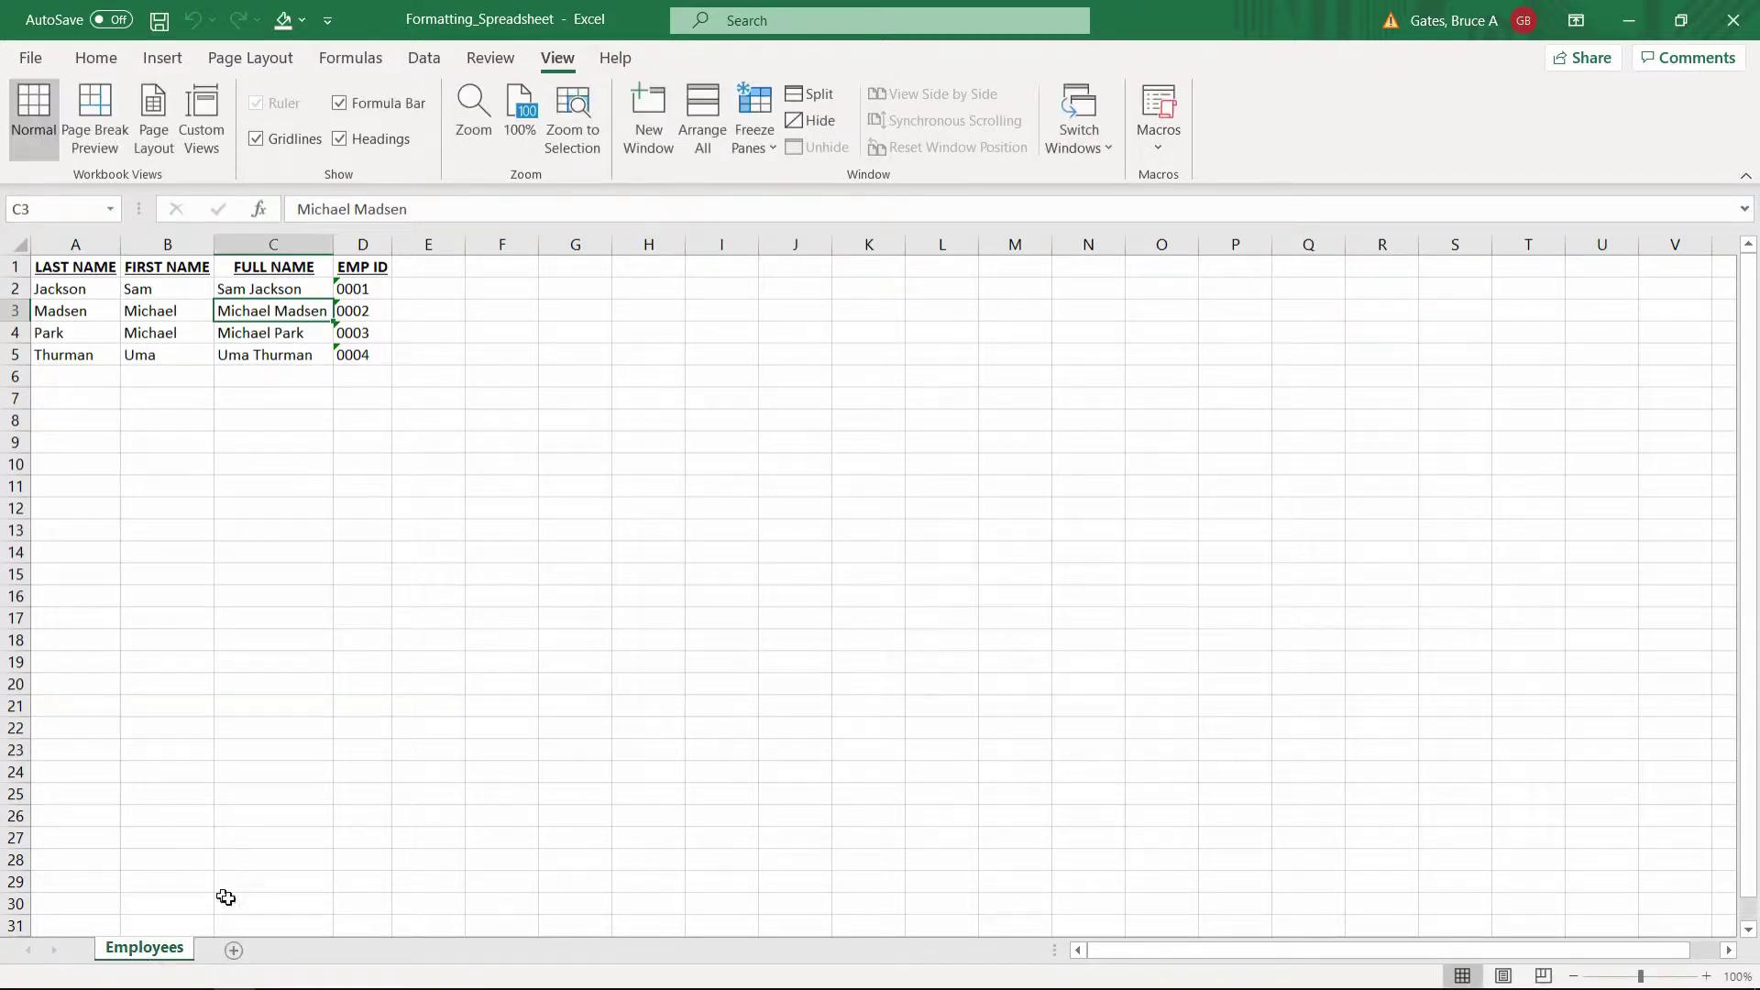
Step: Add a new worksheet and name it Wages
left_click(235, 949)
double_click(231, 950)
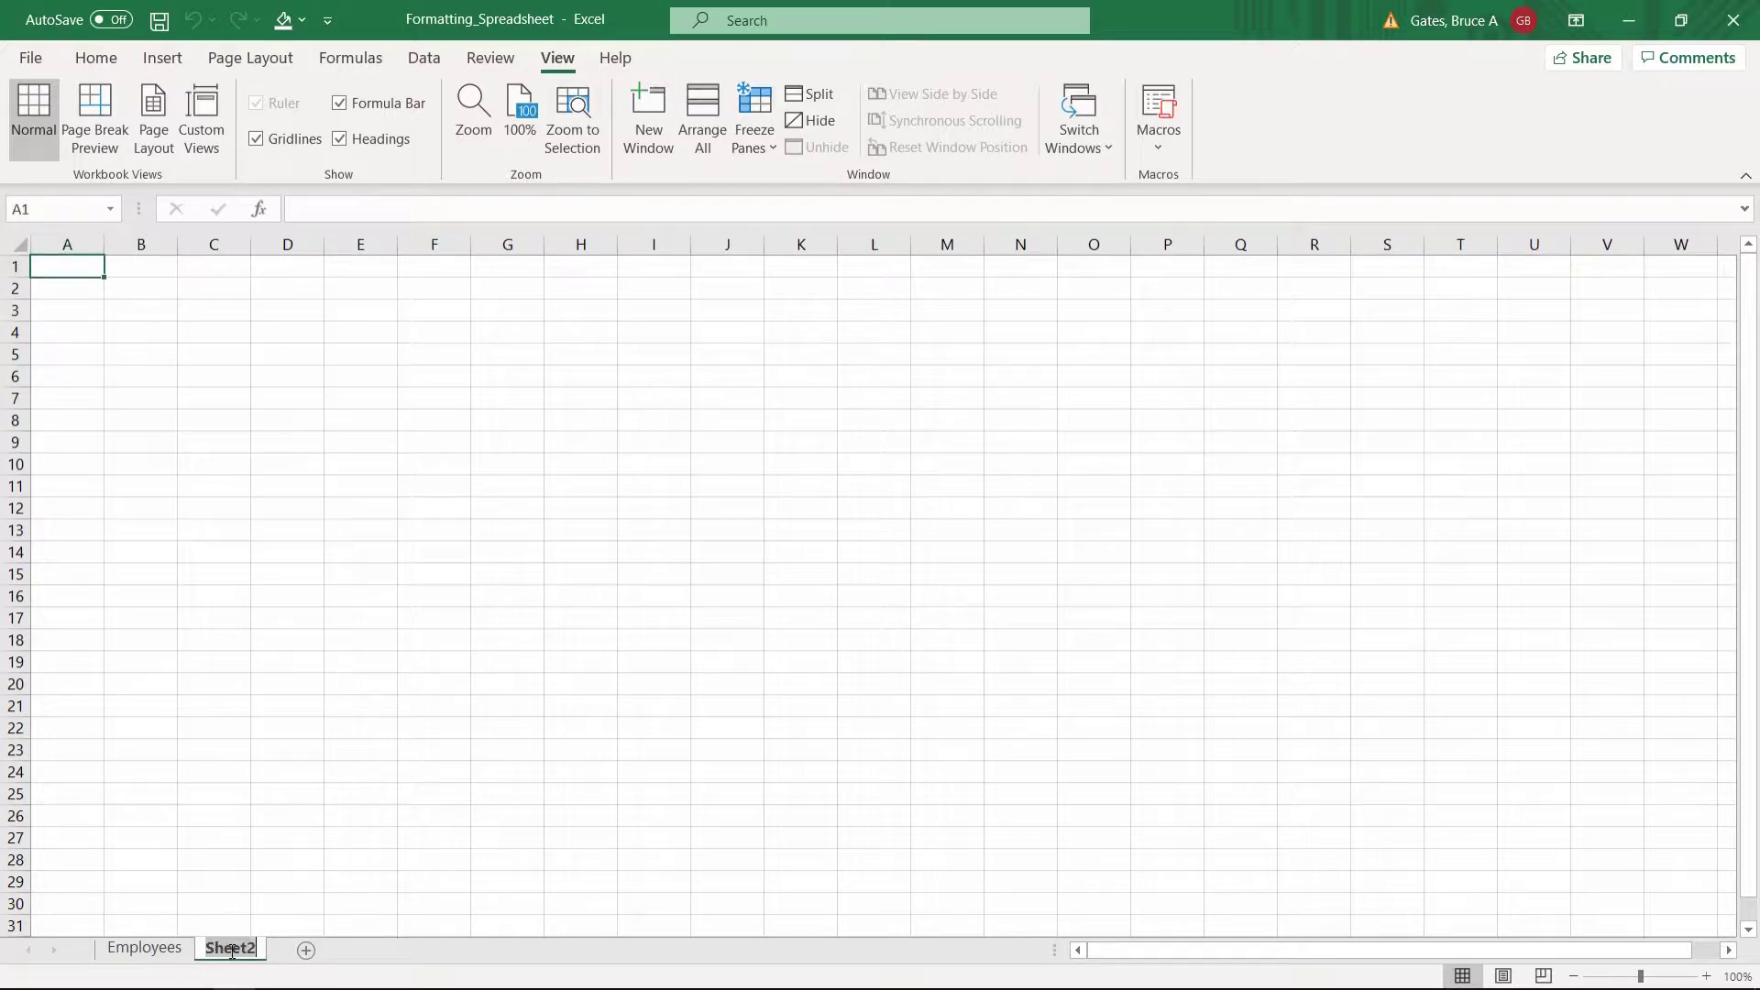
type("Wages")
key("Return")
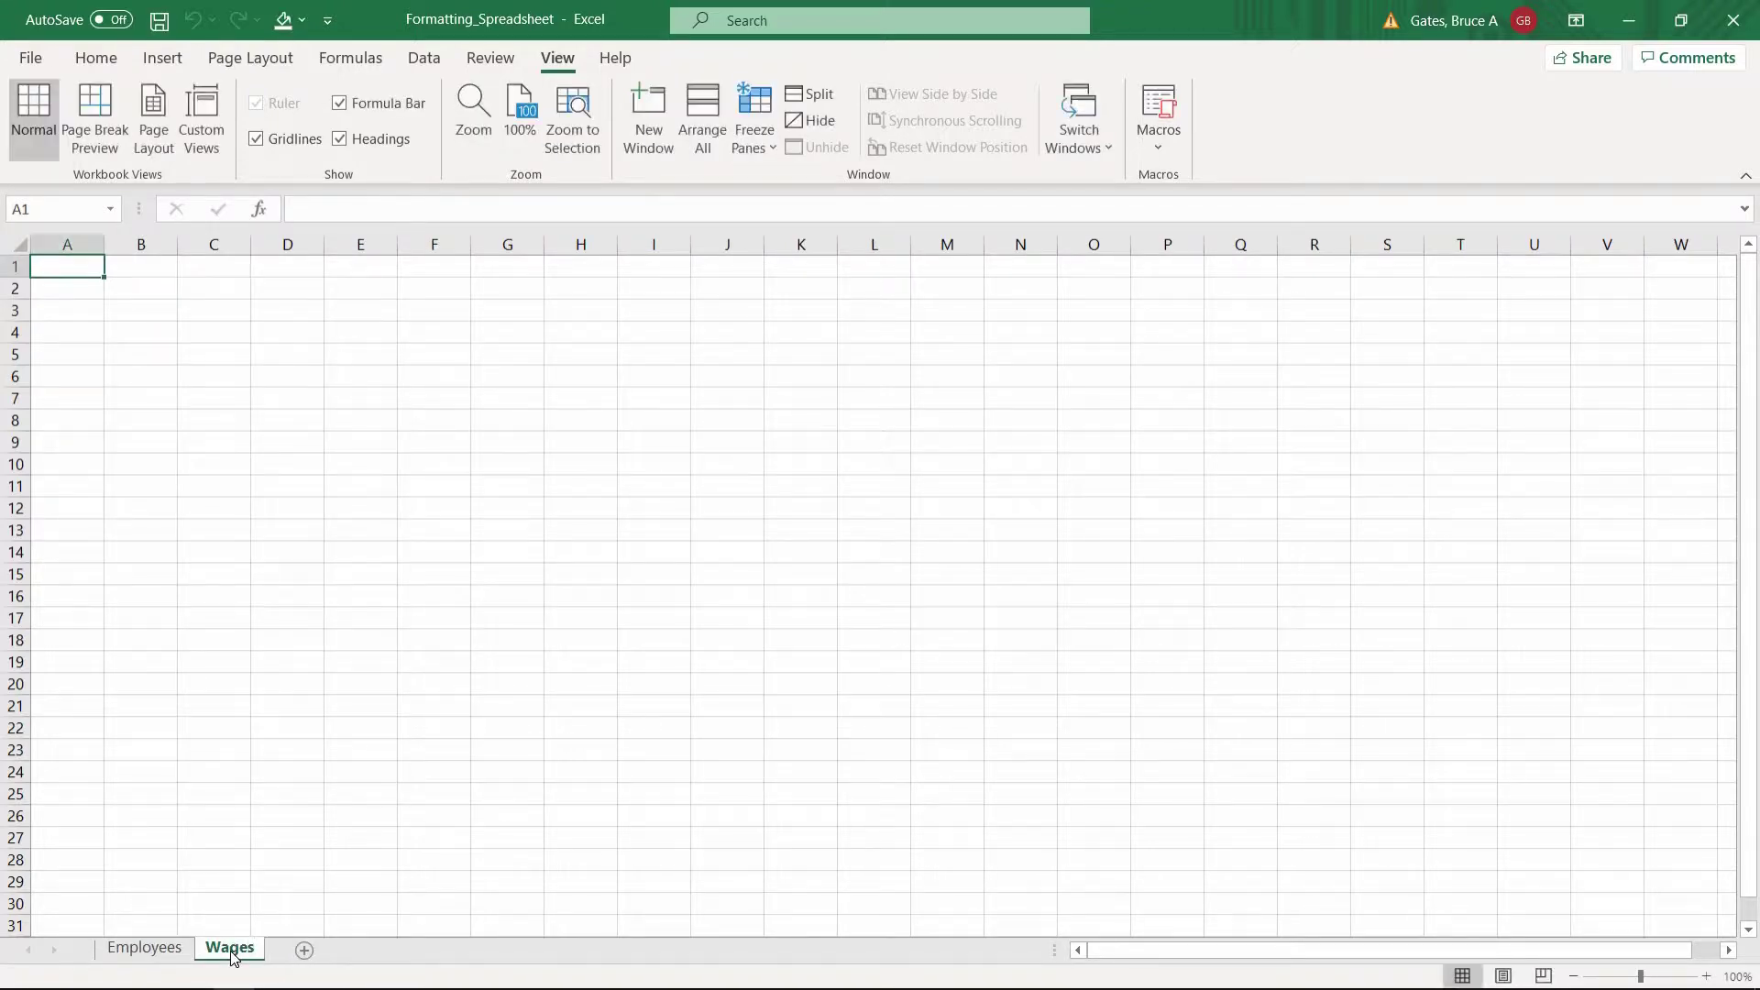
Step: Copy the header row formatting from row 1 of the Employees sheet to row 1 of Wages with Format Painter
left_click(144, 948)
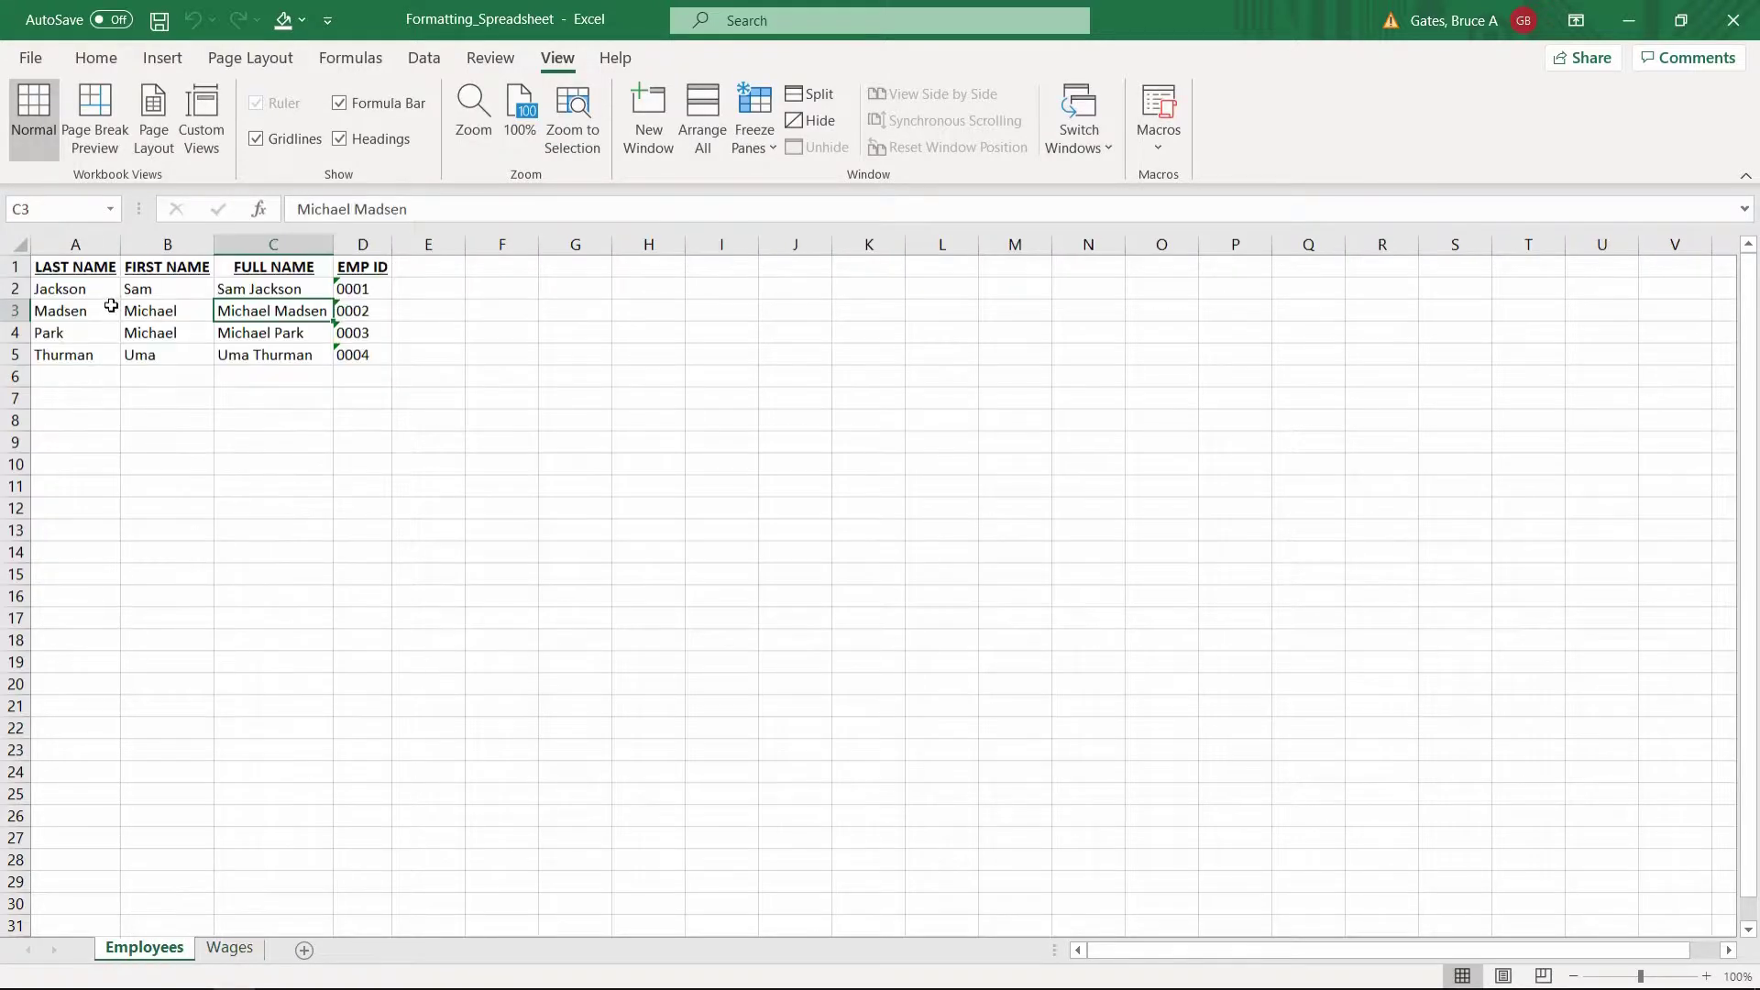
left_click(15, 266)
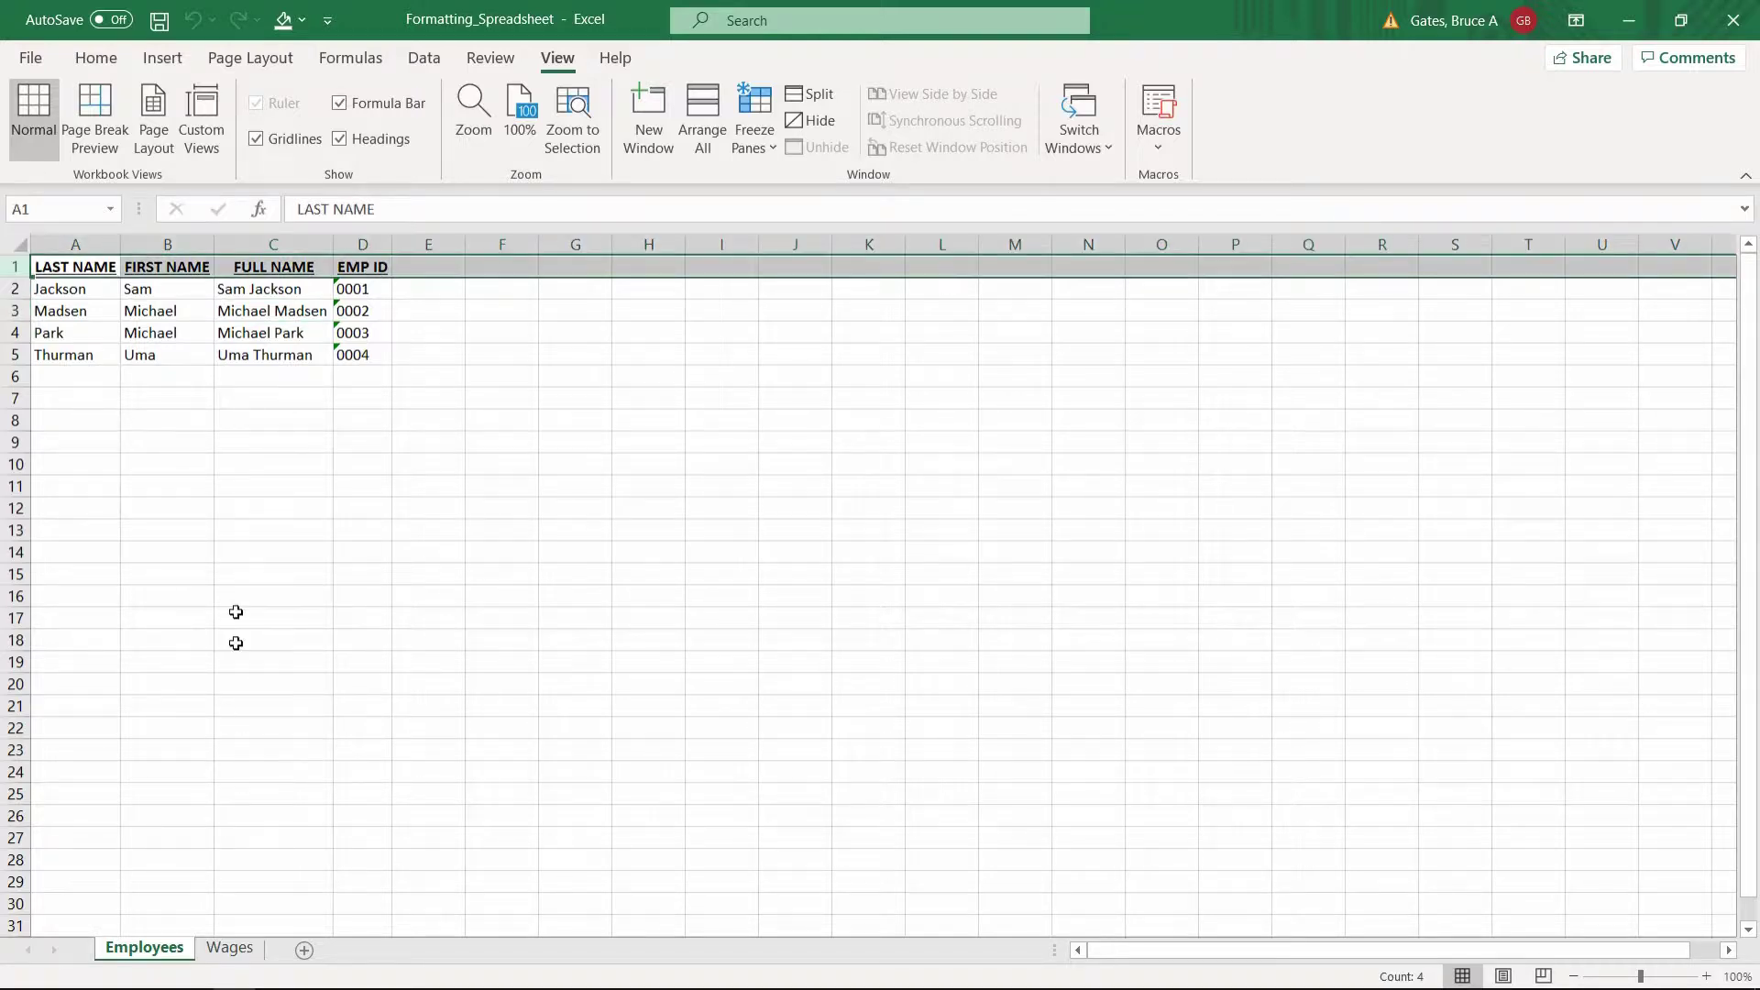
left_click(97, 58)
left_click(125, 151)
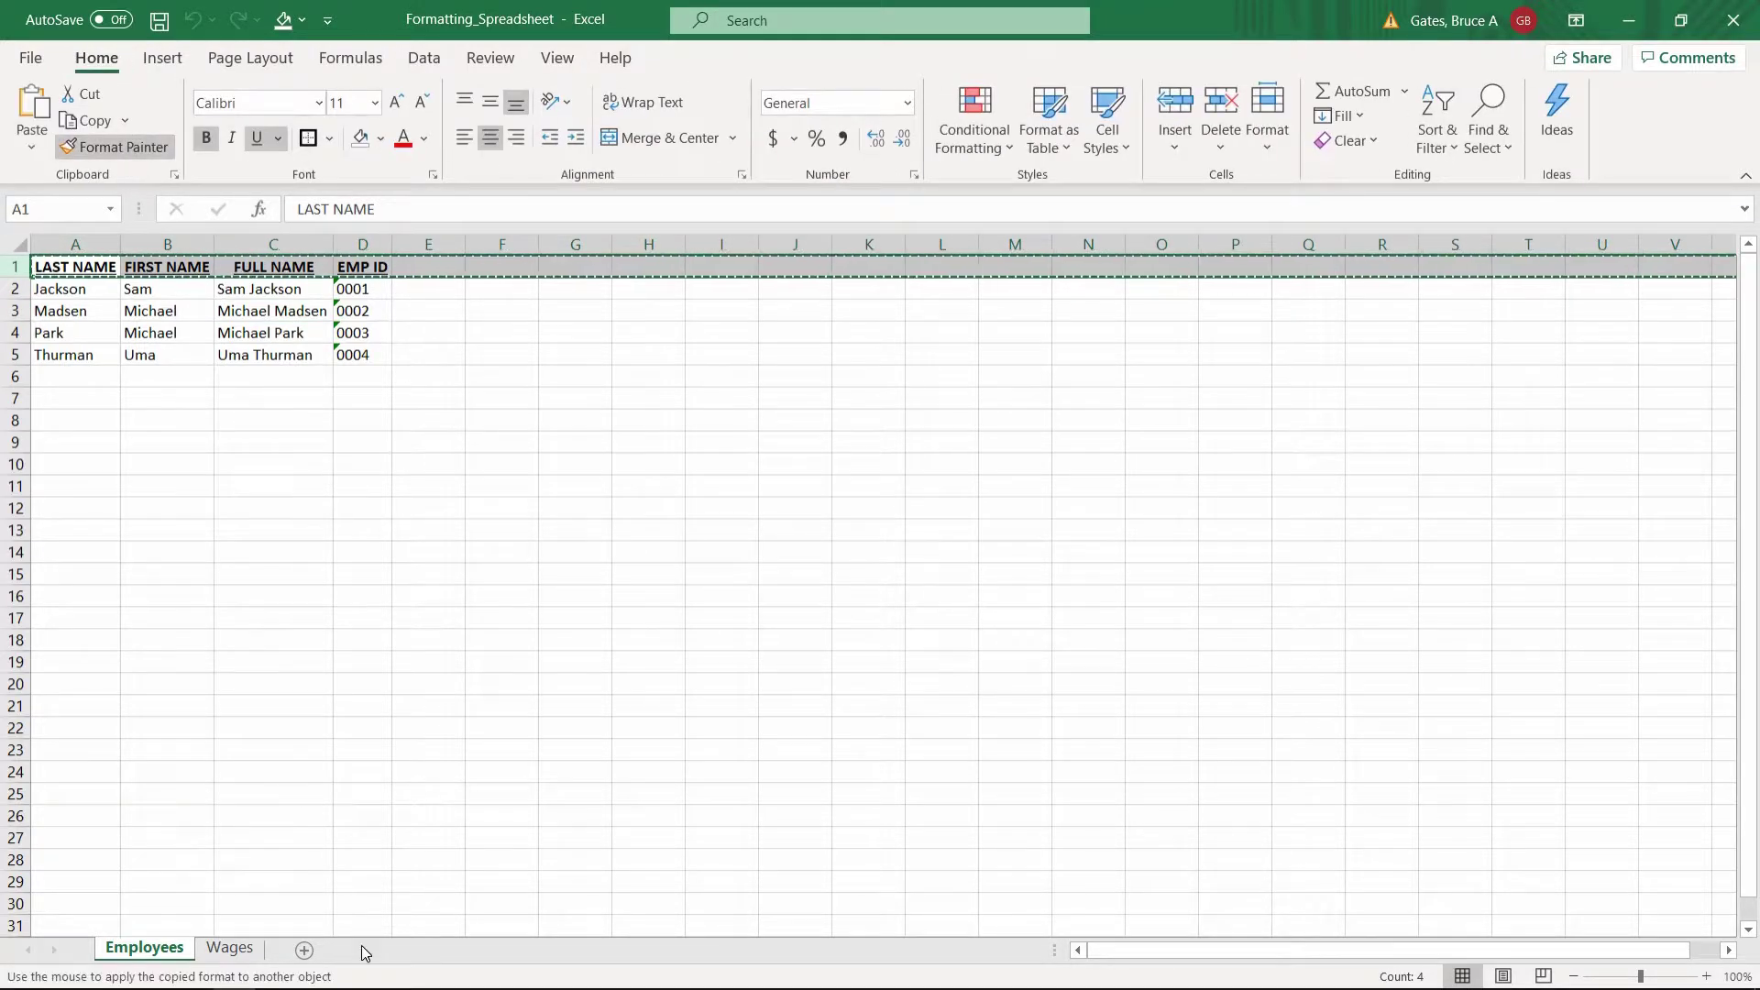
left_click(240, 950)
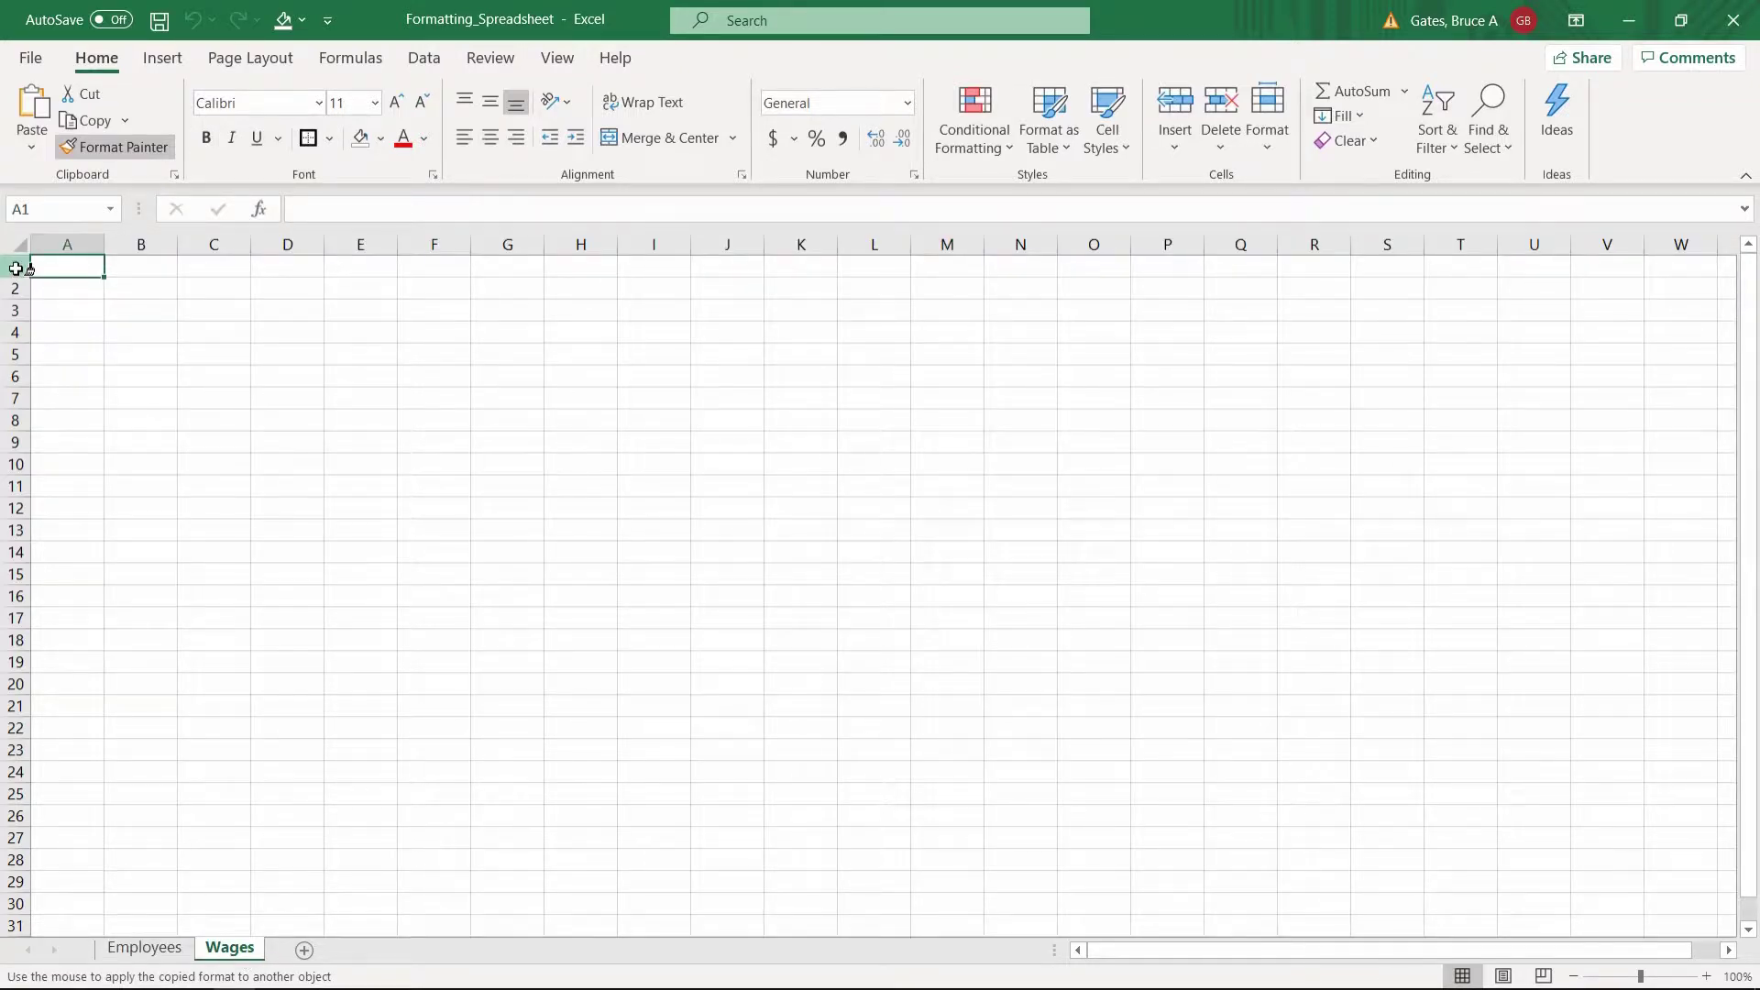
left_click(15, 272)
Step: Enter the headings DEPT in A1 and SALARY in B1 of the Wages sheet
left_click(89, 272)
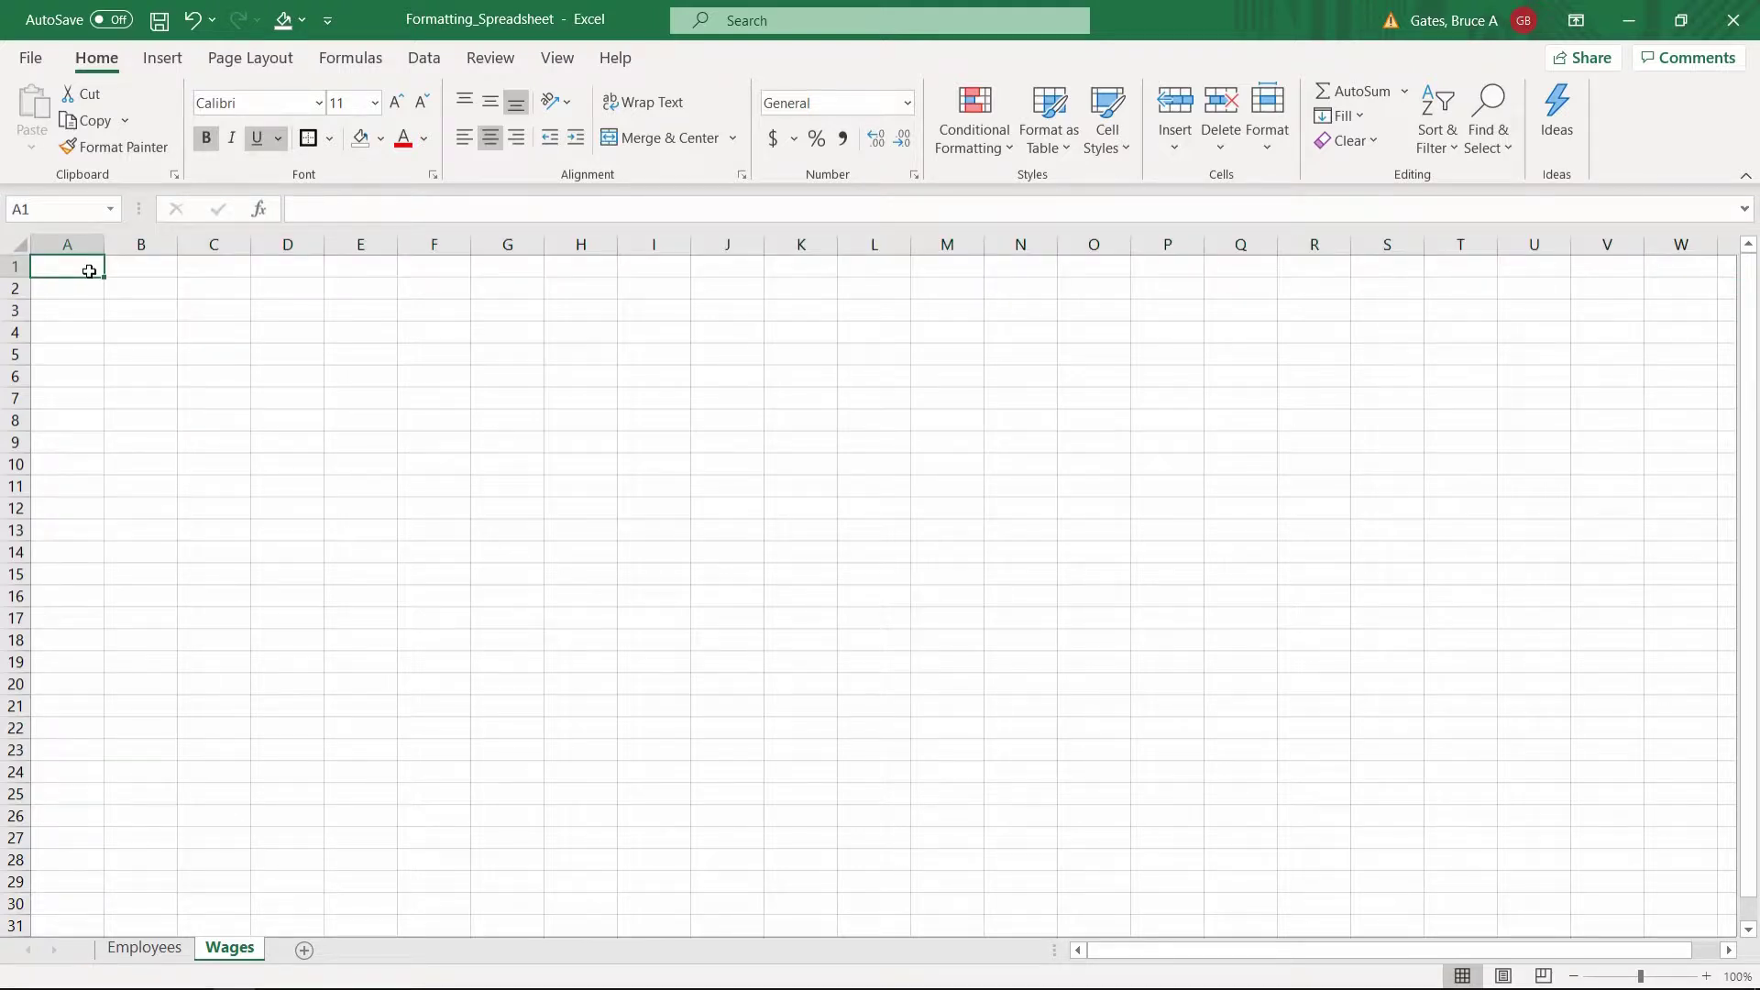
type("DEO")
key("BackSpace")
type("PT")
key("Tab")
type("W")
key("BackSpace")
type("SALARY")
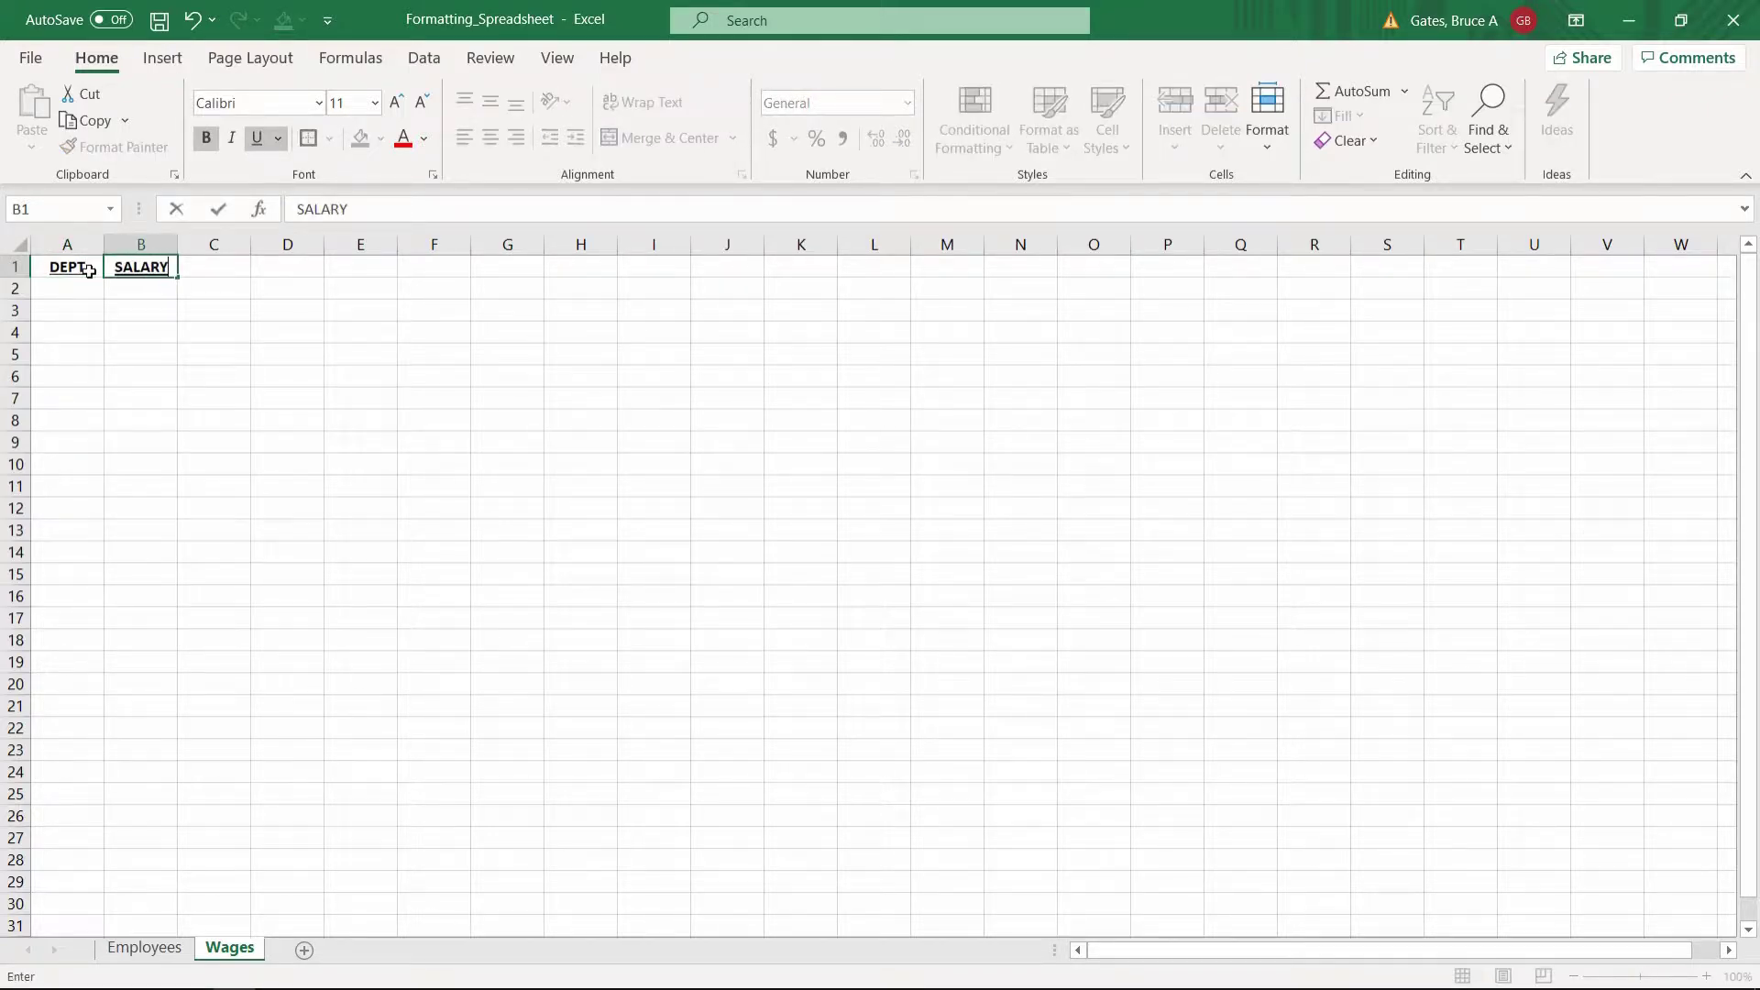
key("Return")
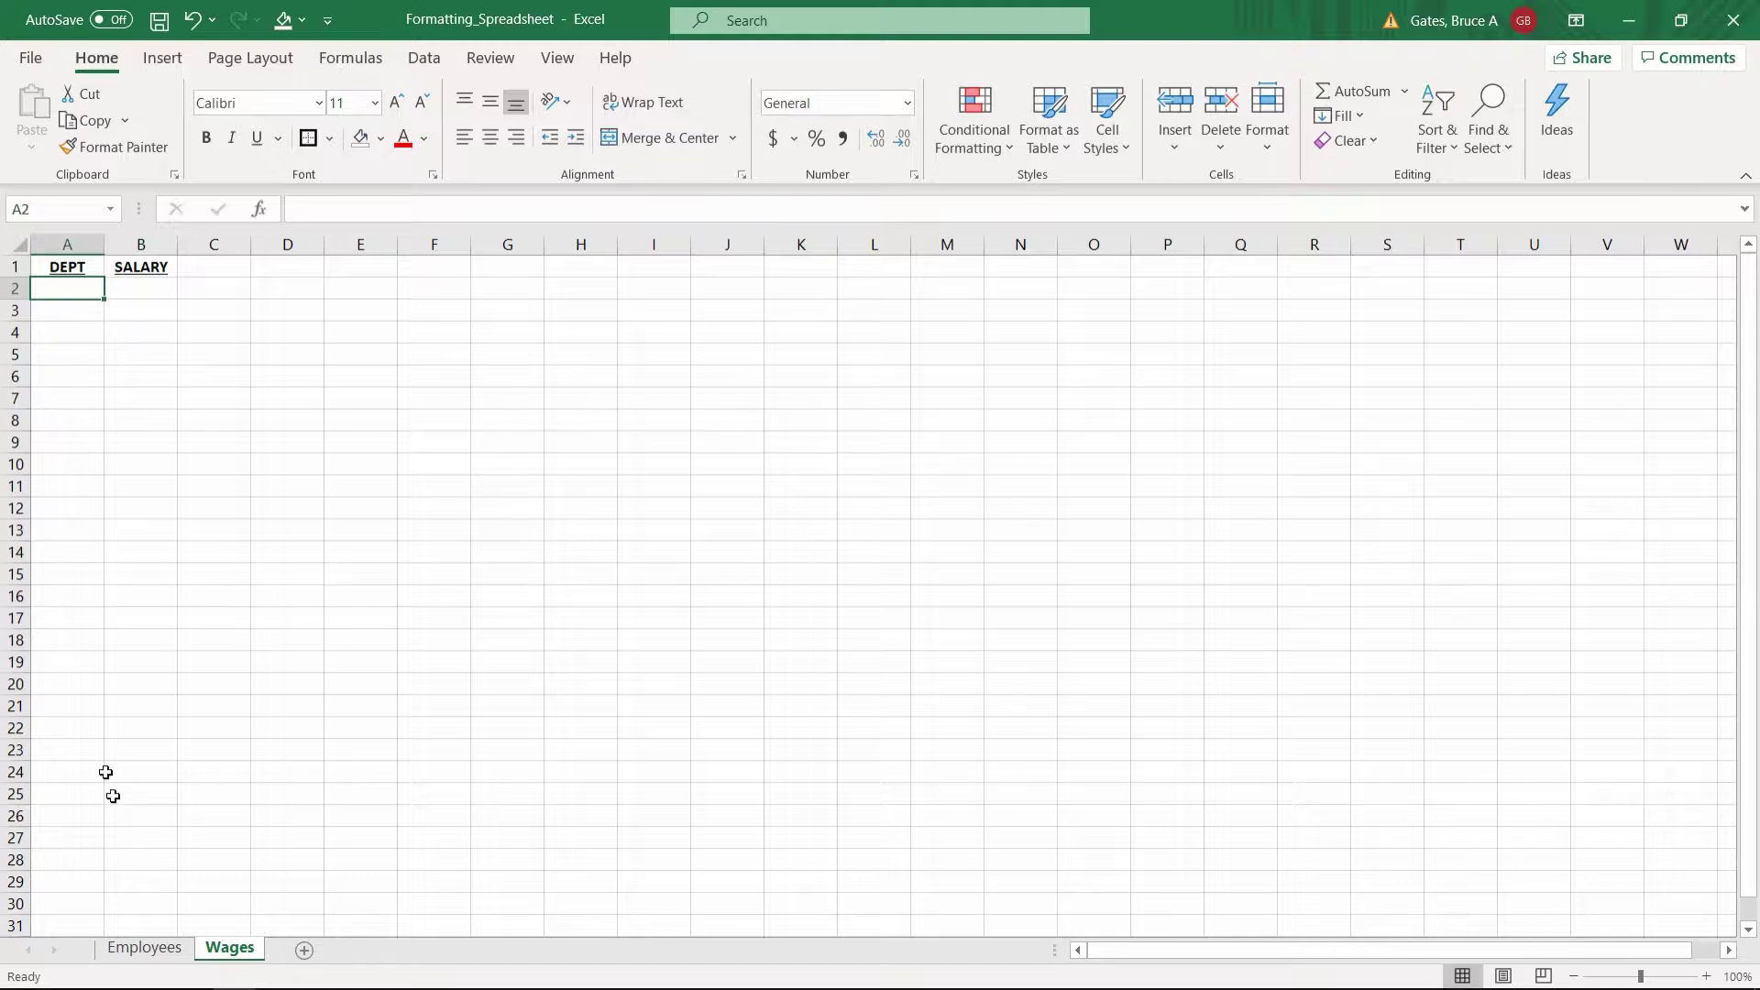
Step: Add the headings DEPT in E1 and WAGE in F1 of the Employees sheet
left_click(169, 955)
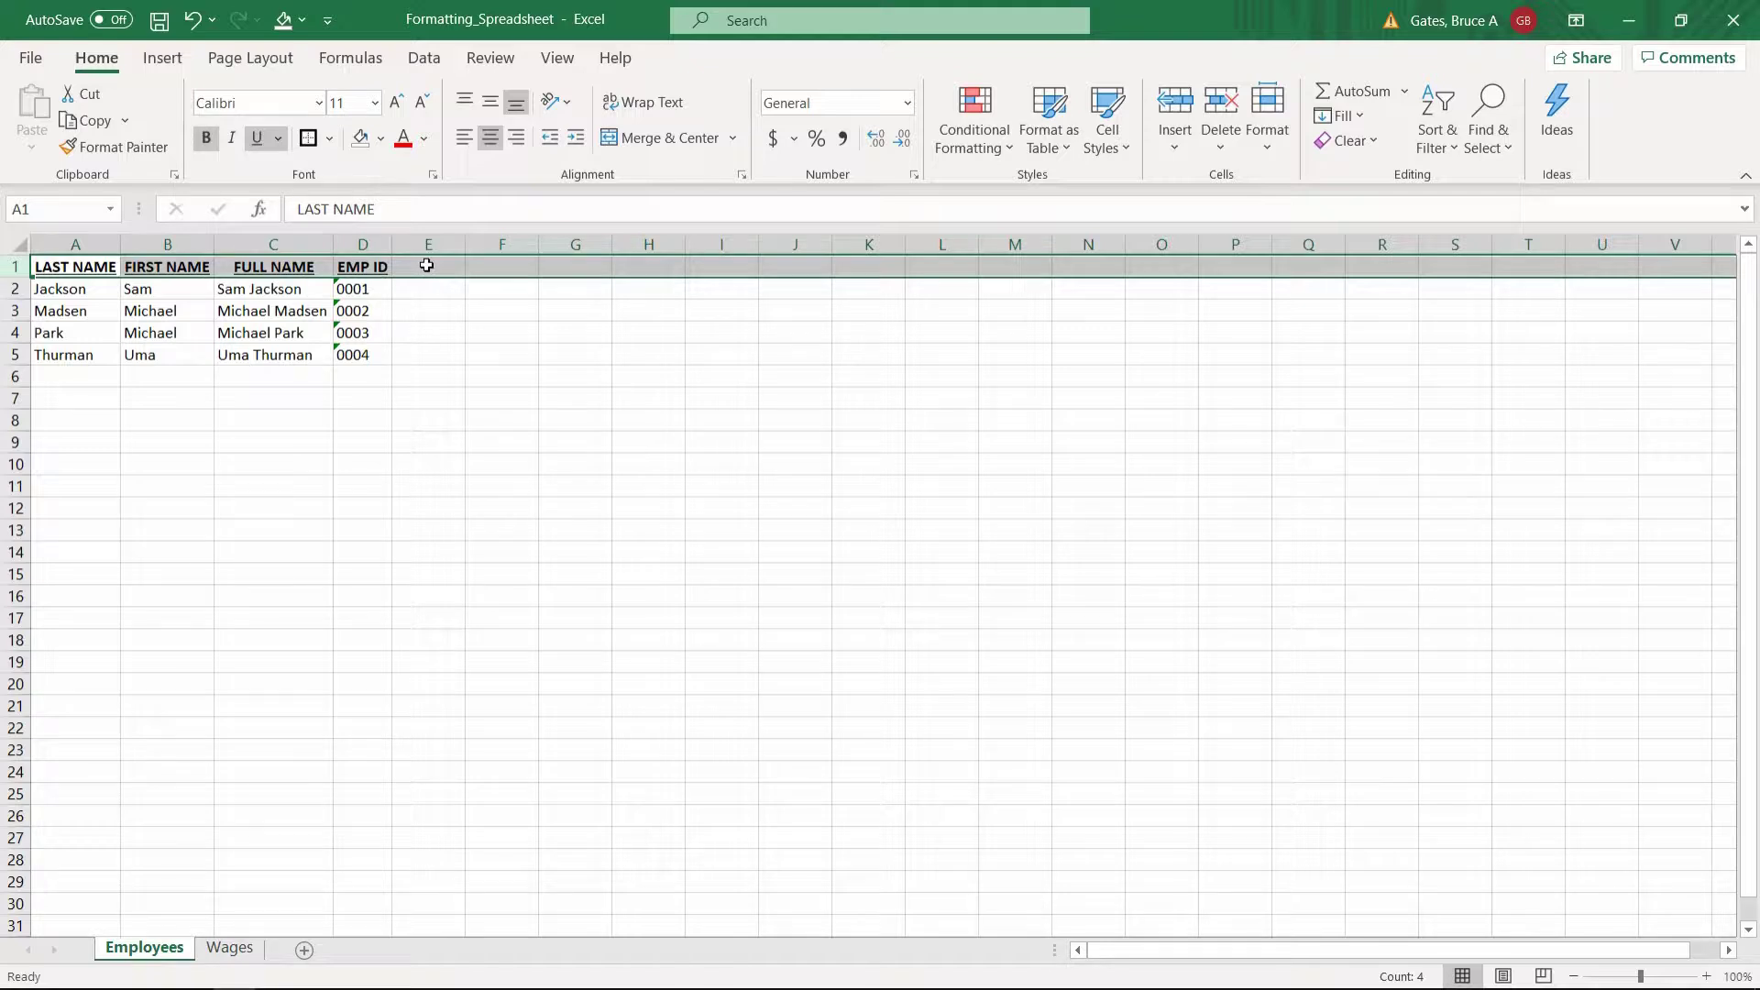
left_click(426, 266)
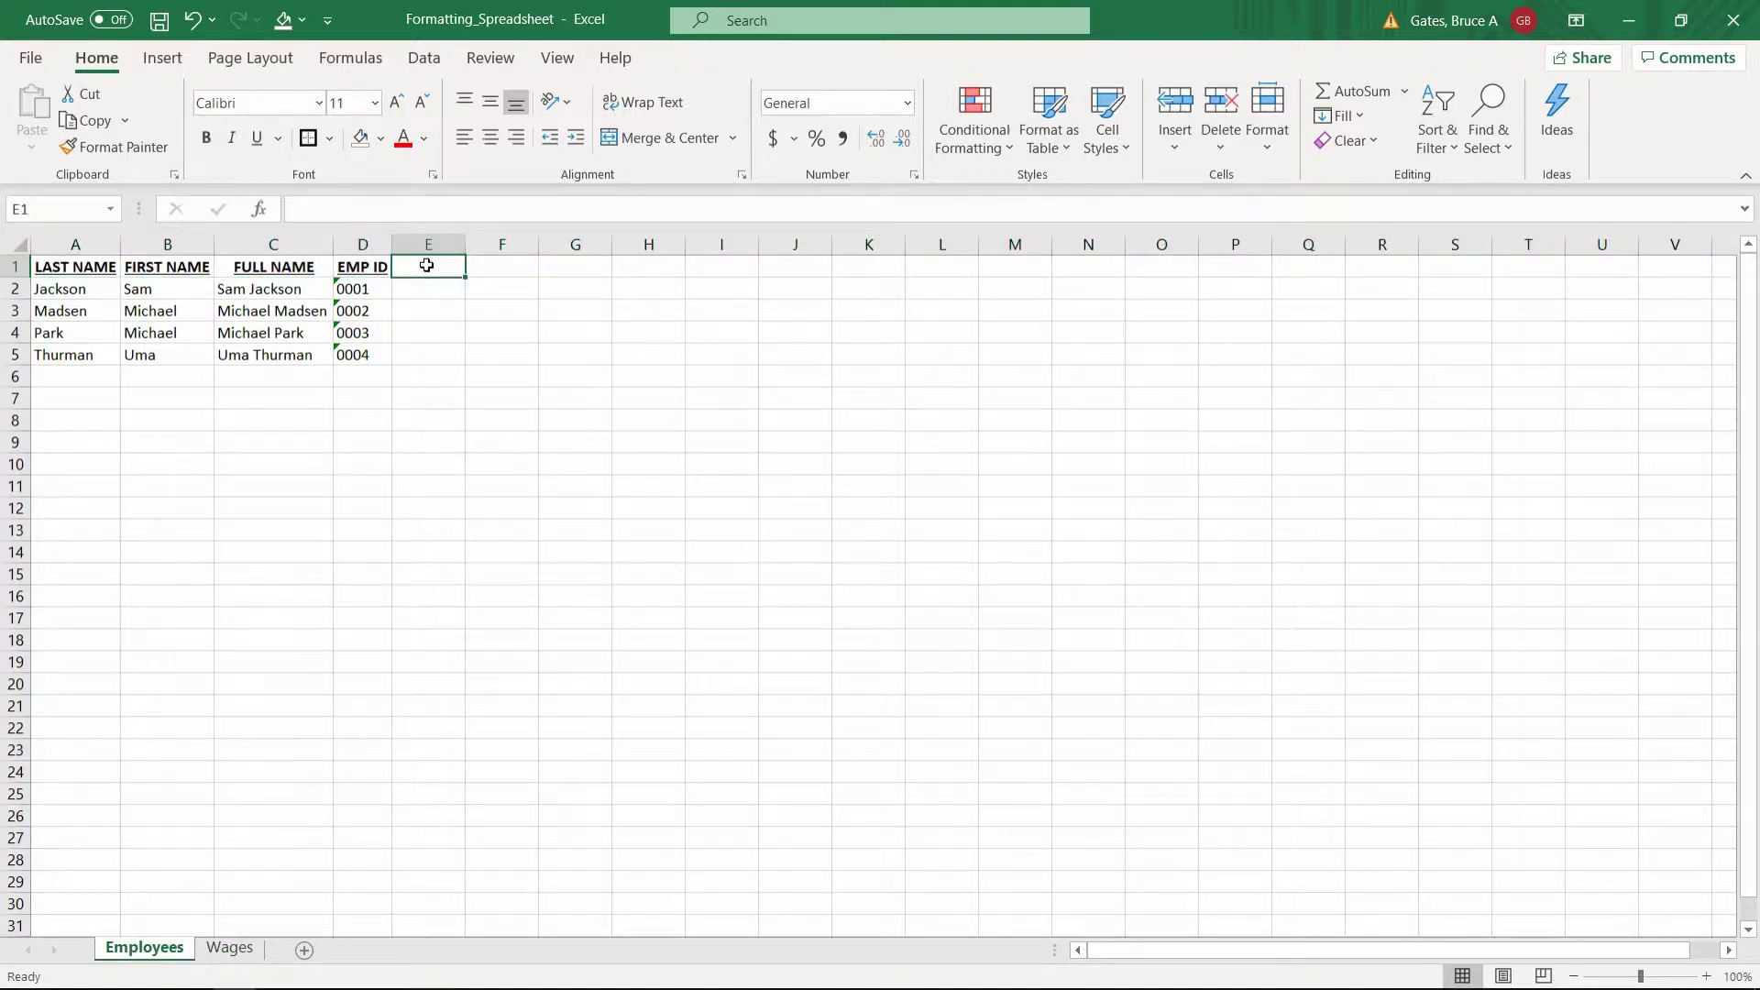
type("DEPT")
key("Tab")
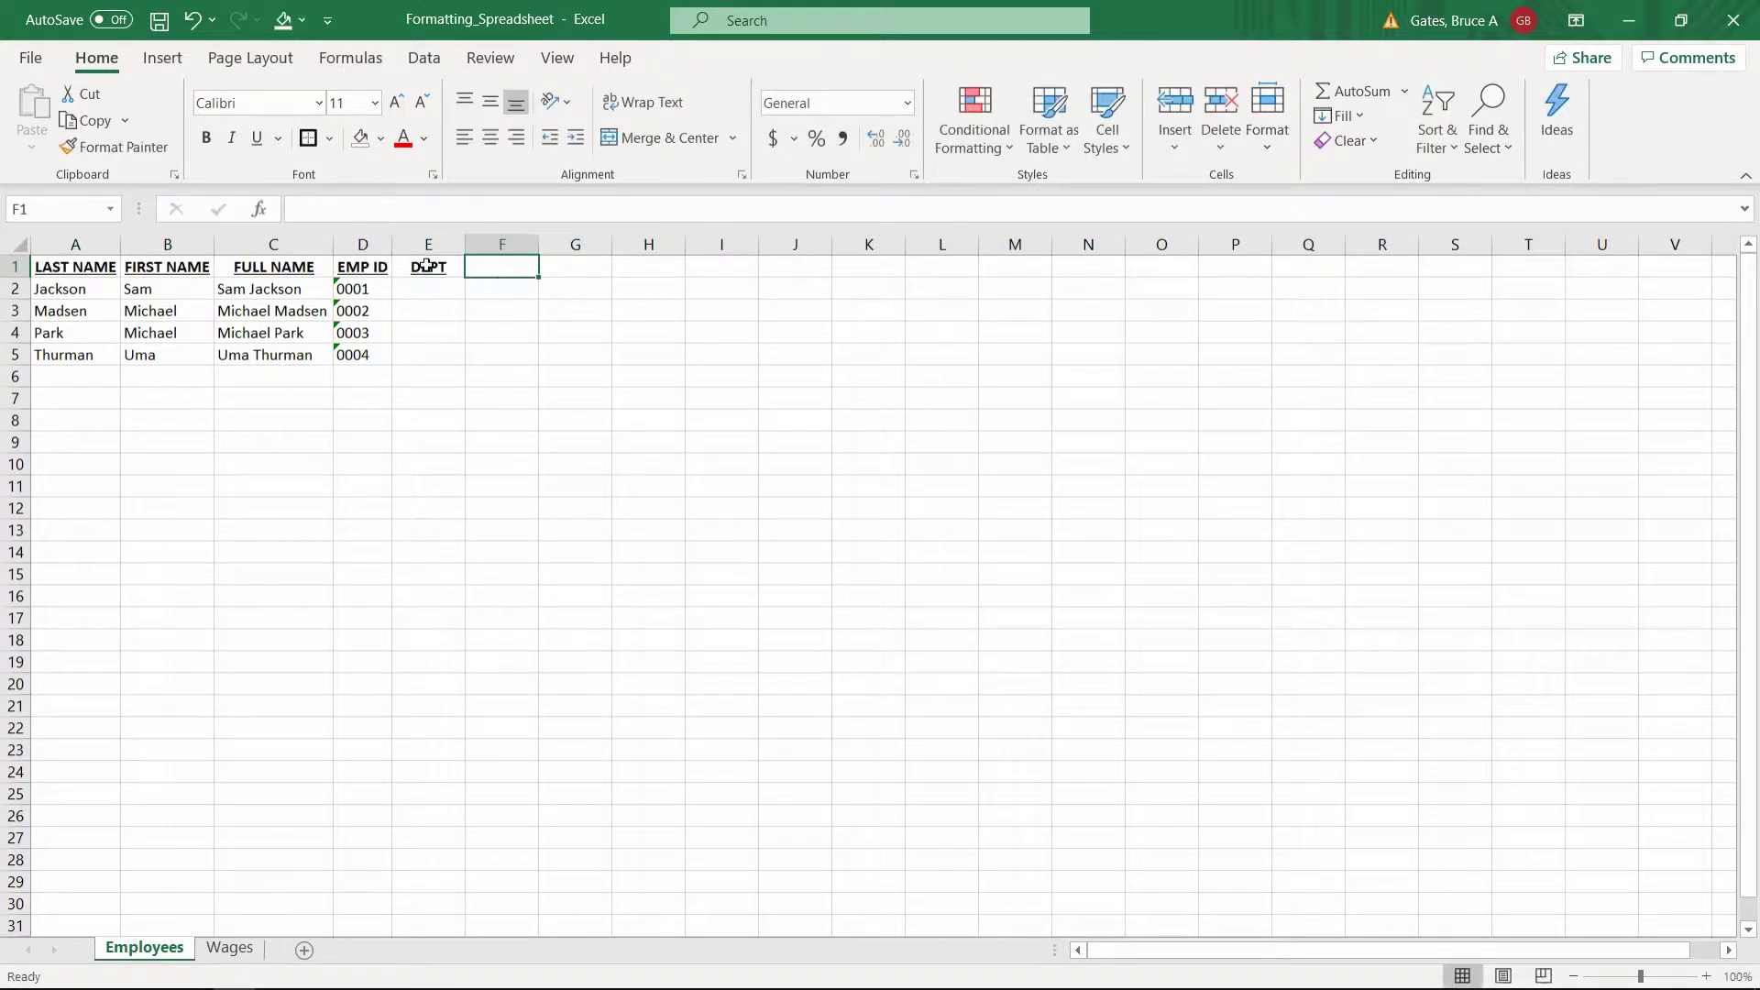
type("WAGE")
key("Tab")
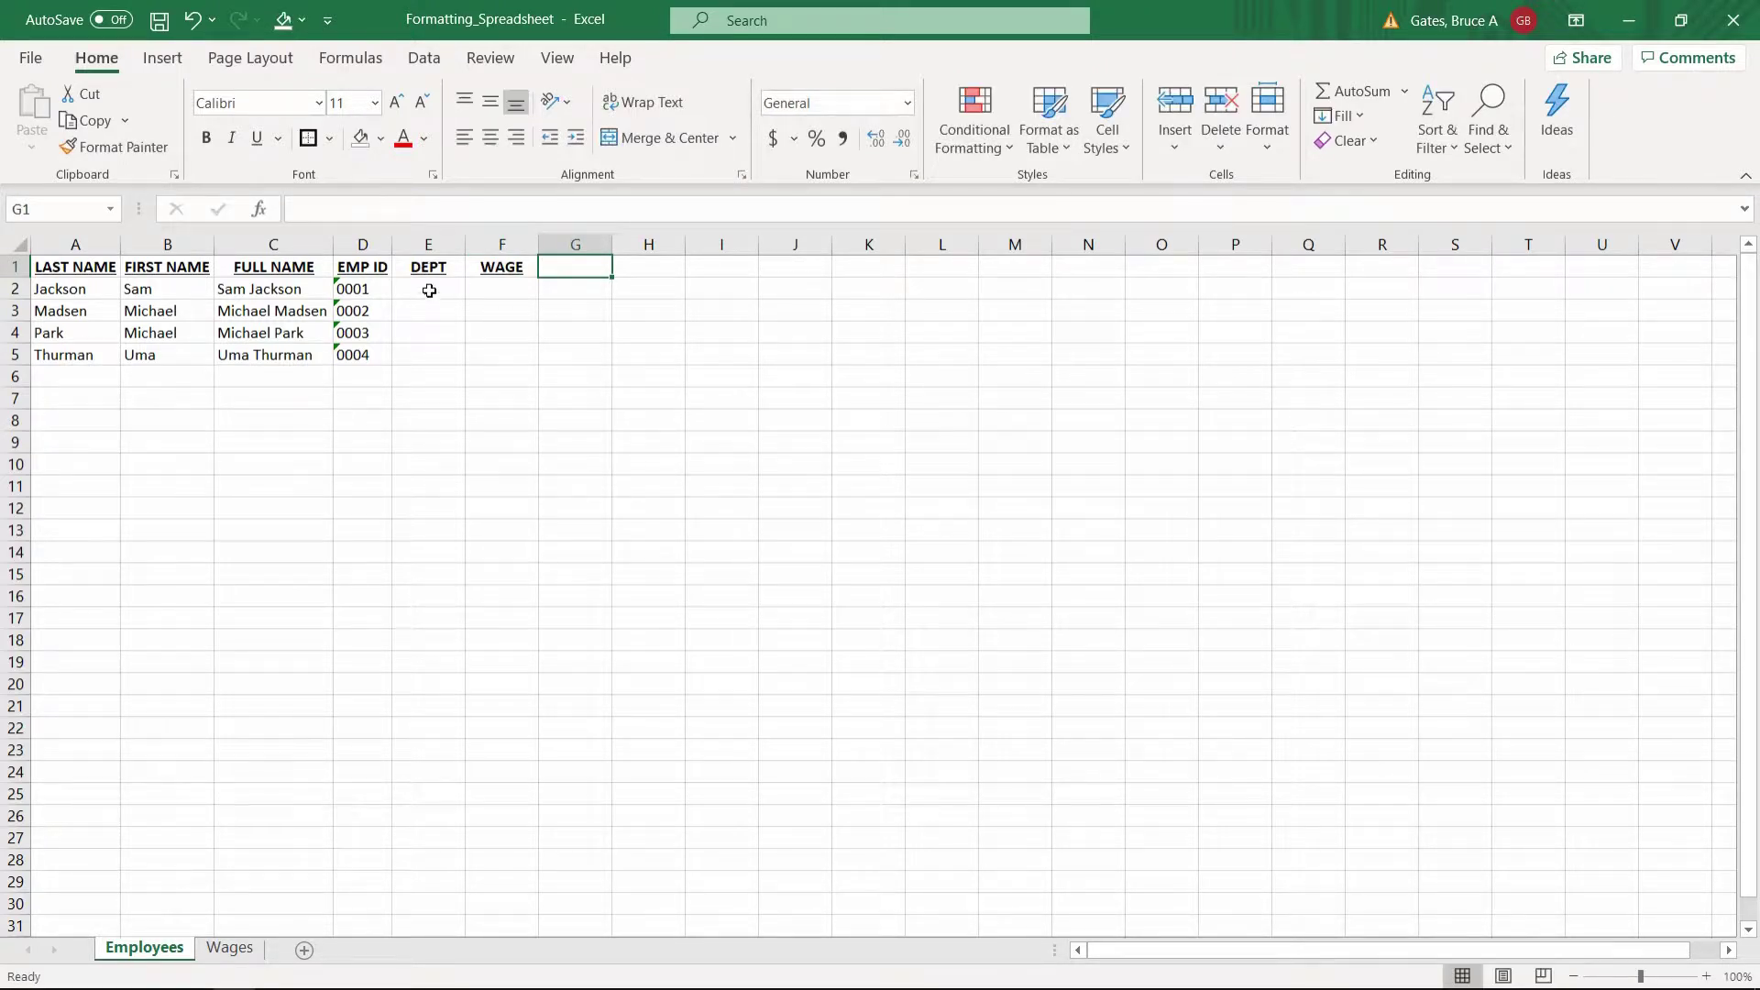
left_click(429, 290)
left_click(432, 314)
left_click(431, 332)
left_click(432, 353)
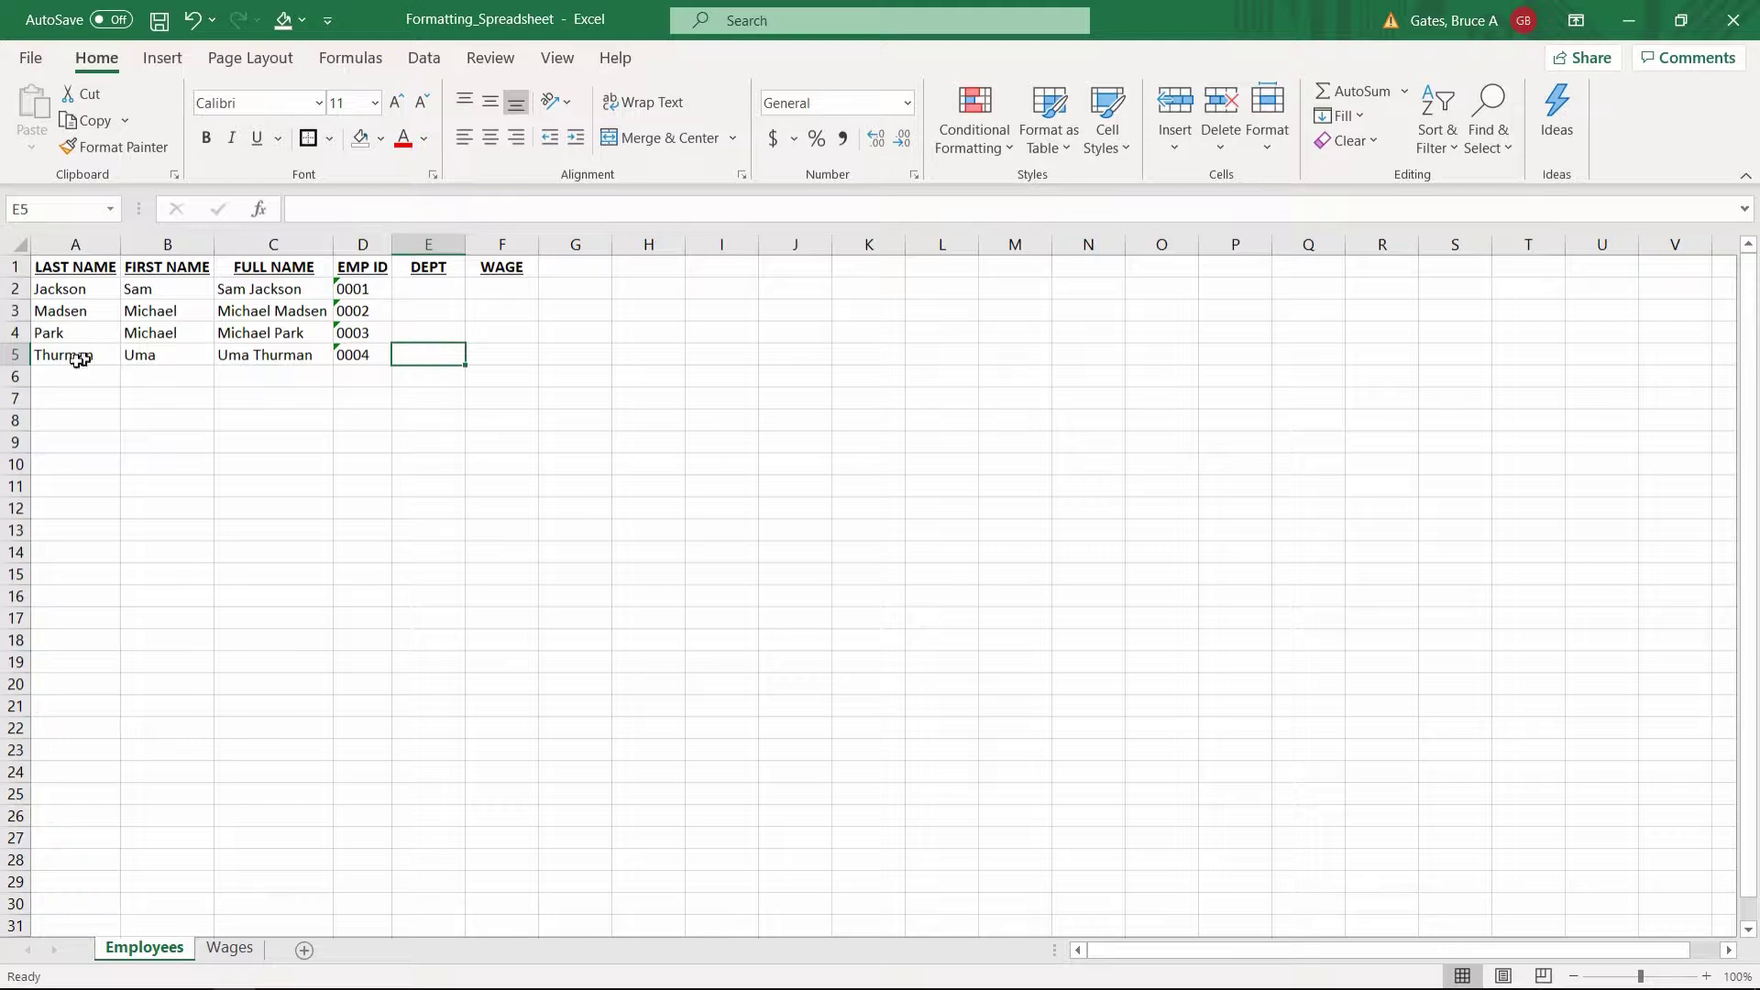
left_click(81, 334)
left_click(382, 209)
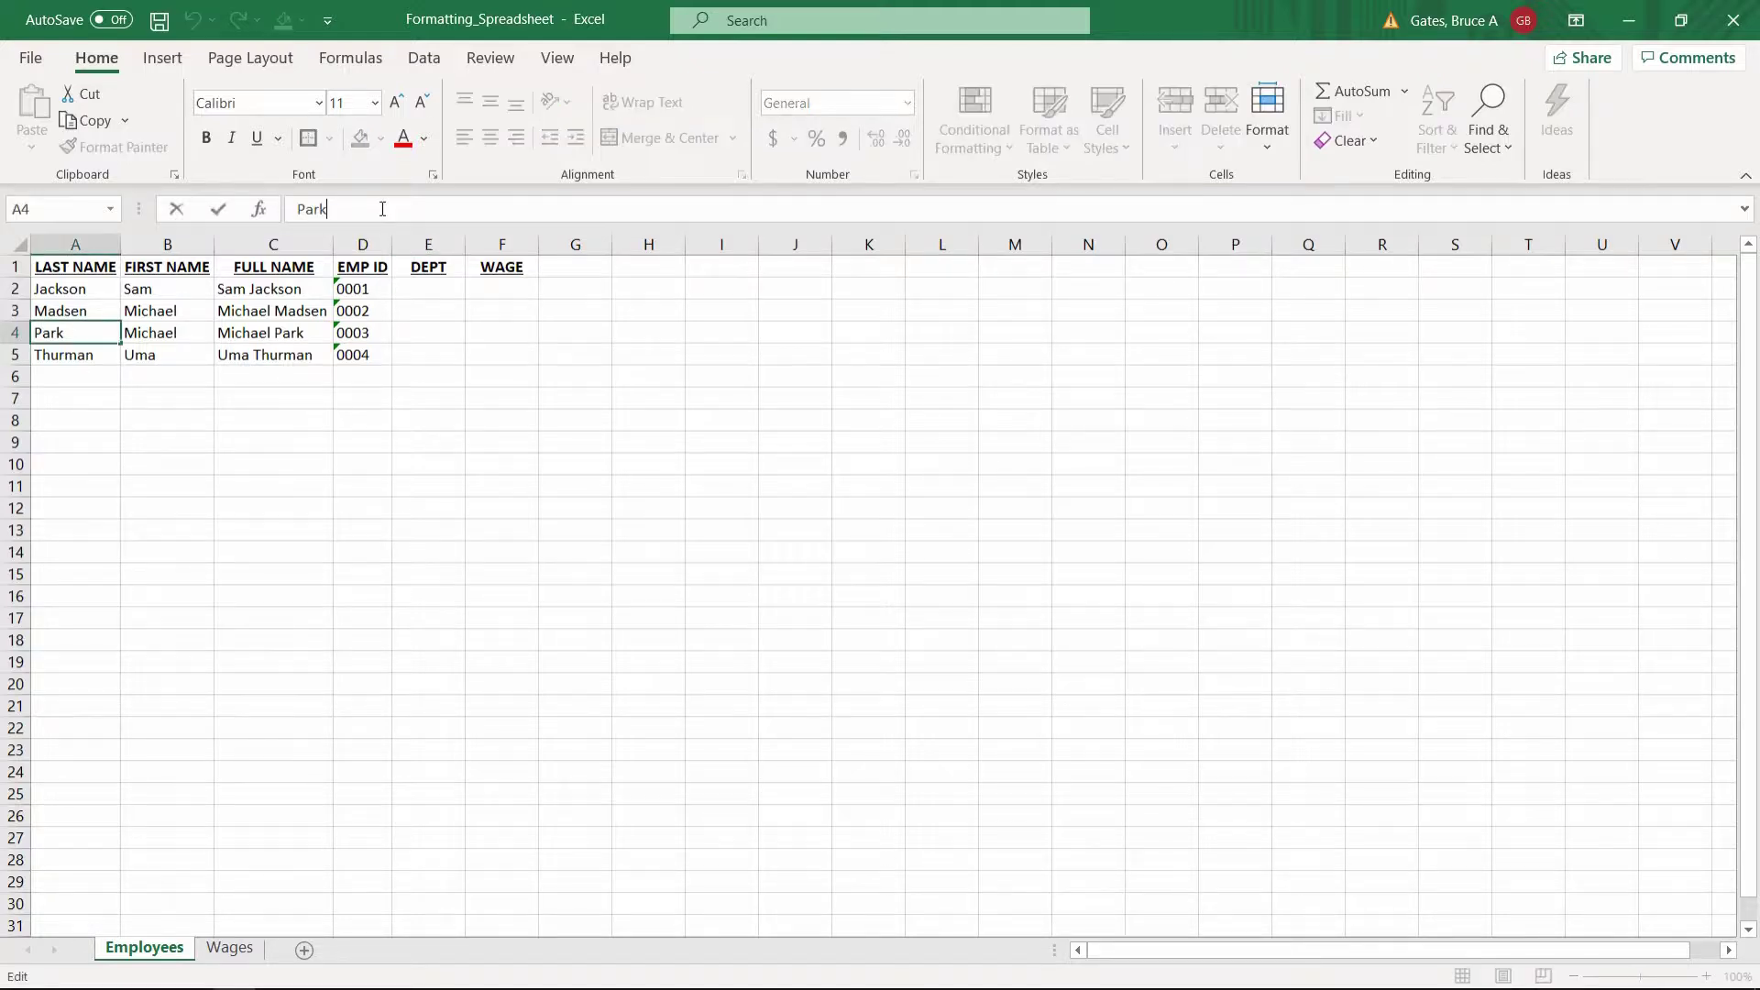
type("s")
key("Return")
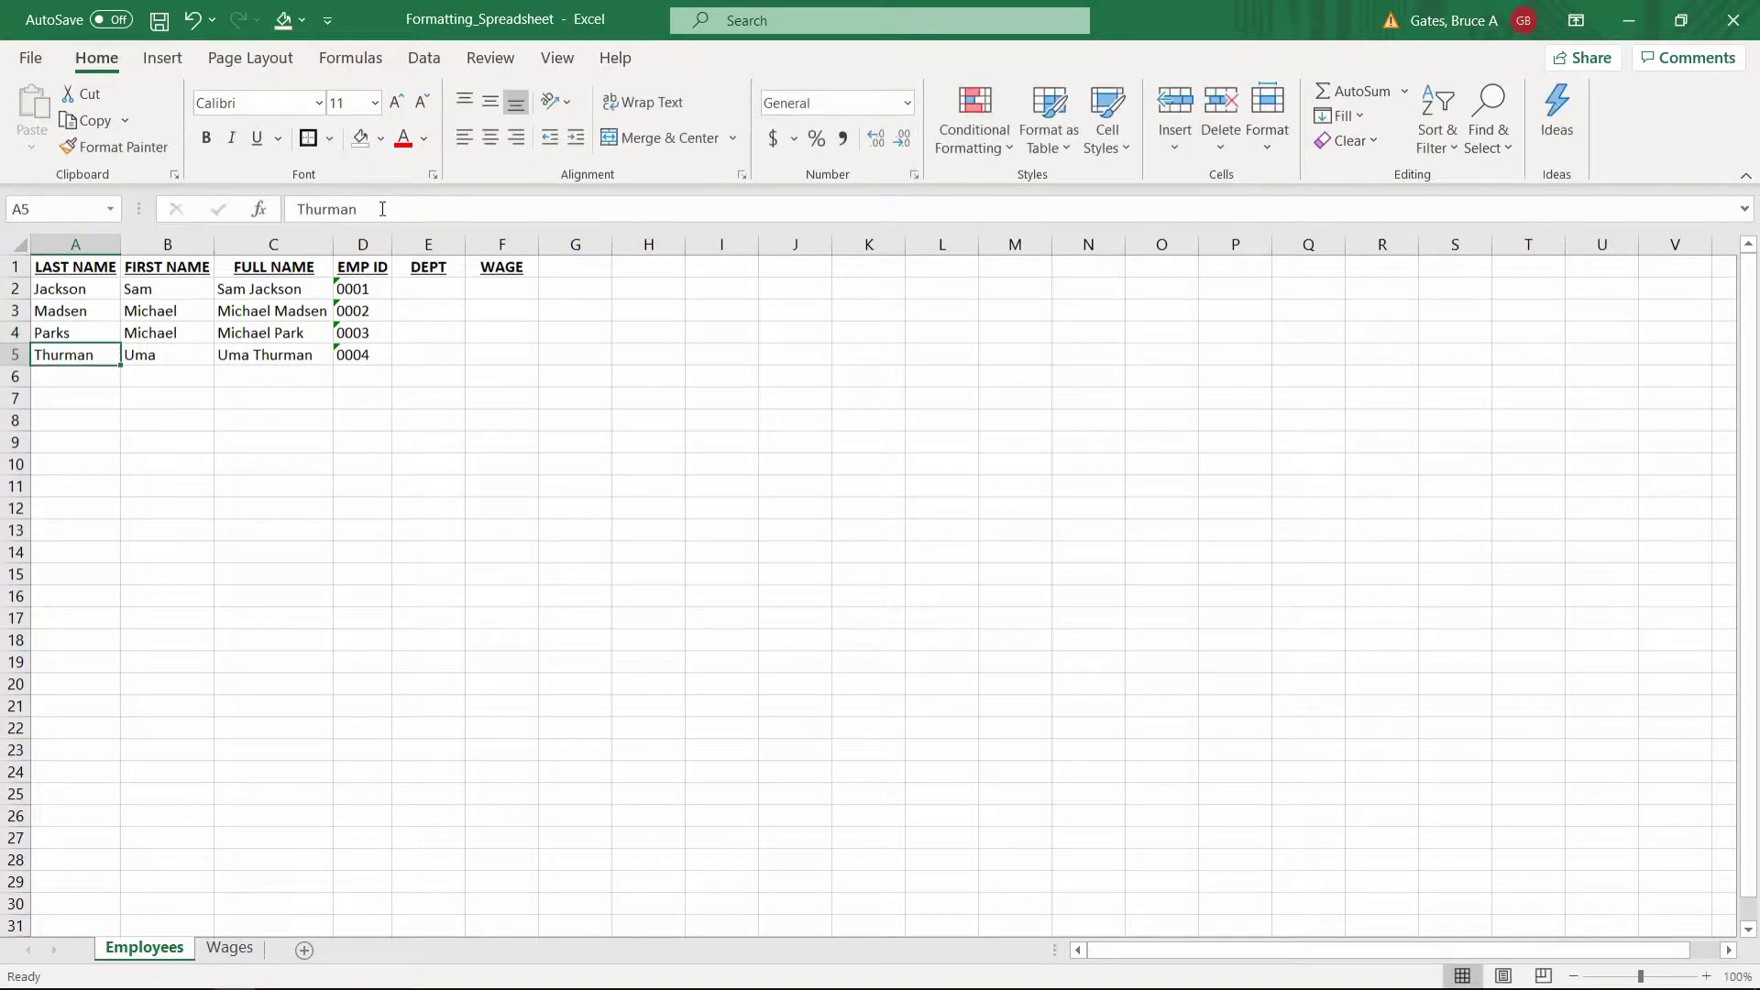
left_click(305, 330)
left_click(472, 211)
type("s")
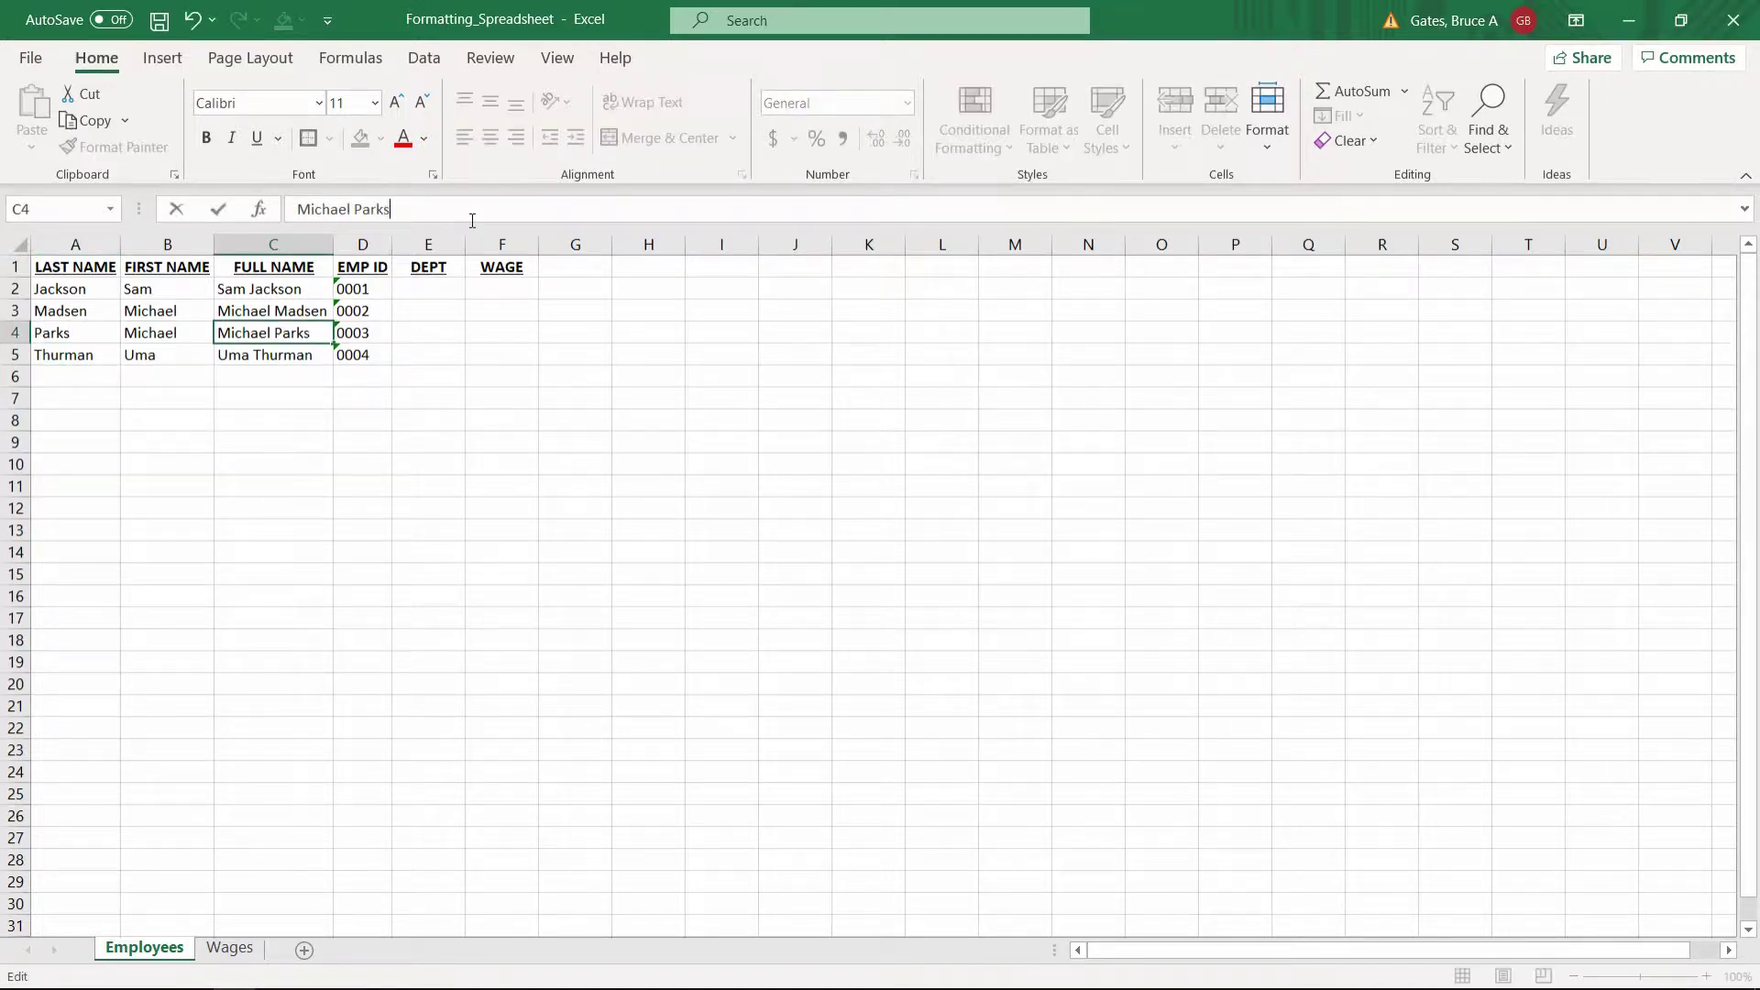
key("Return")
Step: Enter the full names Quentin Tarantino in A6 and Robert Rodriguez in A7
left_click(75, 370)
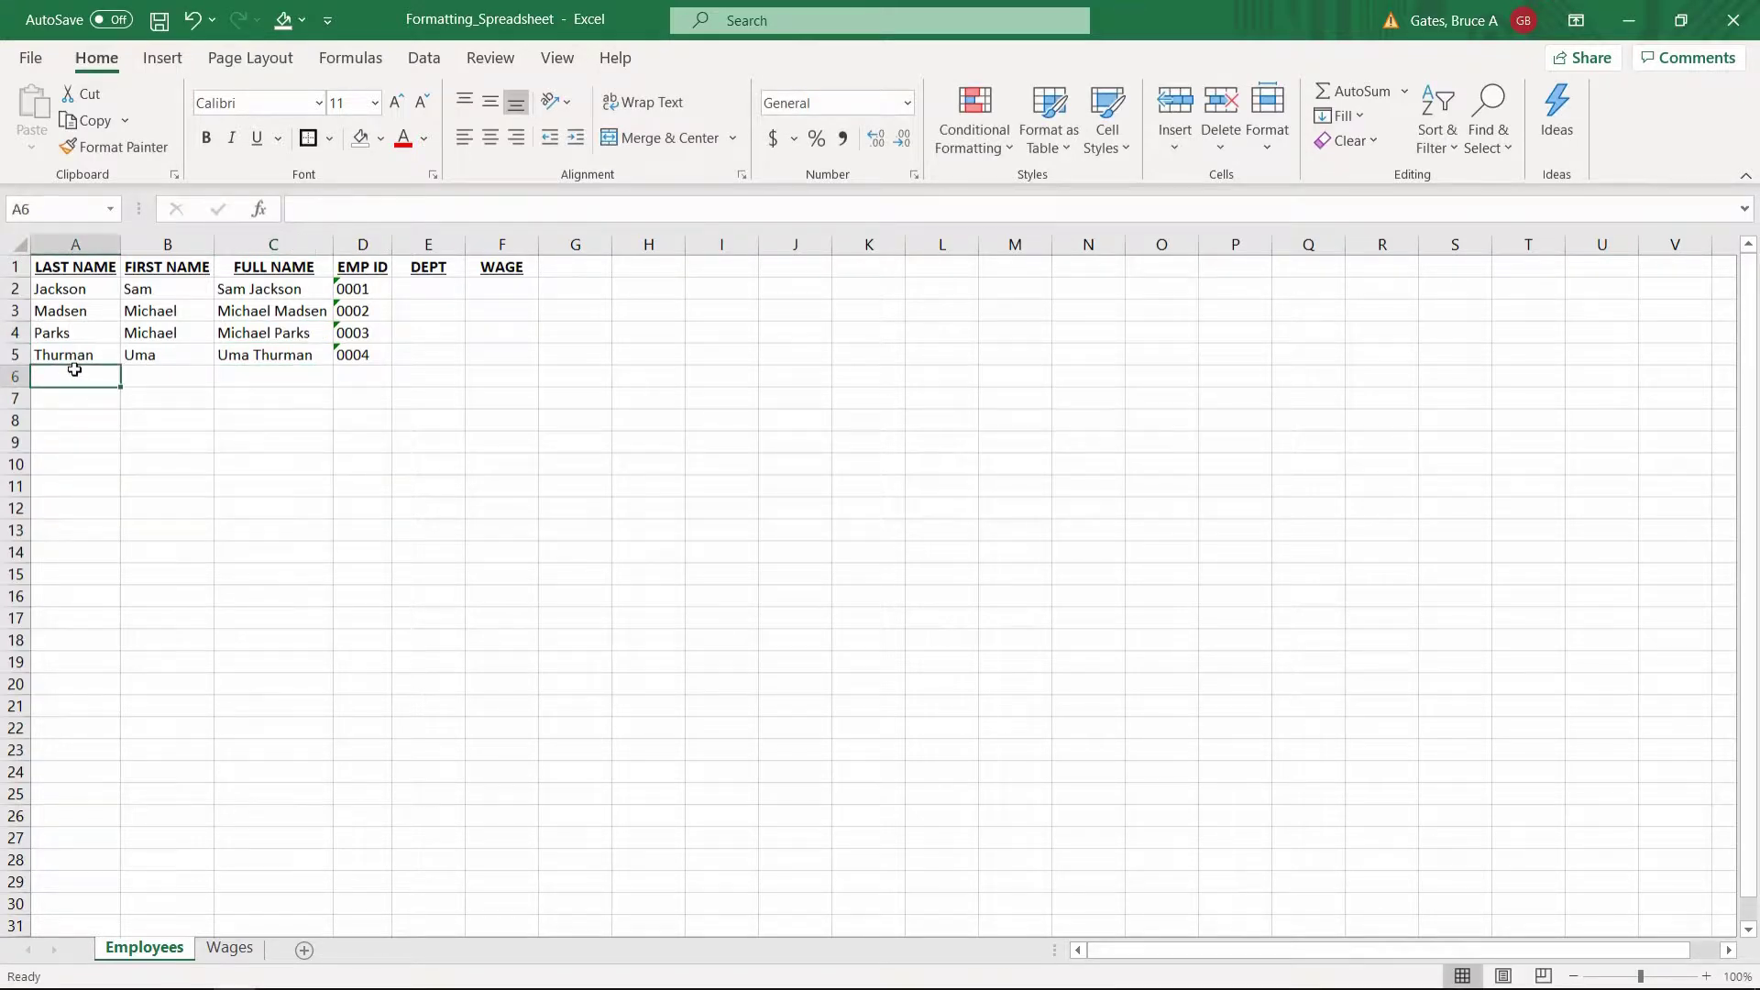
type("Quenti")
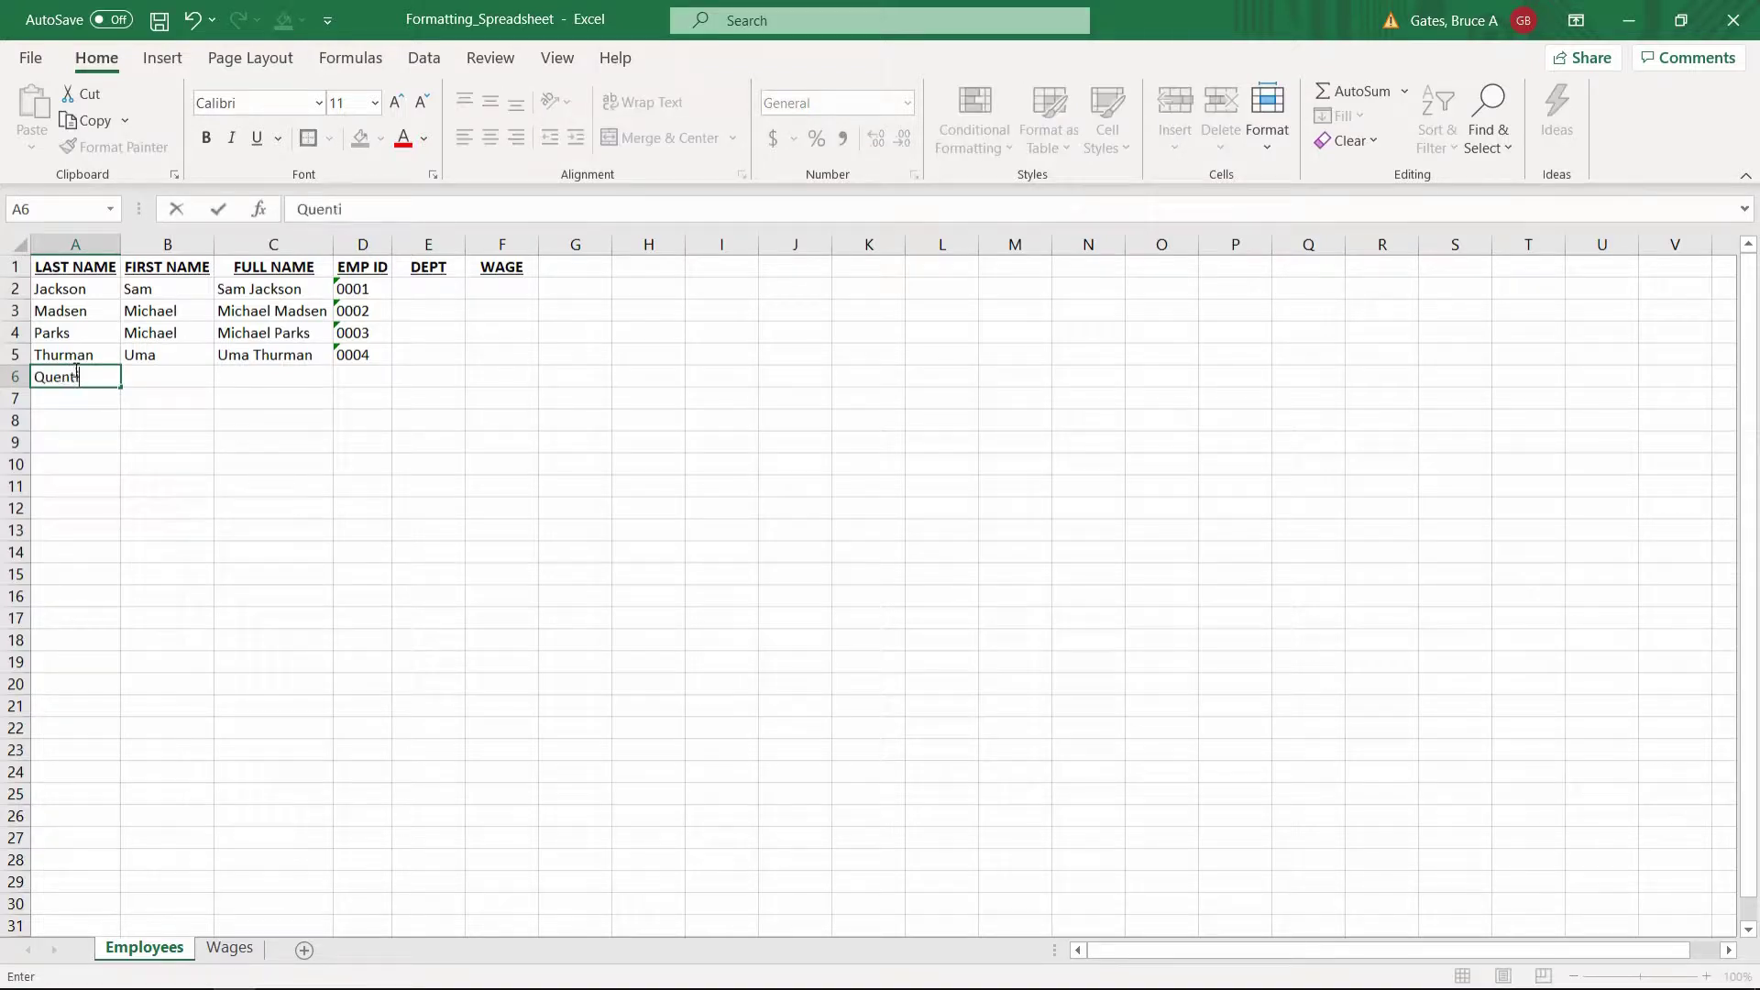
type("n Tarantino")
key("Return")
type("Robert ")
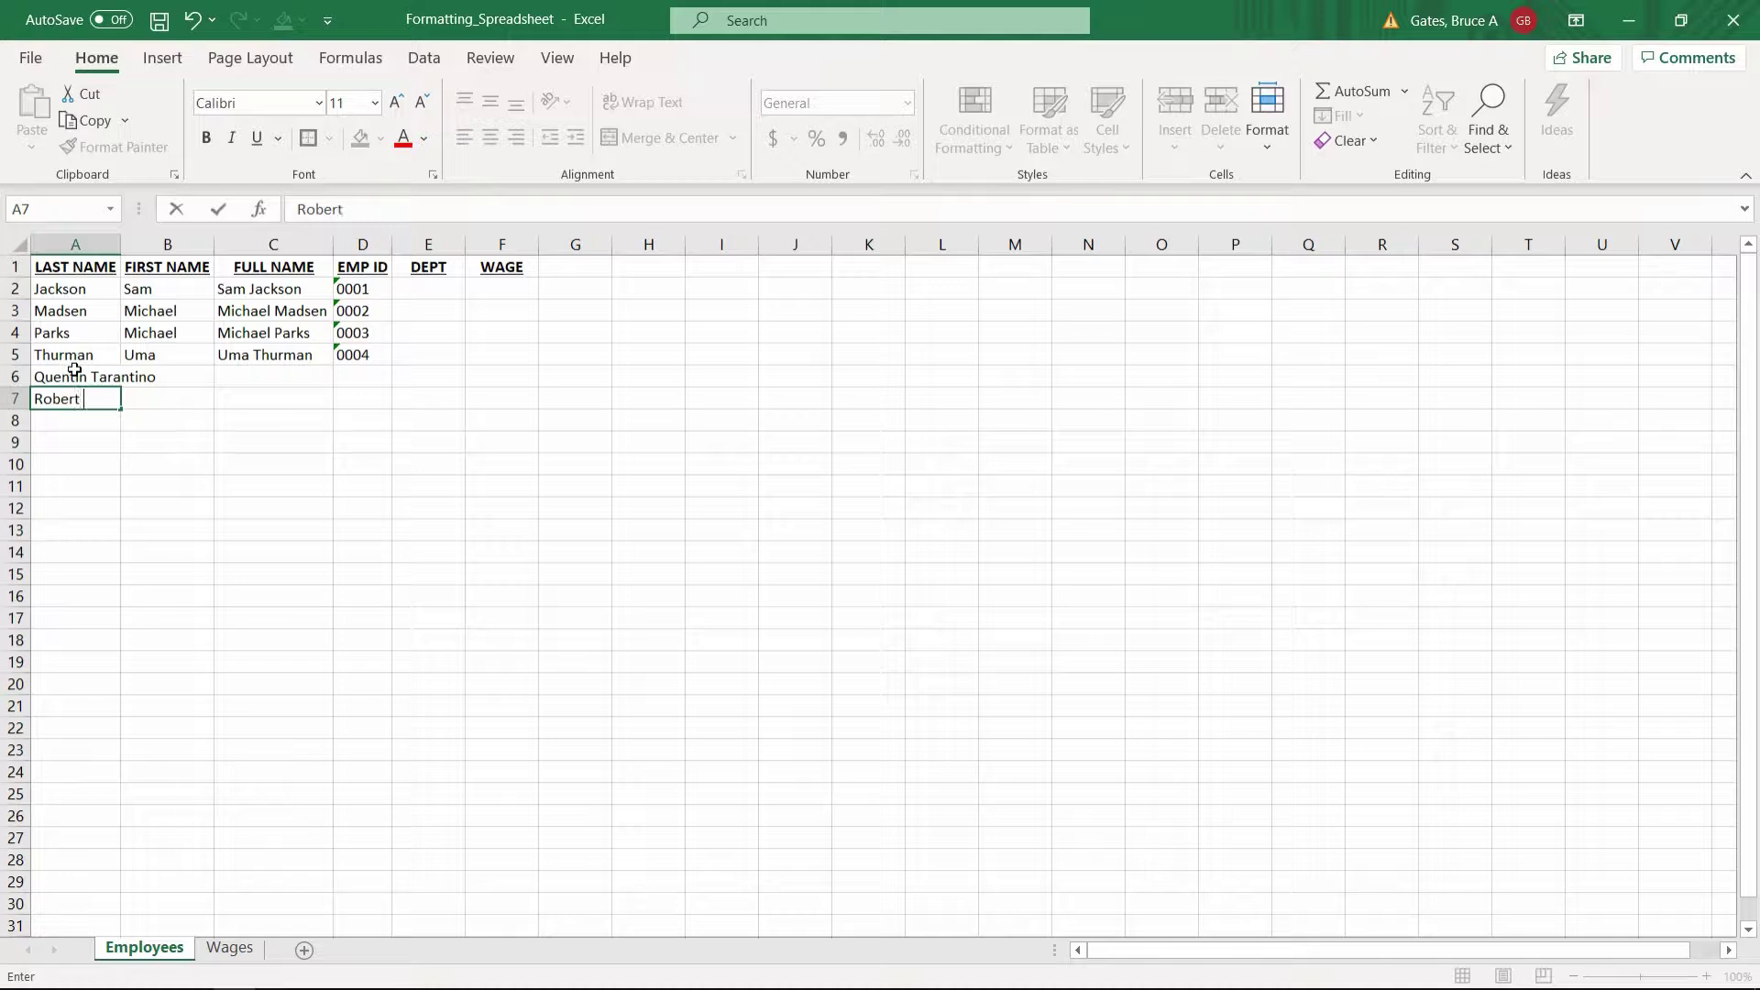
type("Rodriguez")
key("Return")
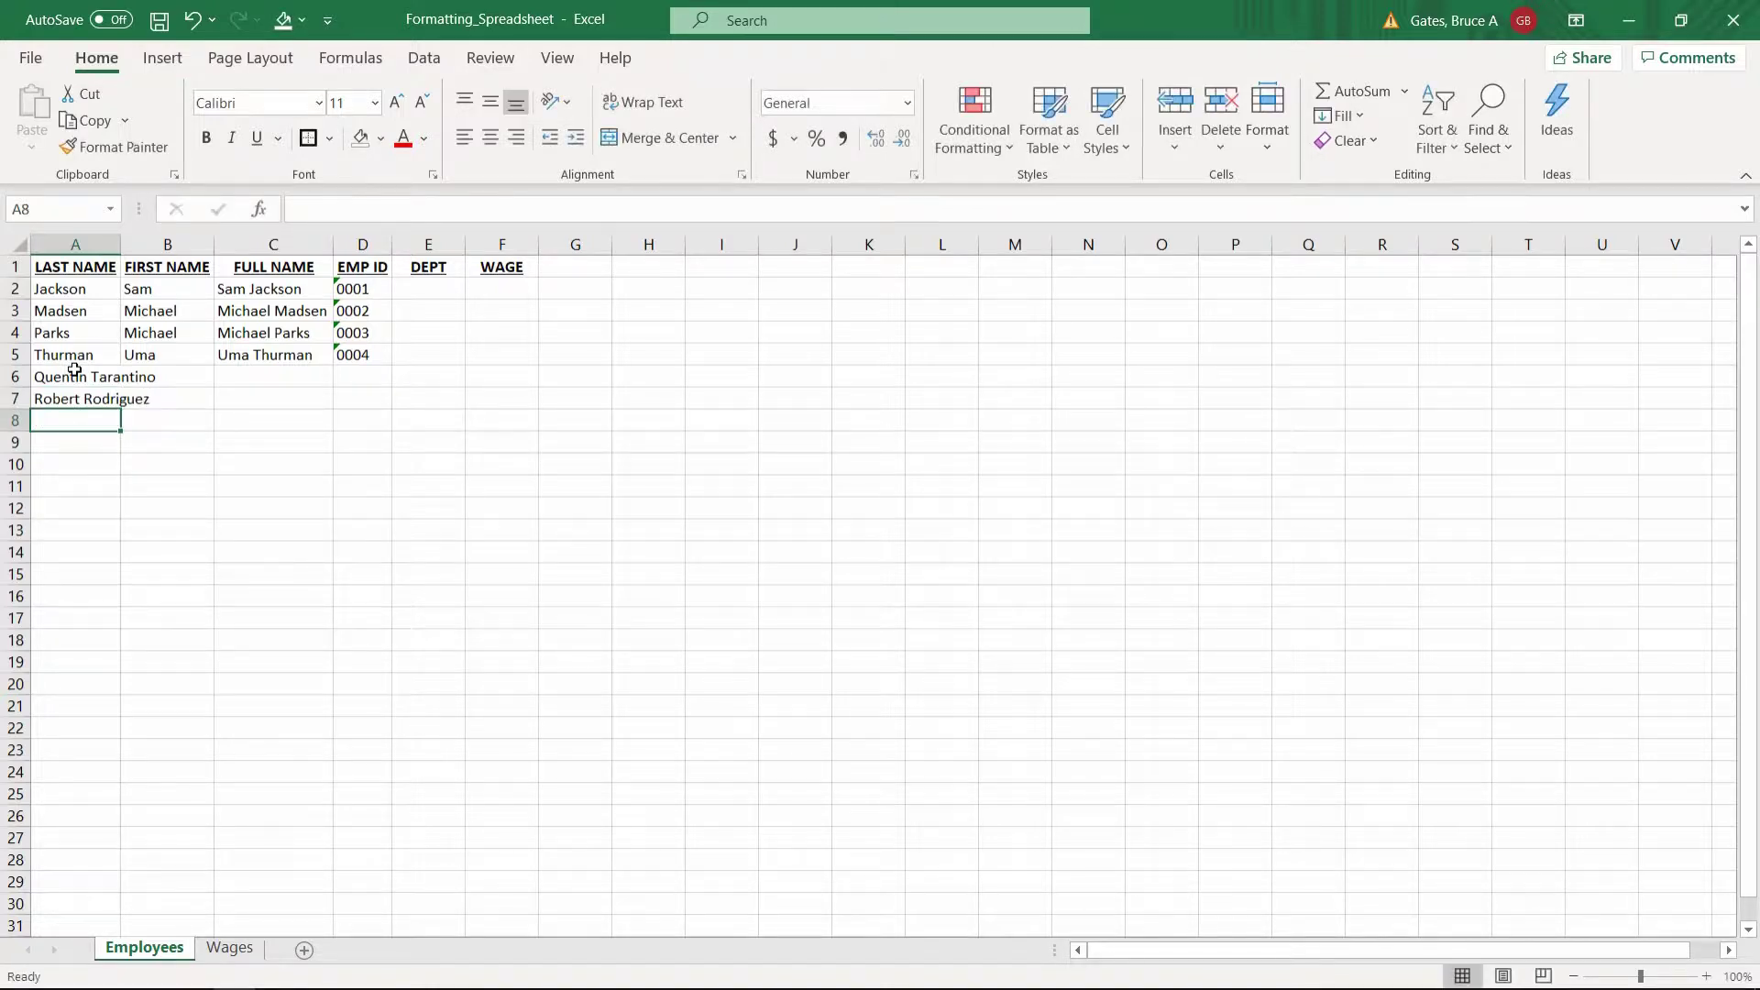
Step: Autofit the width of column A and enter Juliet Lewis in A8
double_click(122, 247)
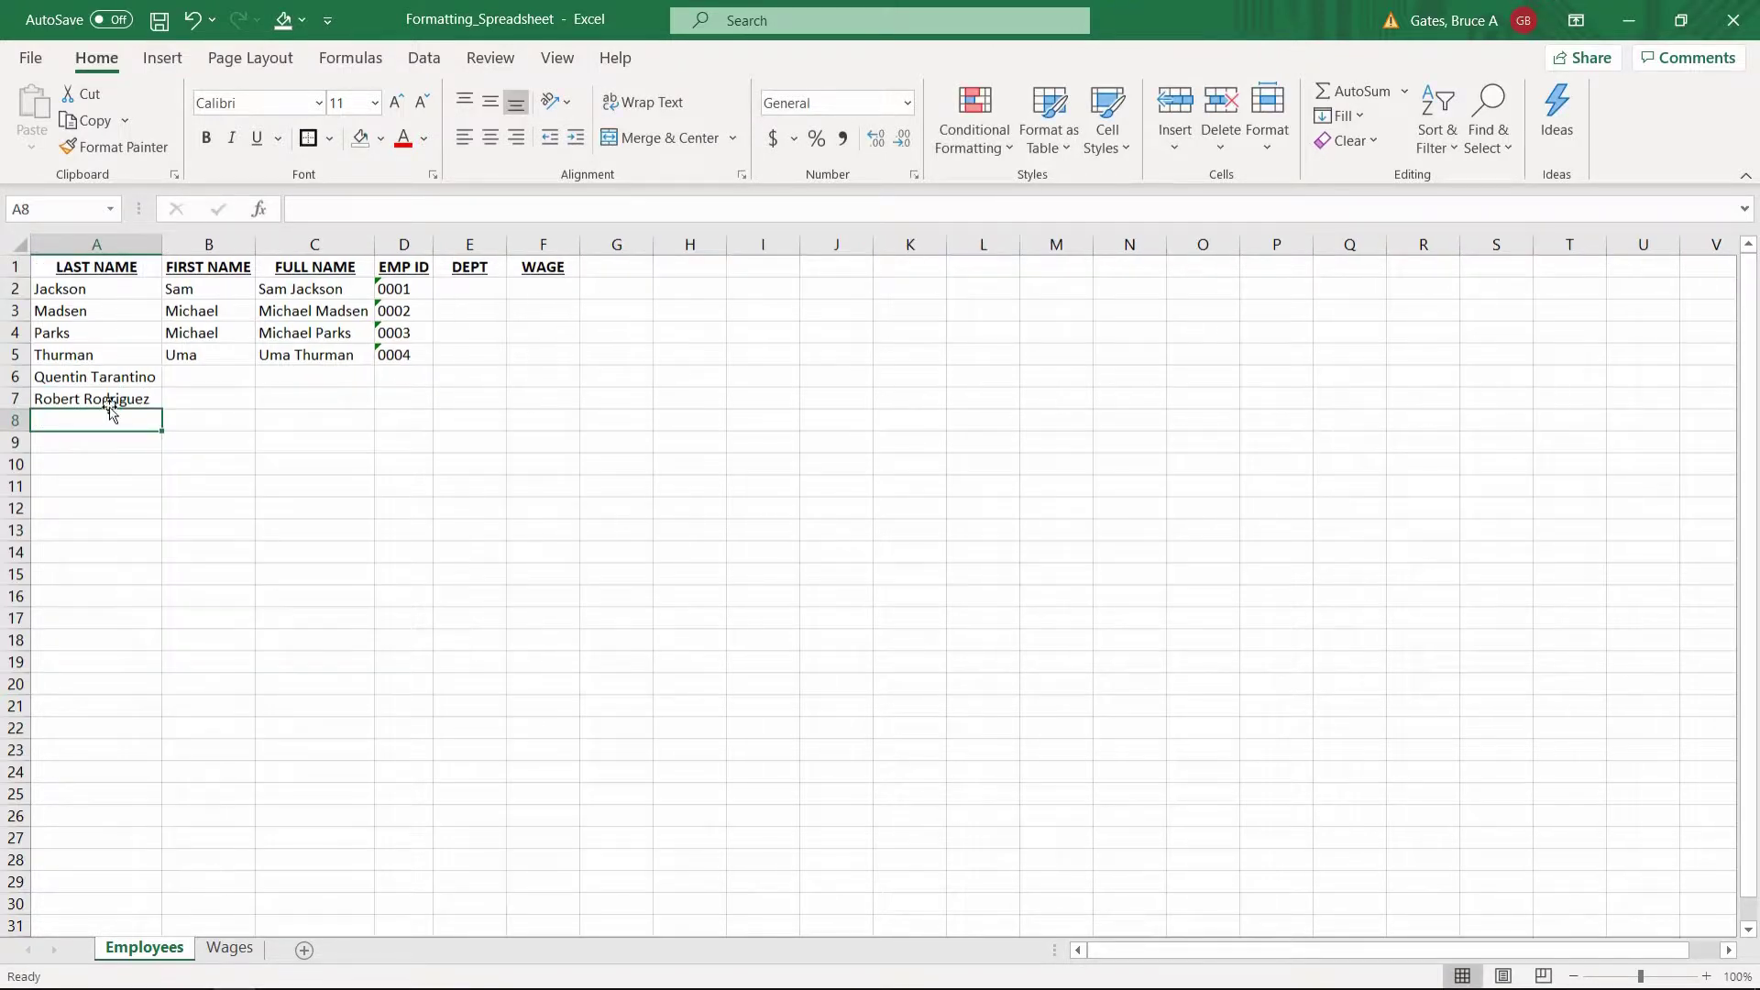
type("Juliet")
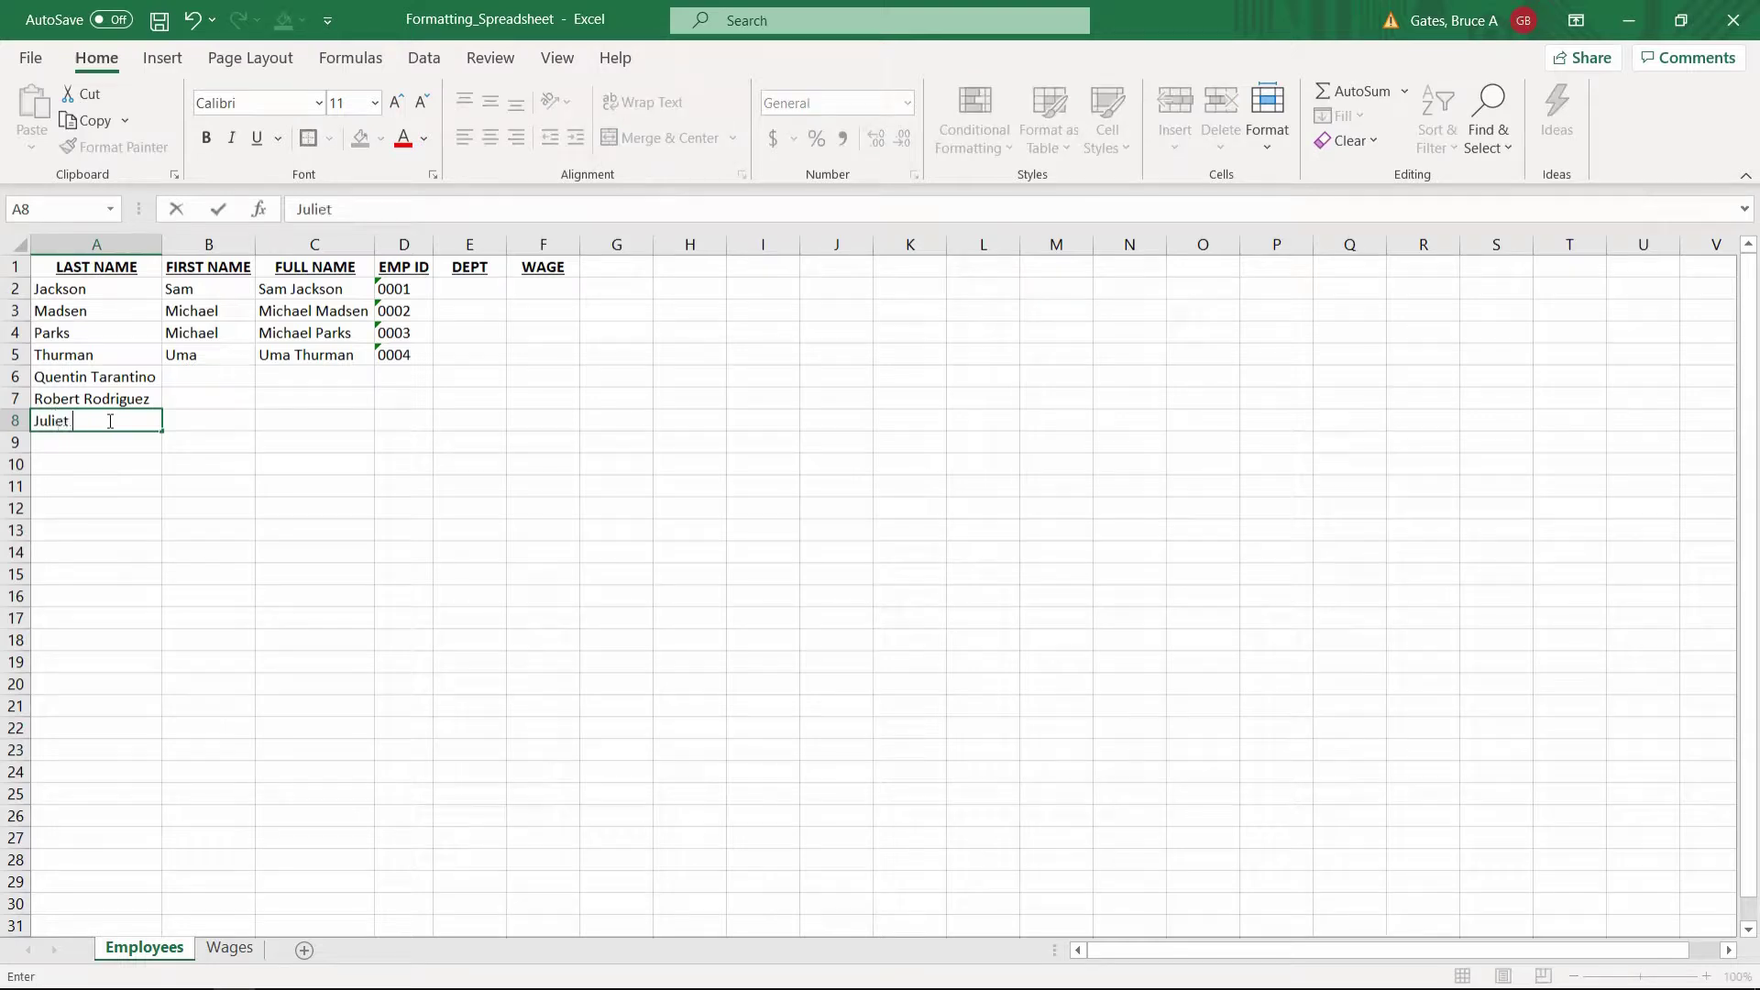
type(" Lewis")
Step: Split the names in rows 6 and 7 into last and first name columns: Tarantino, Quentin and Rodriguez, Robert
left_click(124, 385)
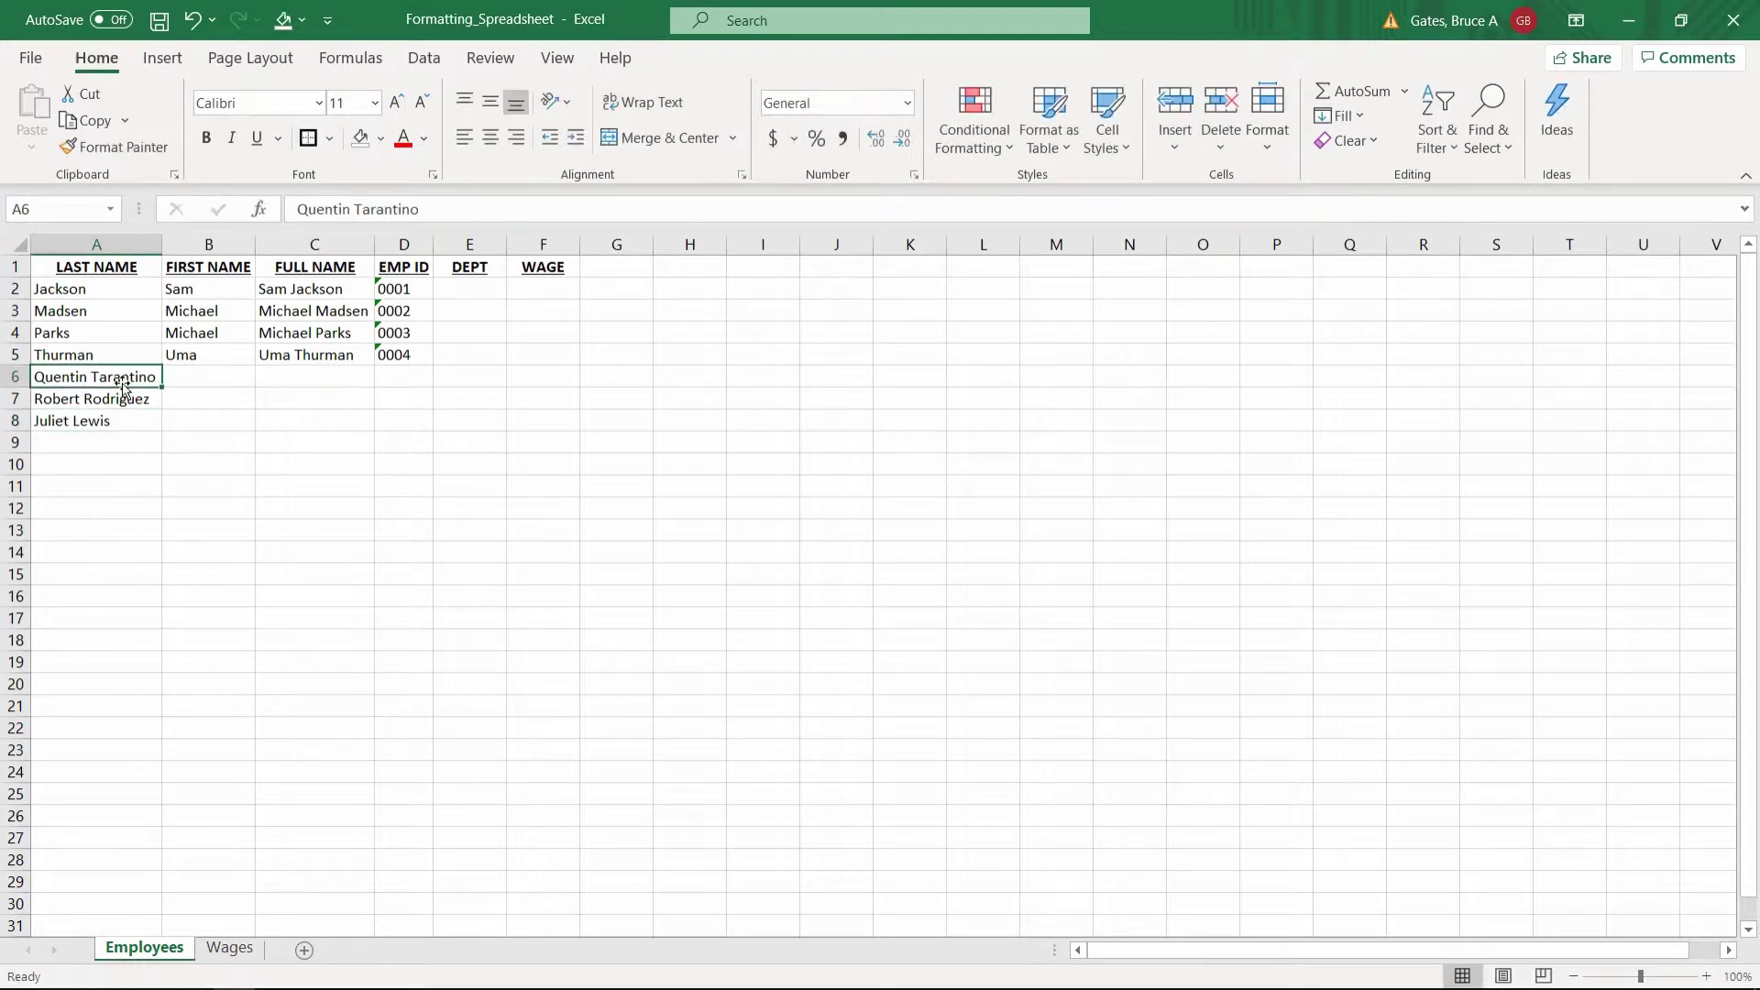
type("Tarantino")
key("Tab")
type("Quentin")
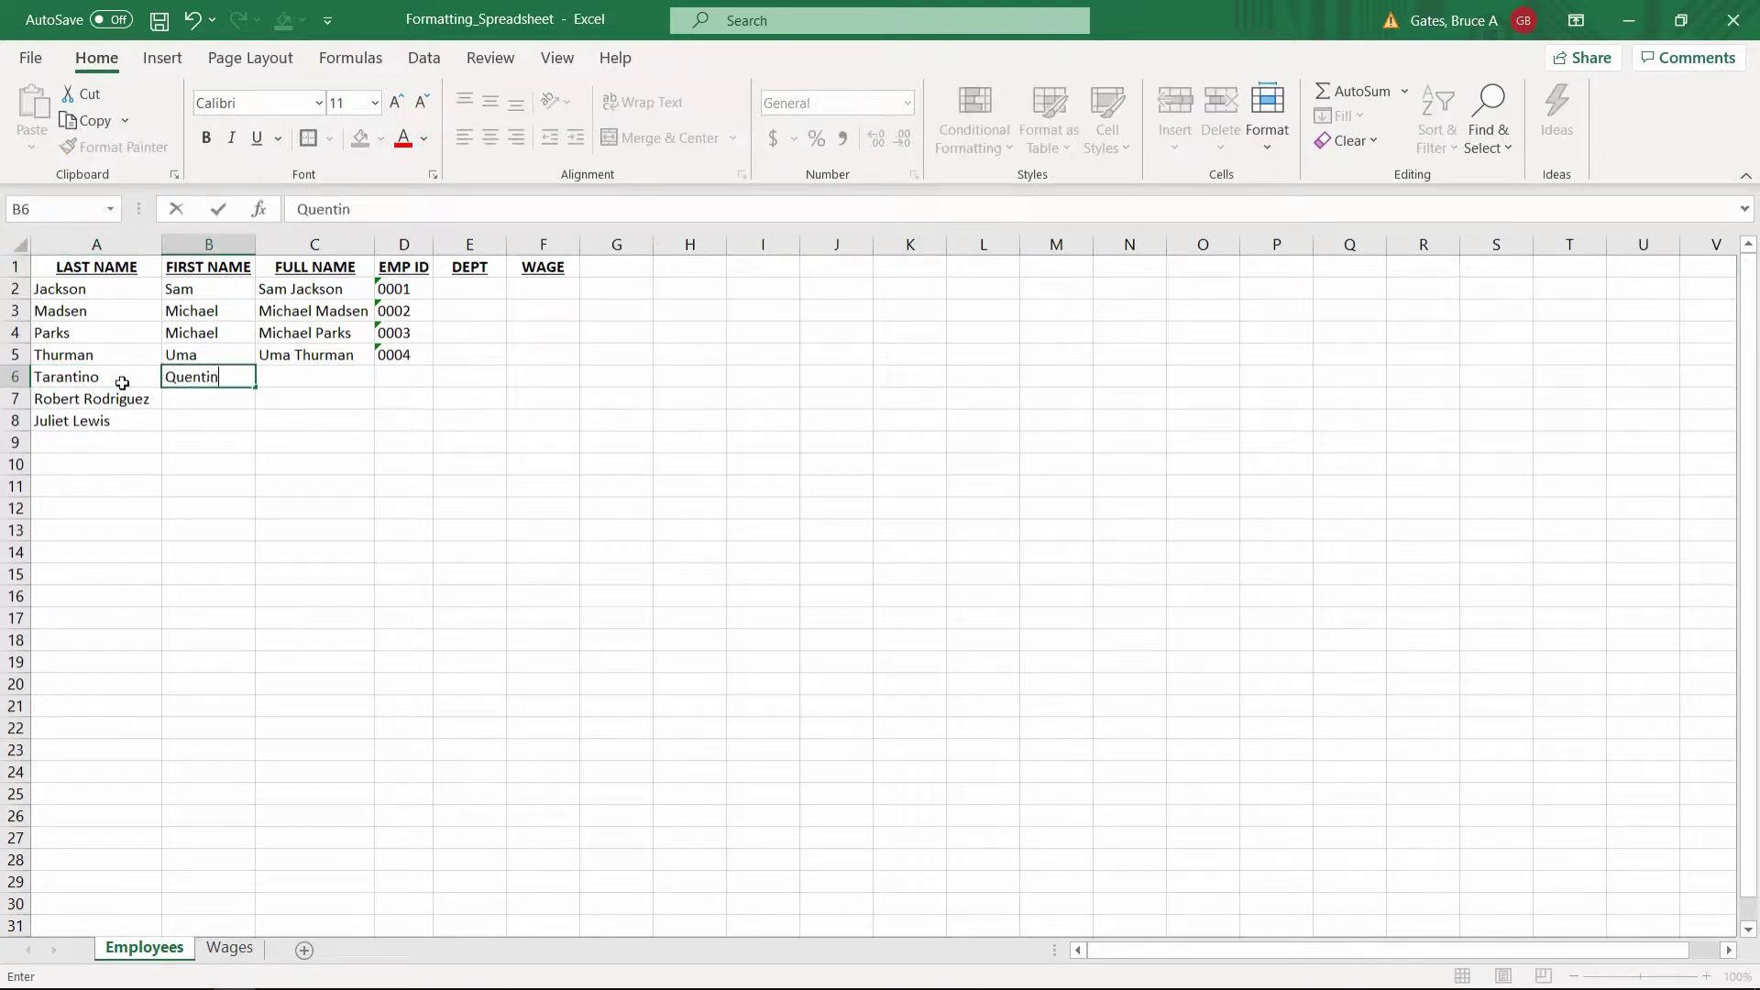
key("Return")
type("Rodr")
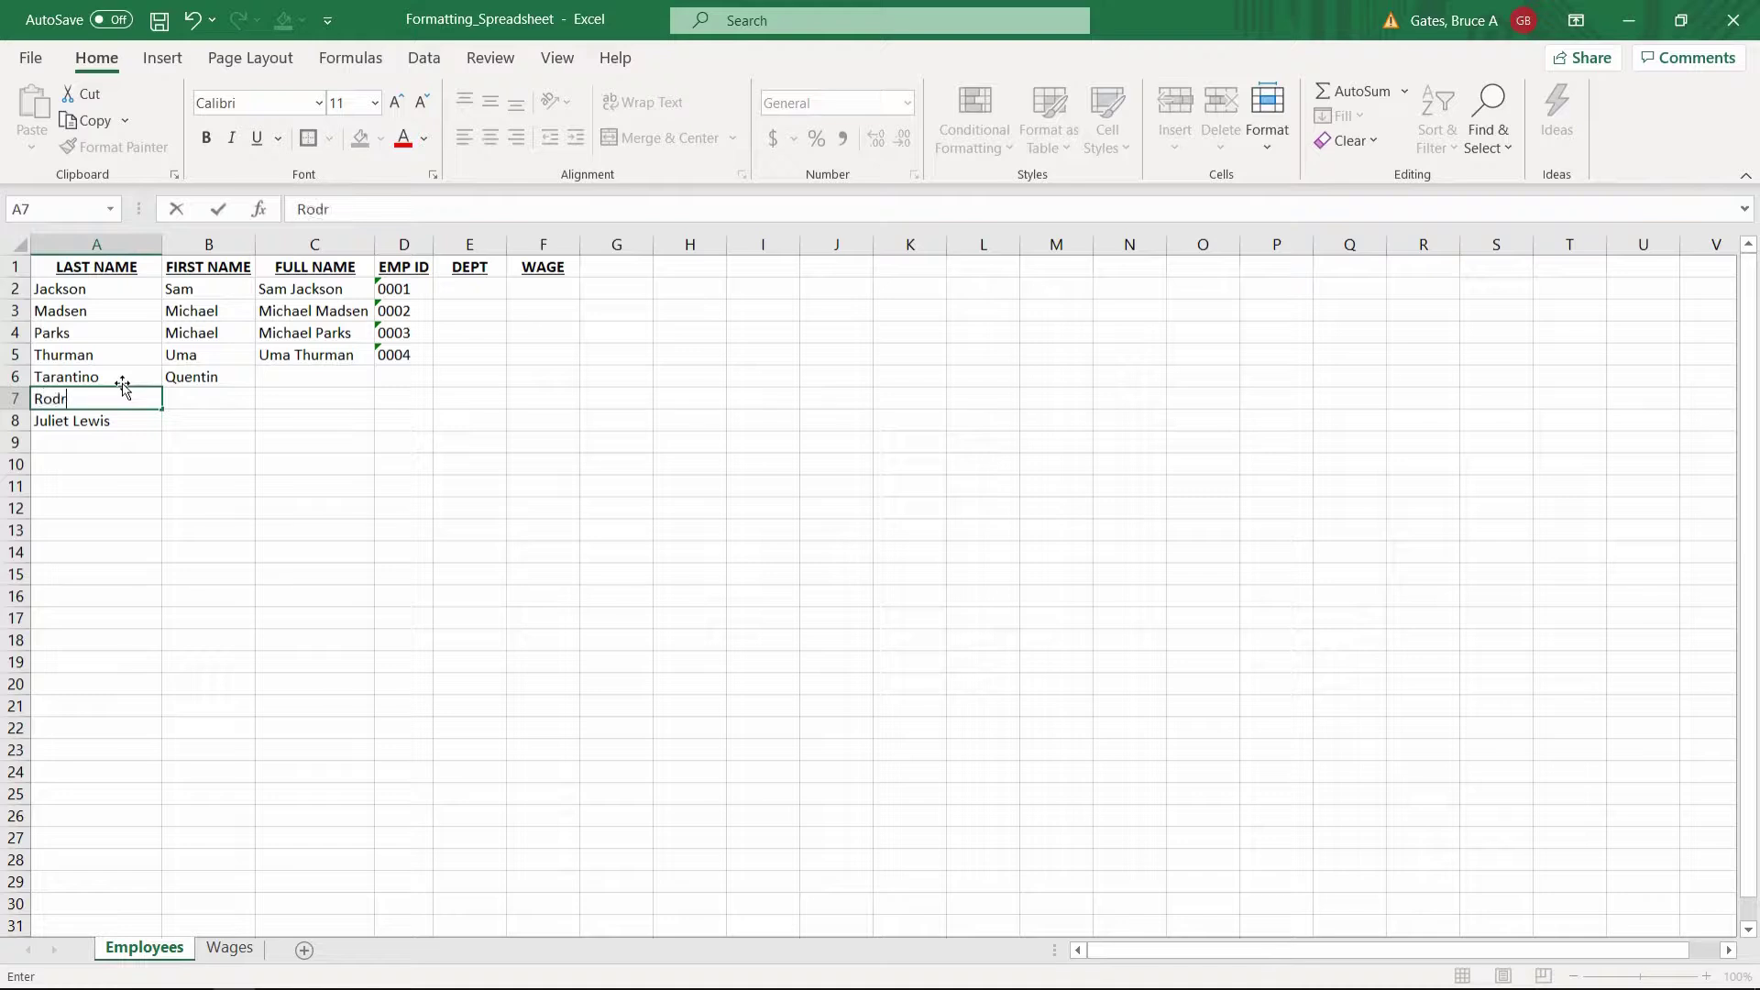
type("iguez")
key("Tab")
type("Robert")
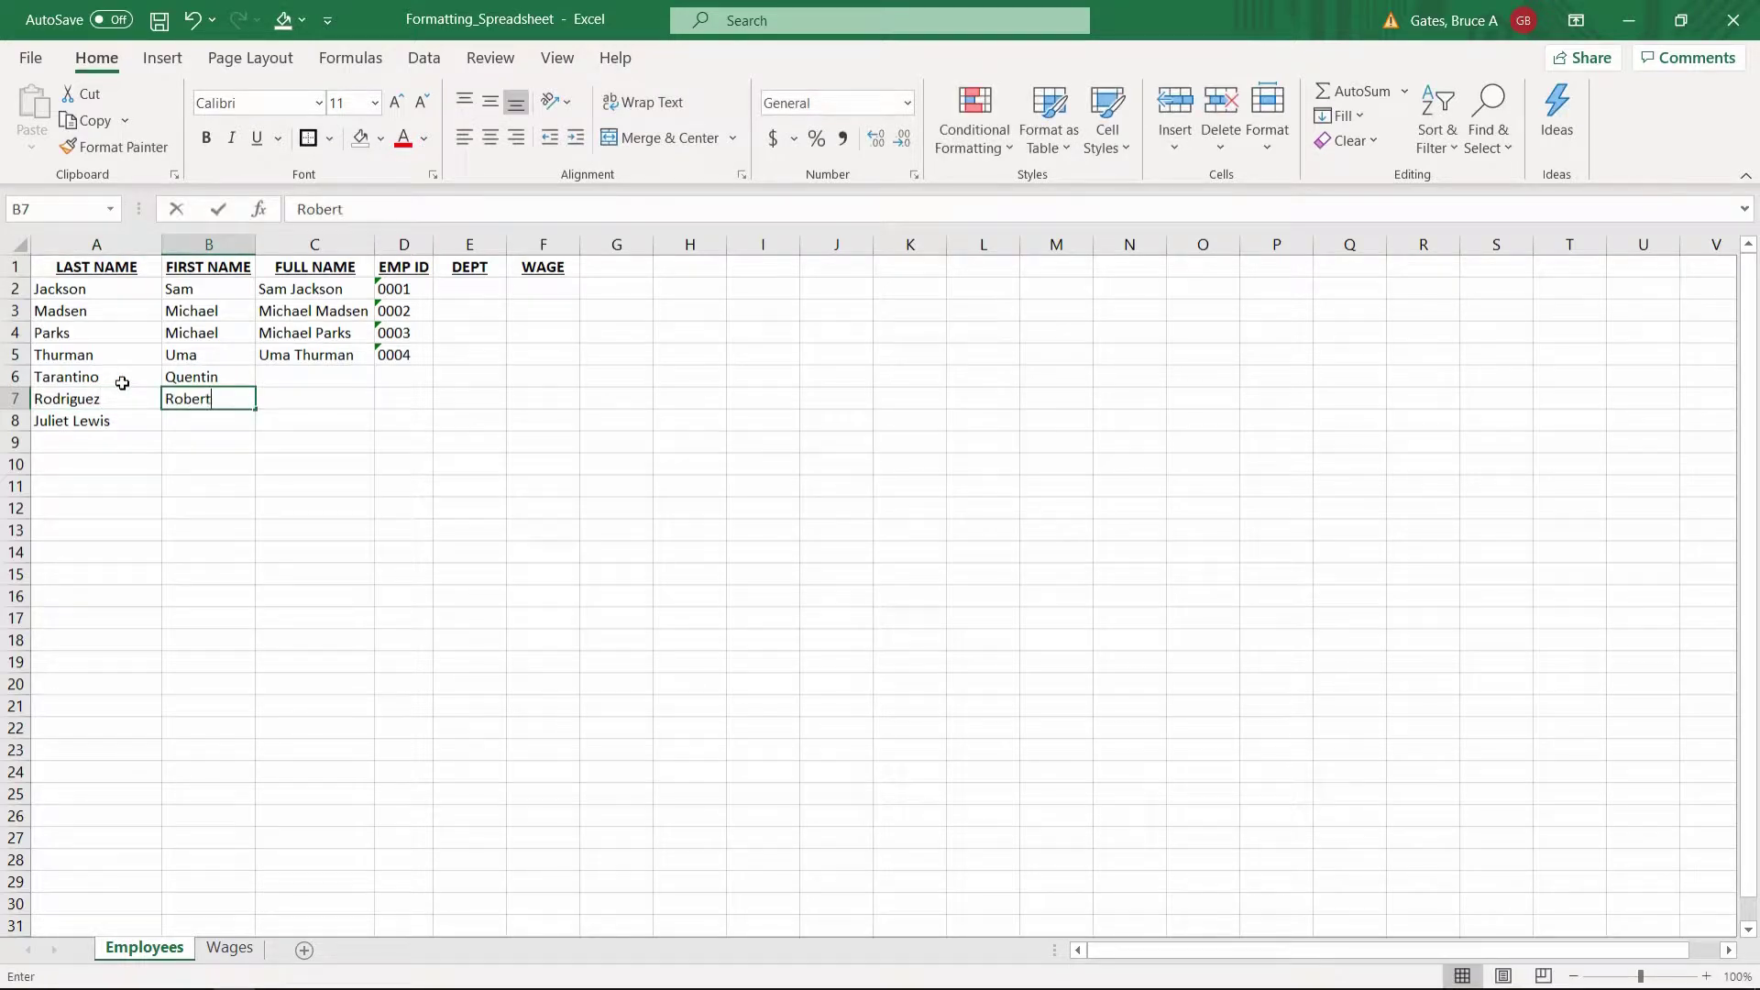
key("Return")
Step: Fill the last and first name columns with Lewis, Juliet in row 8 and Clooney, George in row 9
type("Lewis")
key("Tab")
type("Juliet")
key("Return")
type("Clooney")
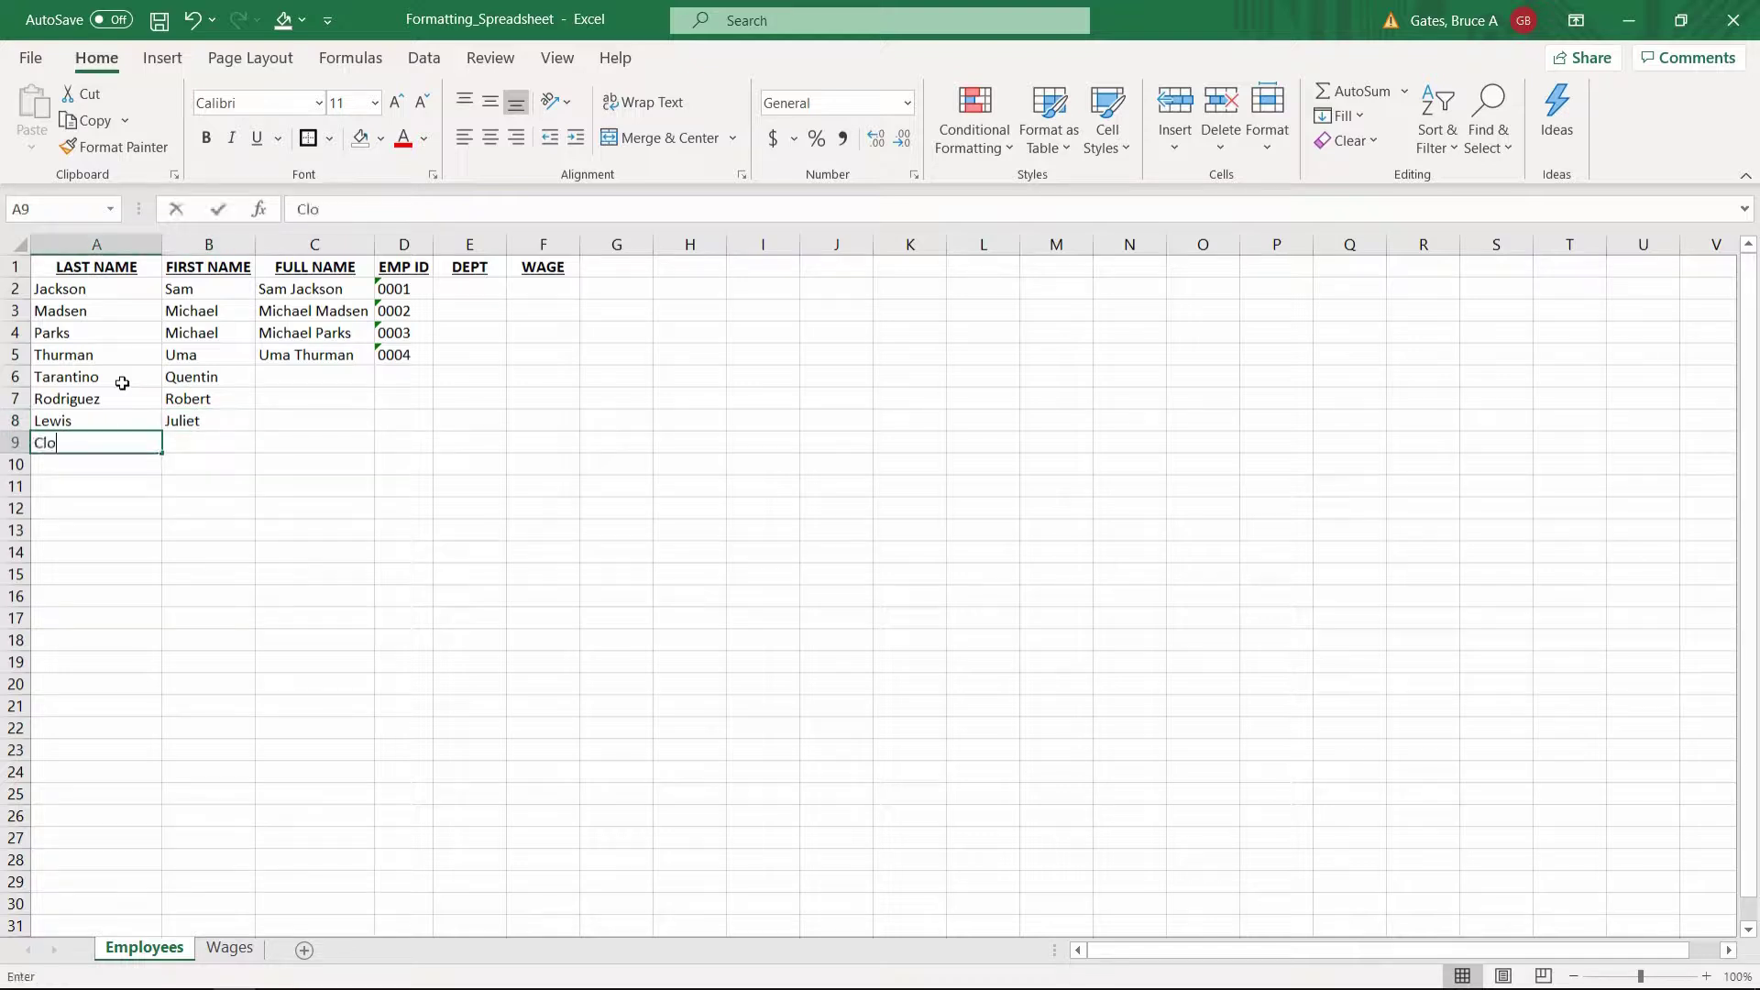
key("Tab")
type("George")
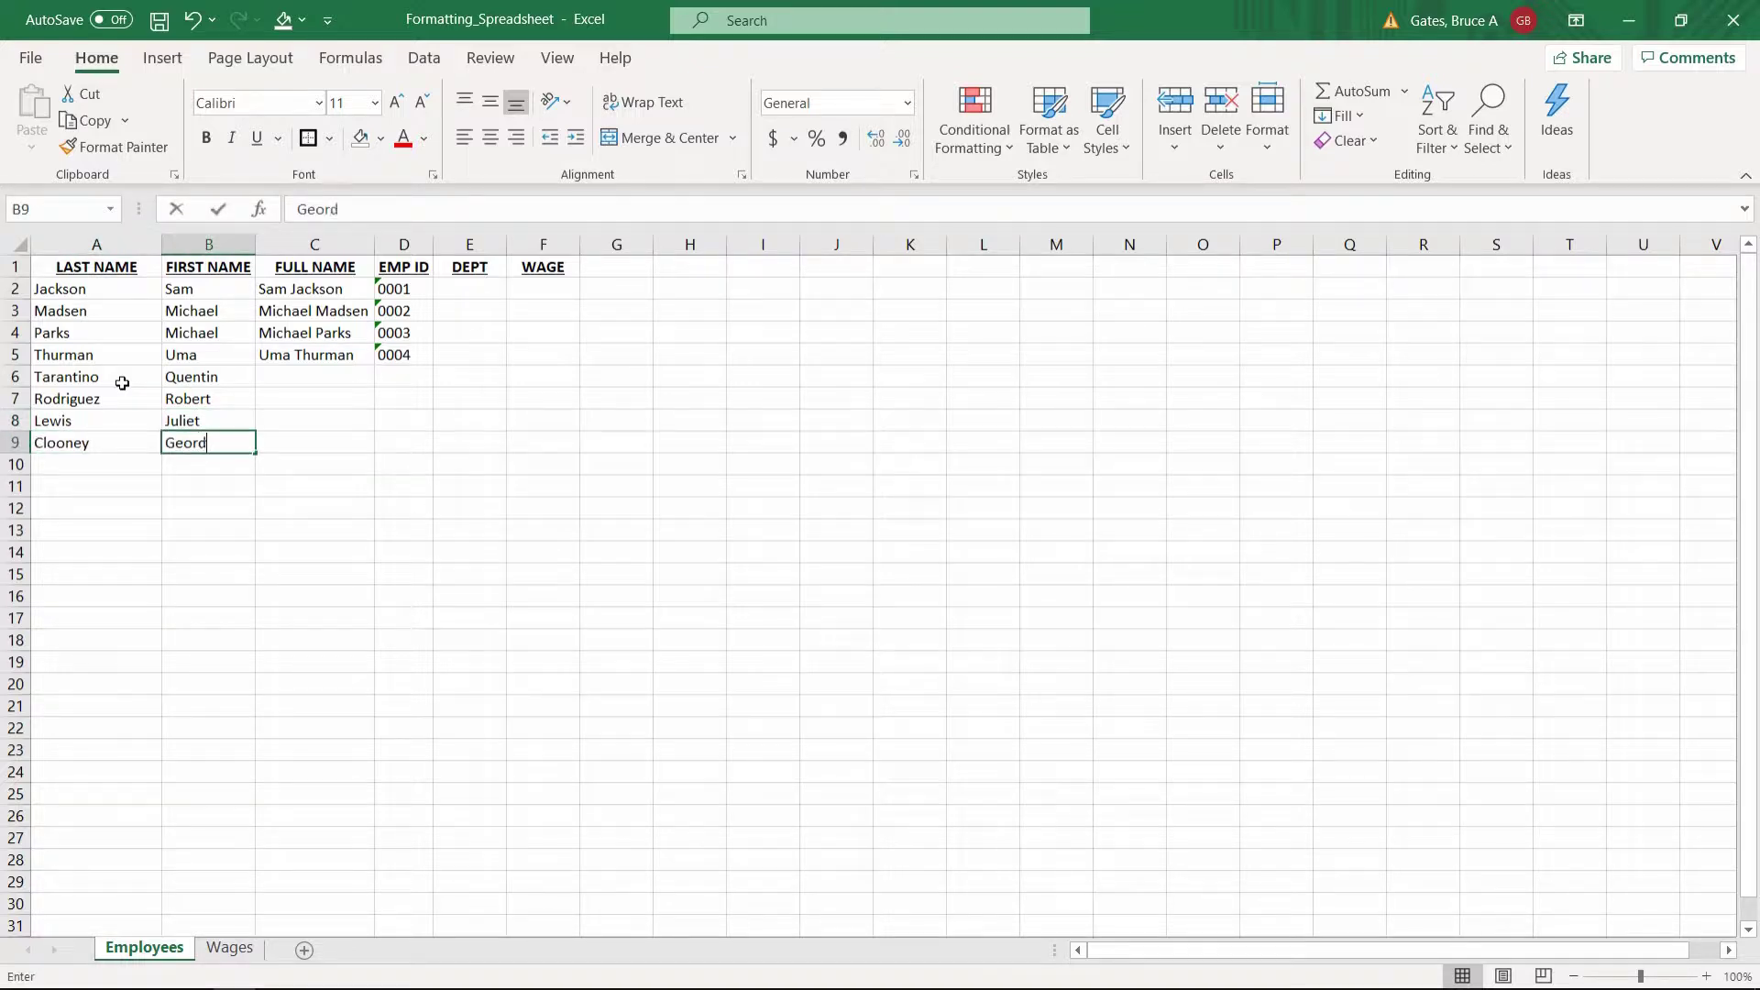
key("Return")
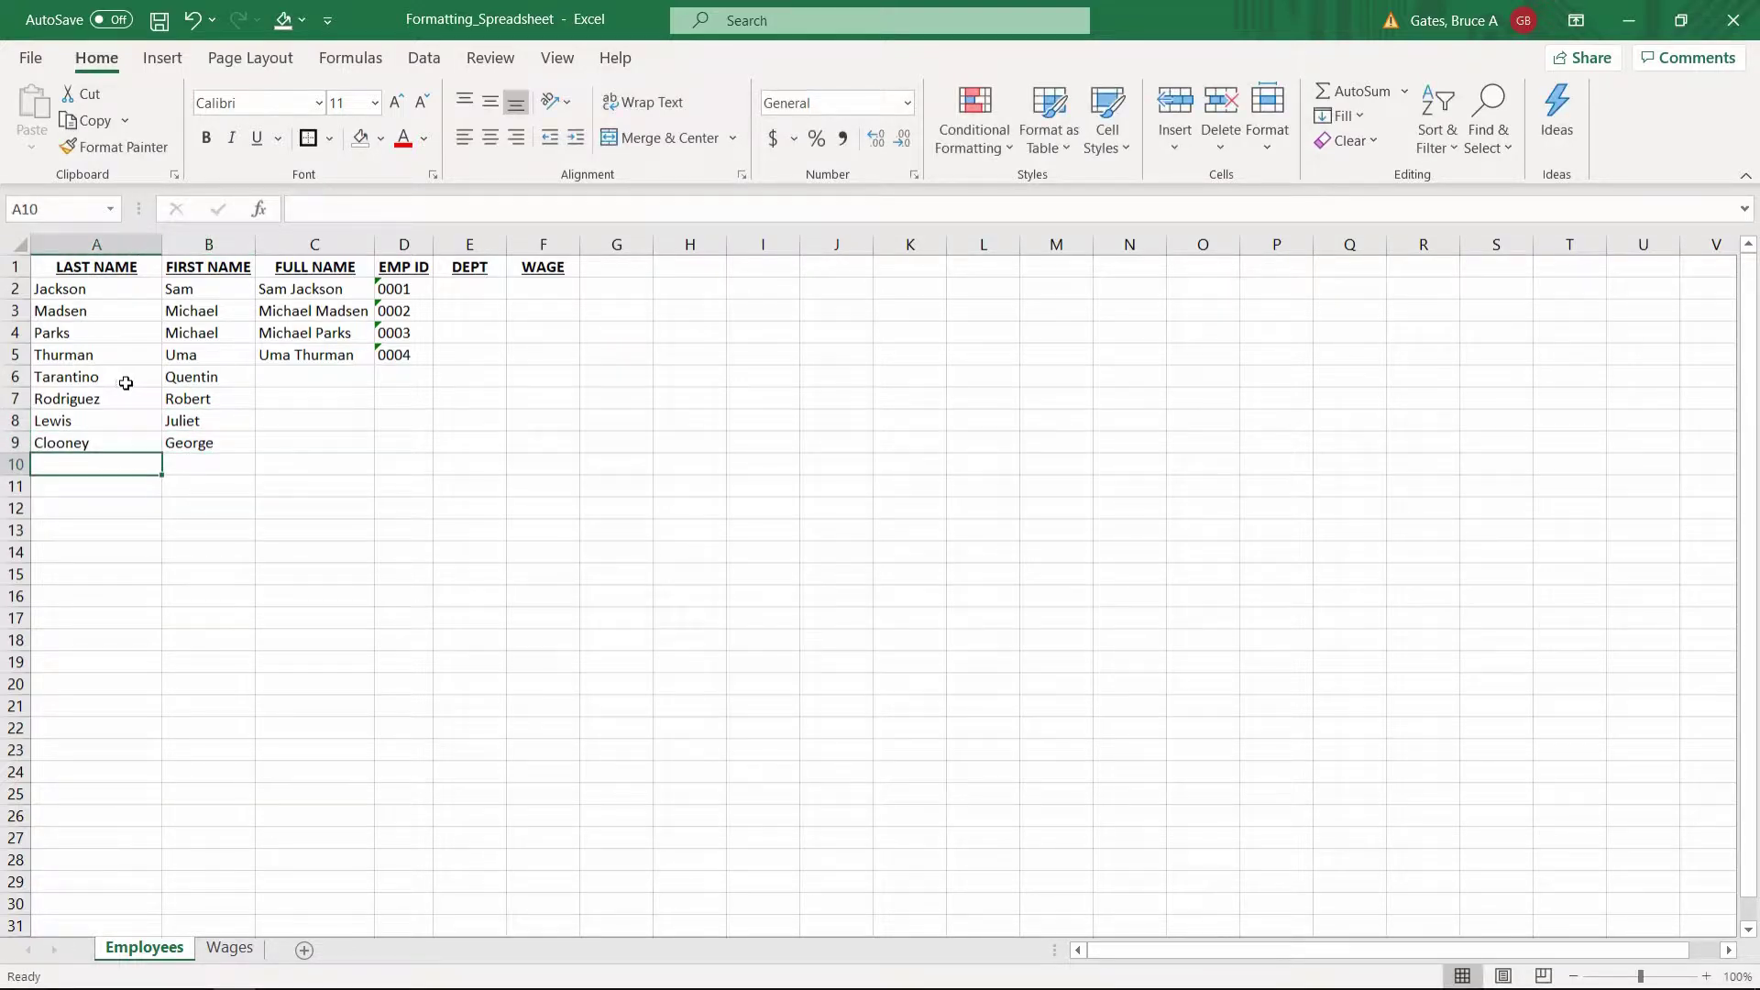
Step: Flash Fill the full names from C5 down through C9 and autofit the width of column C
left_click(308, 364)
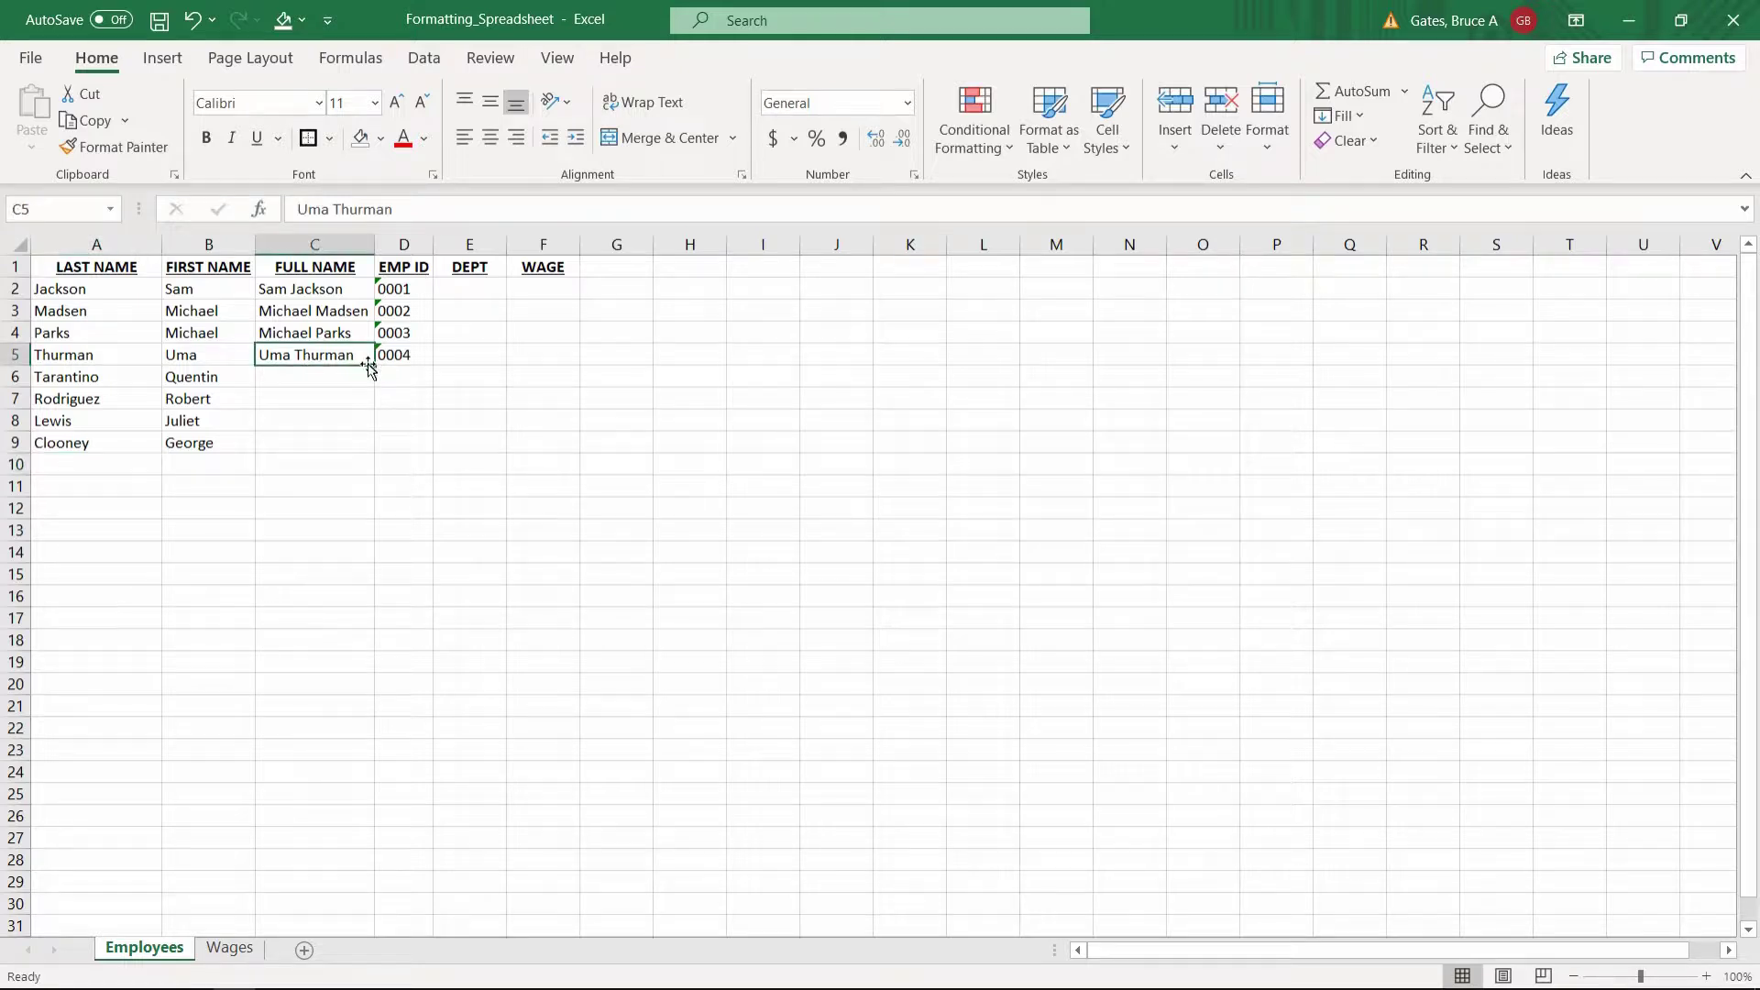
left_click_drag(373, 371, 358, 446)
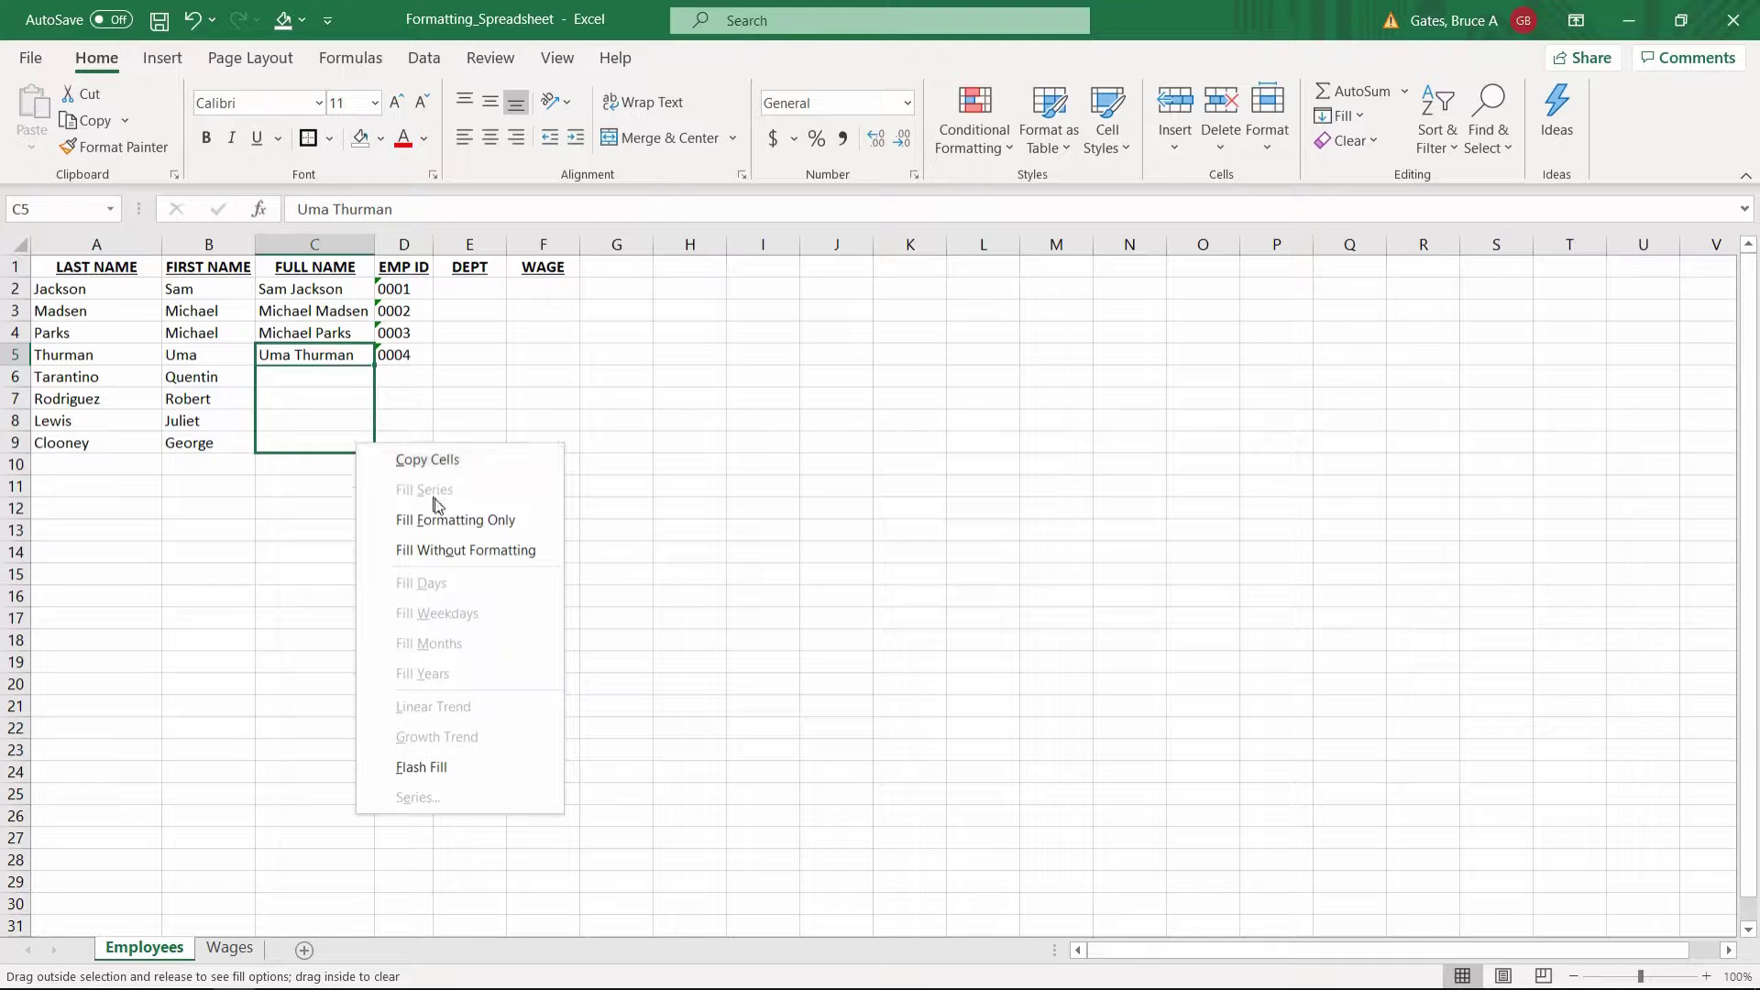
left_click(468, 766)
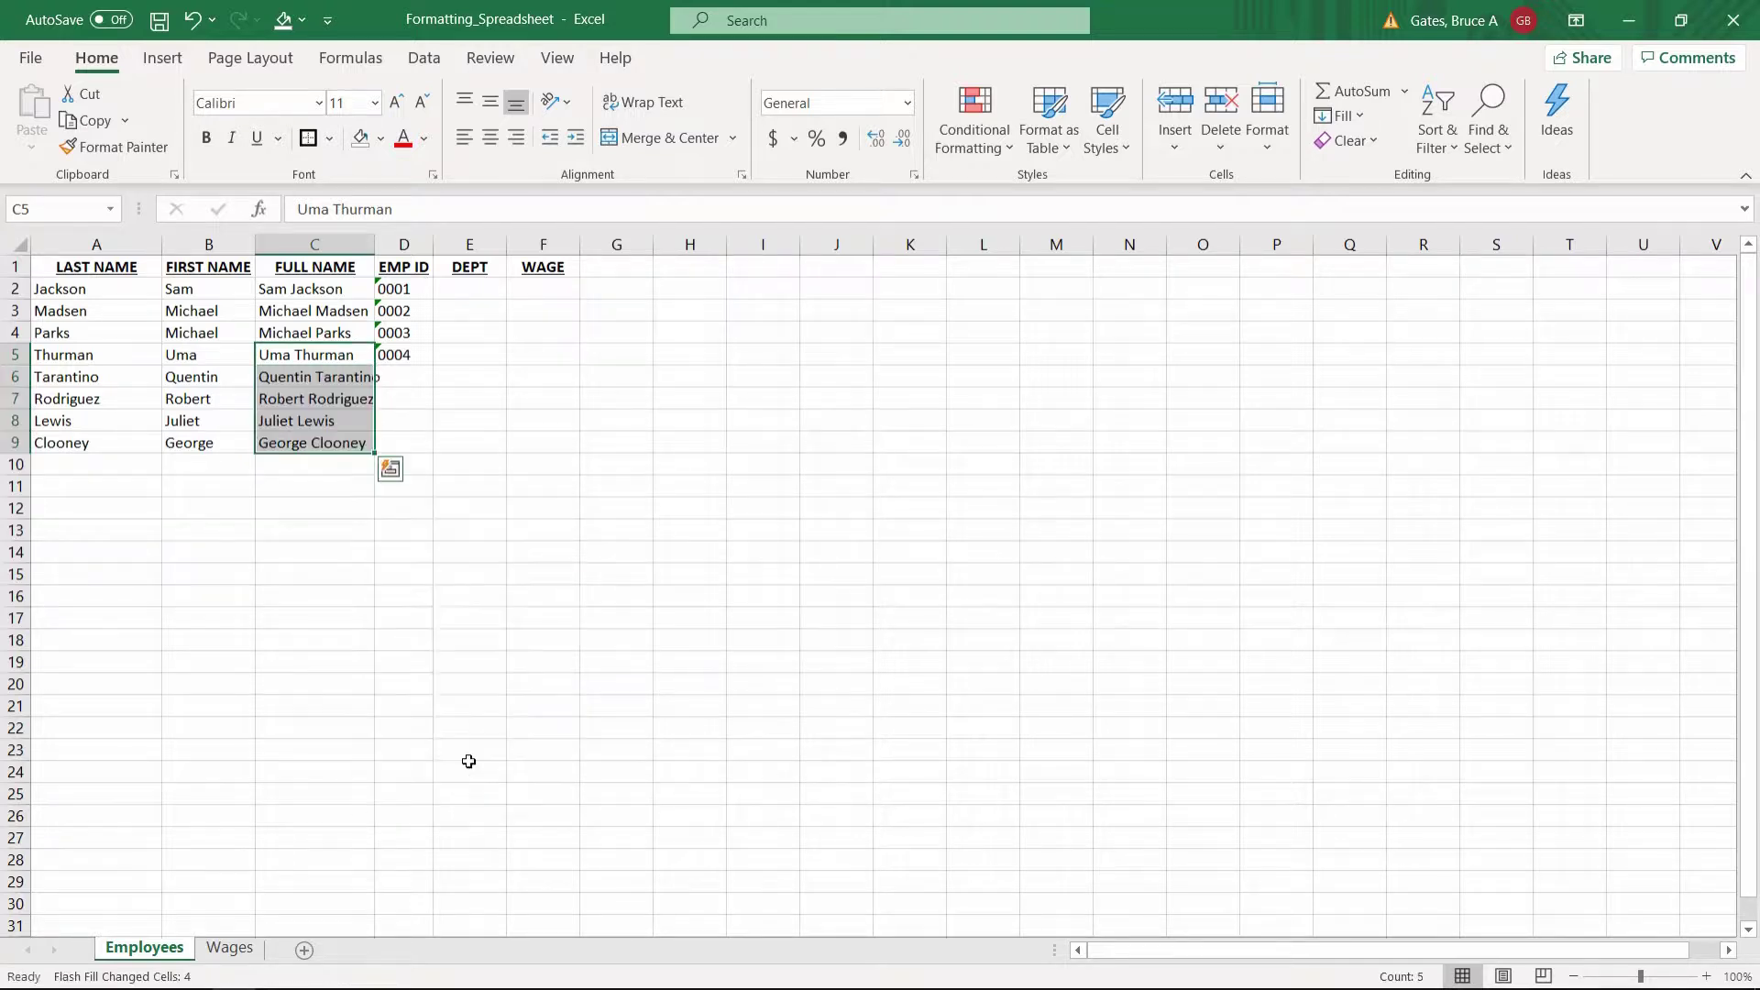
double_click(375, 244)
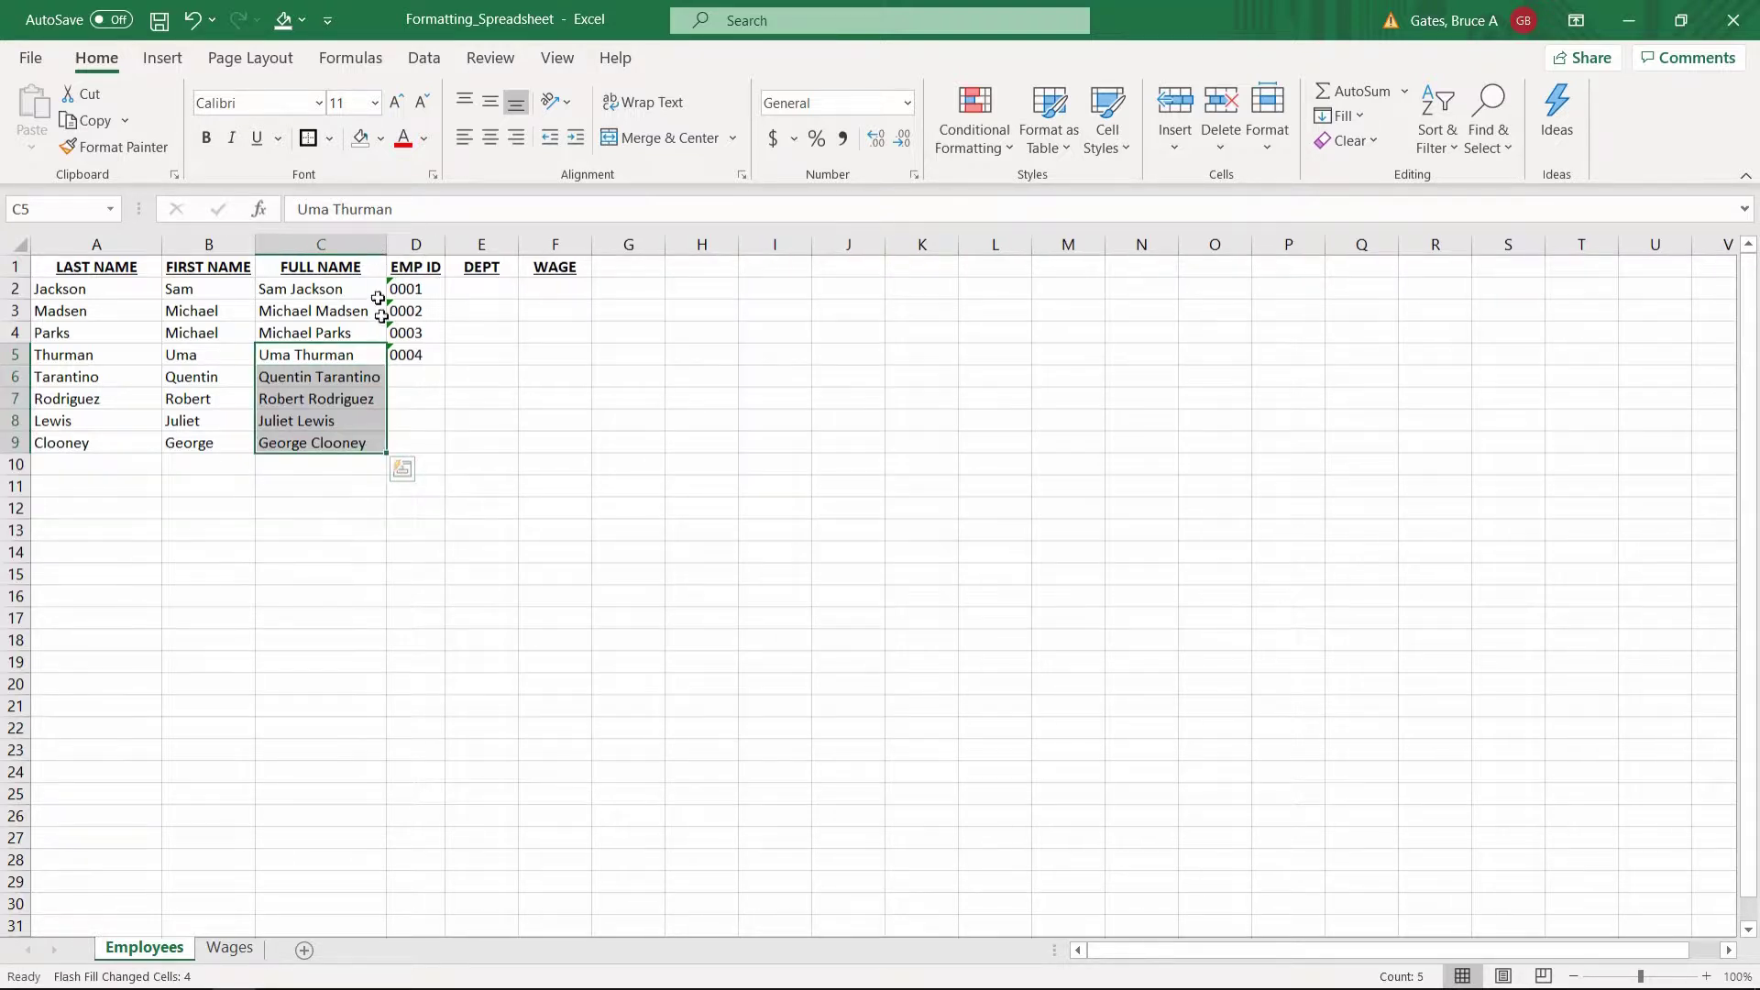
Step: Extend the employee ID series from D5 down to D9, giving 0005 through 0008
left_click(424, 357)
left_click_drag(445, 365, 433, 457)
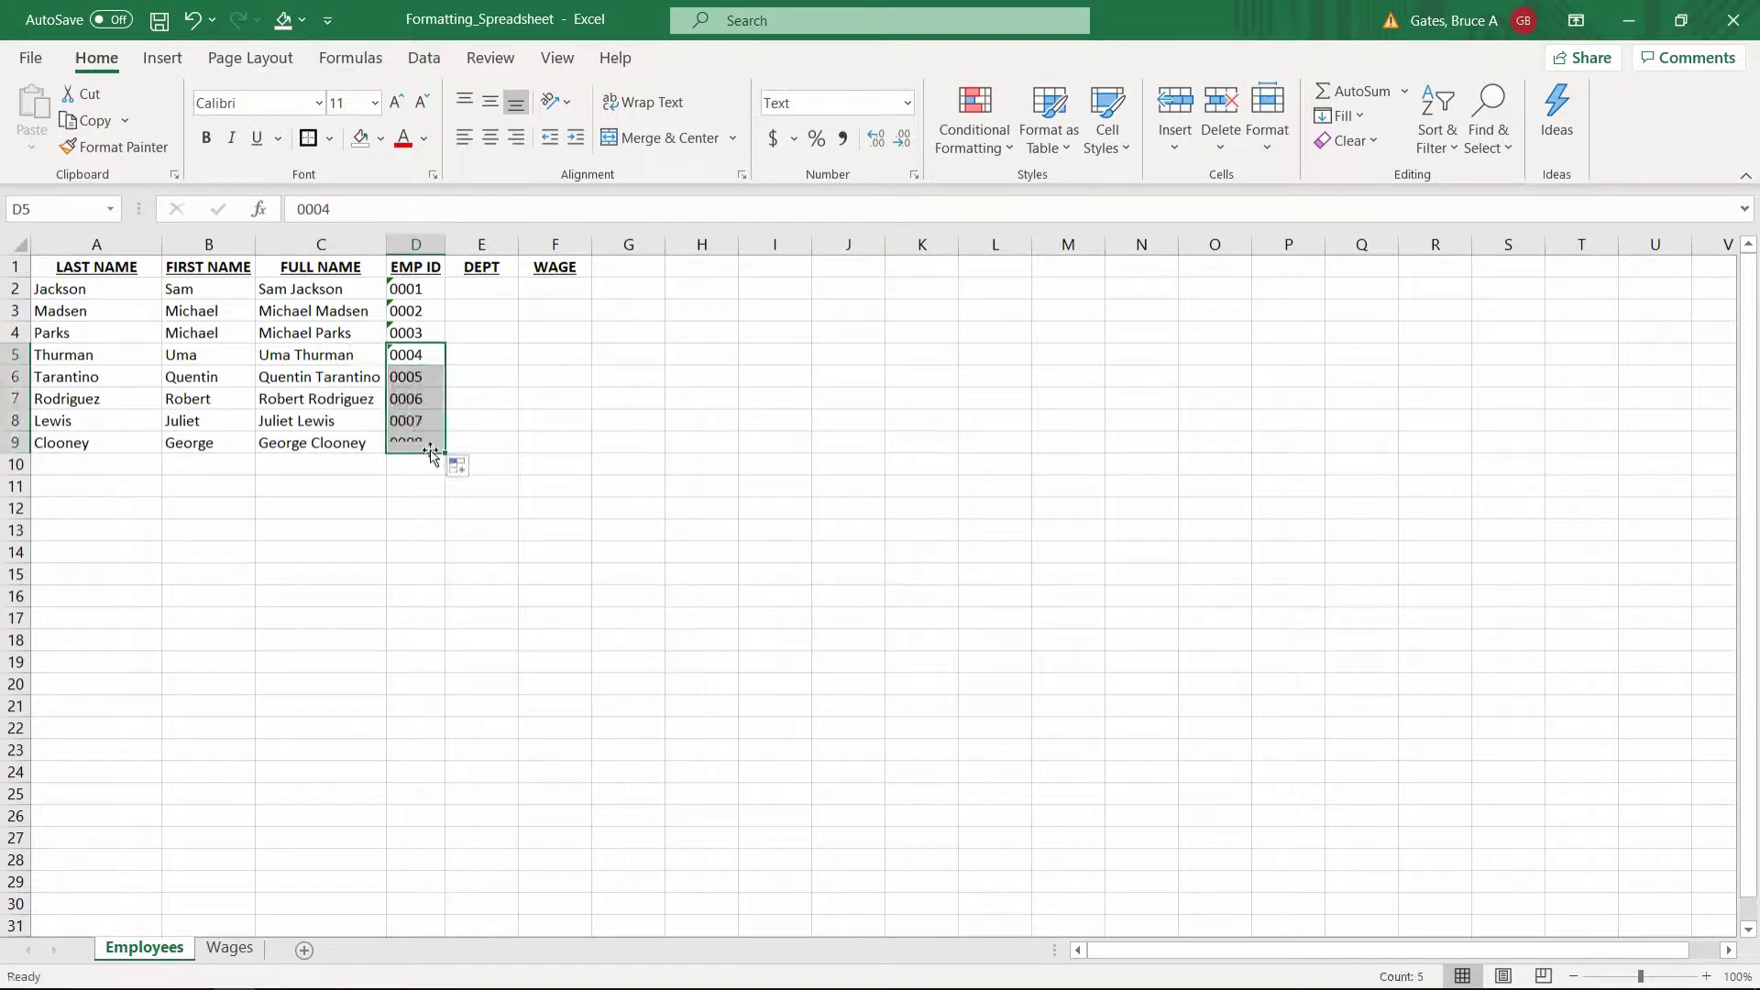
left_click(489, 403)
Step: Enter department 1 in E6 and E7 of the Employees sheet
left_click(473, 292)
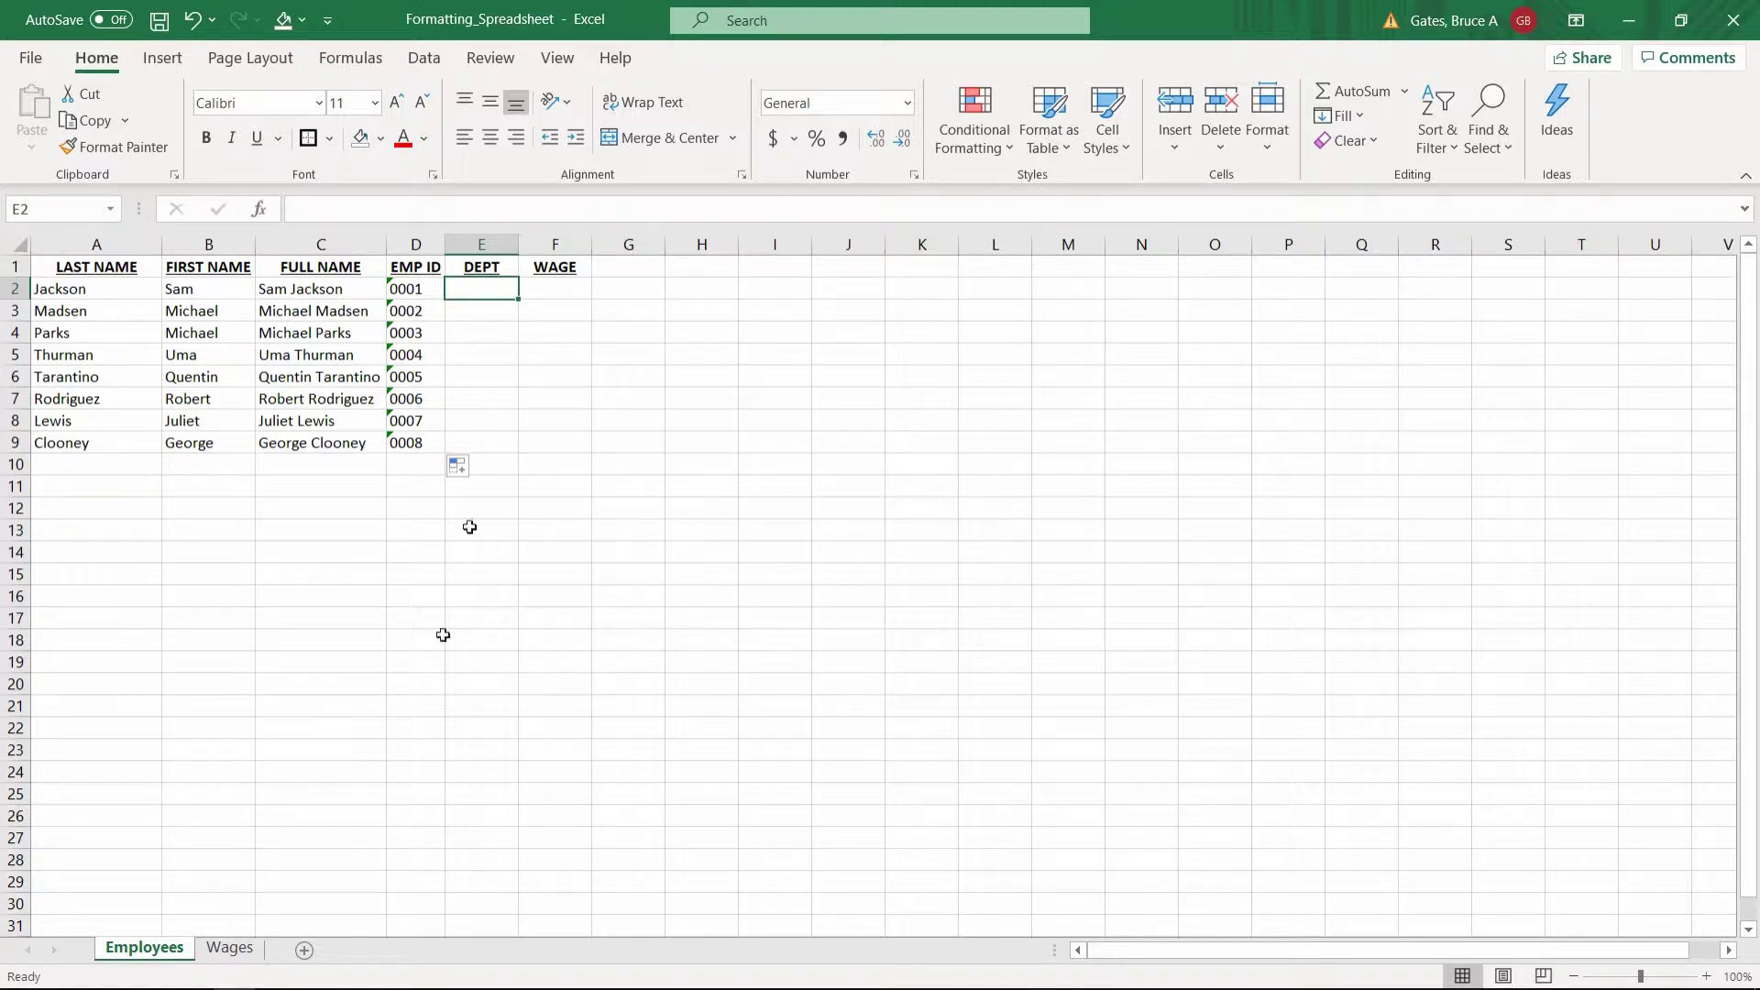
left_click(230, 947)
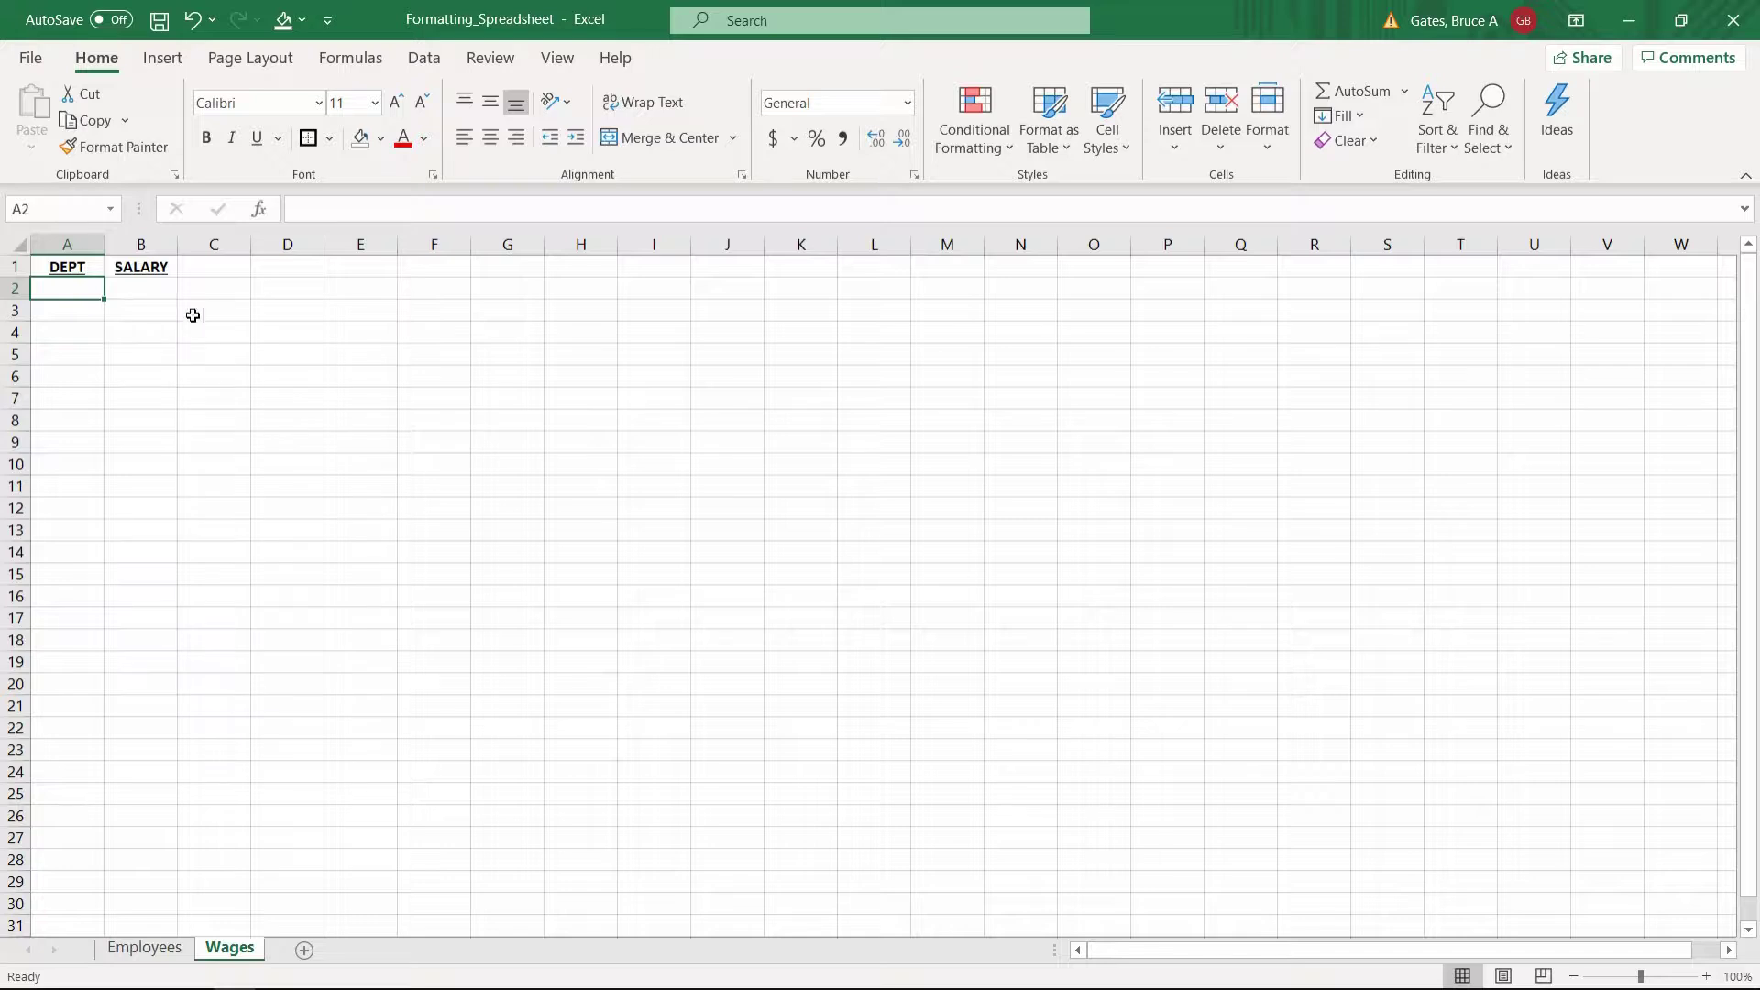
left_click(143, 947)
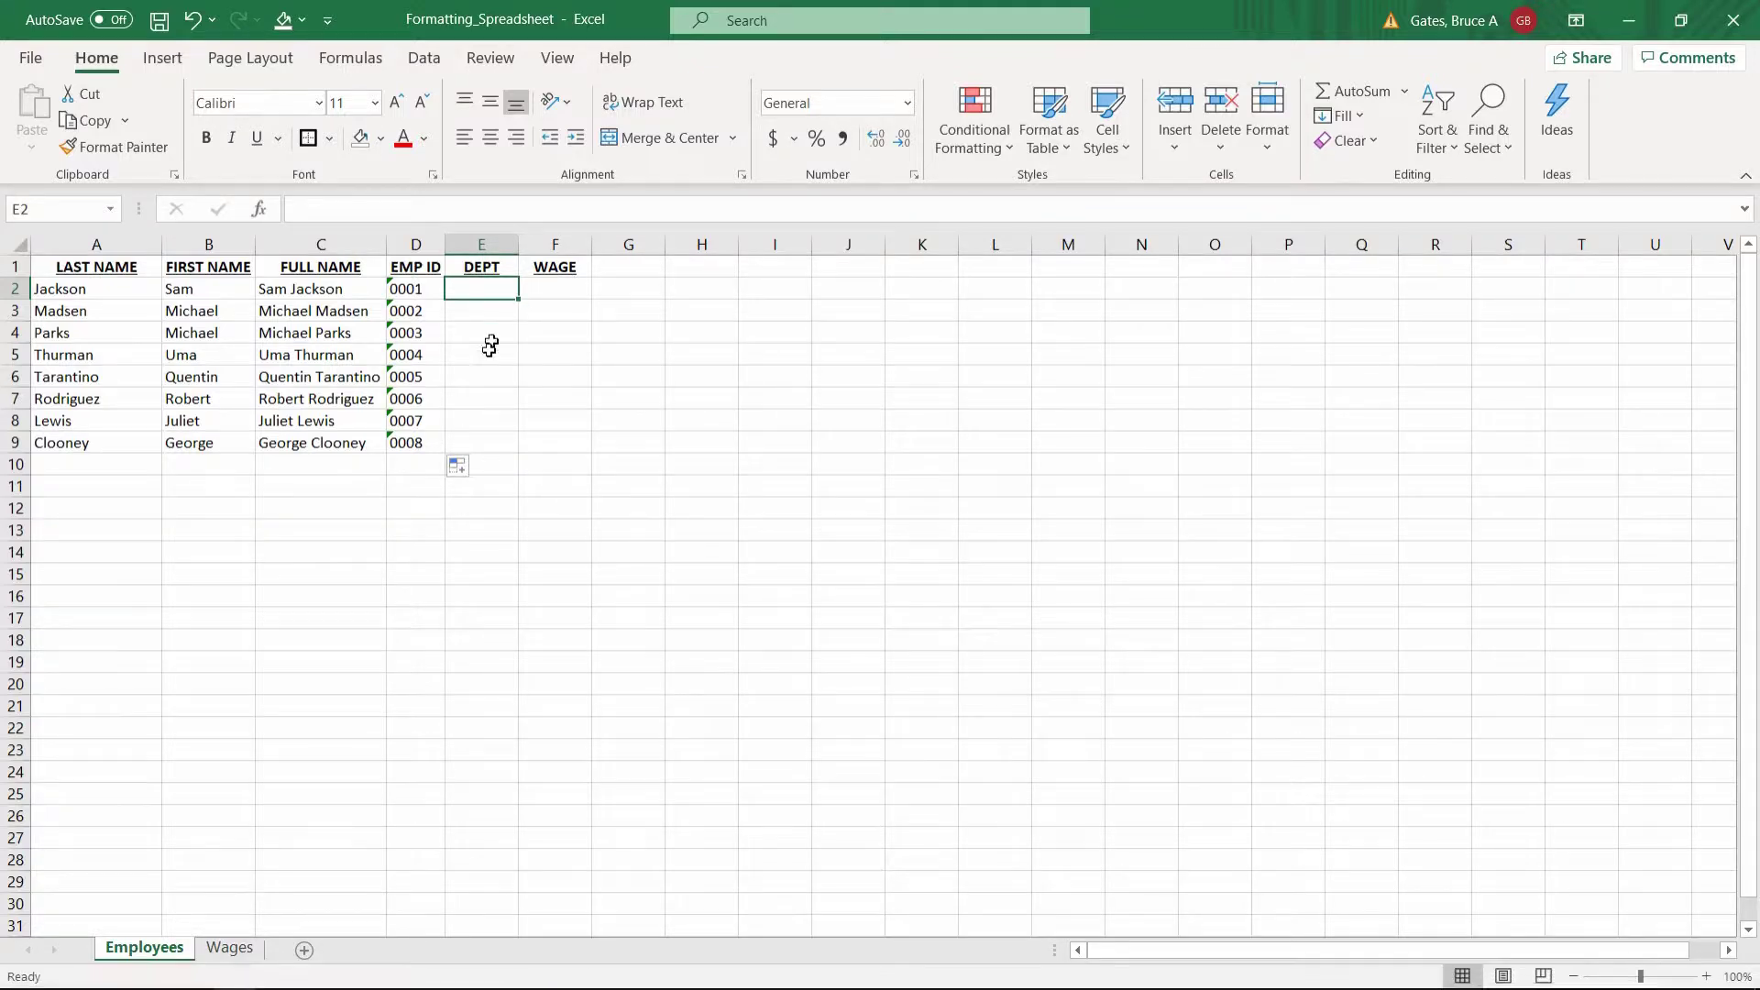
key("Down")
key("Down")
key("Down")
key("Down")
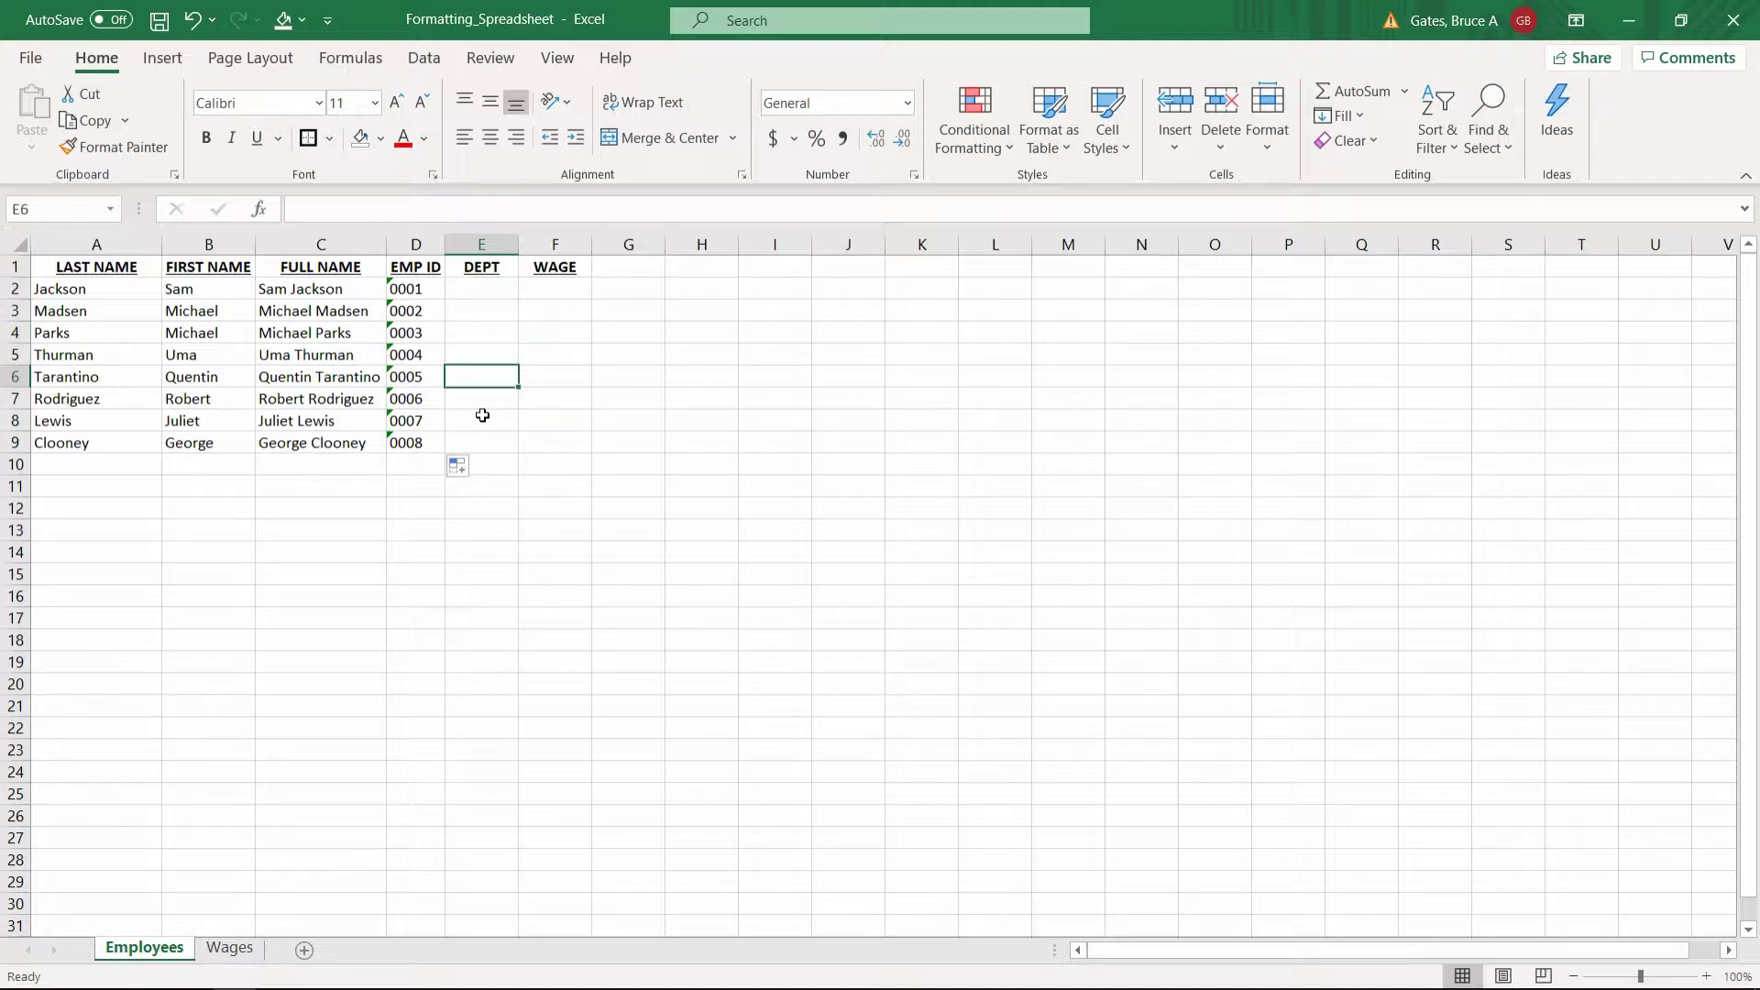
type("1")
key("Return")
type("1")
key("Return")
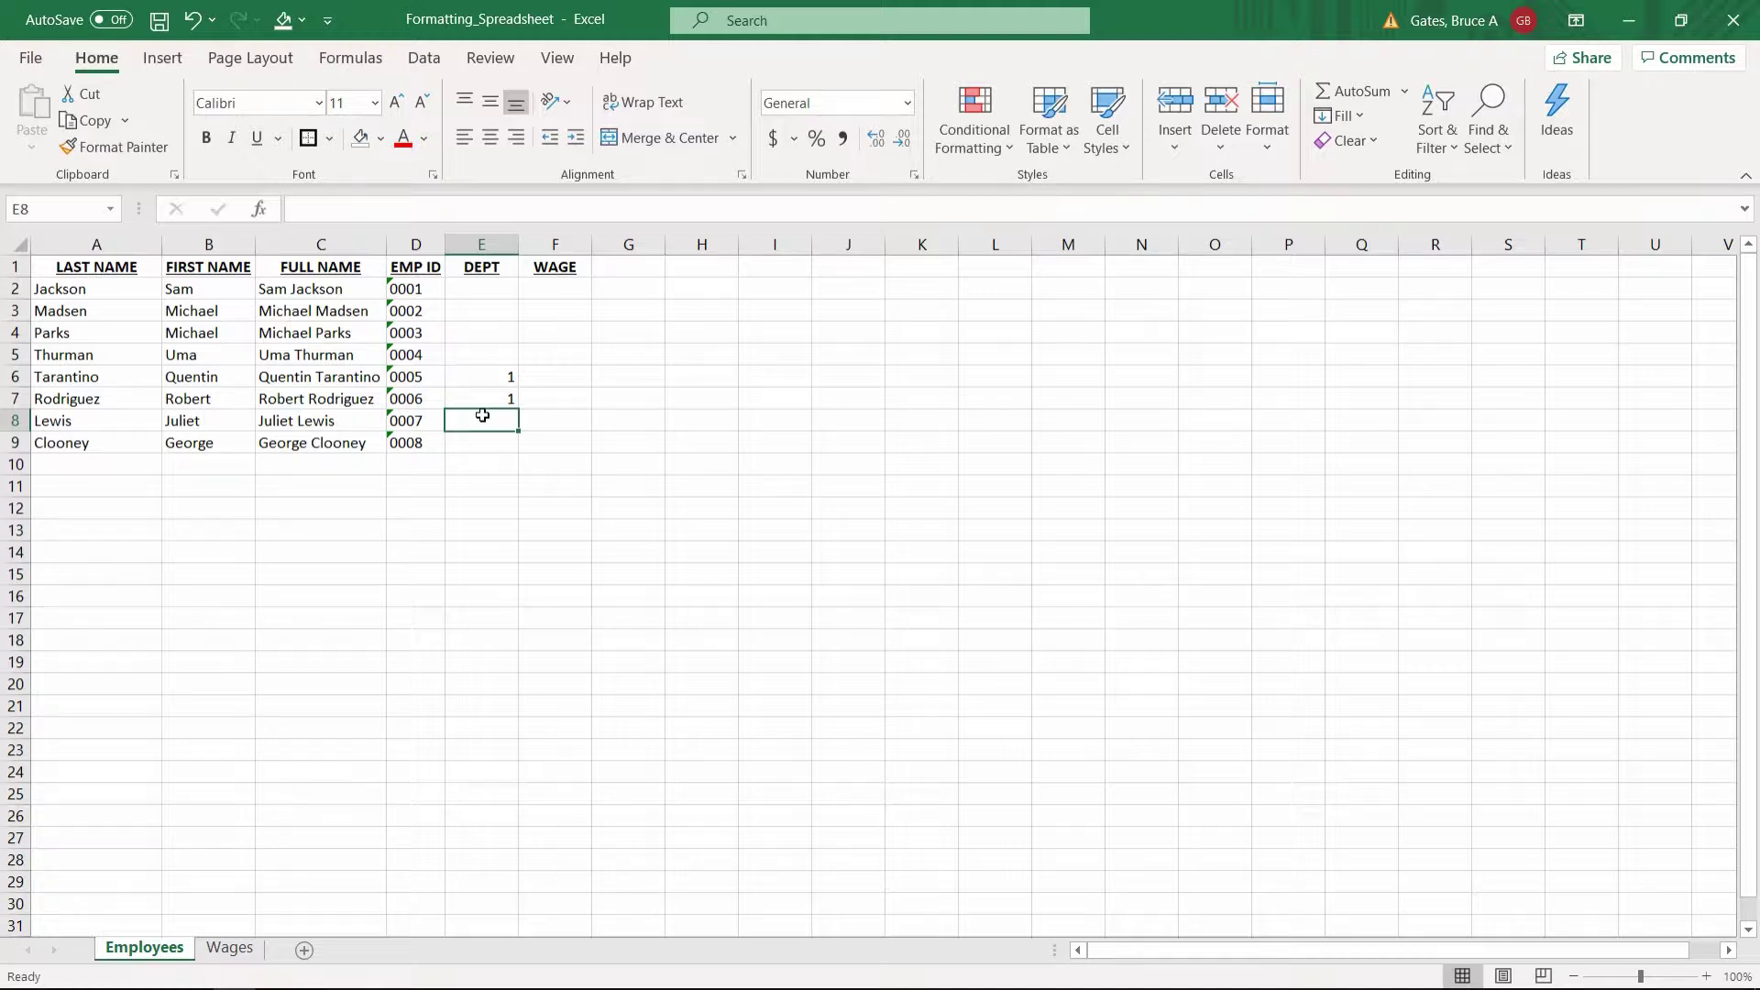
Step: Enter department 2 in E2, E4, E5 and E9
key("Up")
key("Up")
key("Up")
key("Up")
key("Up")
key("Up")
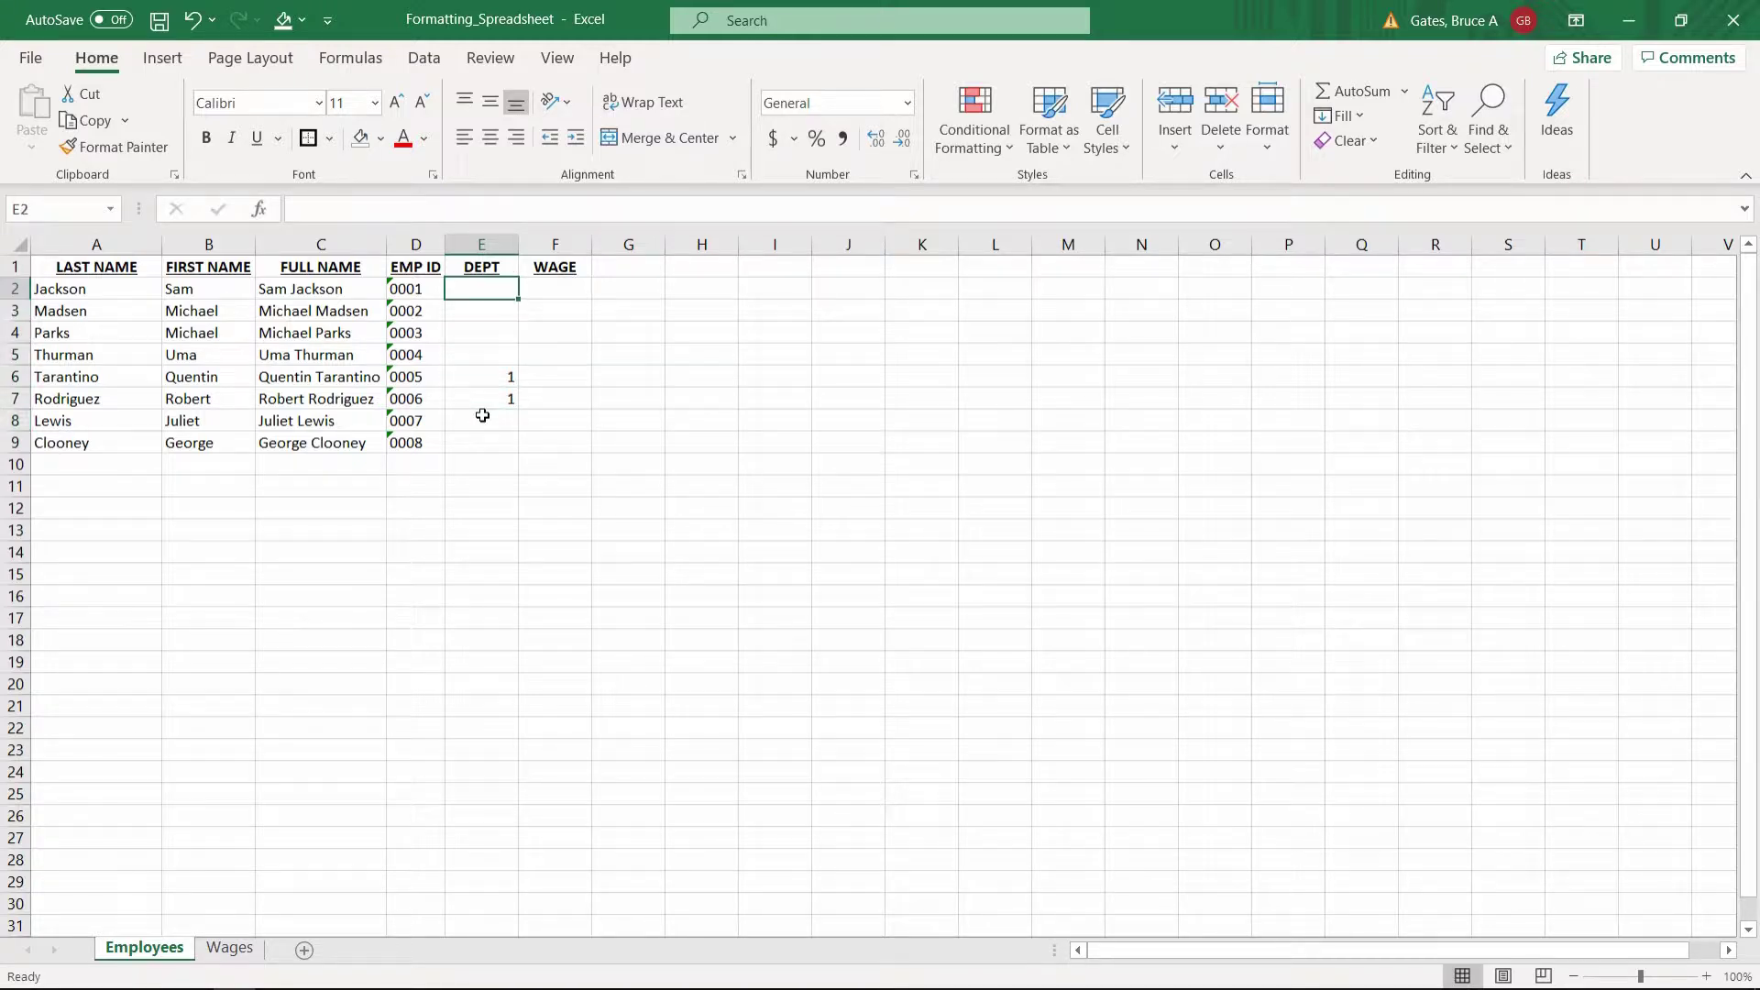
type("2")
key("Return")
key("Return")
type("2")
key("Return")
type("2")
key("Return")
key("Return")
key("Return")
key("Return")
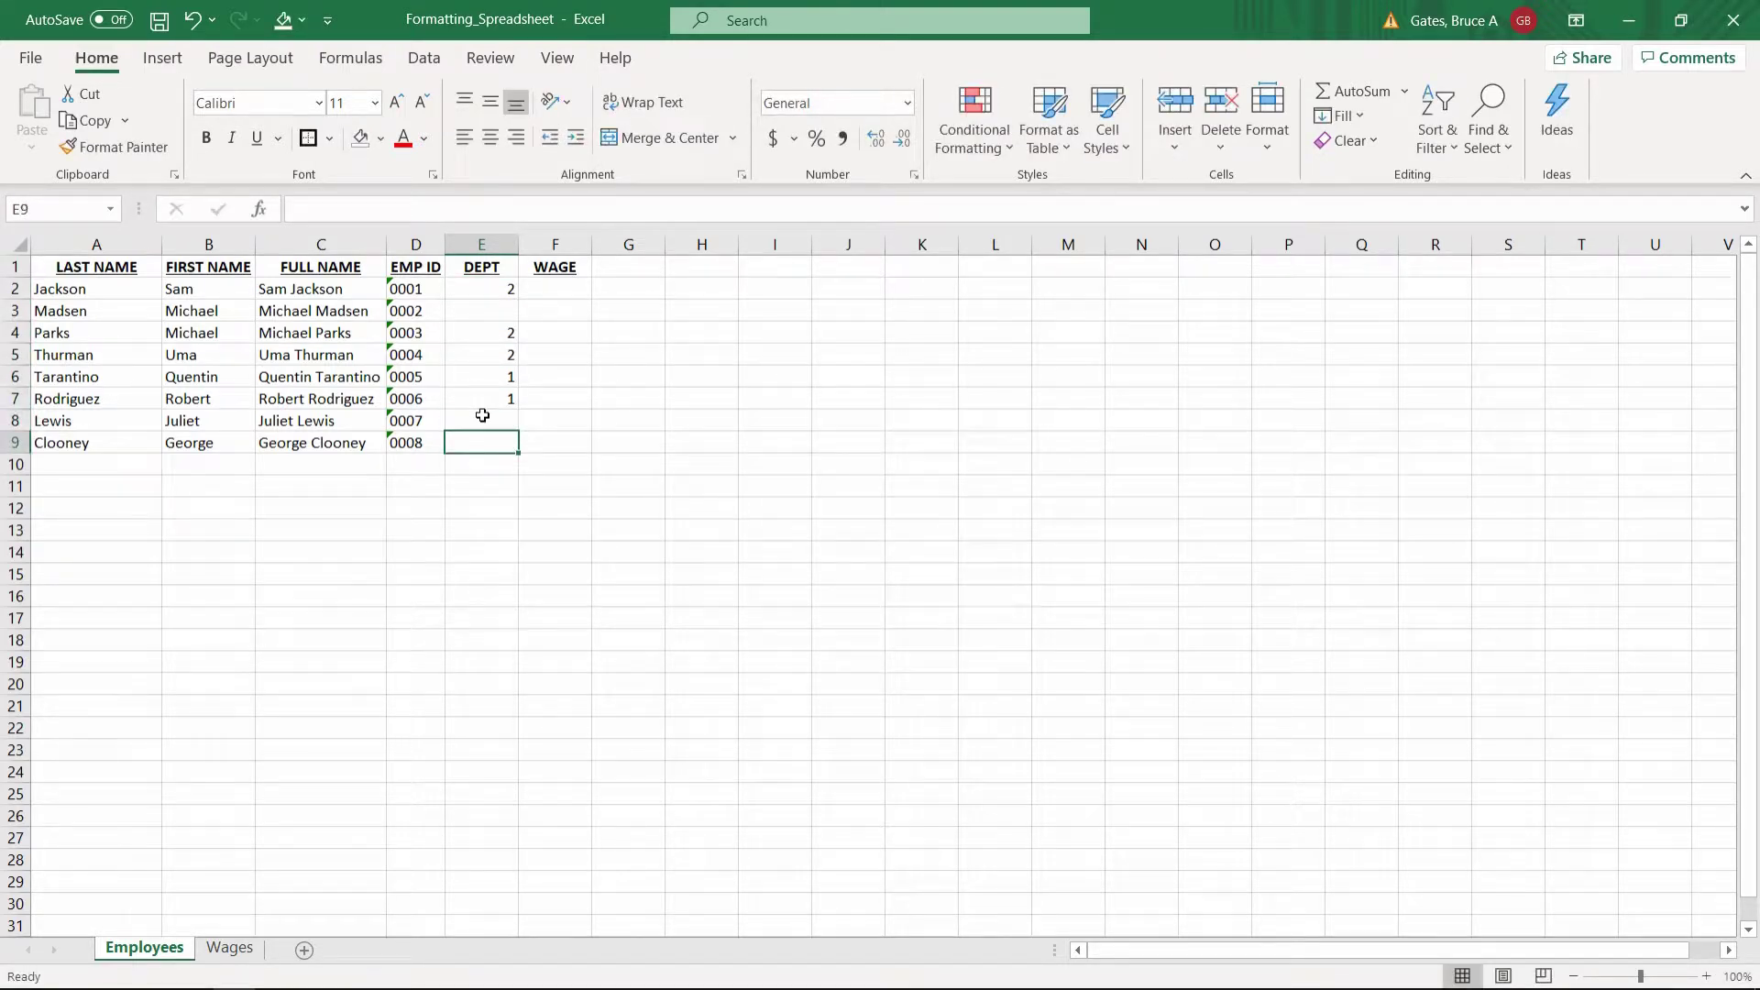
type("2")
Step: Enter department 3 in E8 and E3
left_click(483, 415)
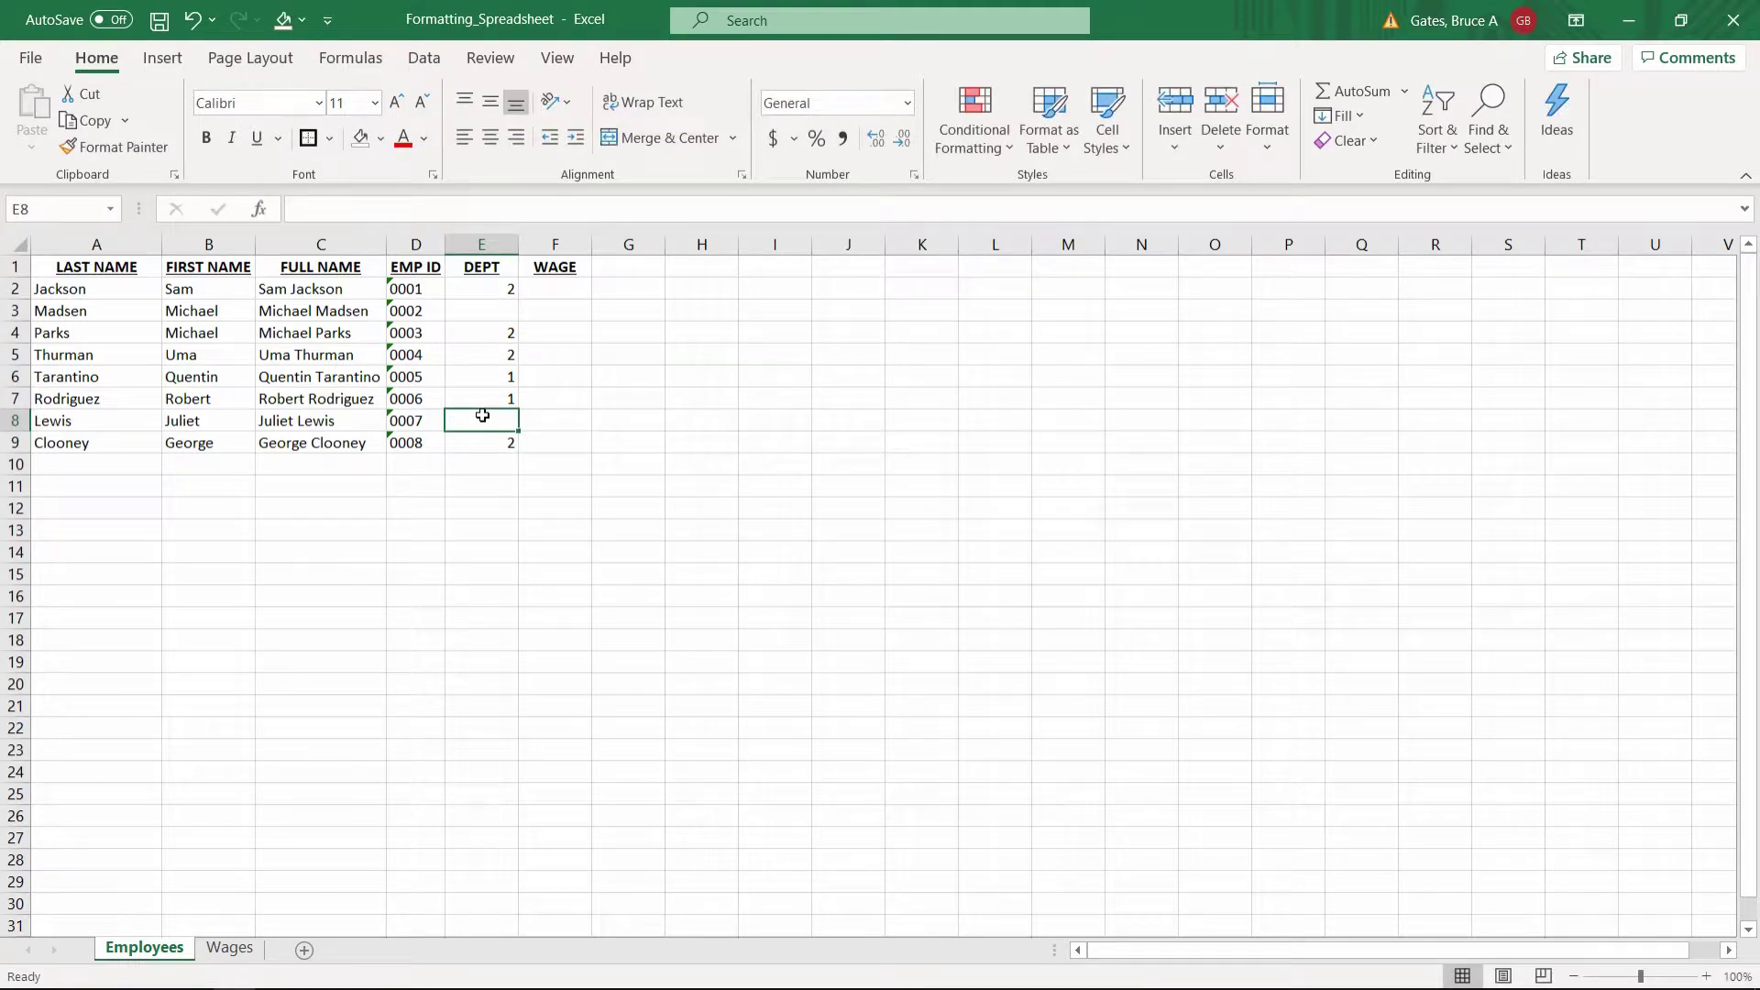
type("3")
key("Up")
key("Up")
key("Up")
key("Up")
key("Up")
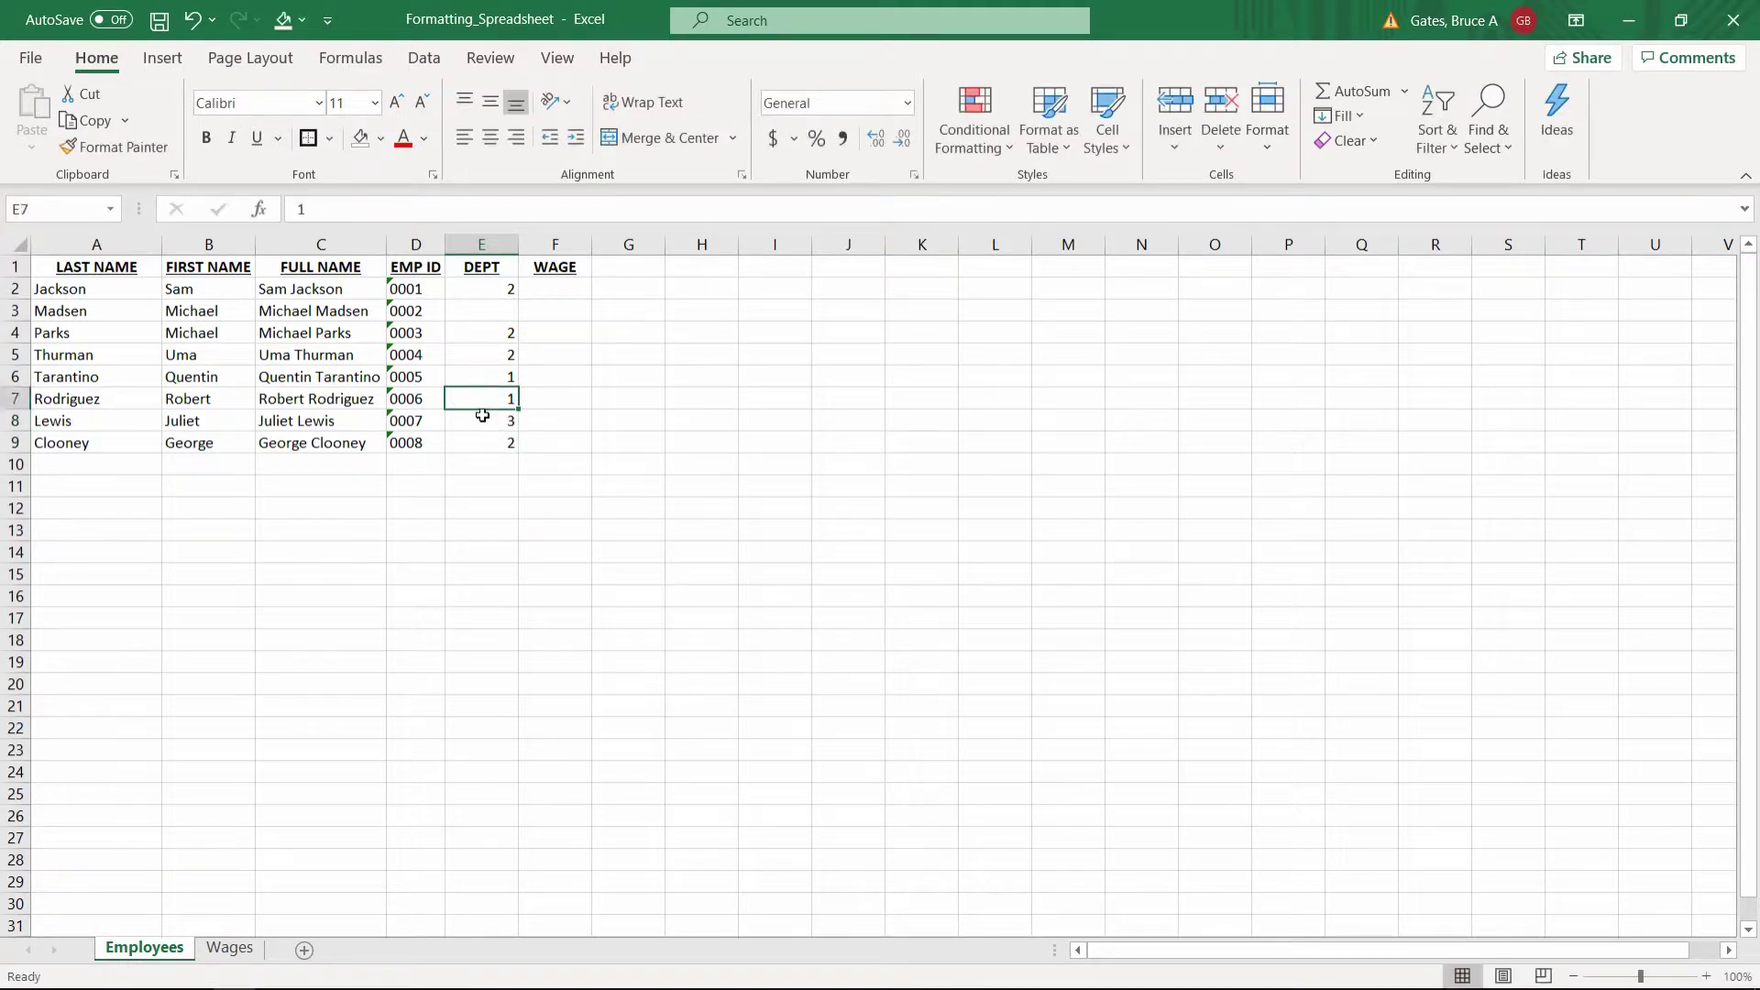
type("3")
key("Tab")
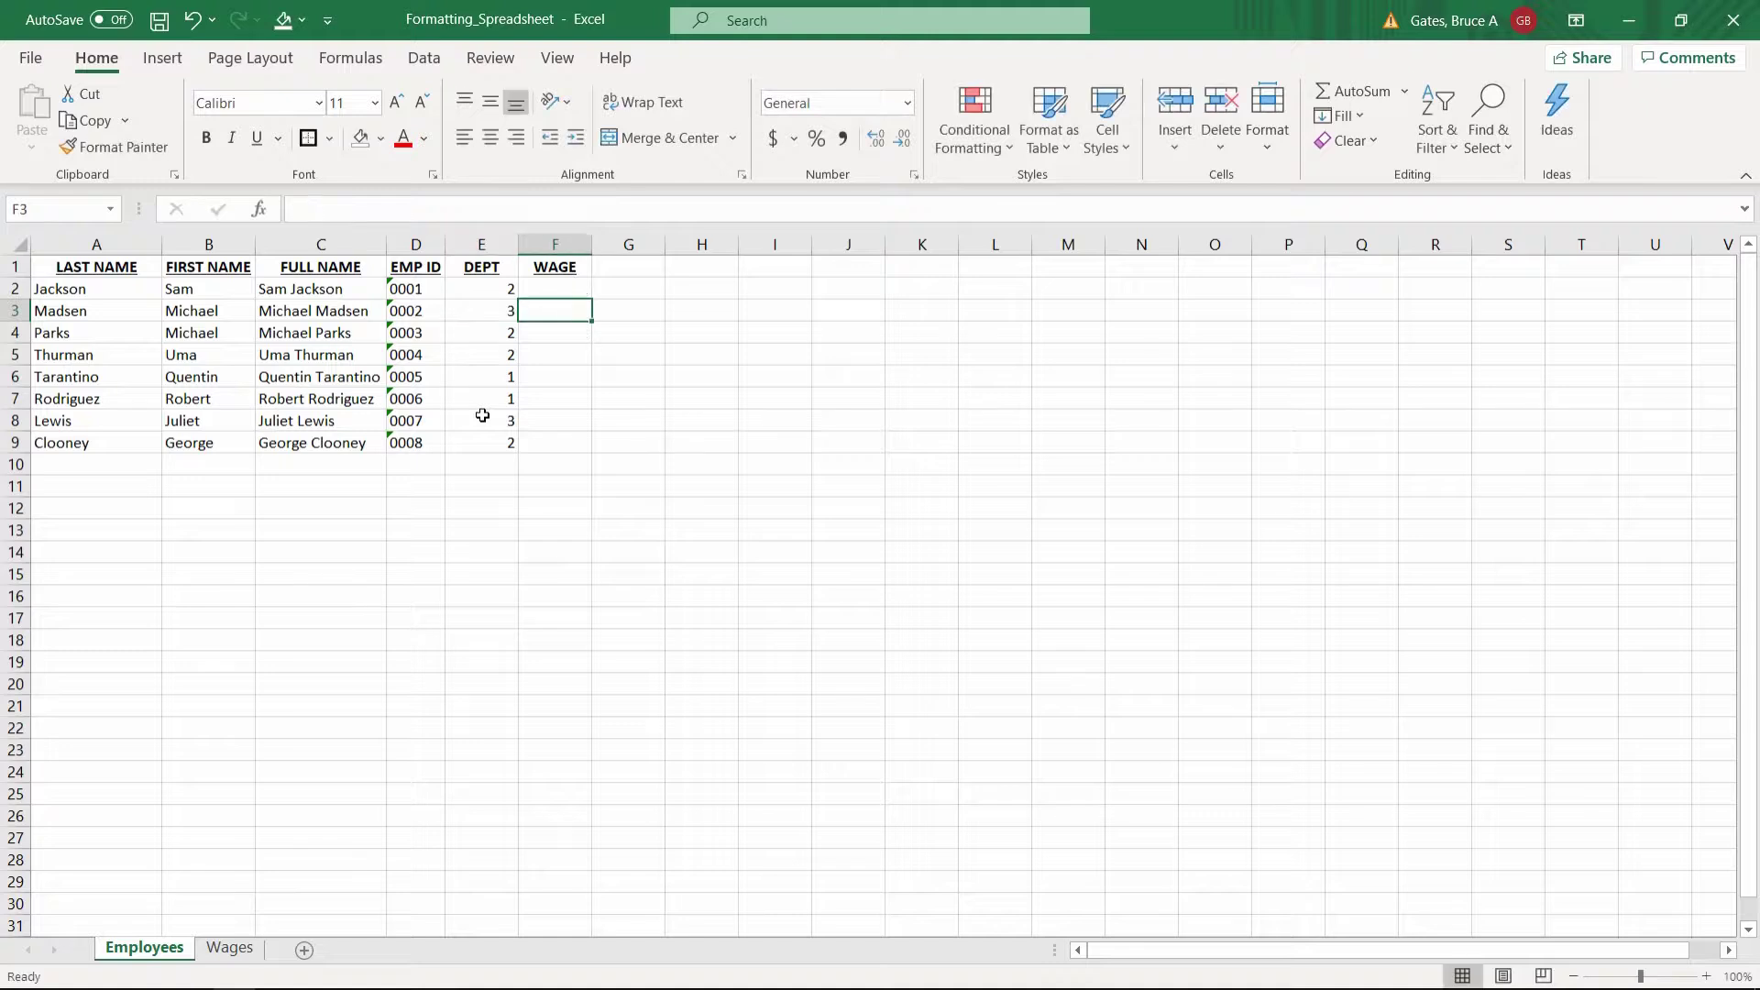
key("Up")
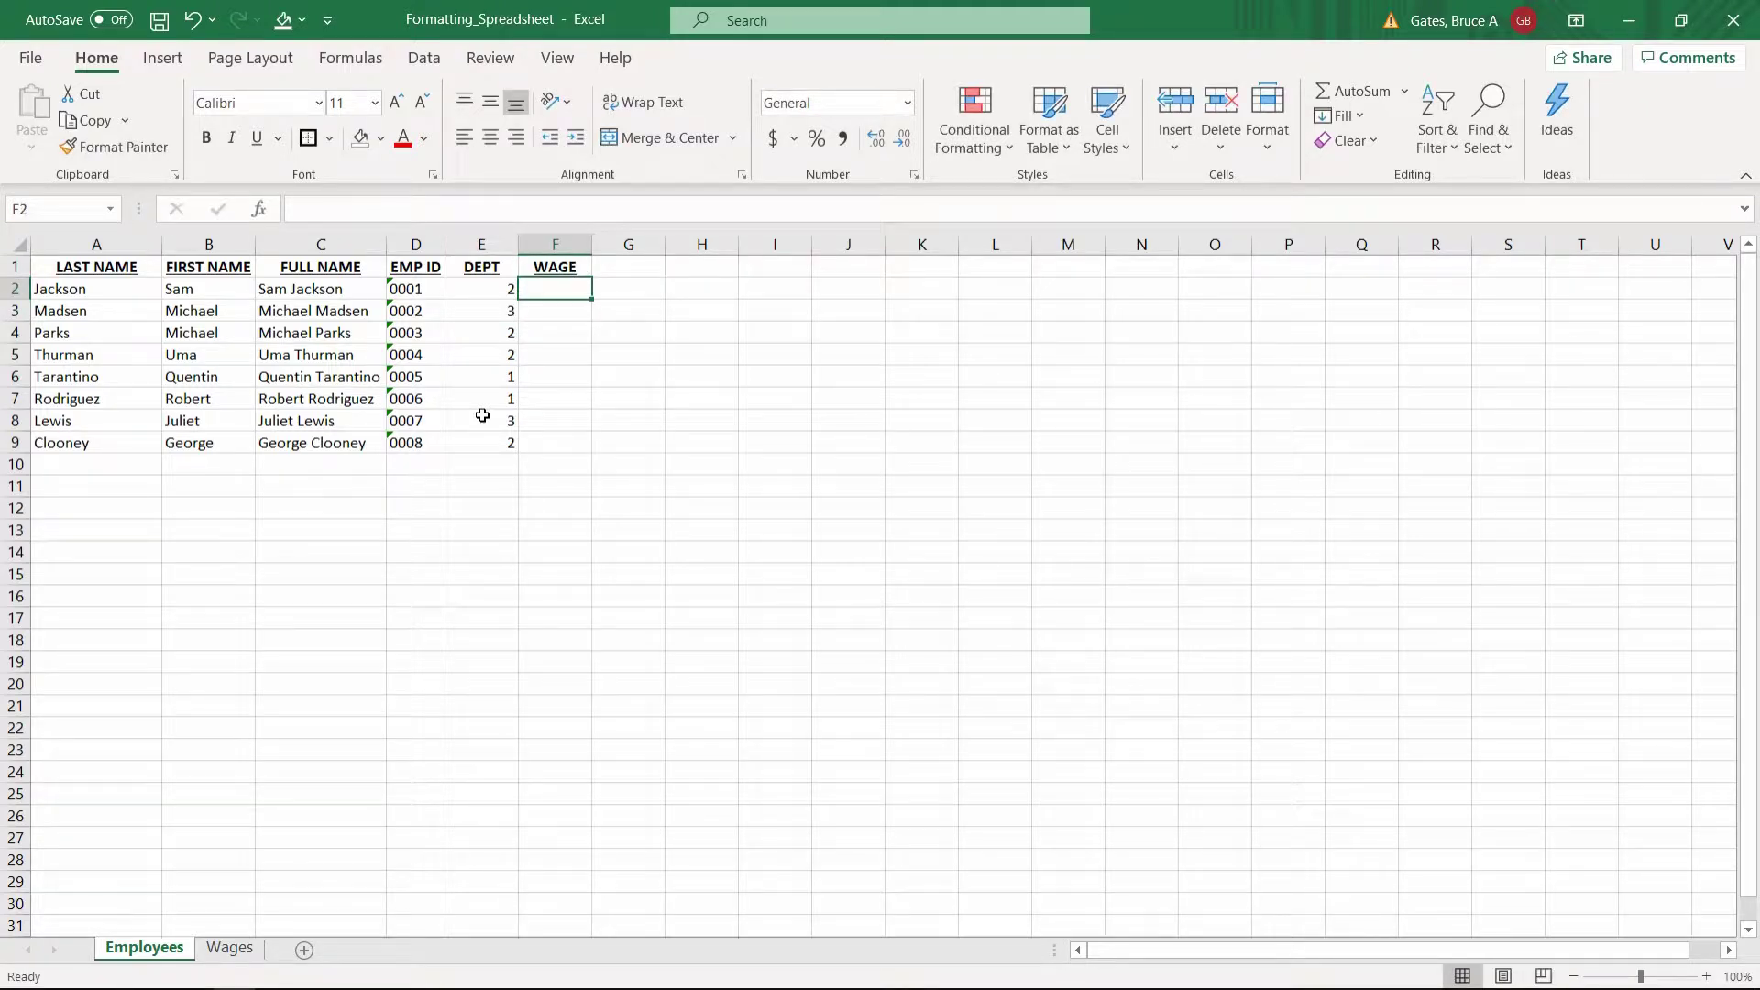
Step: List the department numbers 1, 2 and 3 in A2:A4 of the Wages sheet
left_click(229, 948)
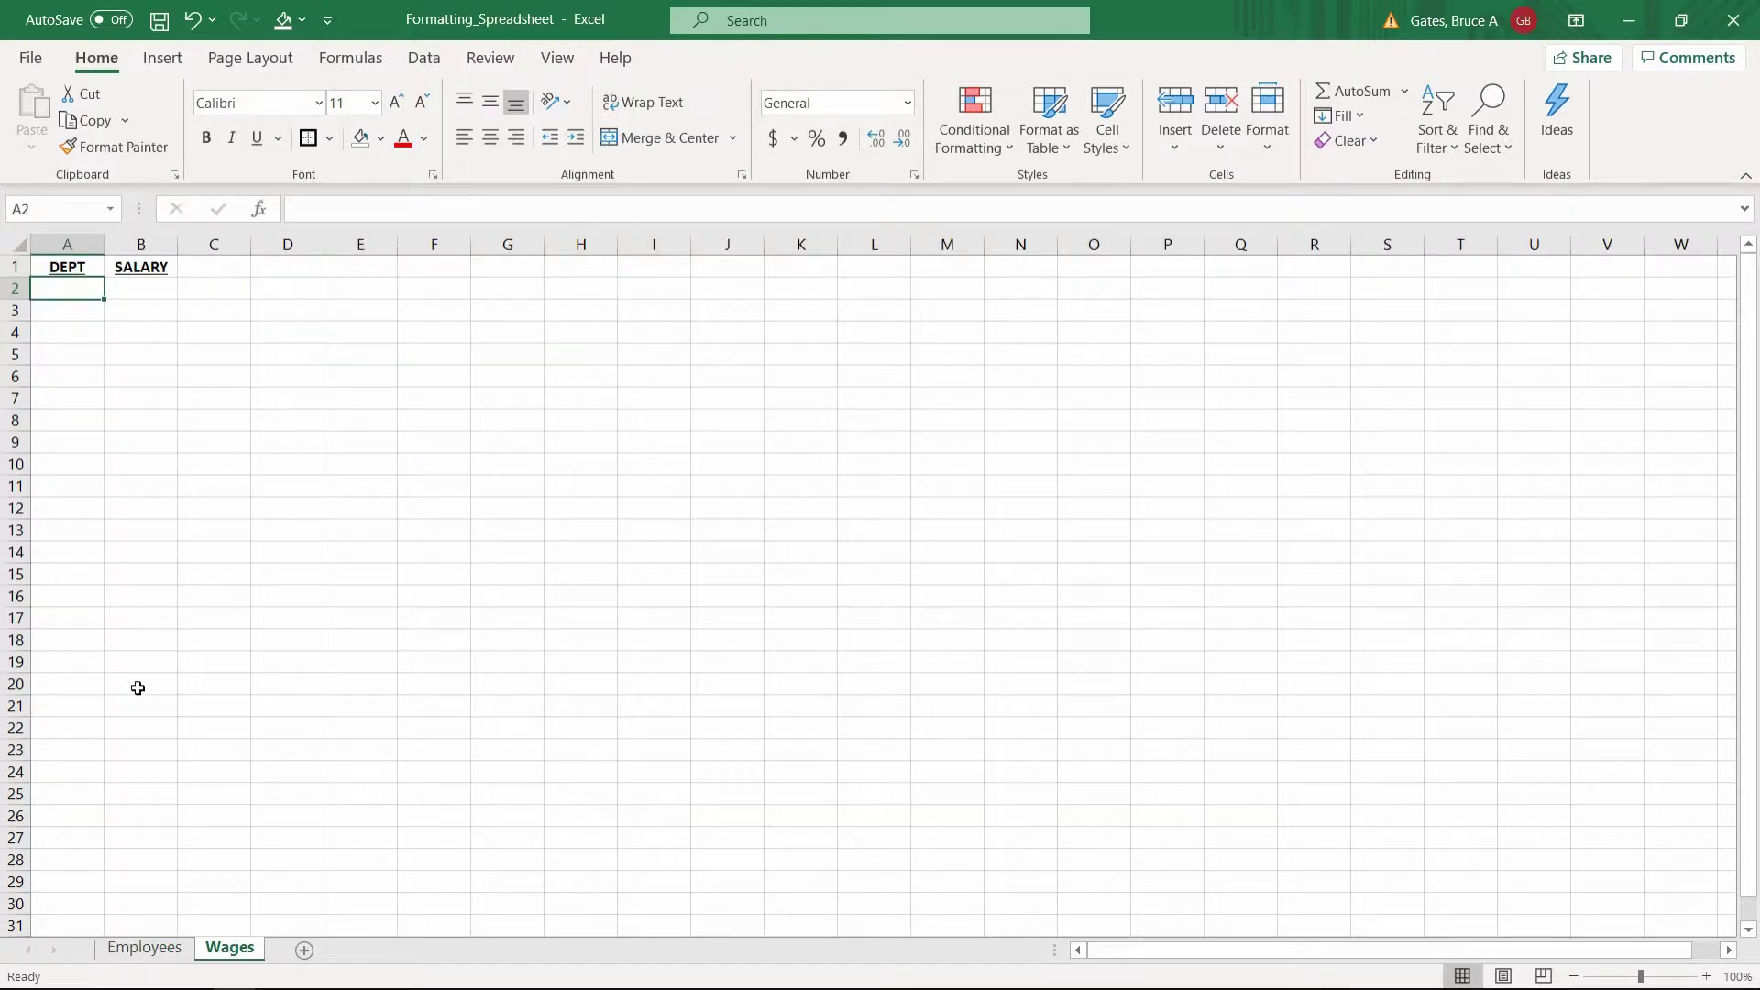
type("1")
key("Return")
type("2")
key("Return")
type("34")
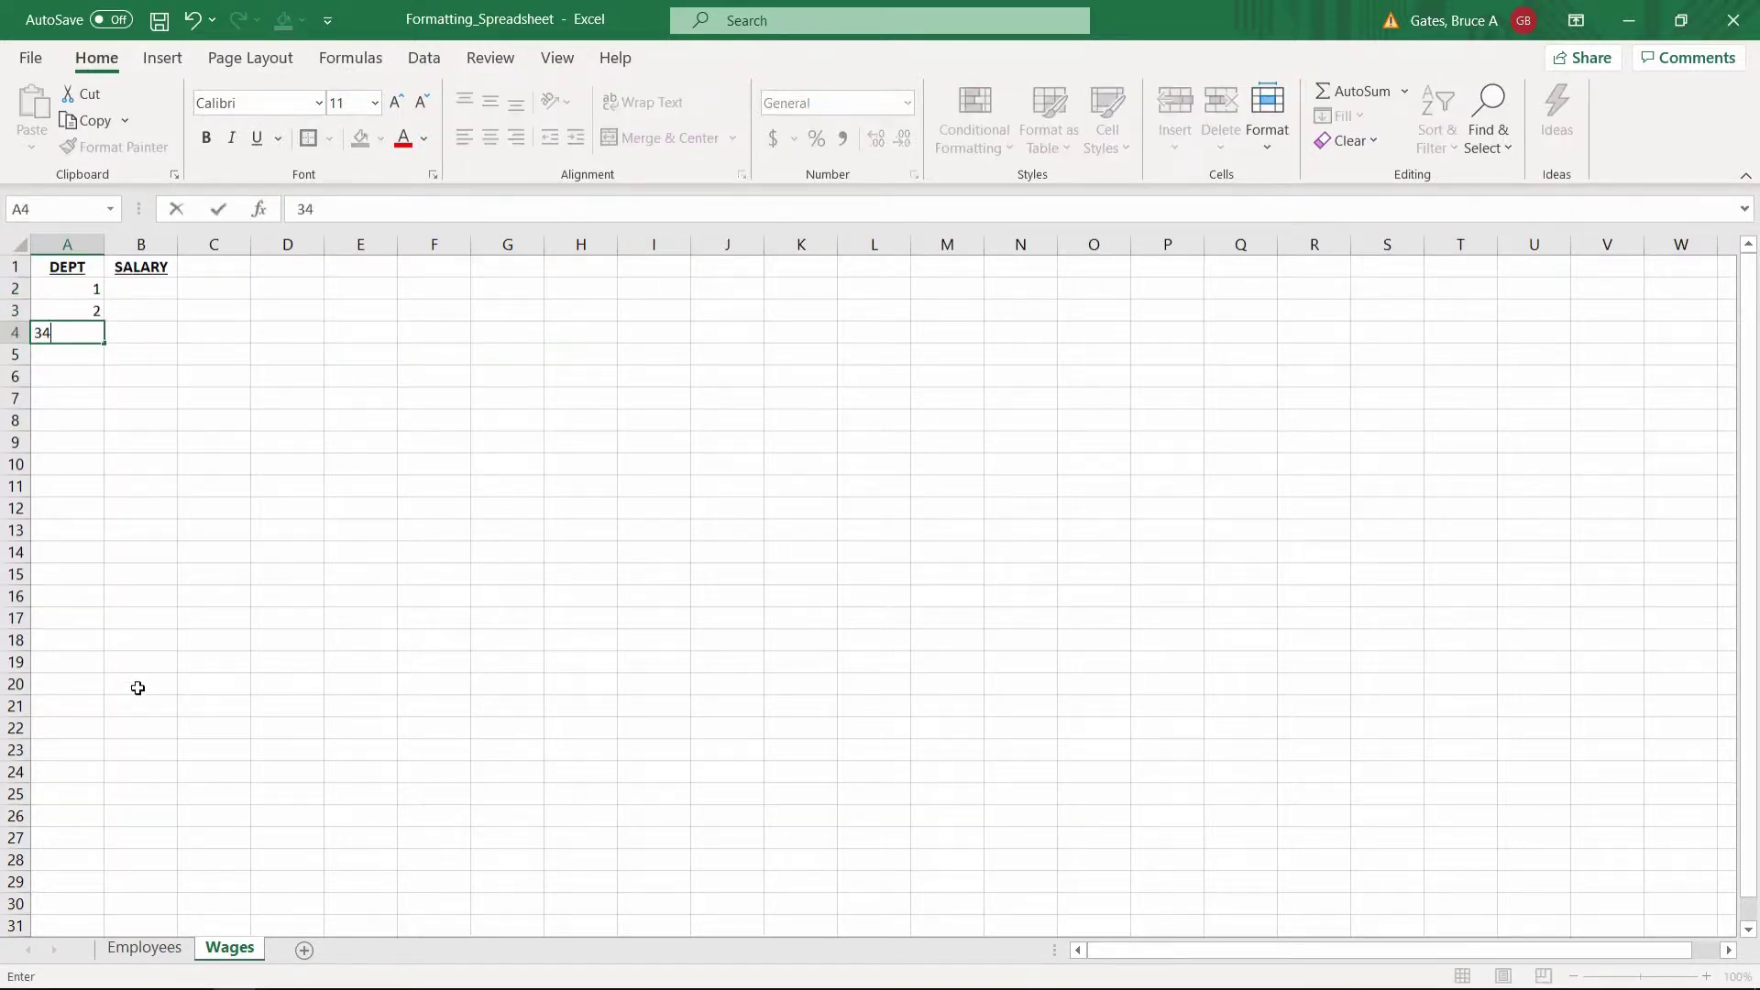
key("Tab")
Step: Enter the salaries $100,000, $75,000 and $50,000 in B2:B4 for departments 1, 2 and 3
key("Up")
key("Up")
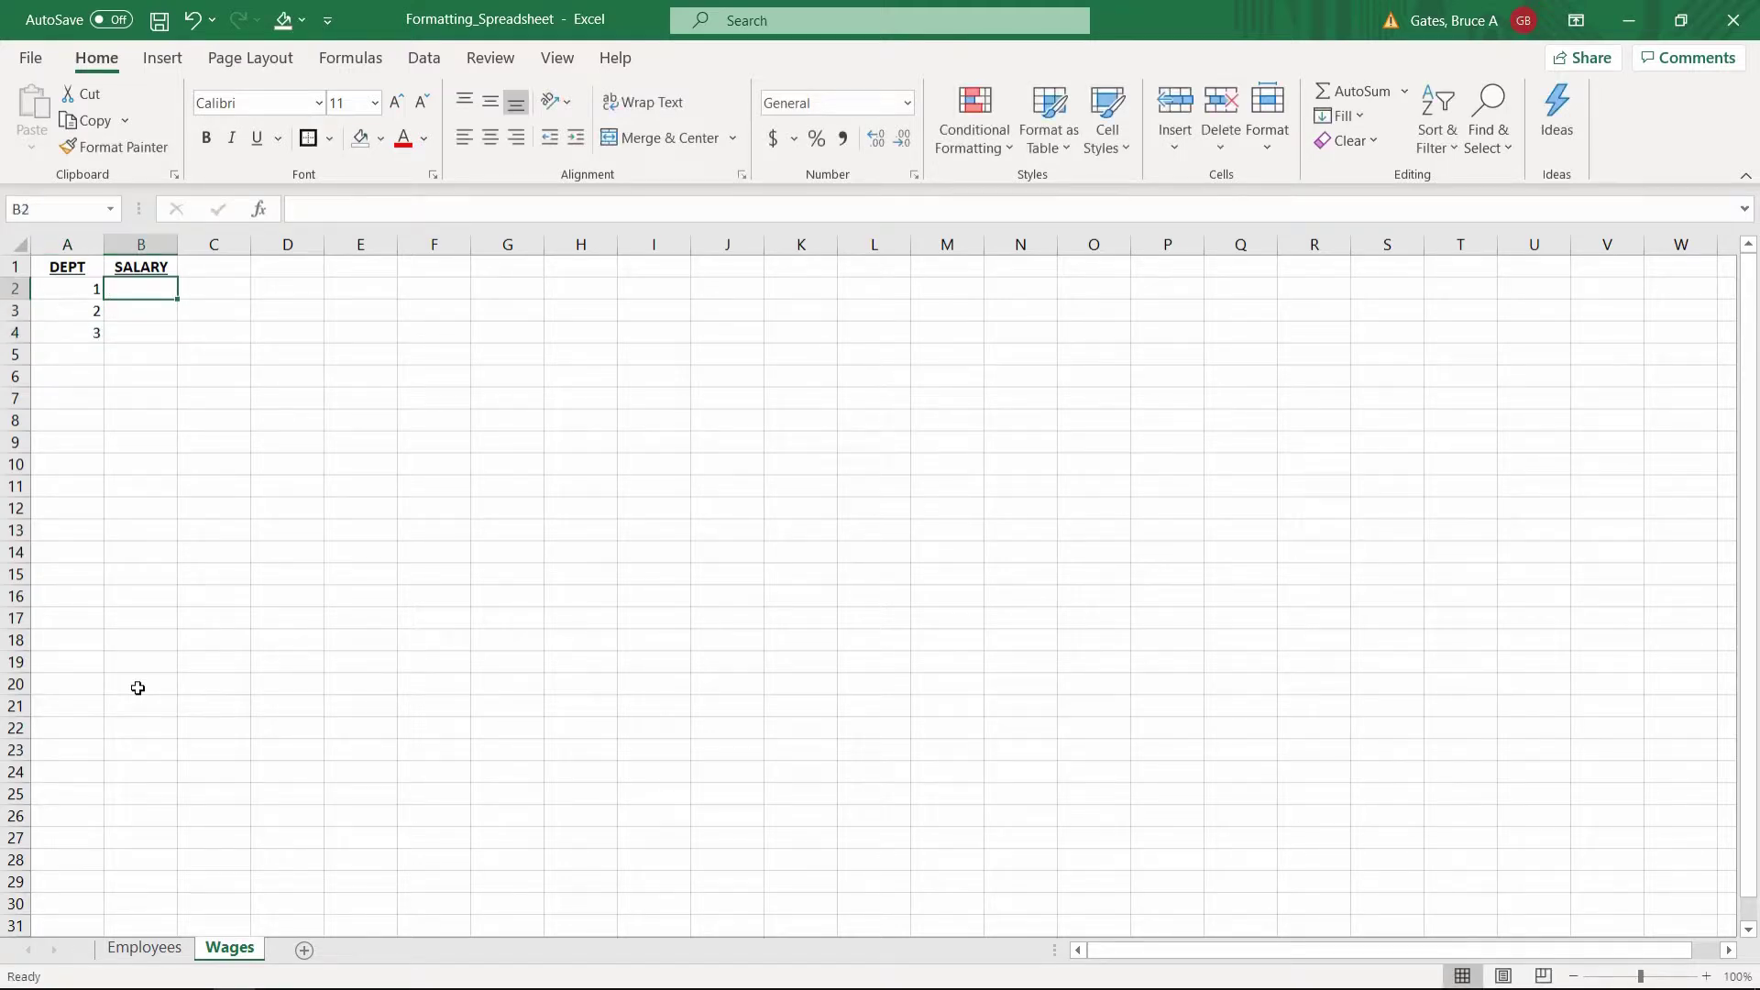
type("$")
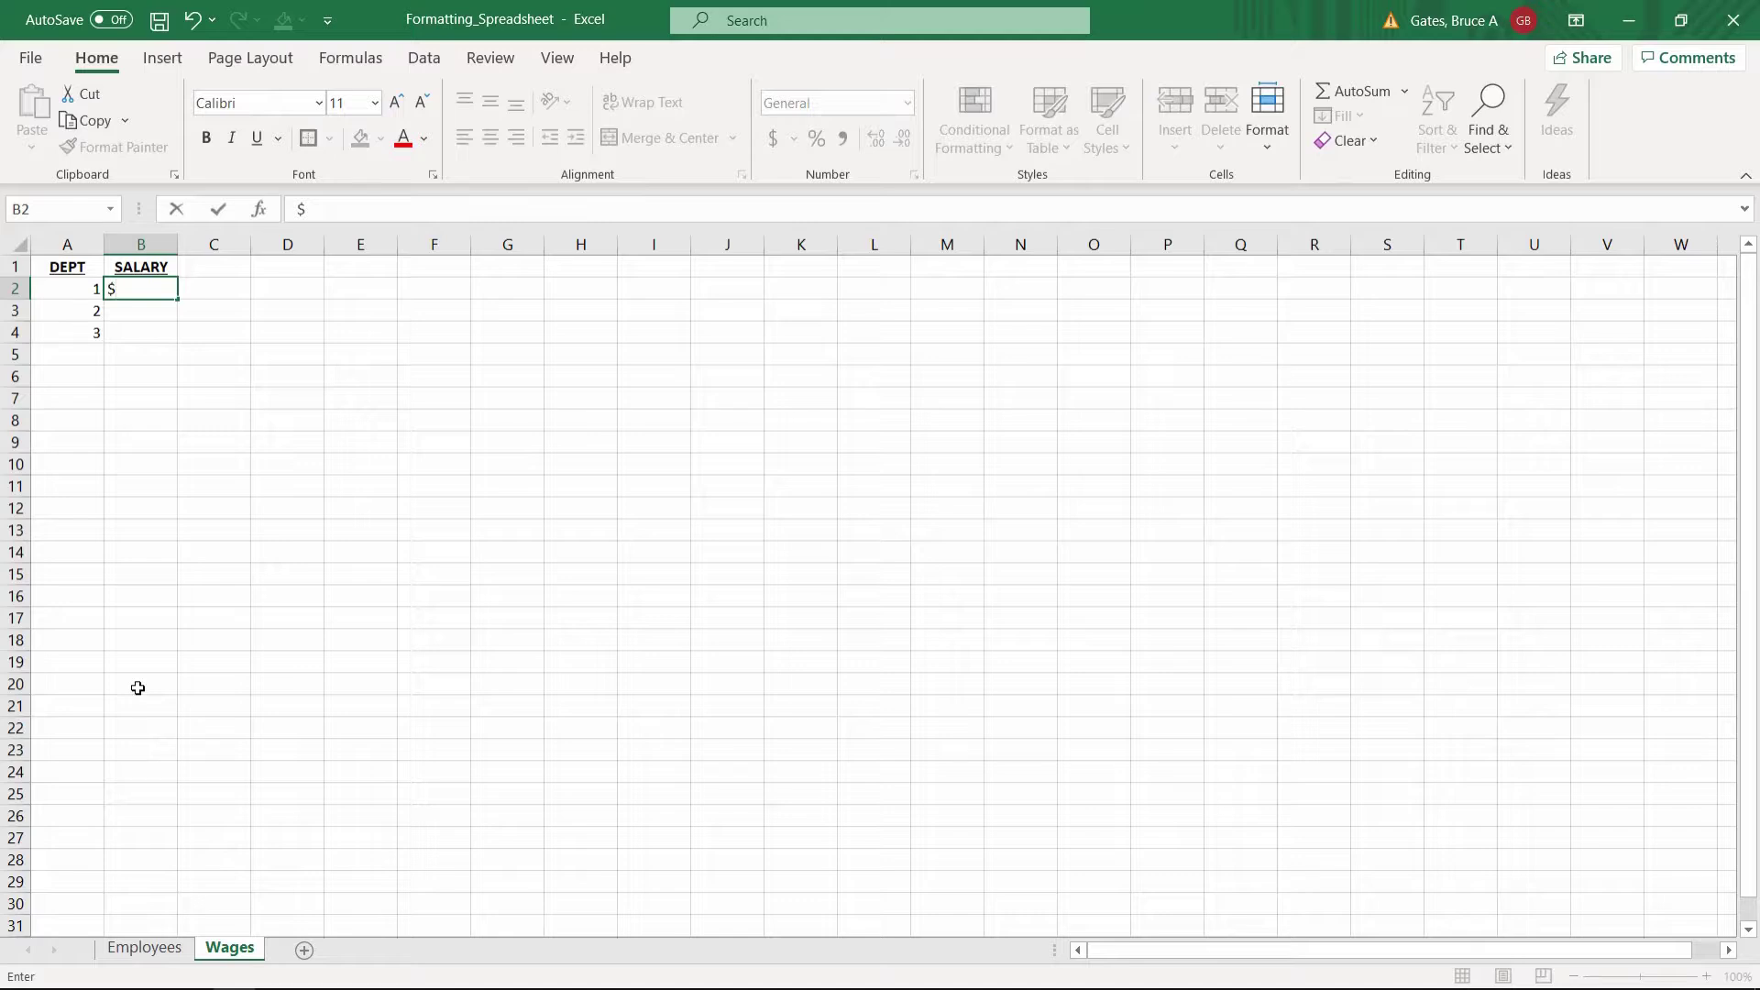
type("100,000")
key("Return")
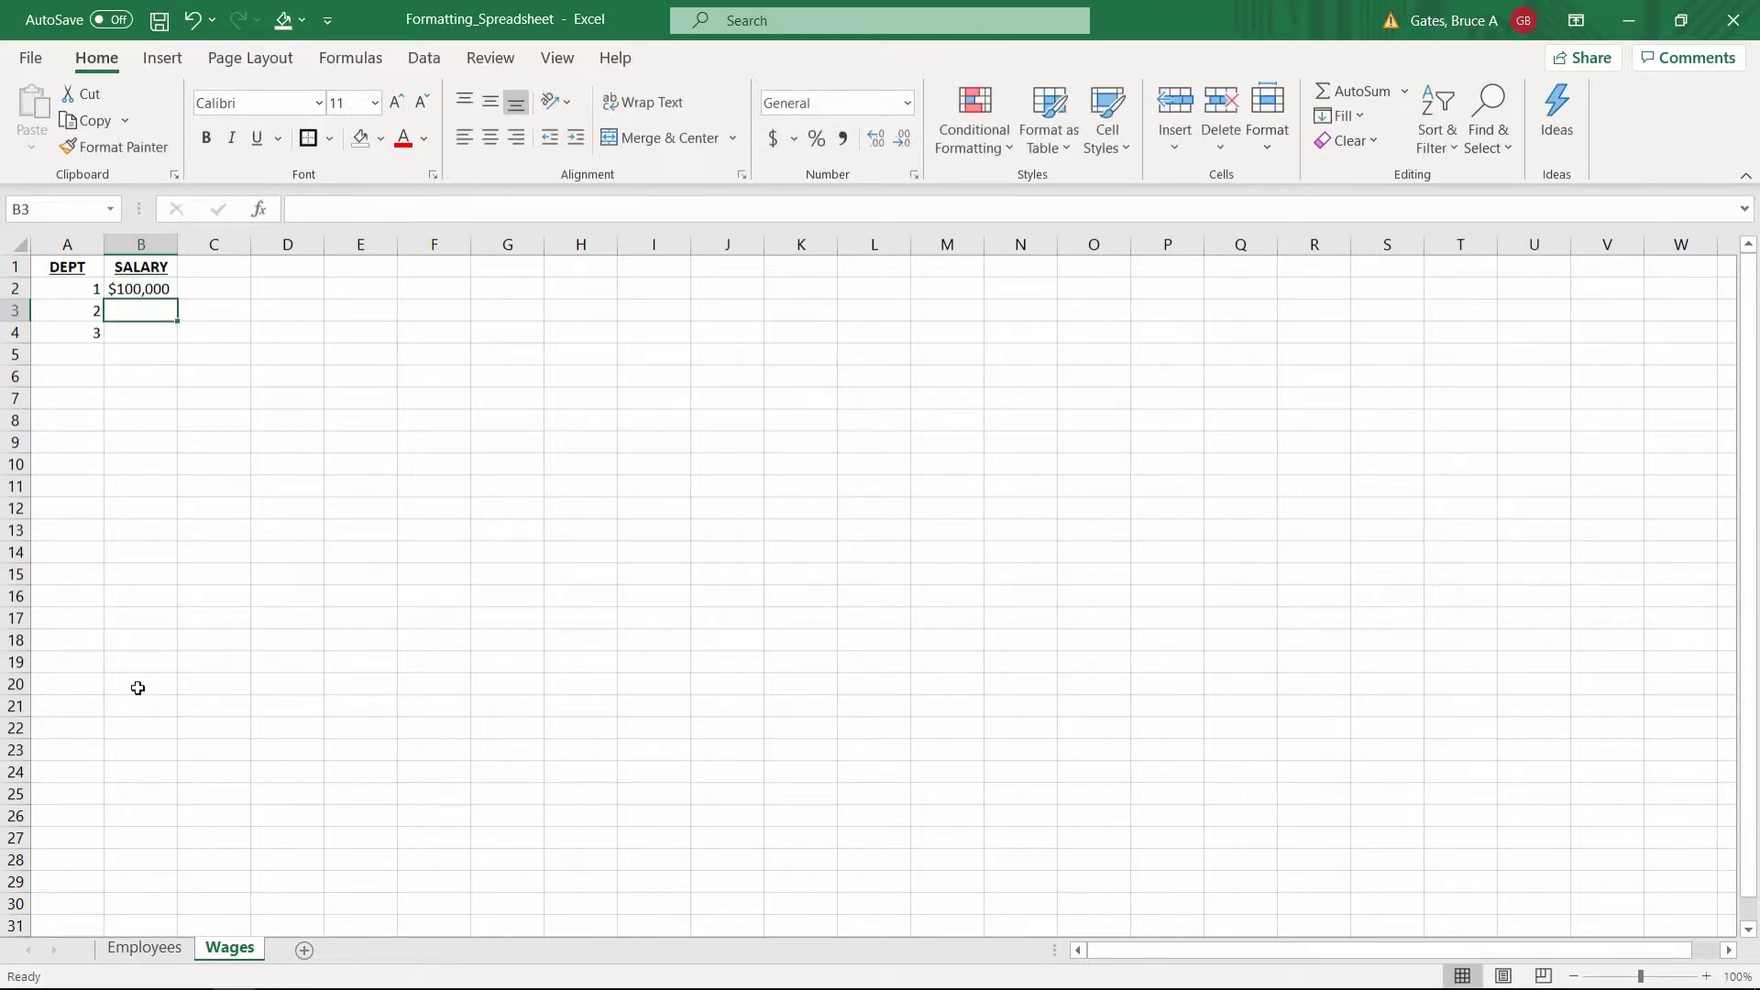
type("$")
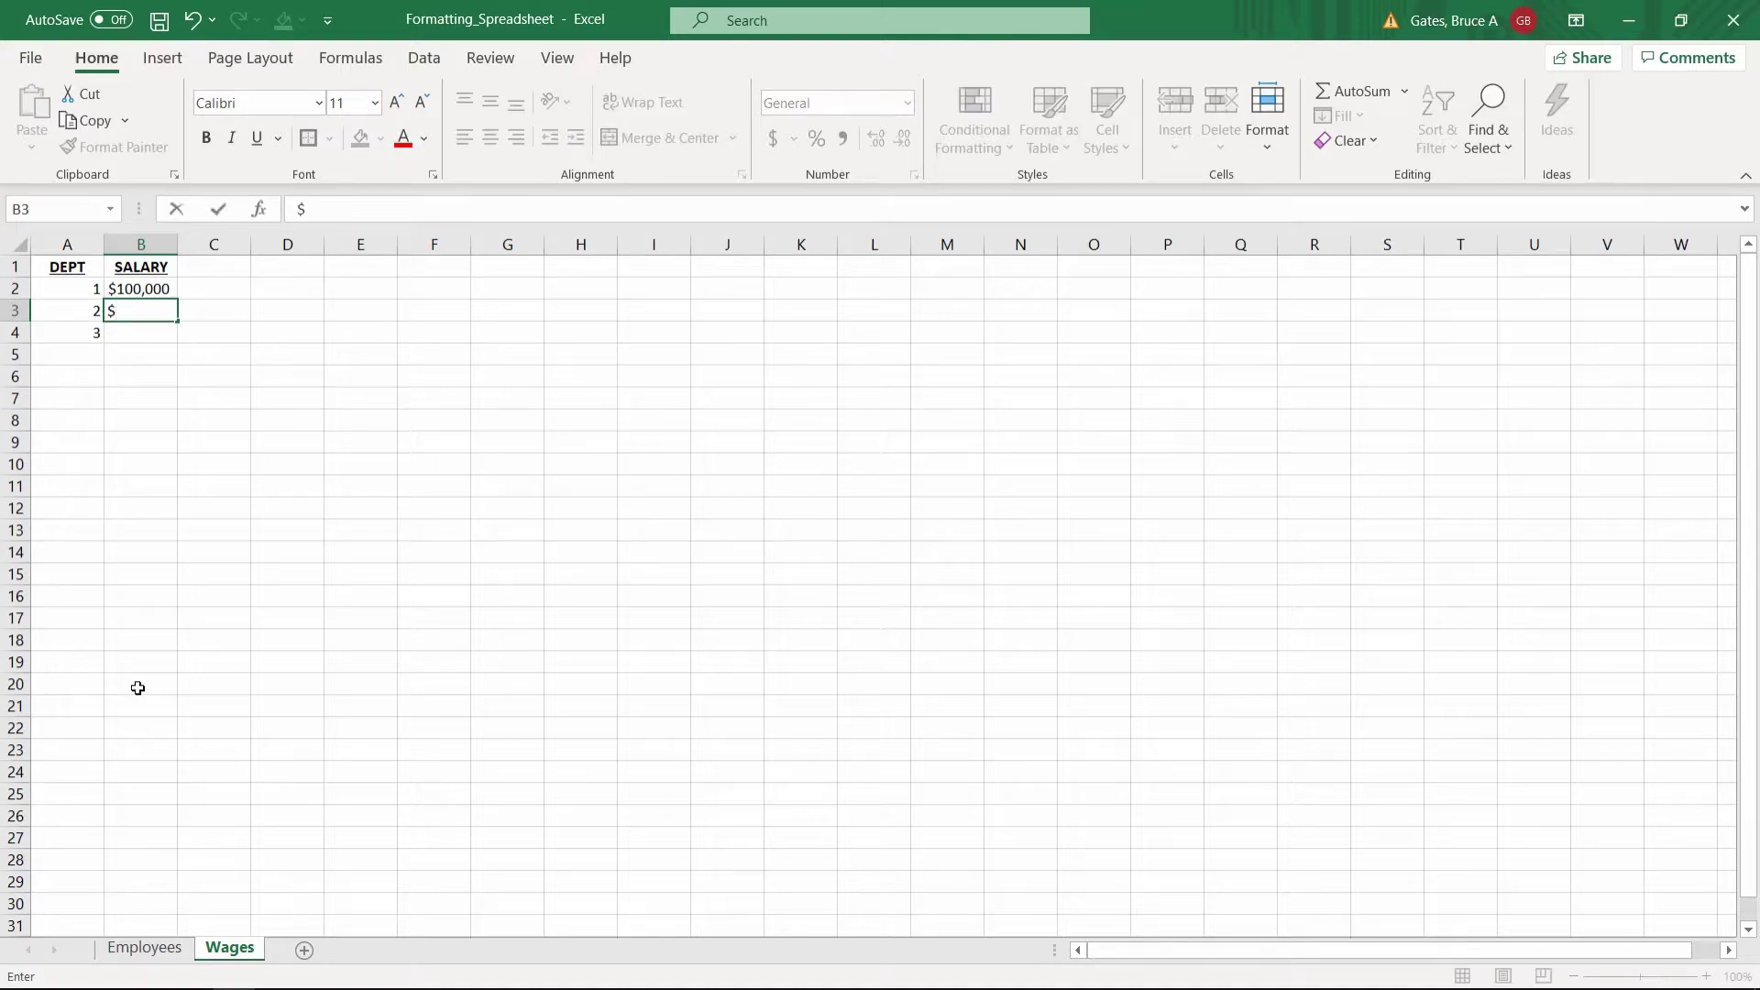
type("75,000")
key("Return")
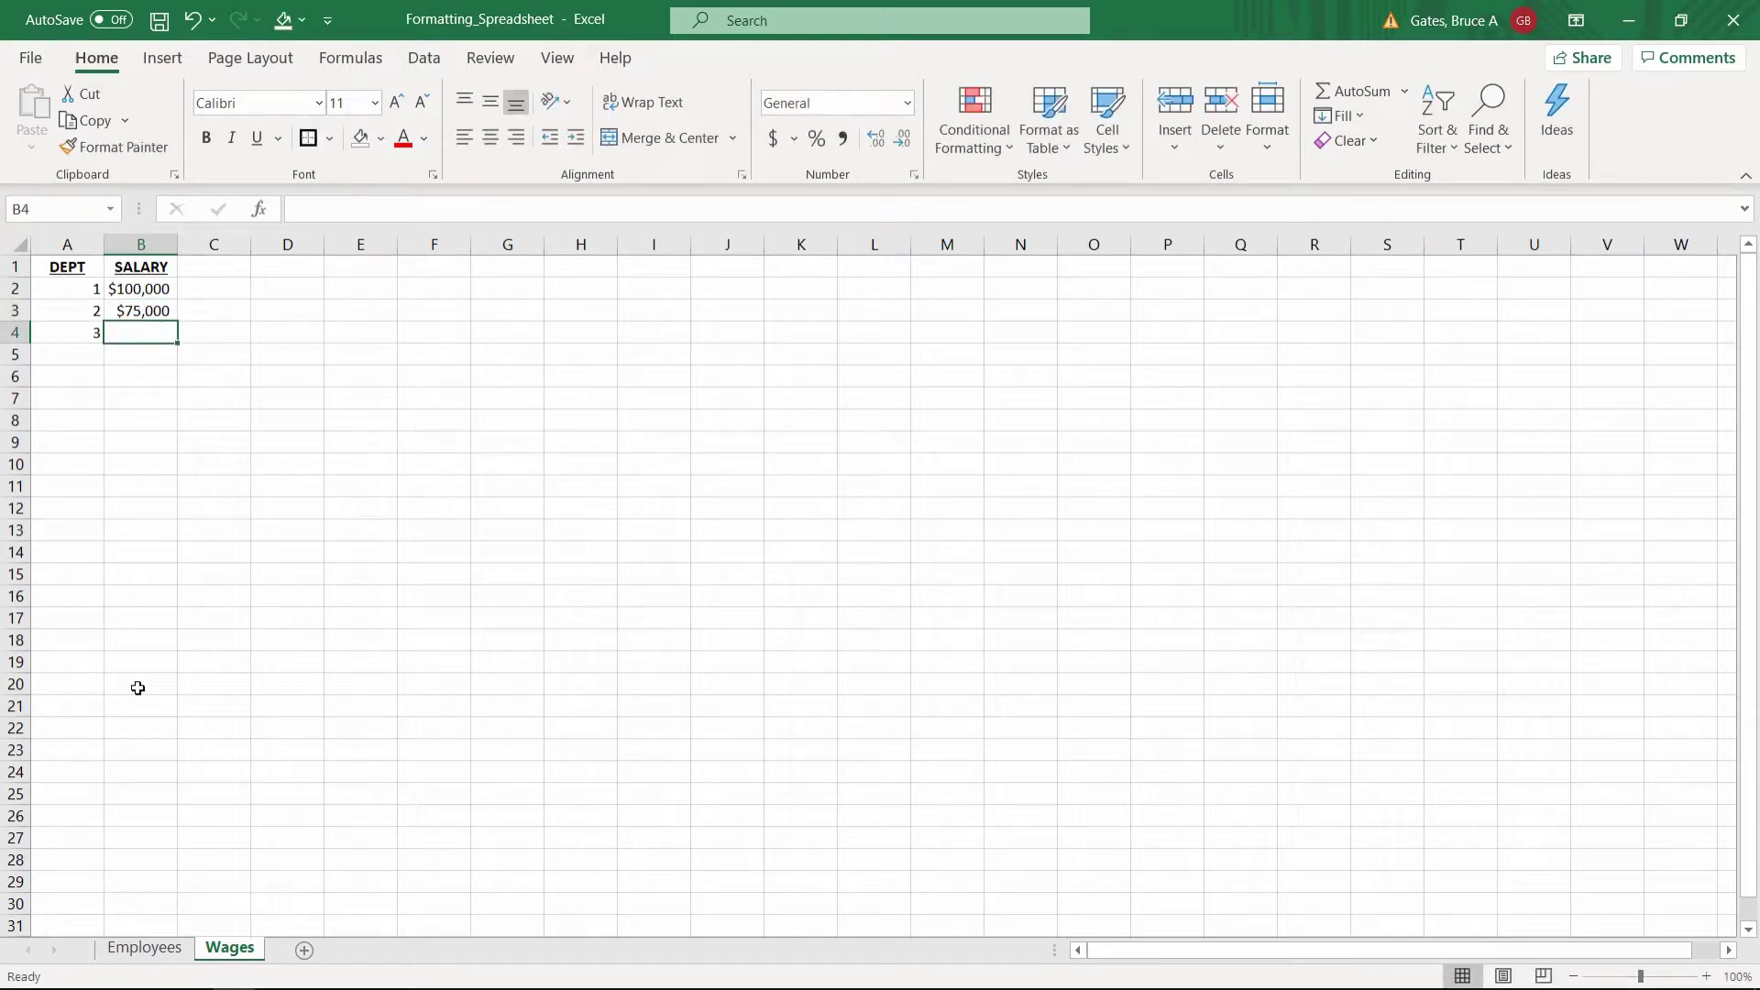
type("$50,000")
key("Return")
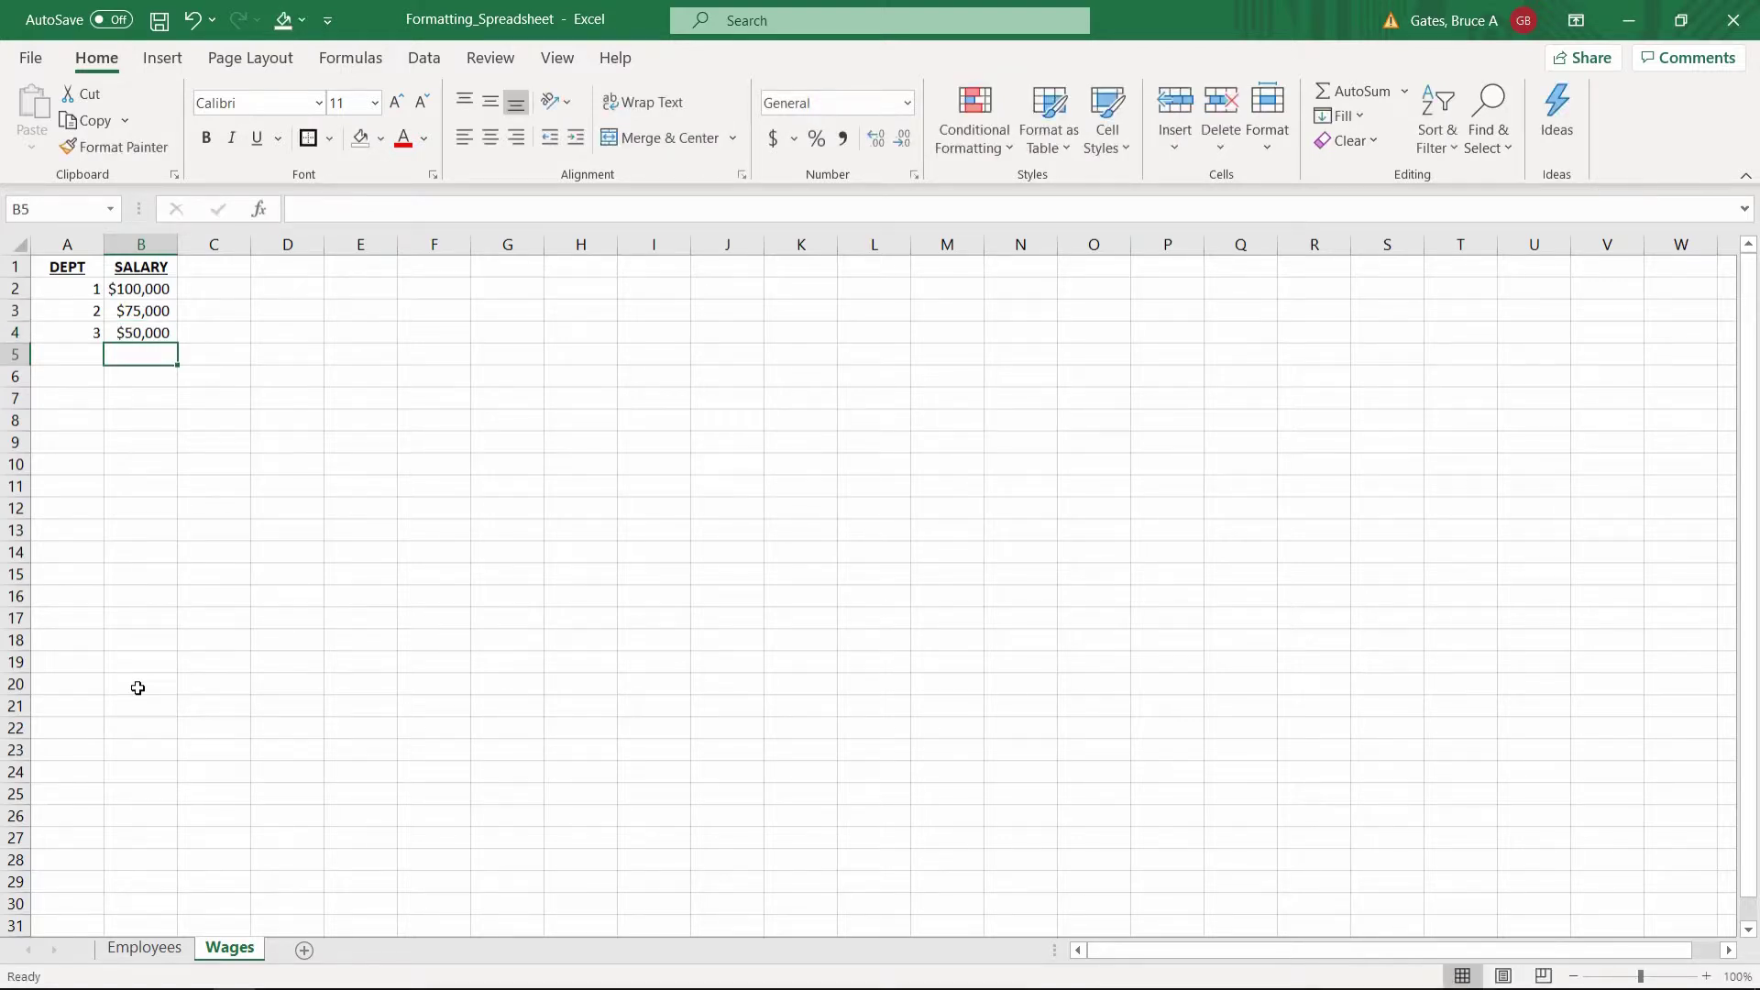
Step: Begin a VLOOKUP formula in F2 of the Employees sheet with E2 as the lookup value
left_click(156, 950)
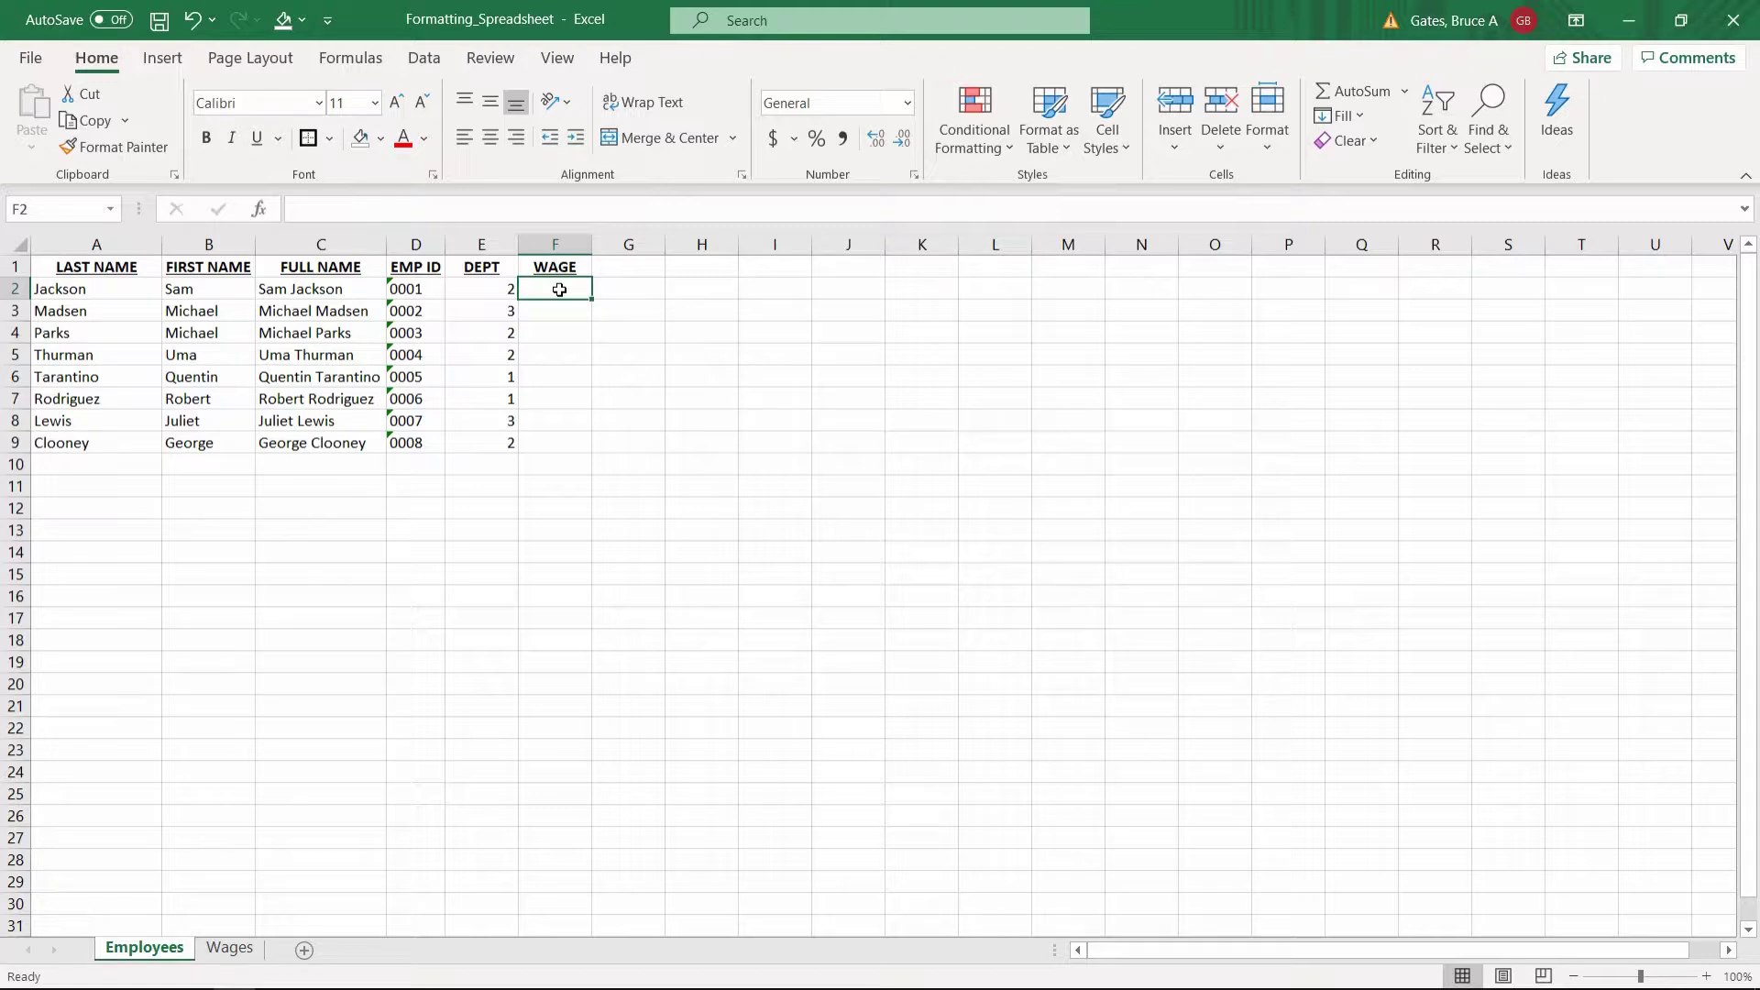
type("=")
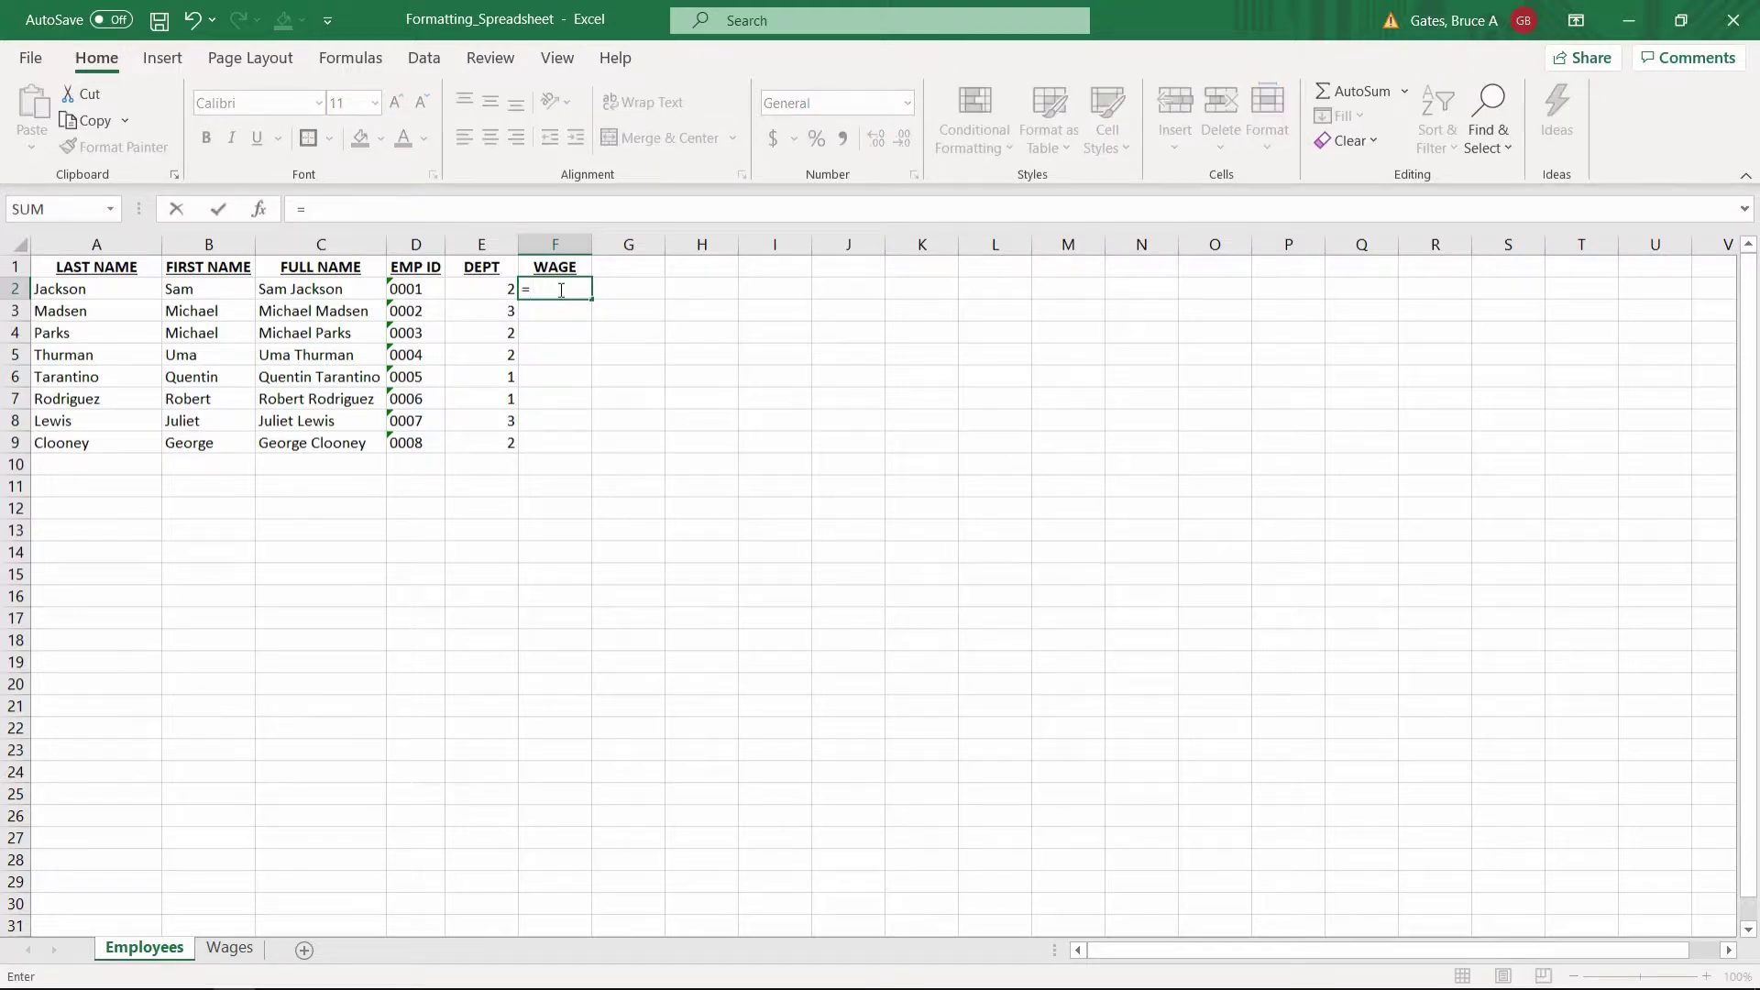
type("VLOO")
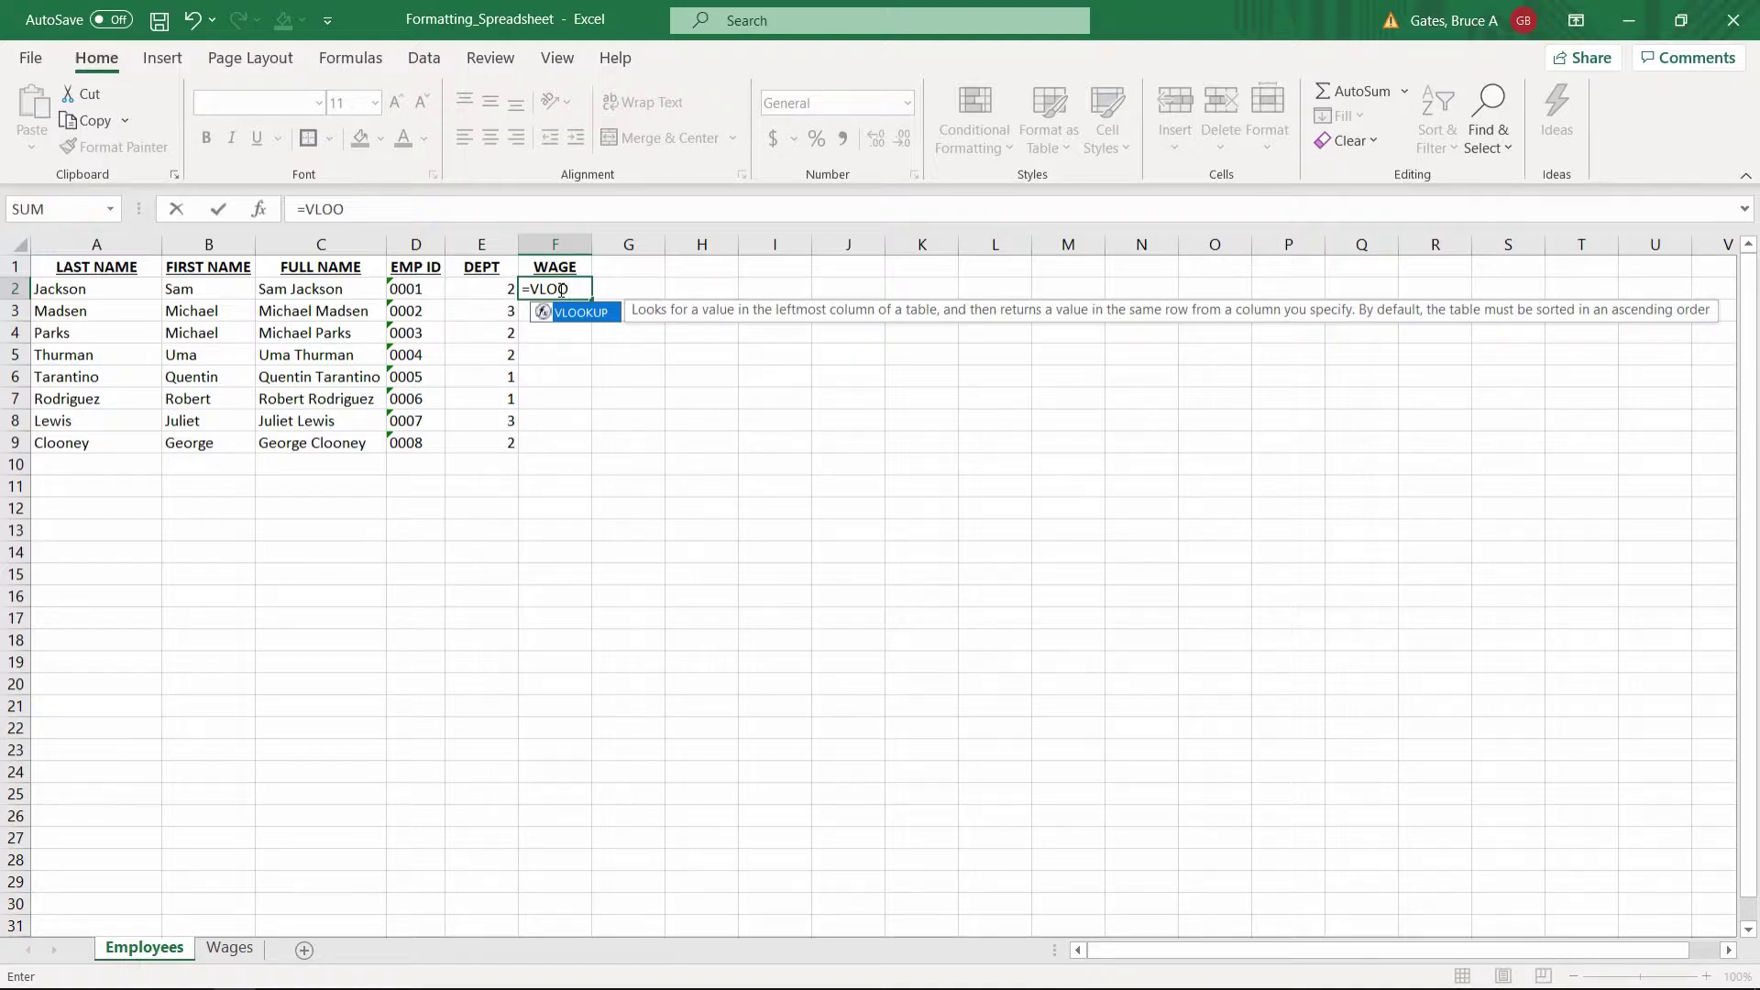
type("UP(")
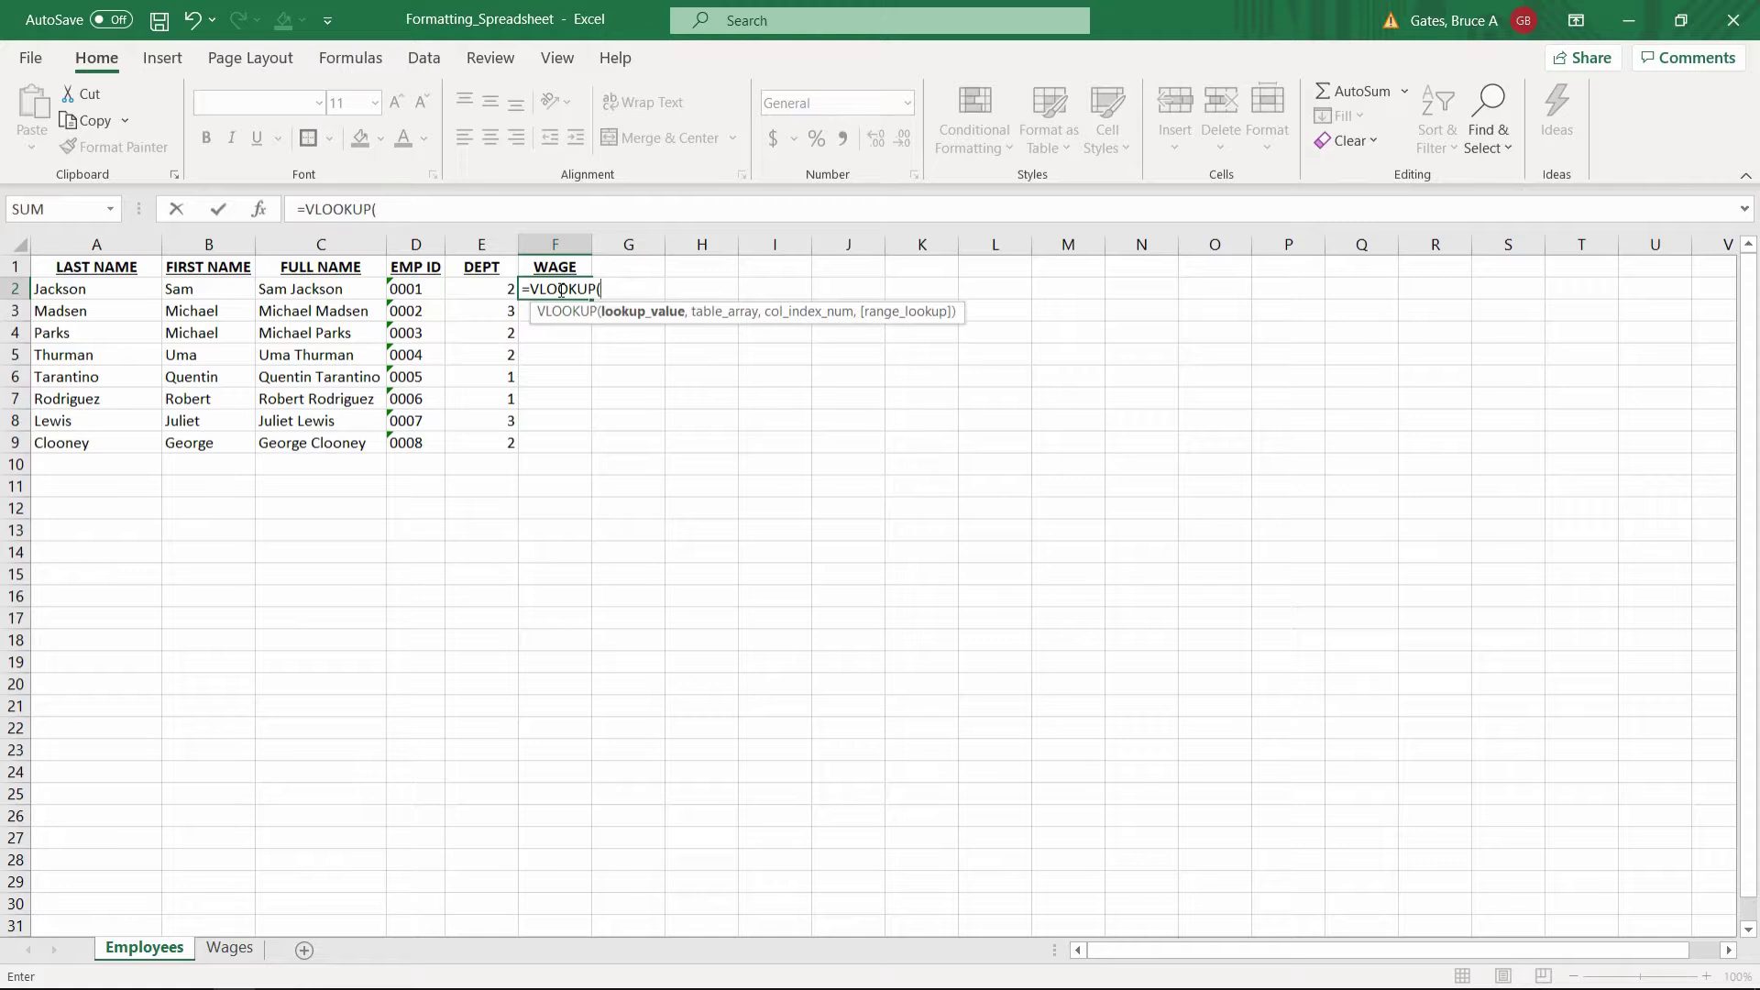
left_click(496, 290)
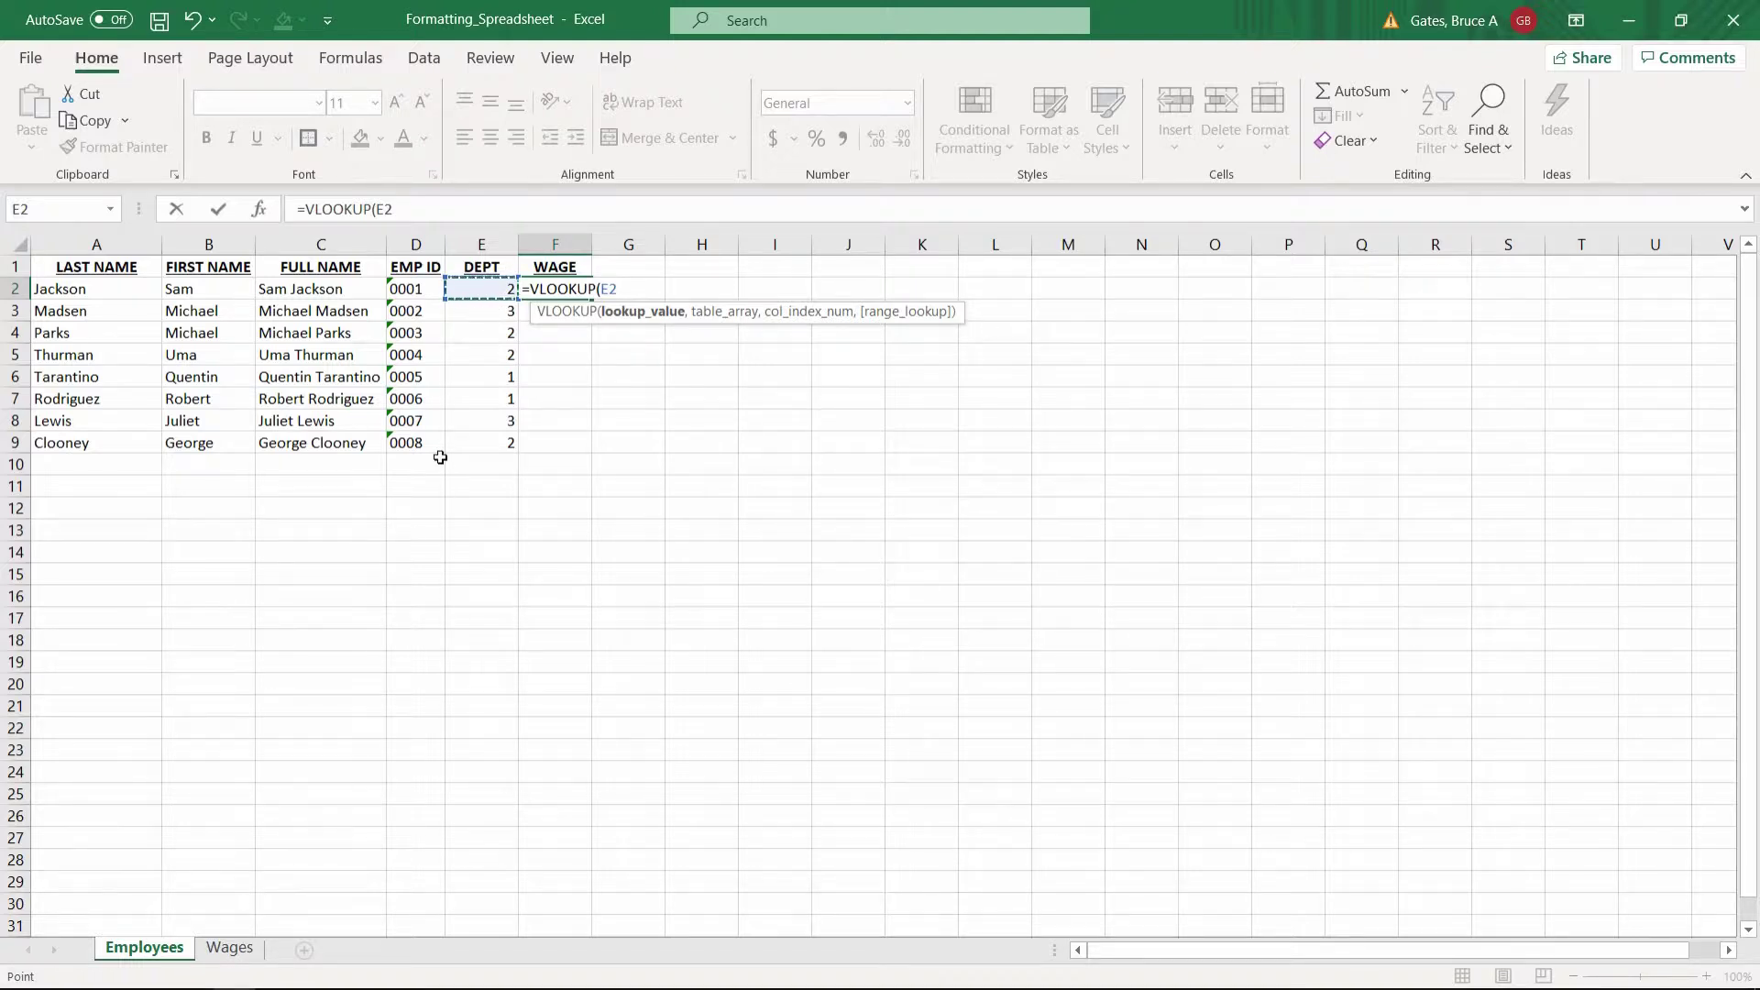
type(",")
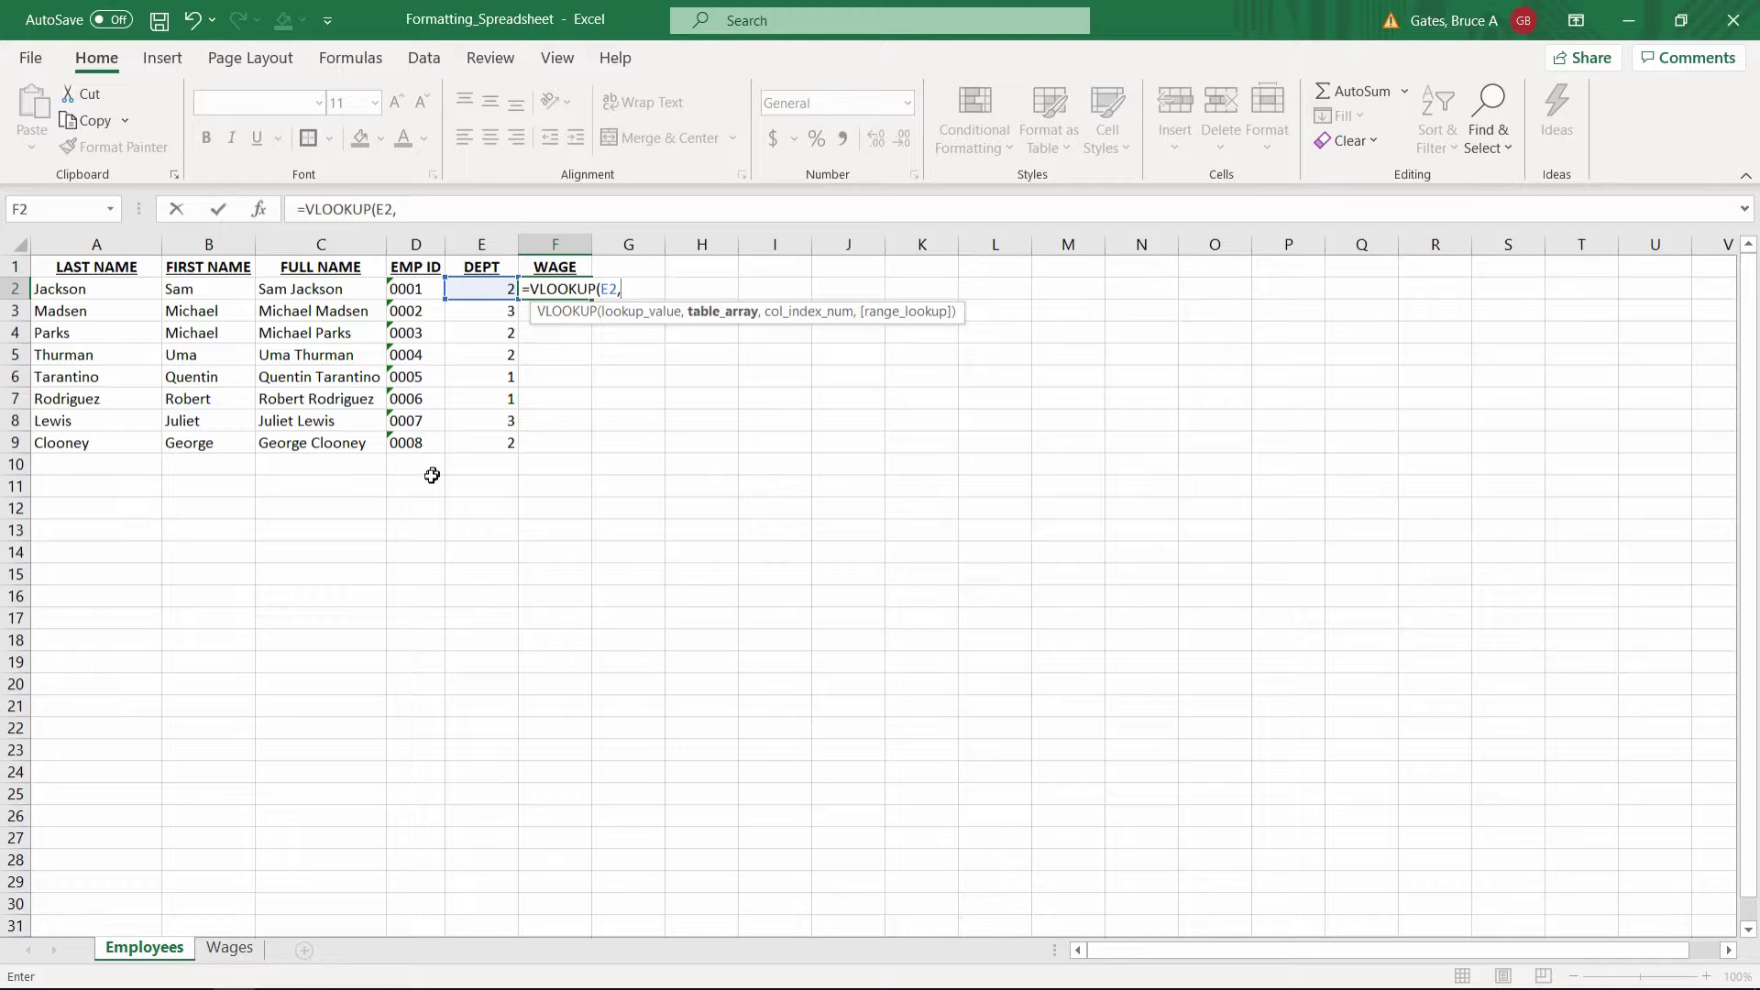
Step: Complete the VLOOKUP with table array Wages!A1:B4, column index 2 and an empty range lookup argument, and reselect F2
left_click(231, 950)
left_click_drag(85, 270, 134, 336)
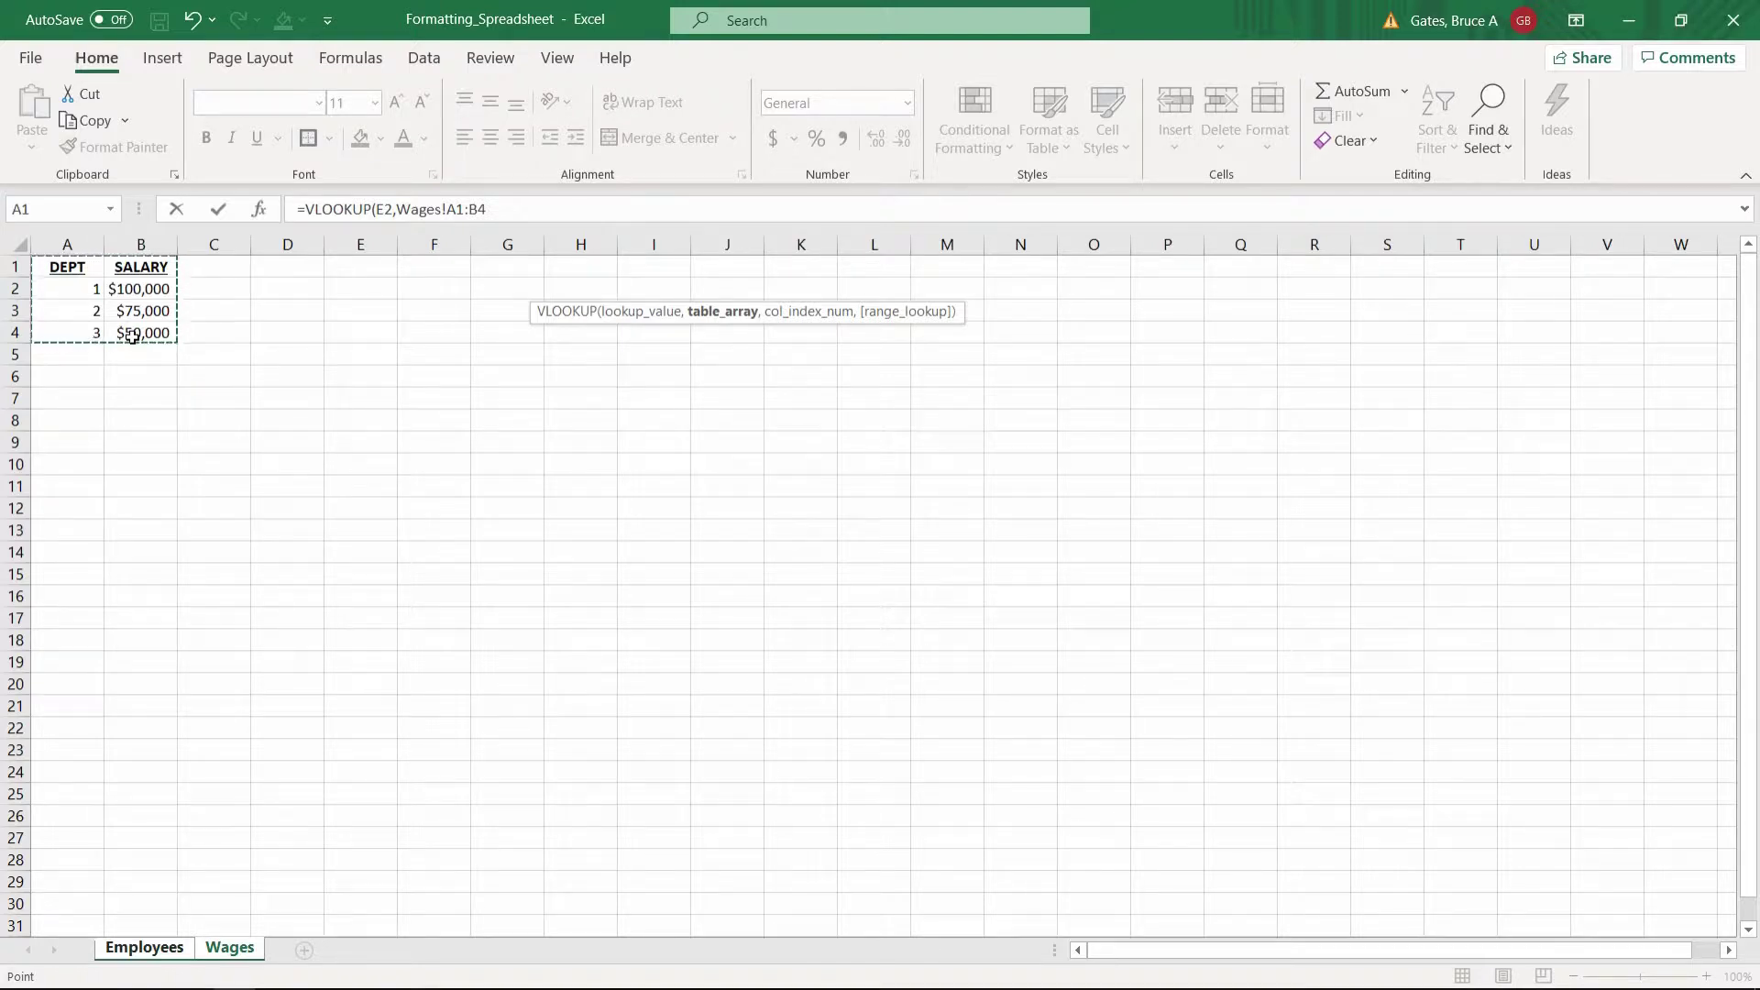
left_click(527, 206)
type(",2")
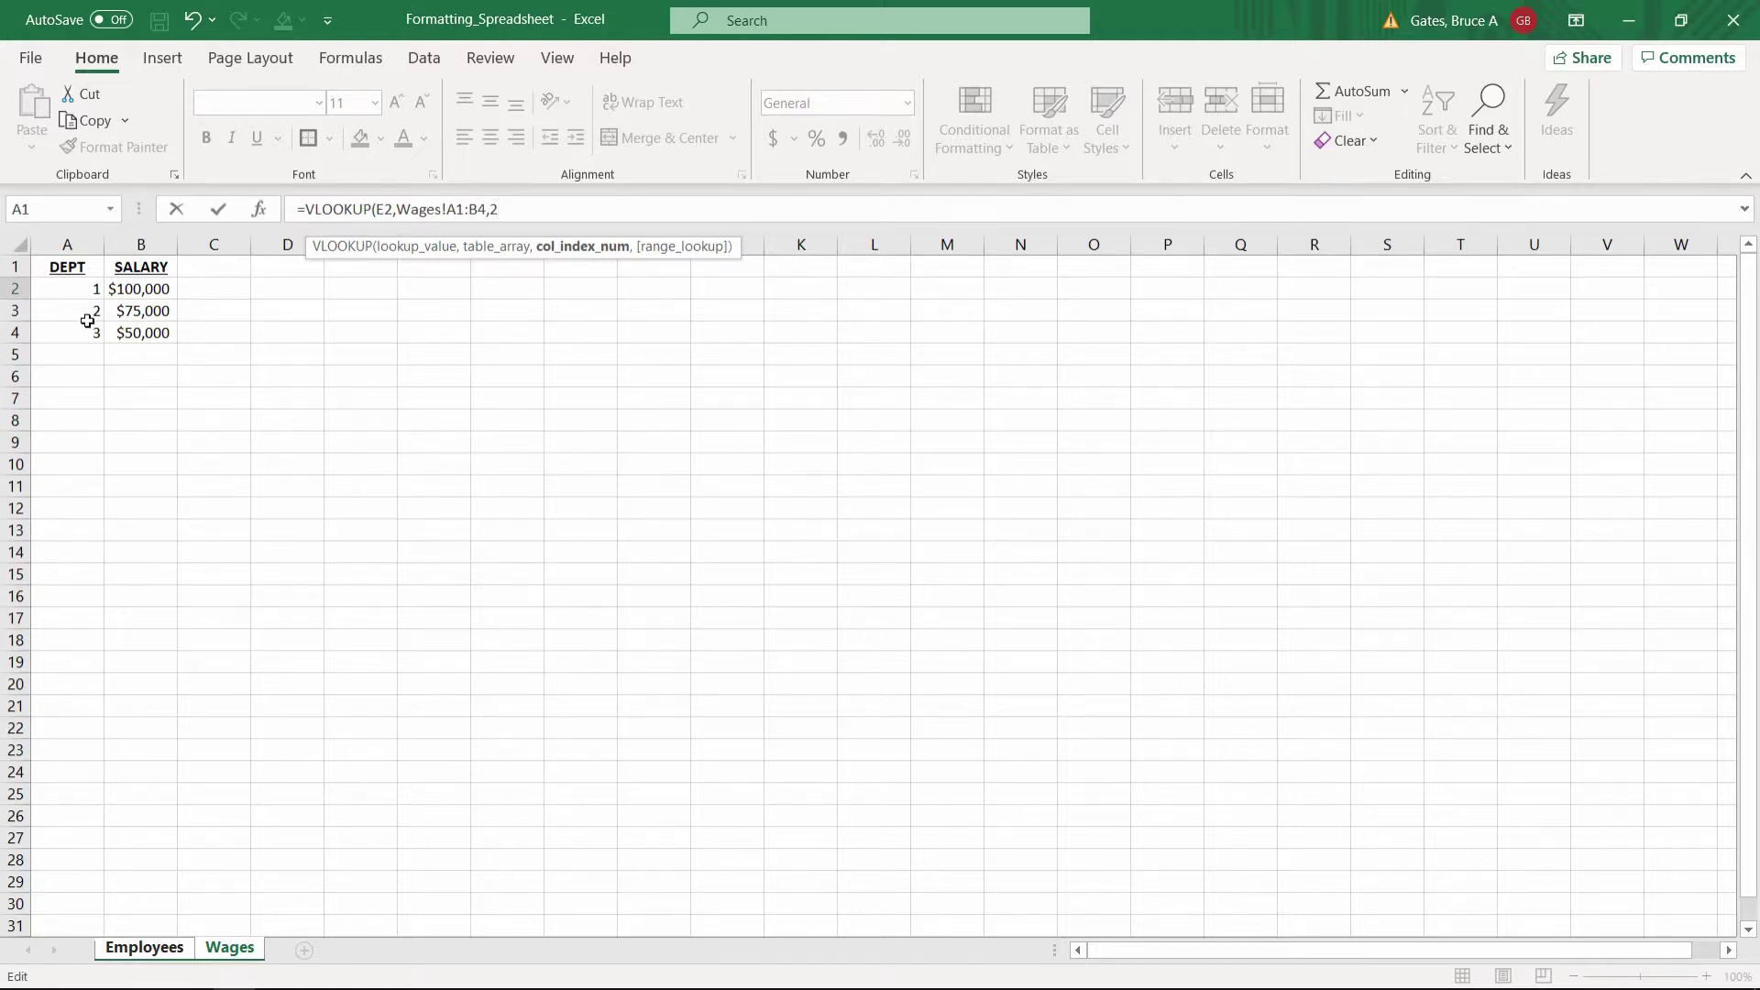
type(",")
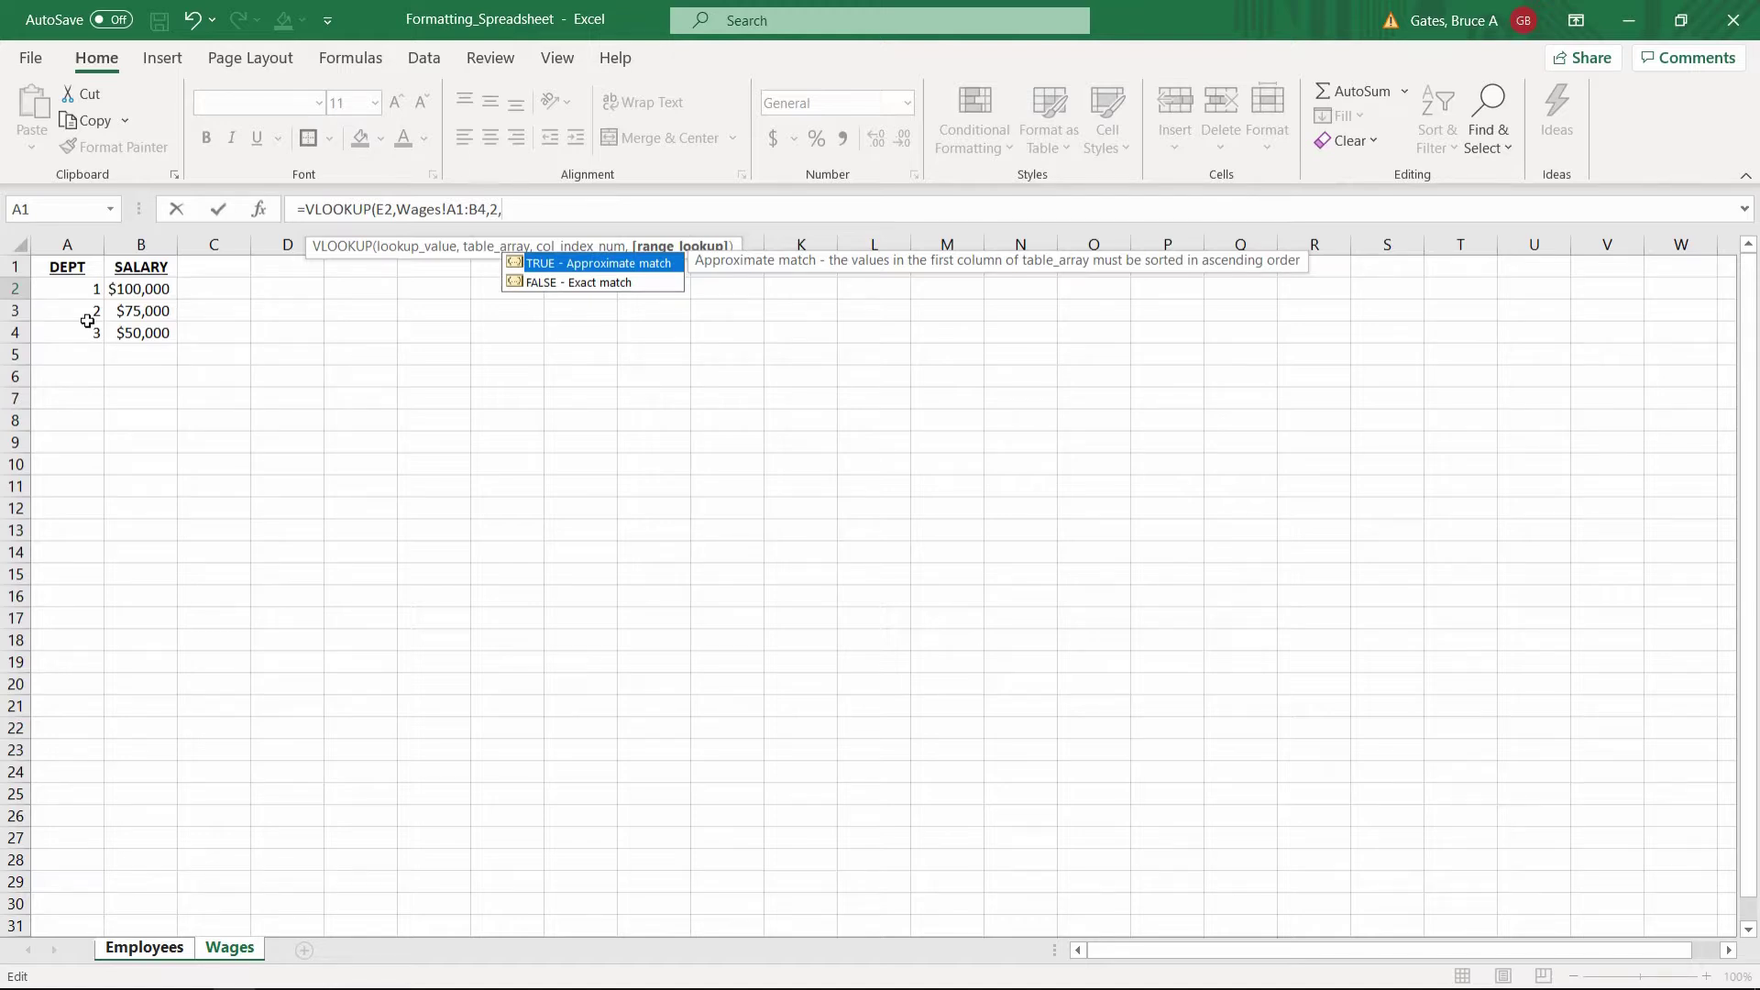
key("Return")
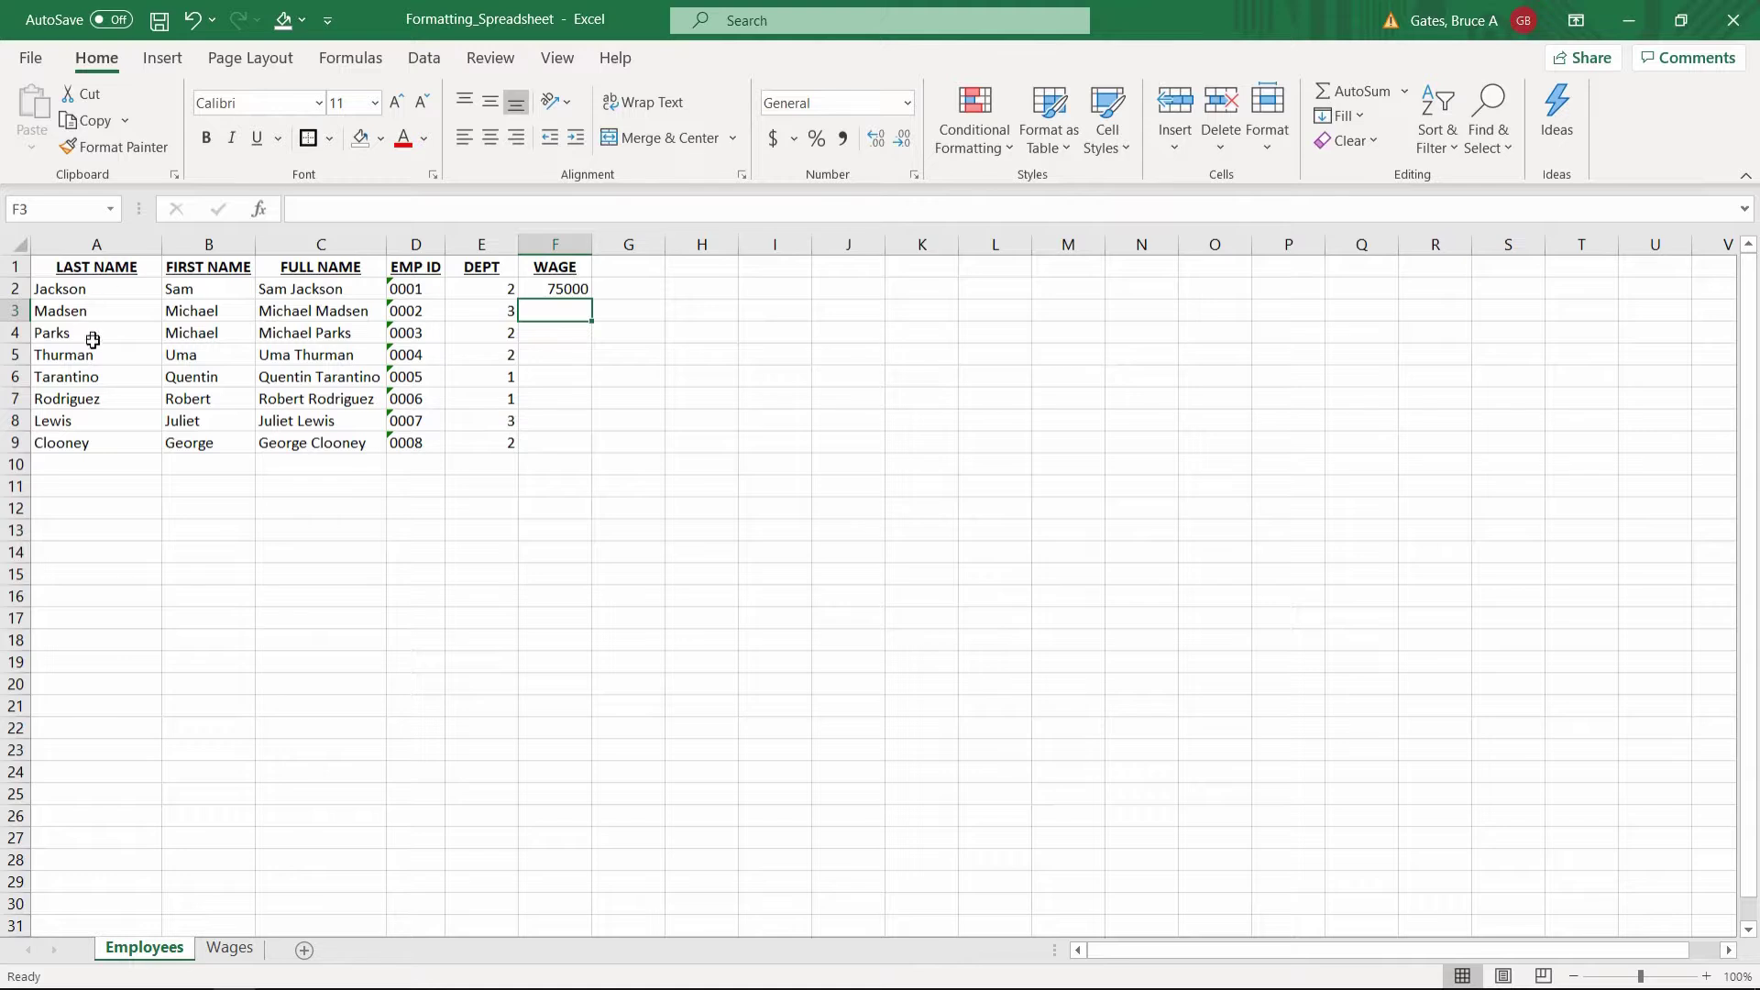
left_click(563, 290)
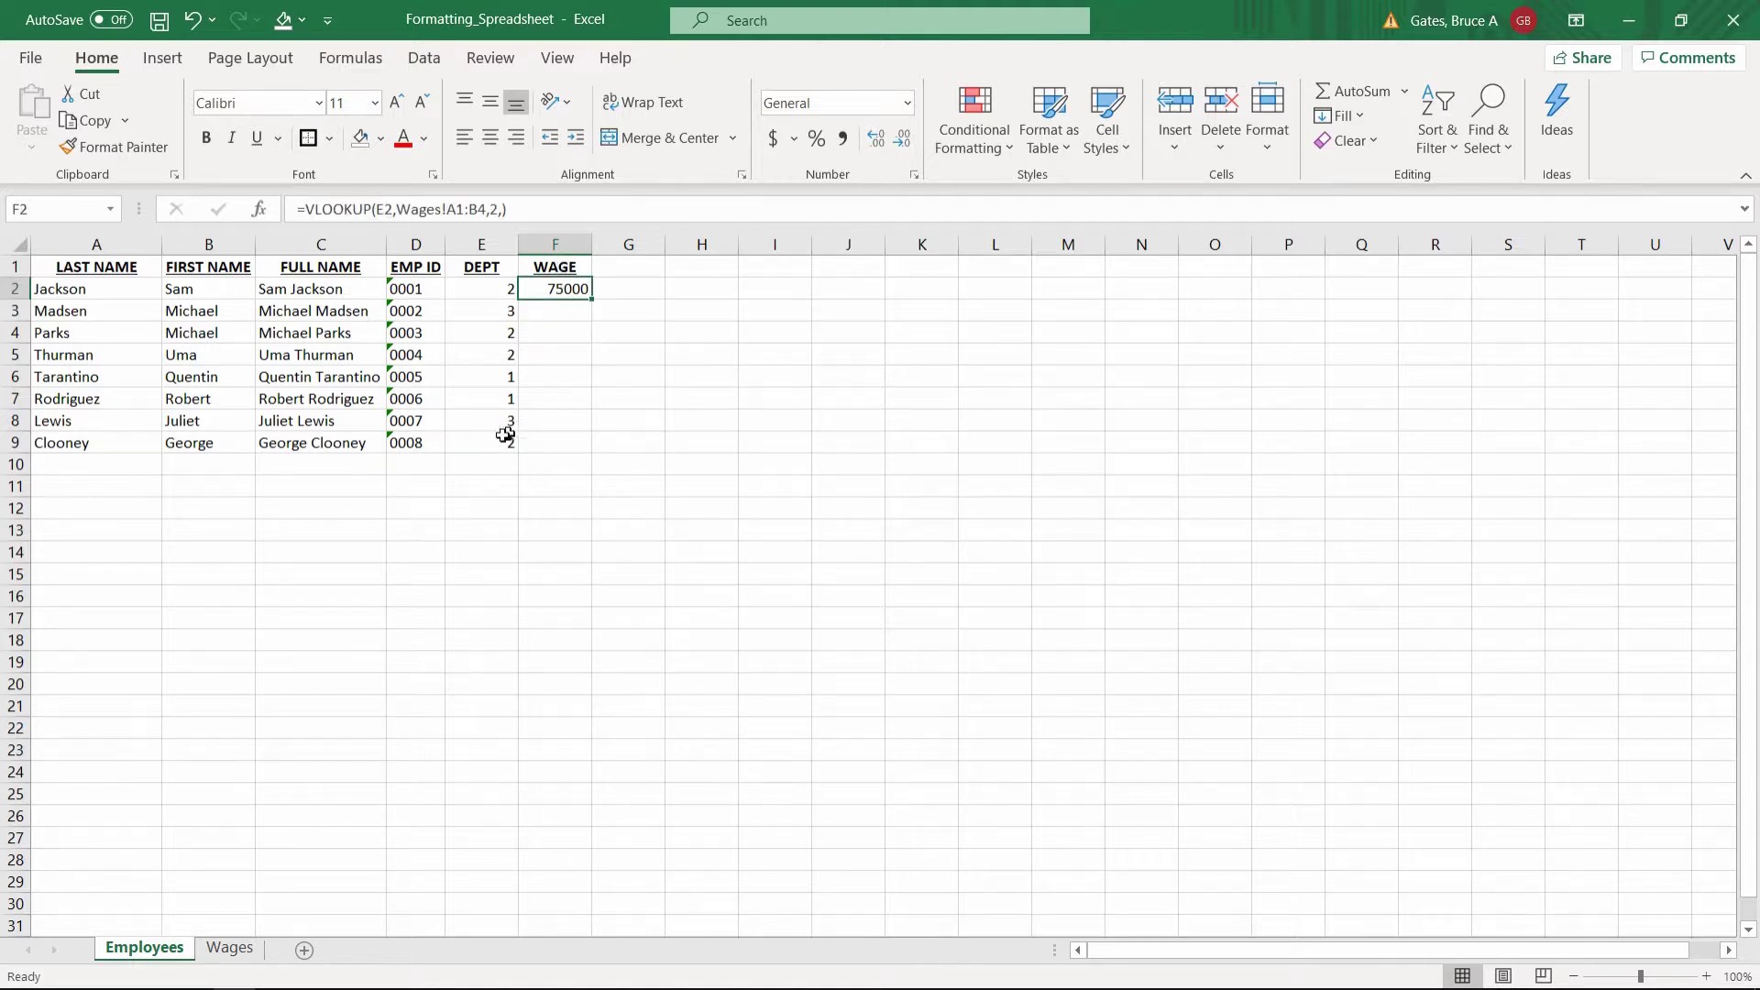
Step: Apply the Accounting number format to the WAGE column of the Employees sheet
left_click(228, 949)
left_click(145, 949)
left_click(548, 244)
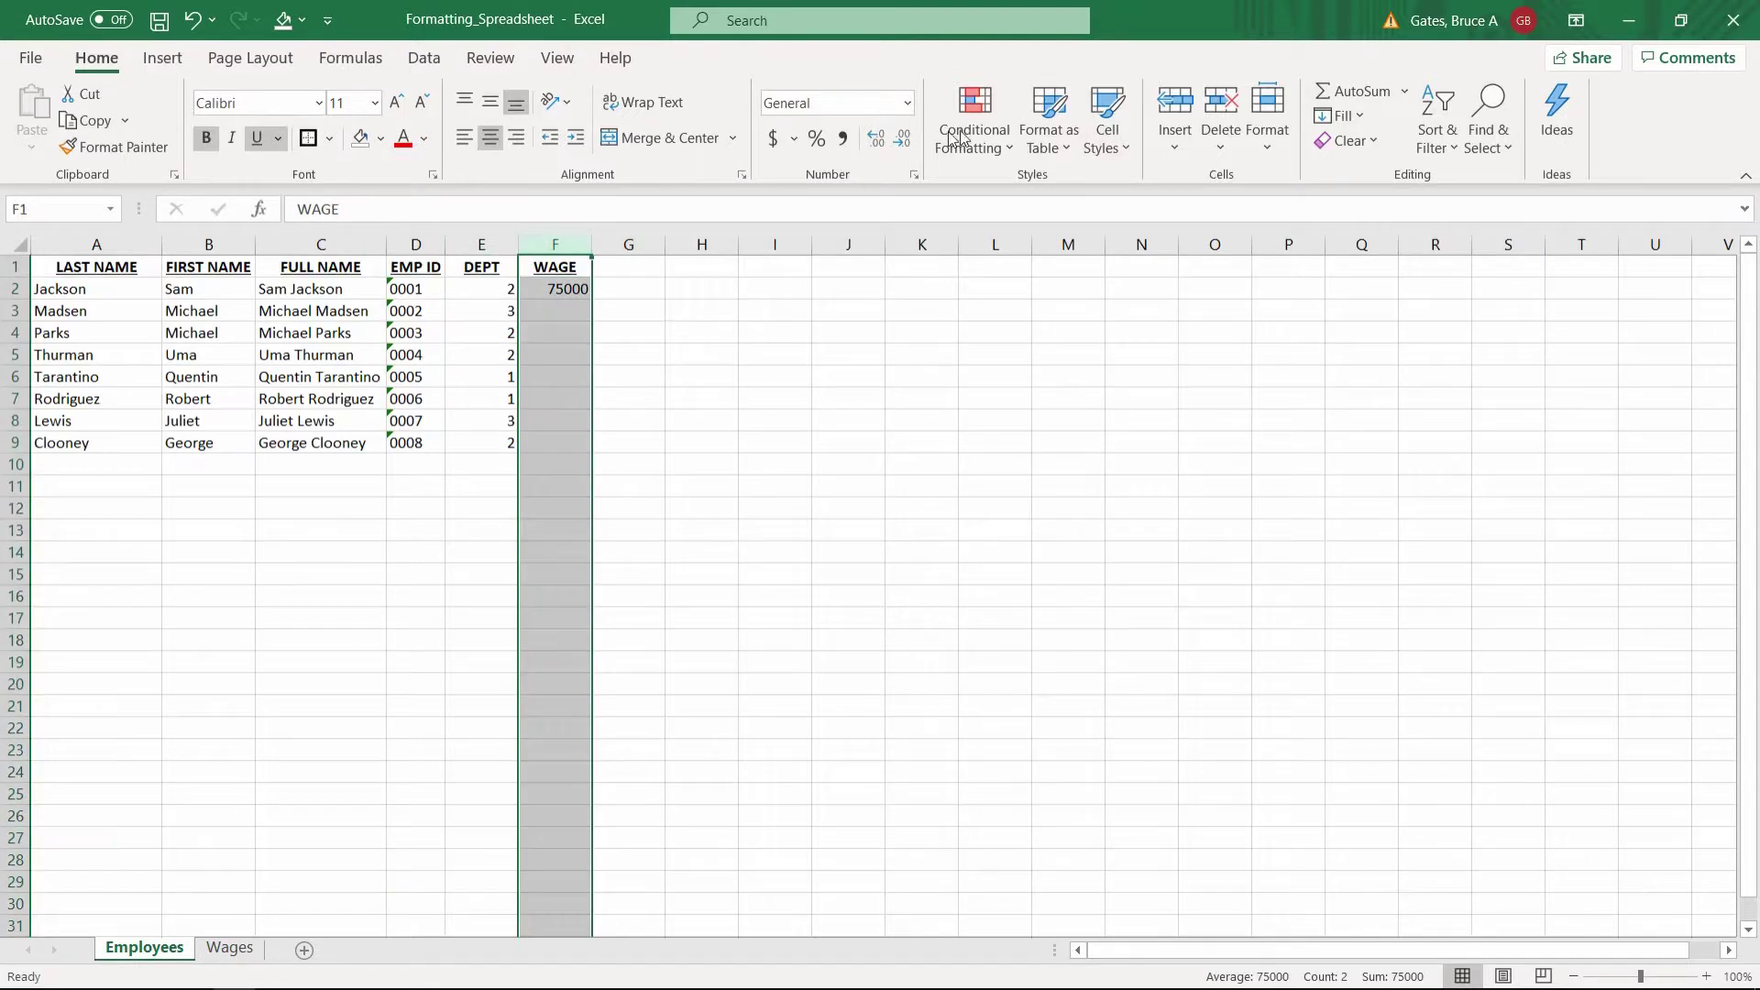
left_click(772, 139)
left_click(648, 346)
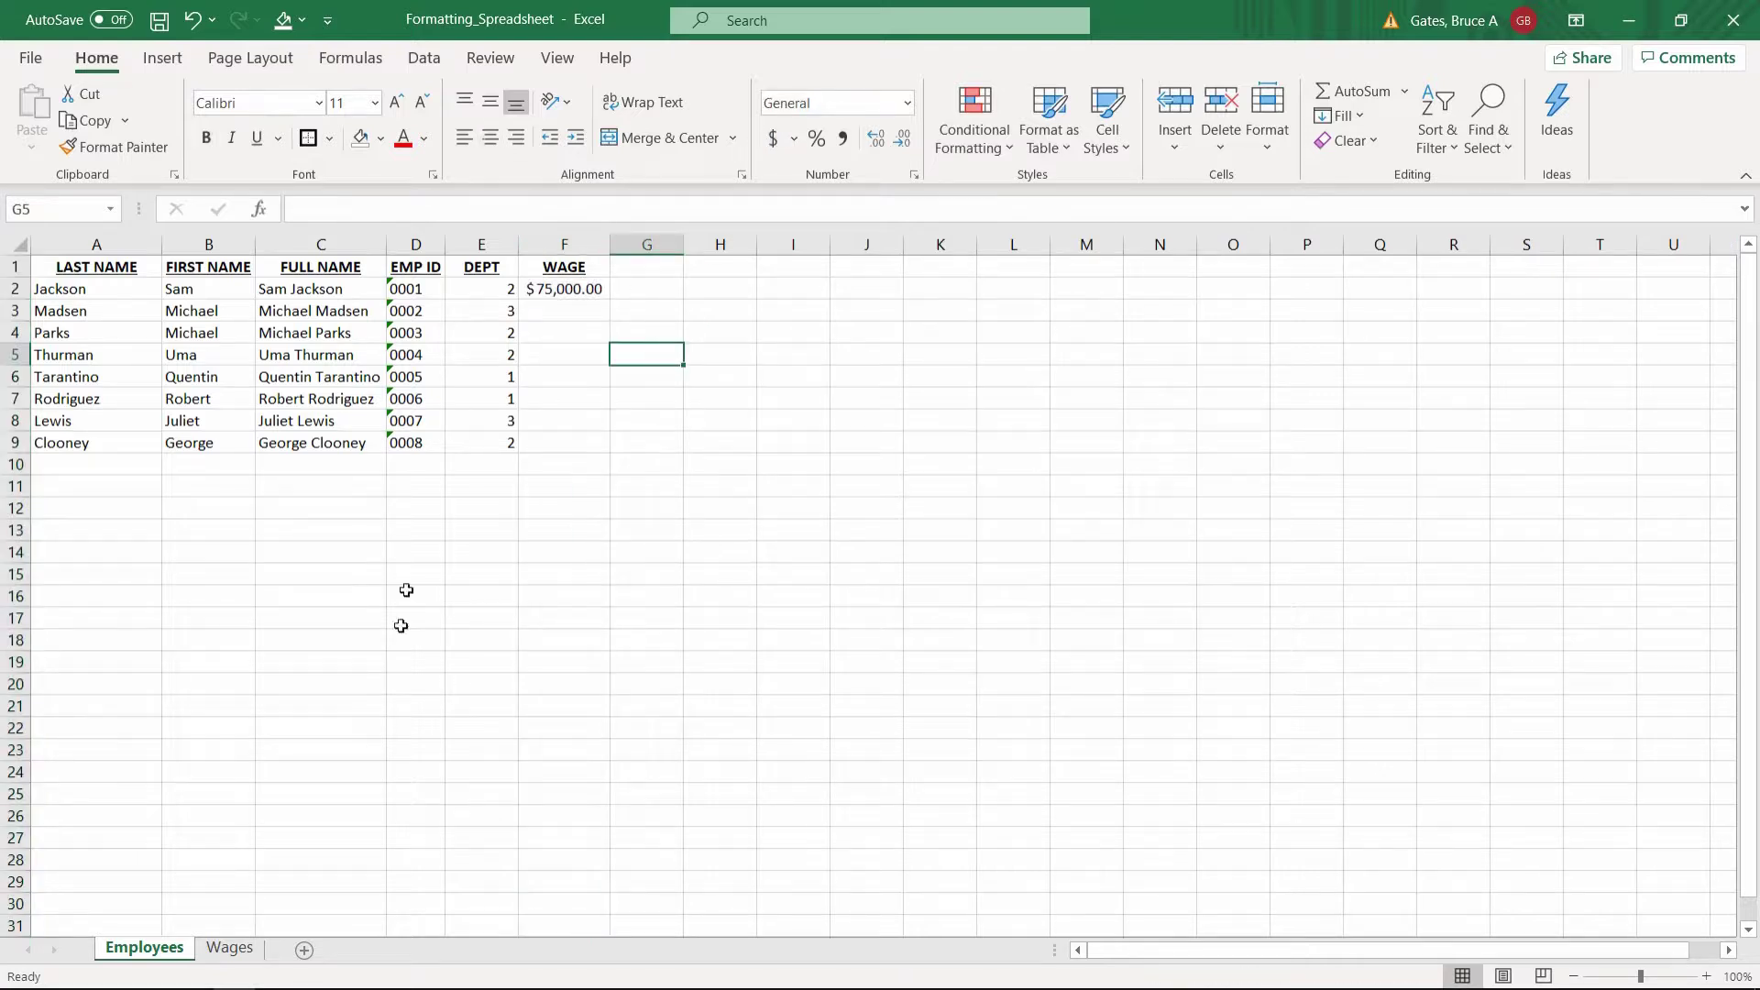
Step: Apply the Accounting number format to the SALARY column of the Wages sheet
left_click(225, 948)
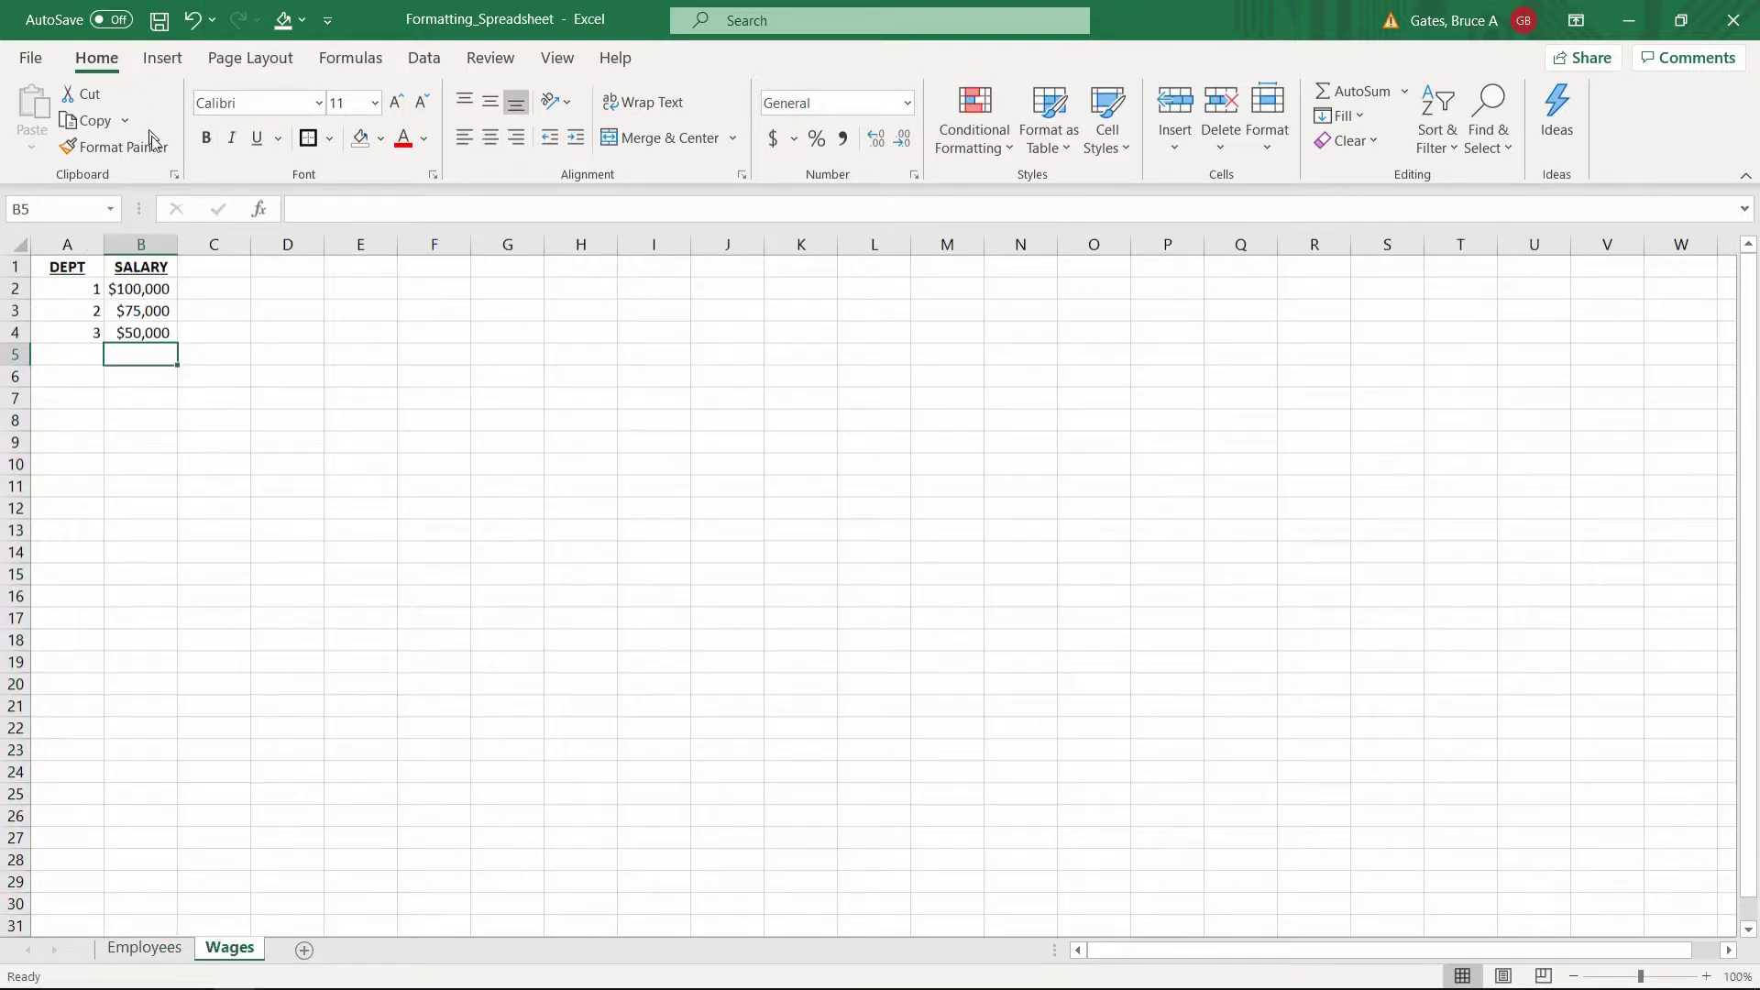
left_click(146, 244)
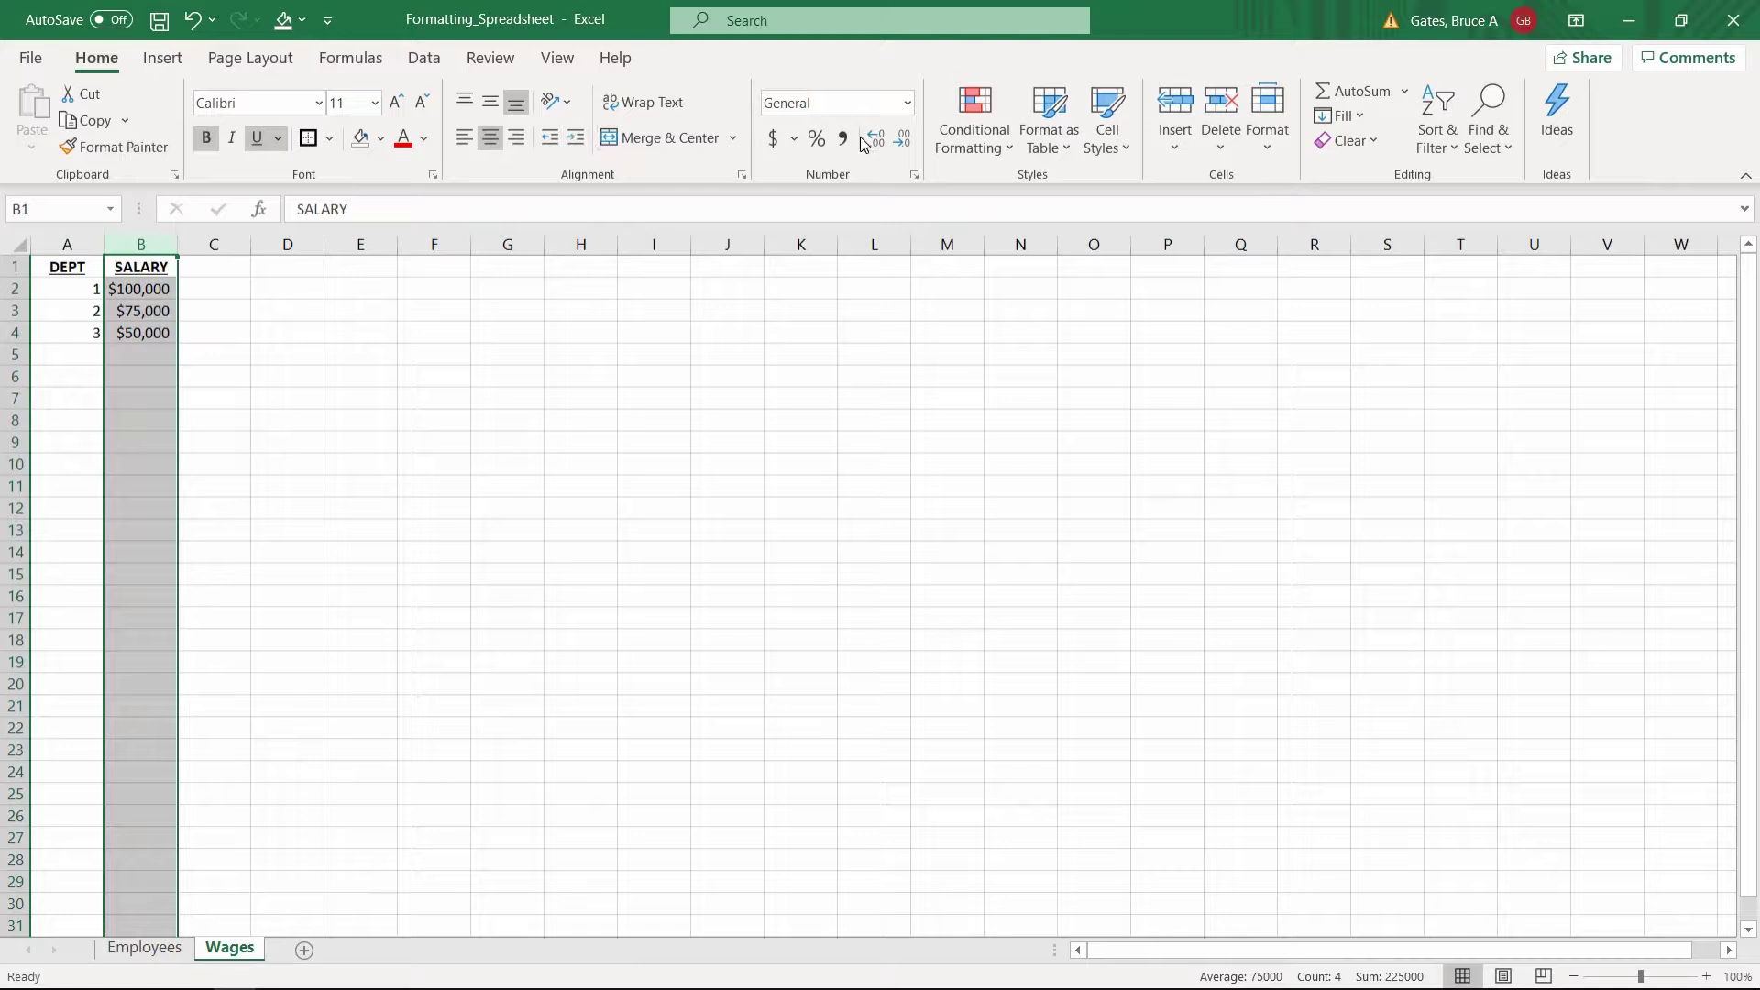
left_click(773, 138)
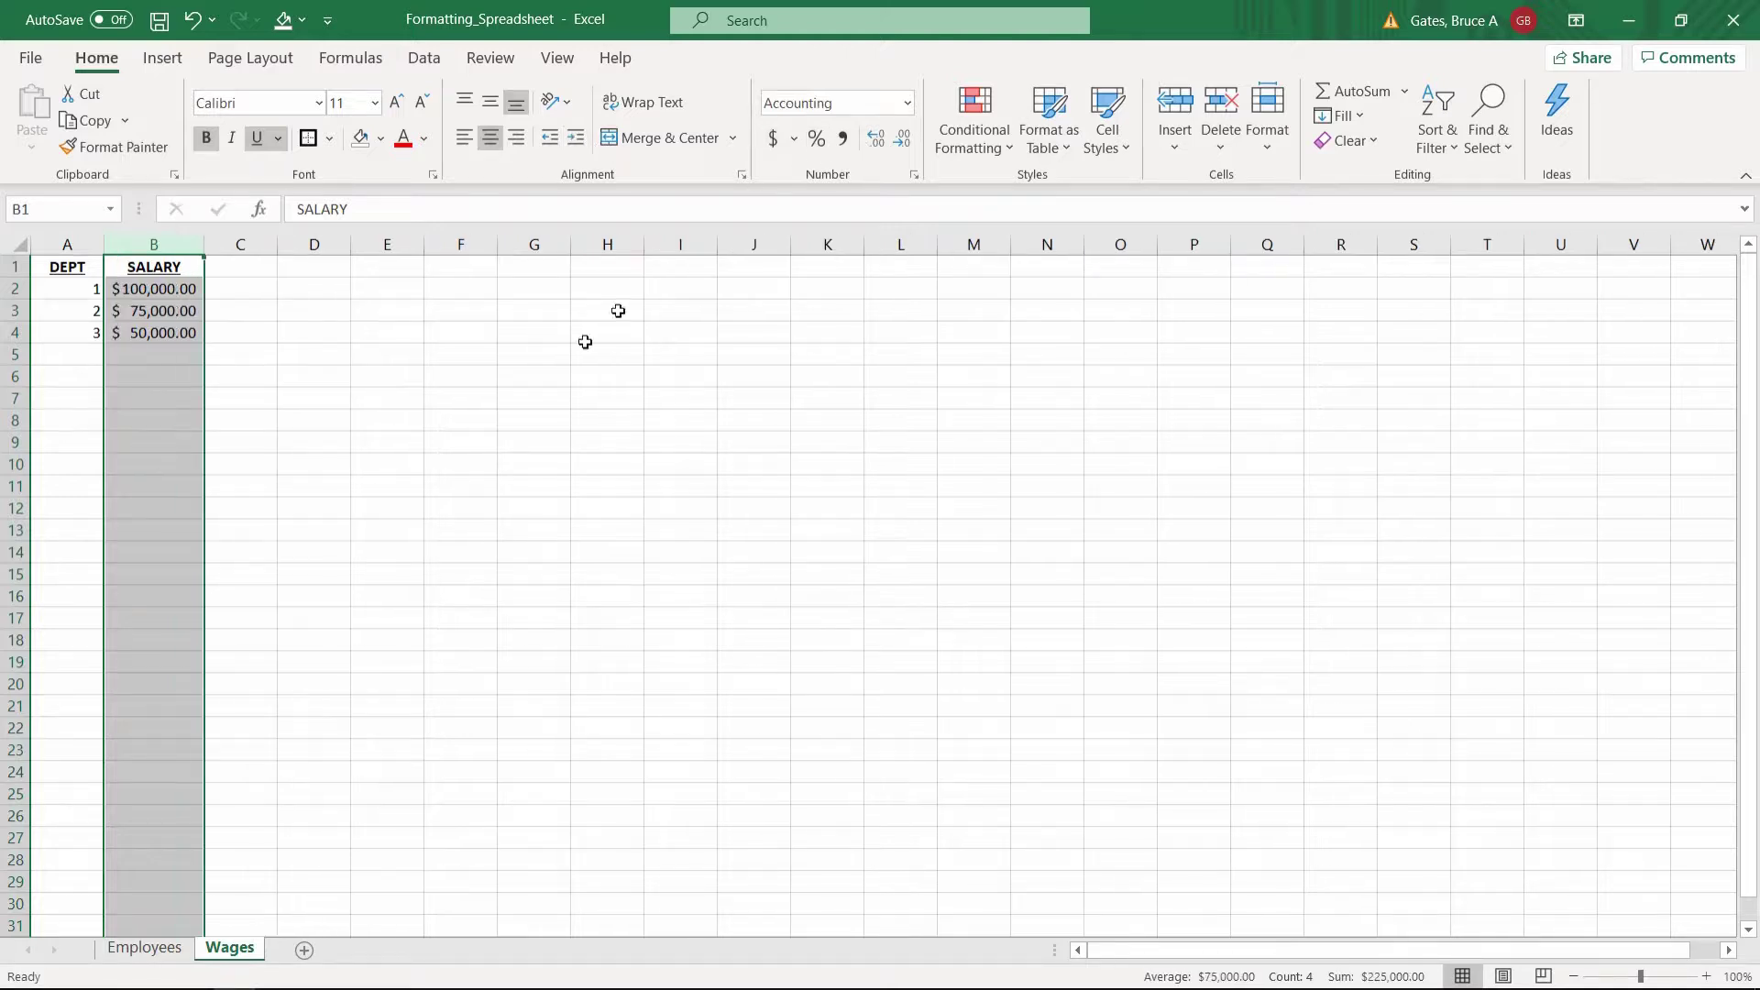
Step: Try filling the VLOOKUP formula from F2 down to F9 on the Employees sheet, and undo the fill
left_click(144, 947)
left_click(561, 289)
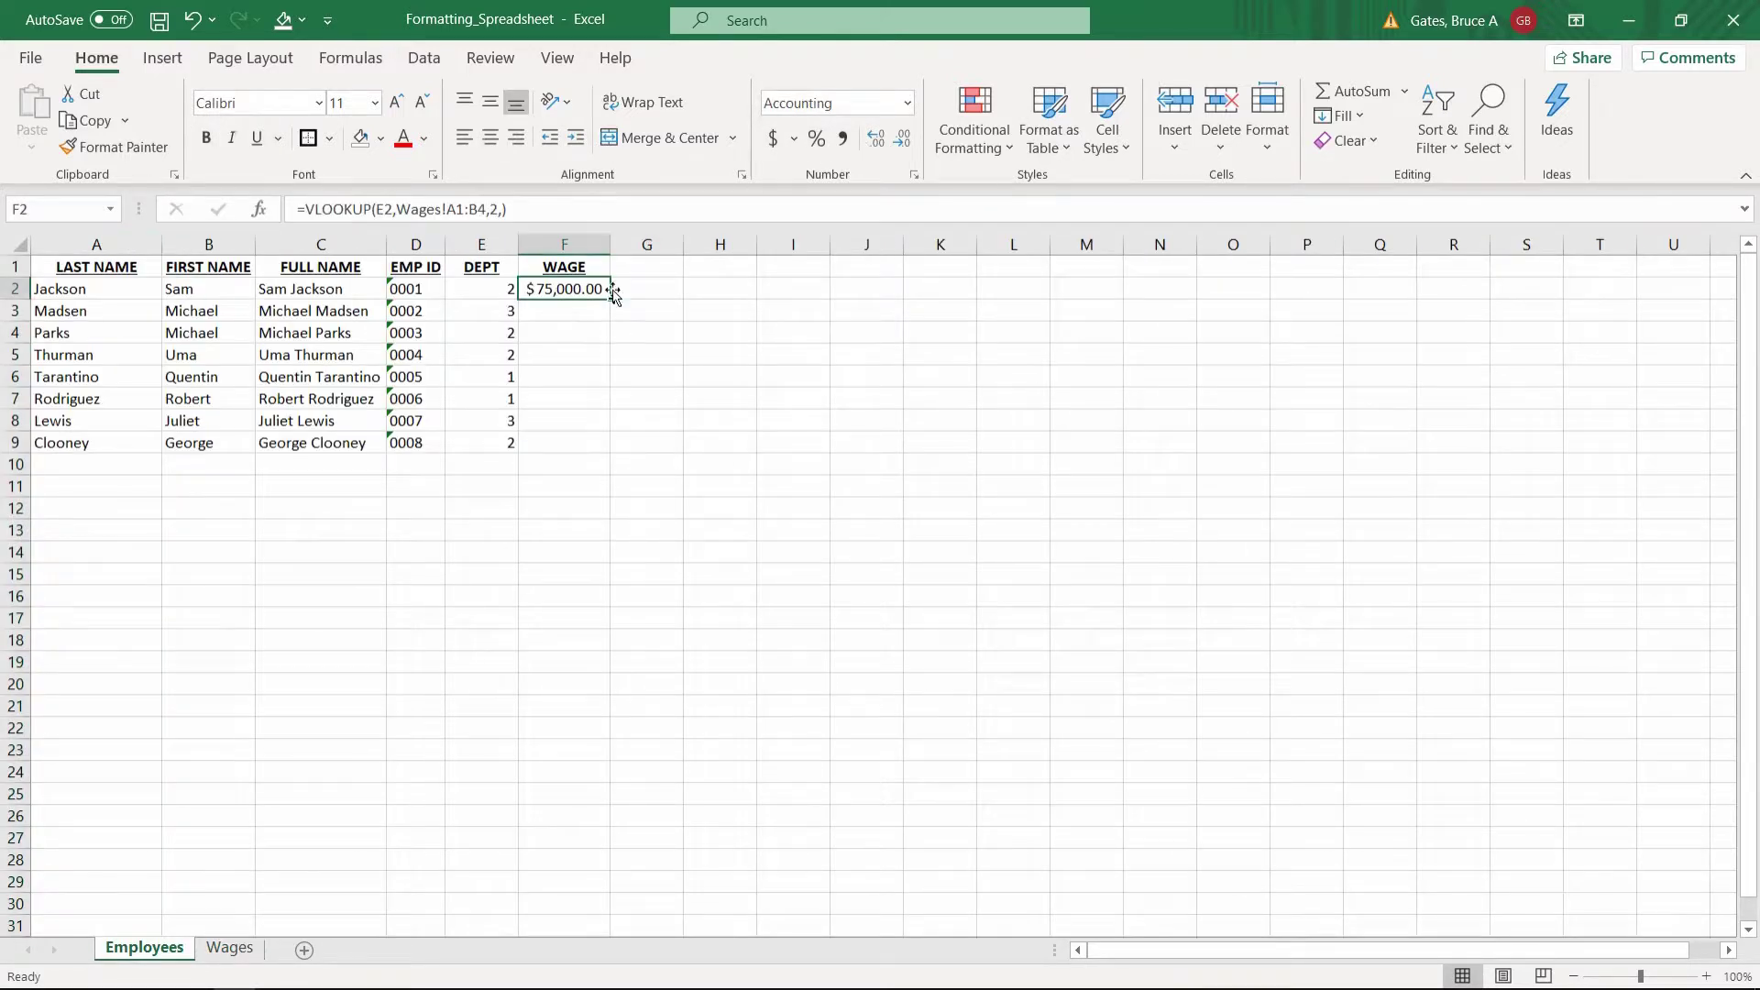
left_click_drag(606, 303, 578, 458)
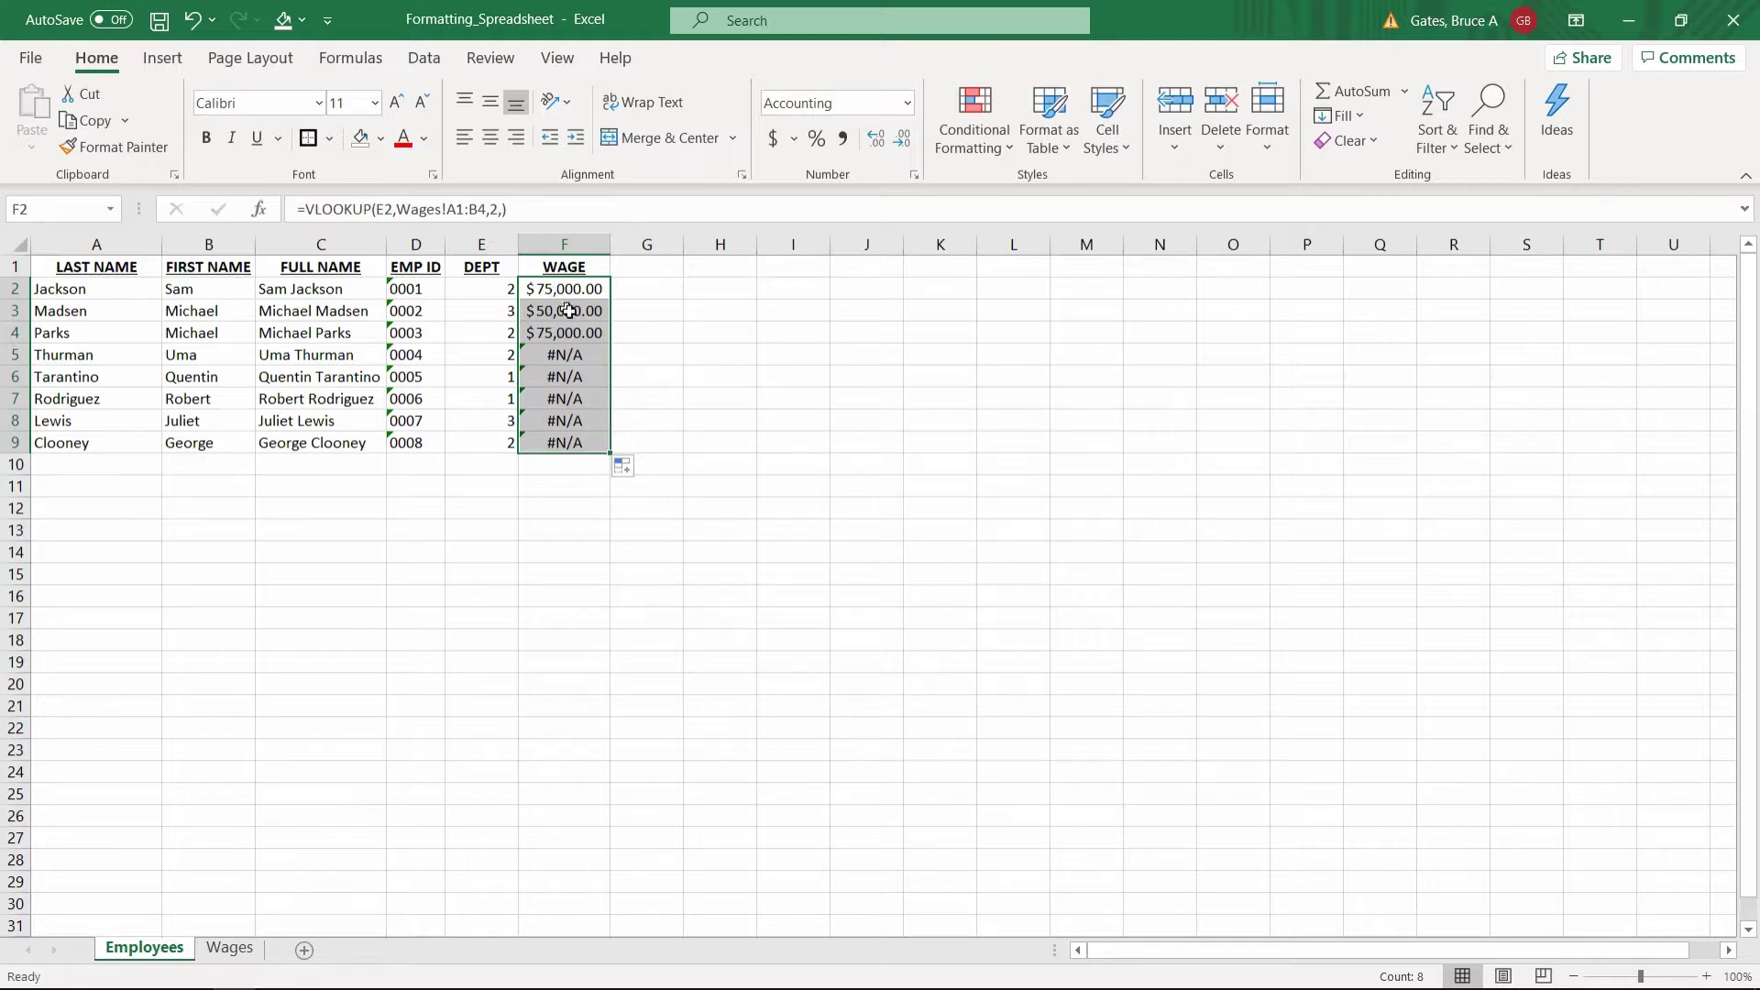
key("ctrl+z")
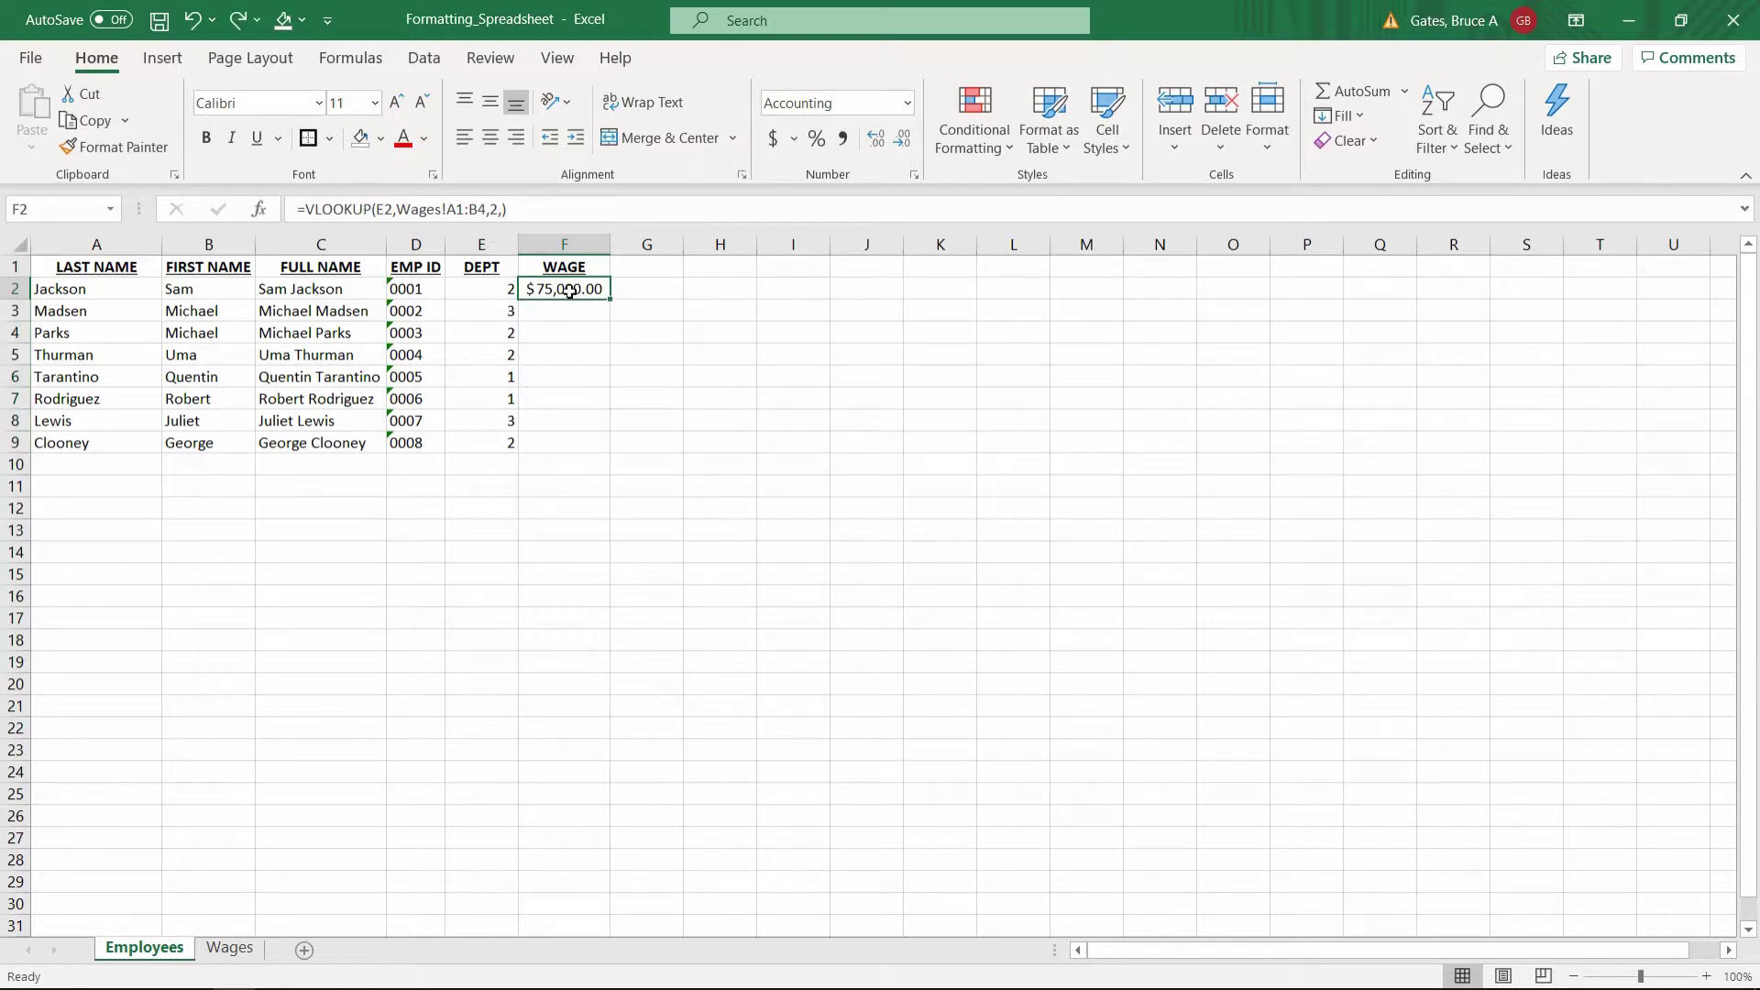
Step: Inspect the VLOOKUP formula in F2 without changing it, and fill it down through F9
left_click(433, 211)
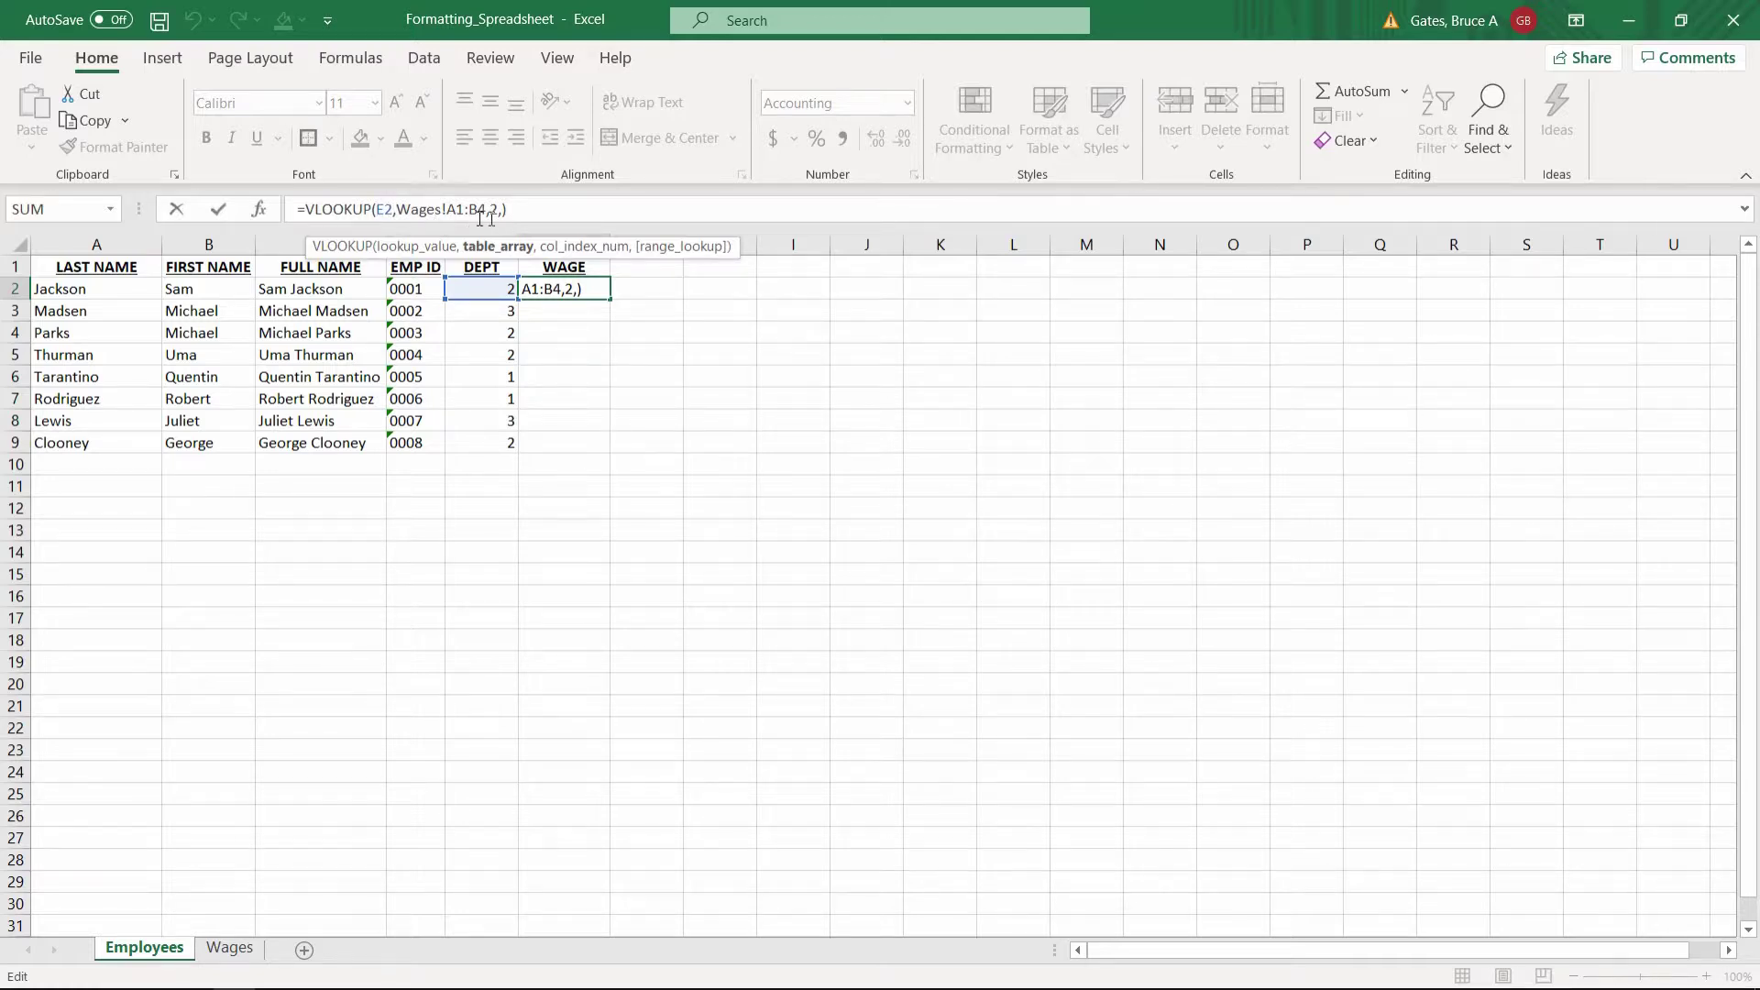
double_click(563, 286)
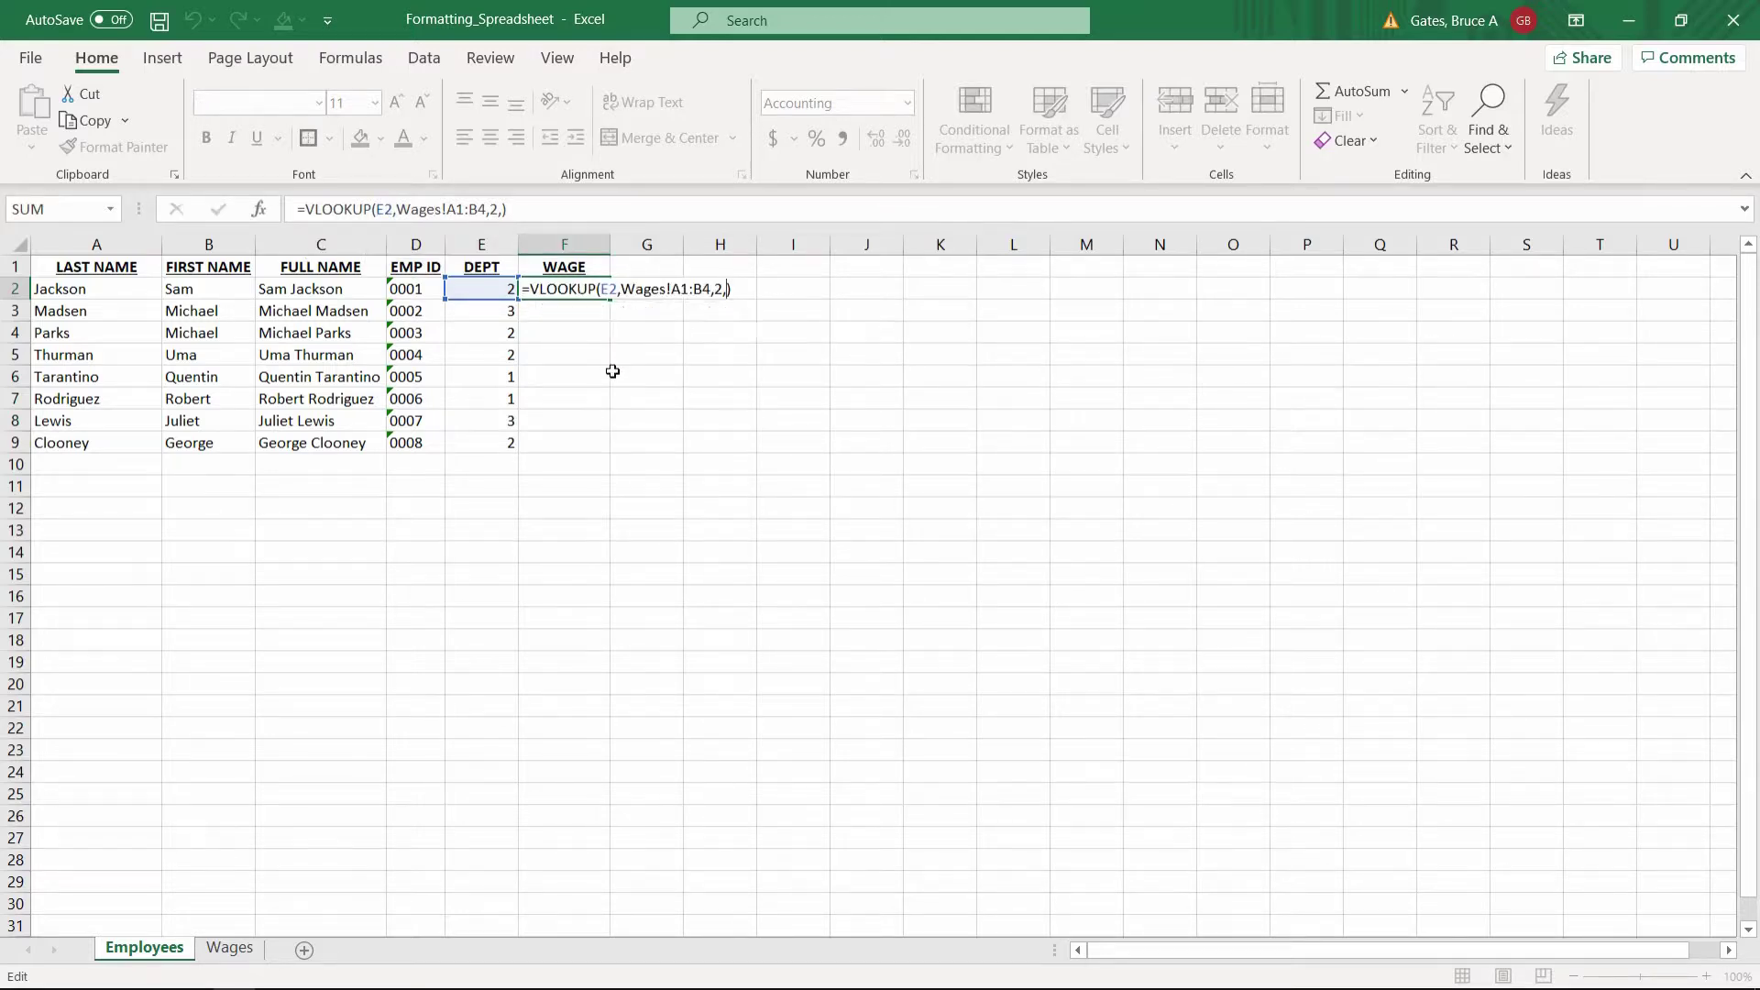
key("ctrl+Return")
left_click_drag(611, 303, 591, 448)
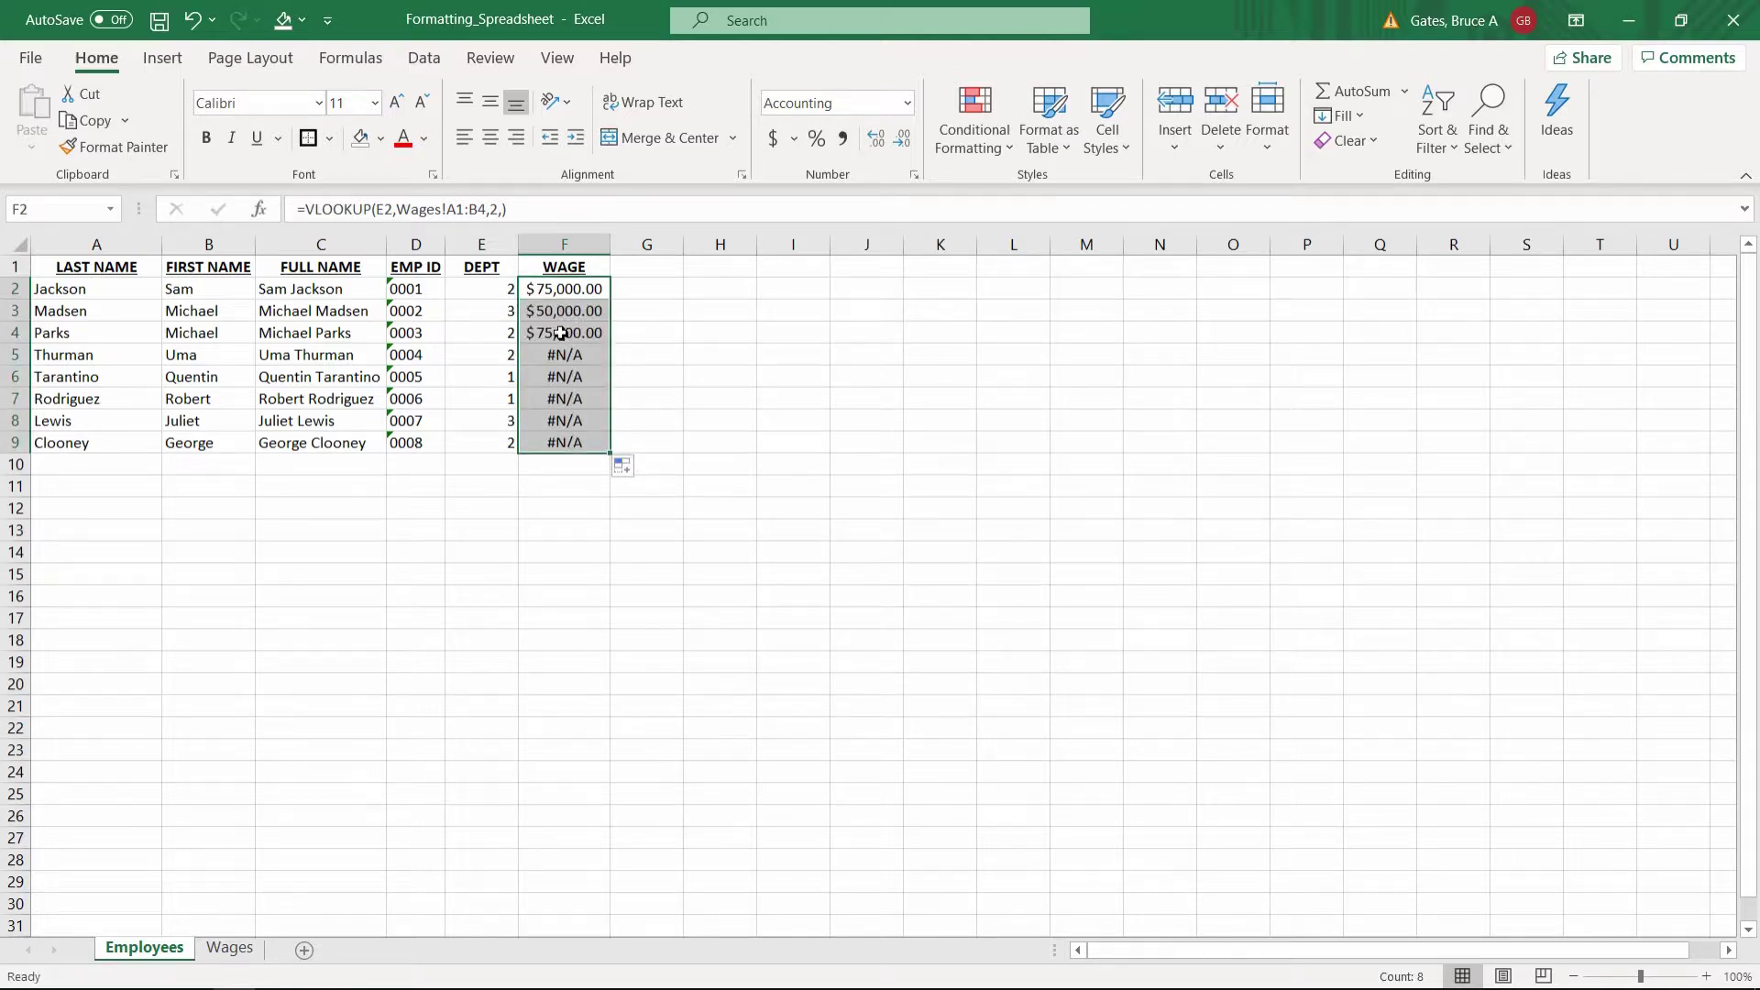
Step: Compare the lookup formula in F2 and department in E2 with the department salary table on the Wages sheet
left_click(558, 291)
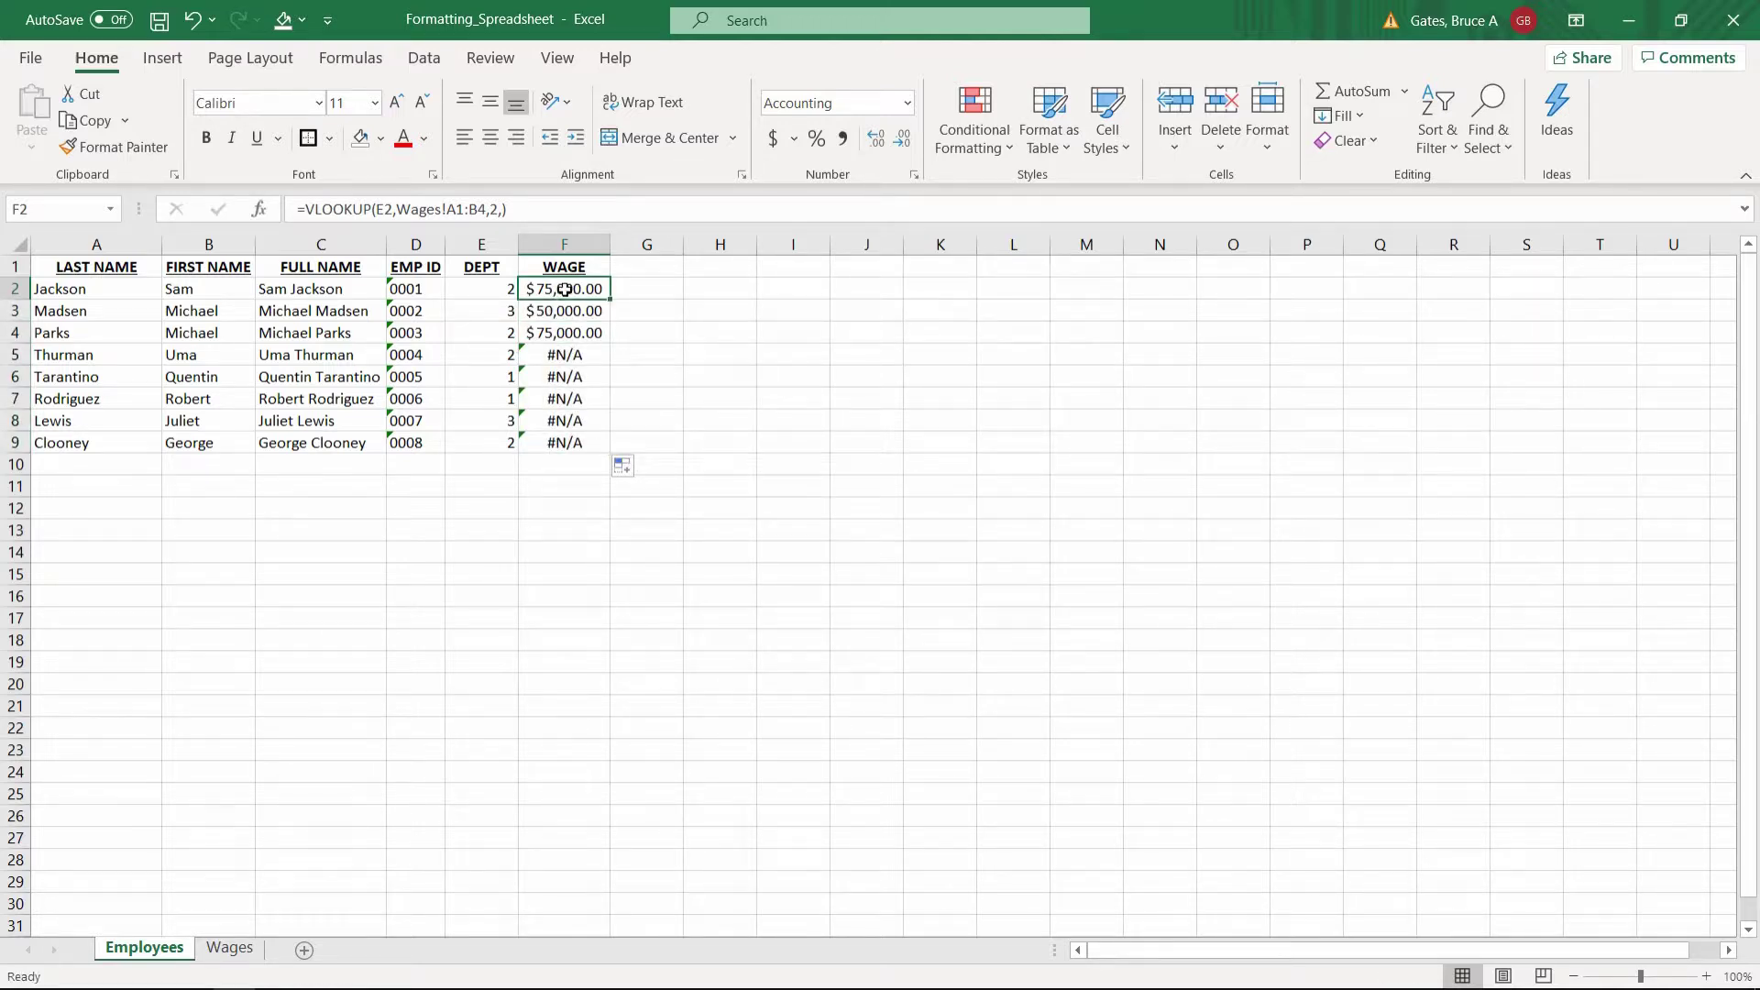
left_click(502, 292)
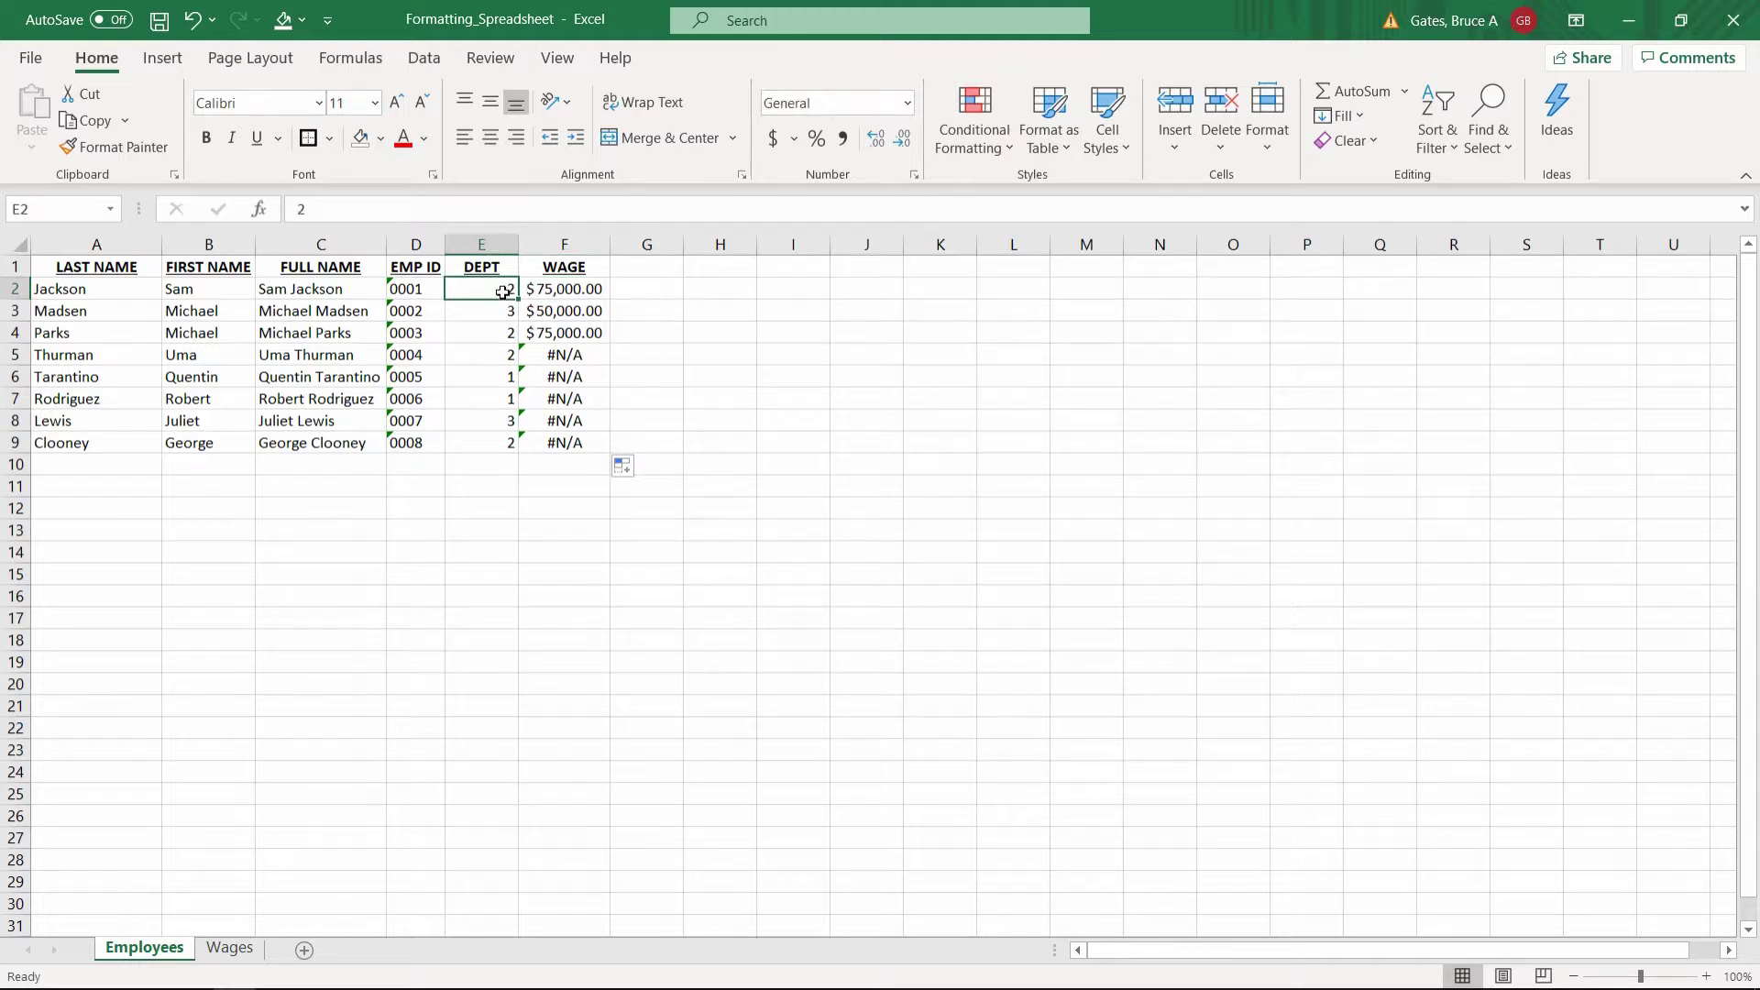
left_click(526, 293)
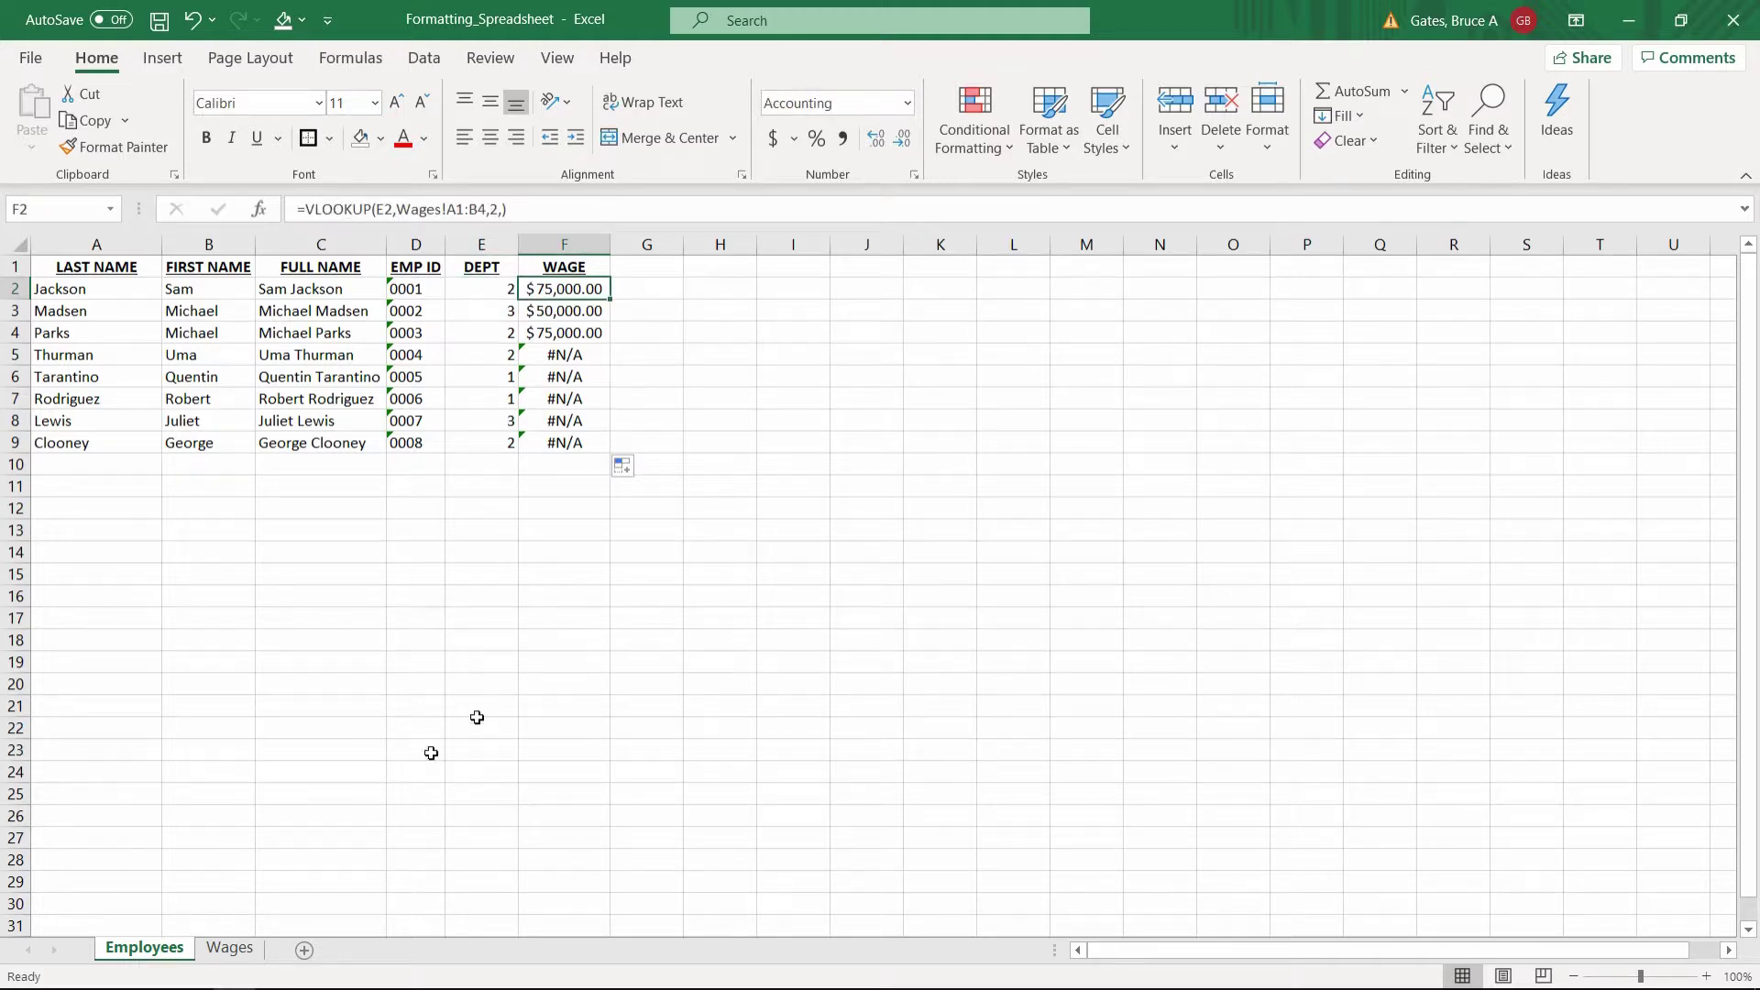
left_click(230, 949)
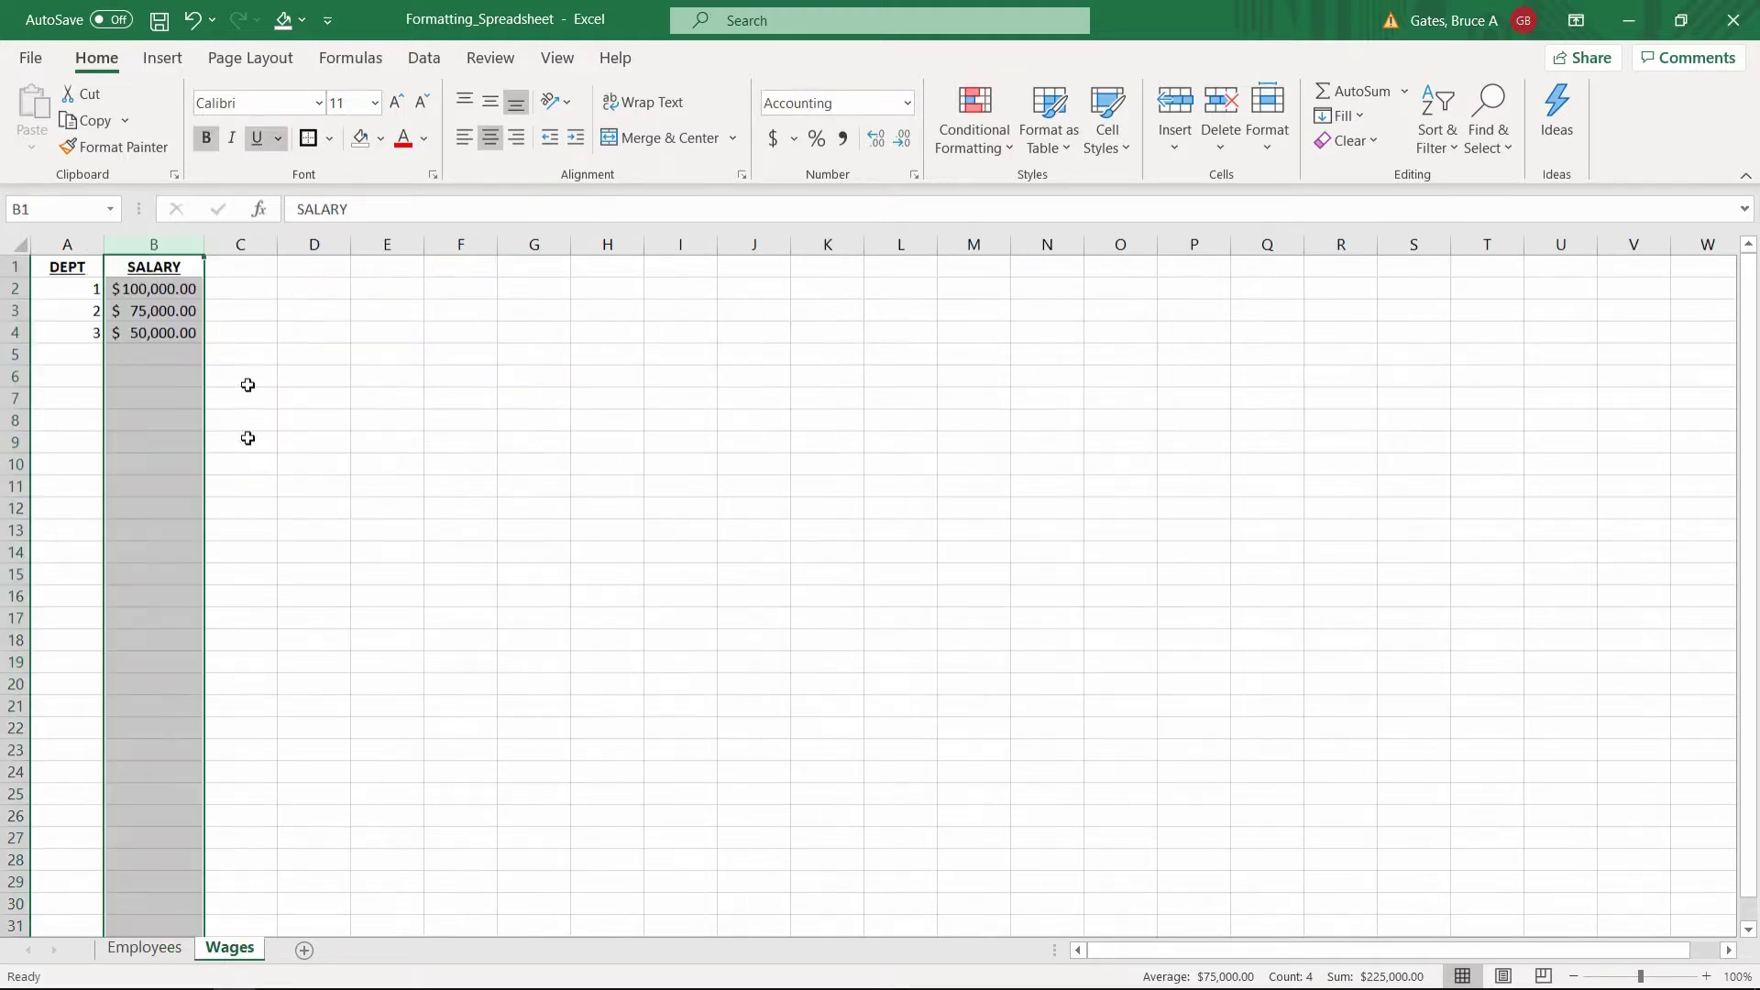
left_click(89, 310)
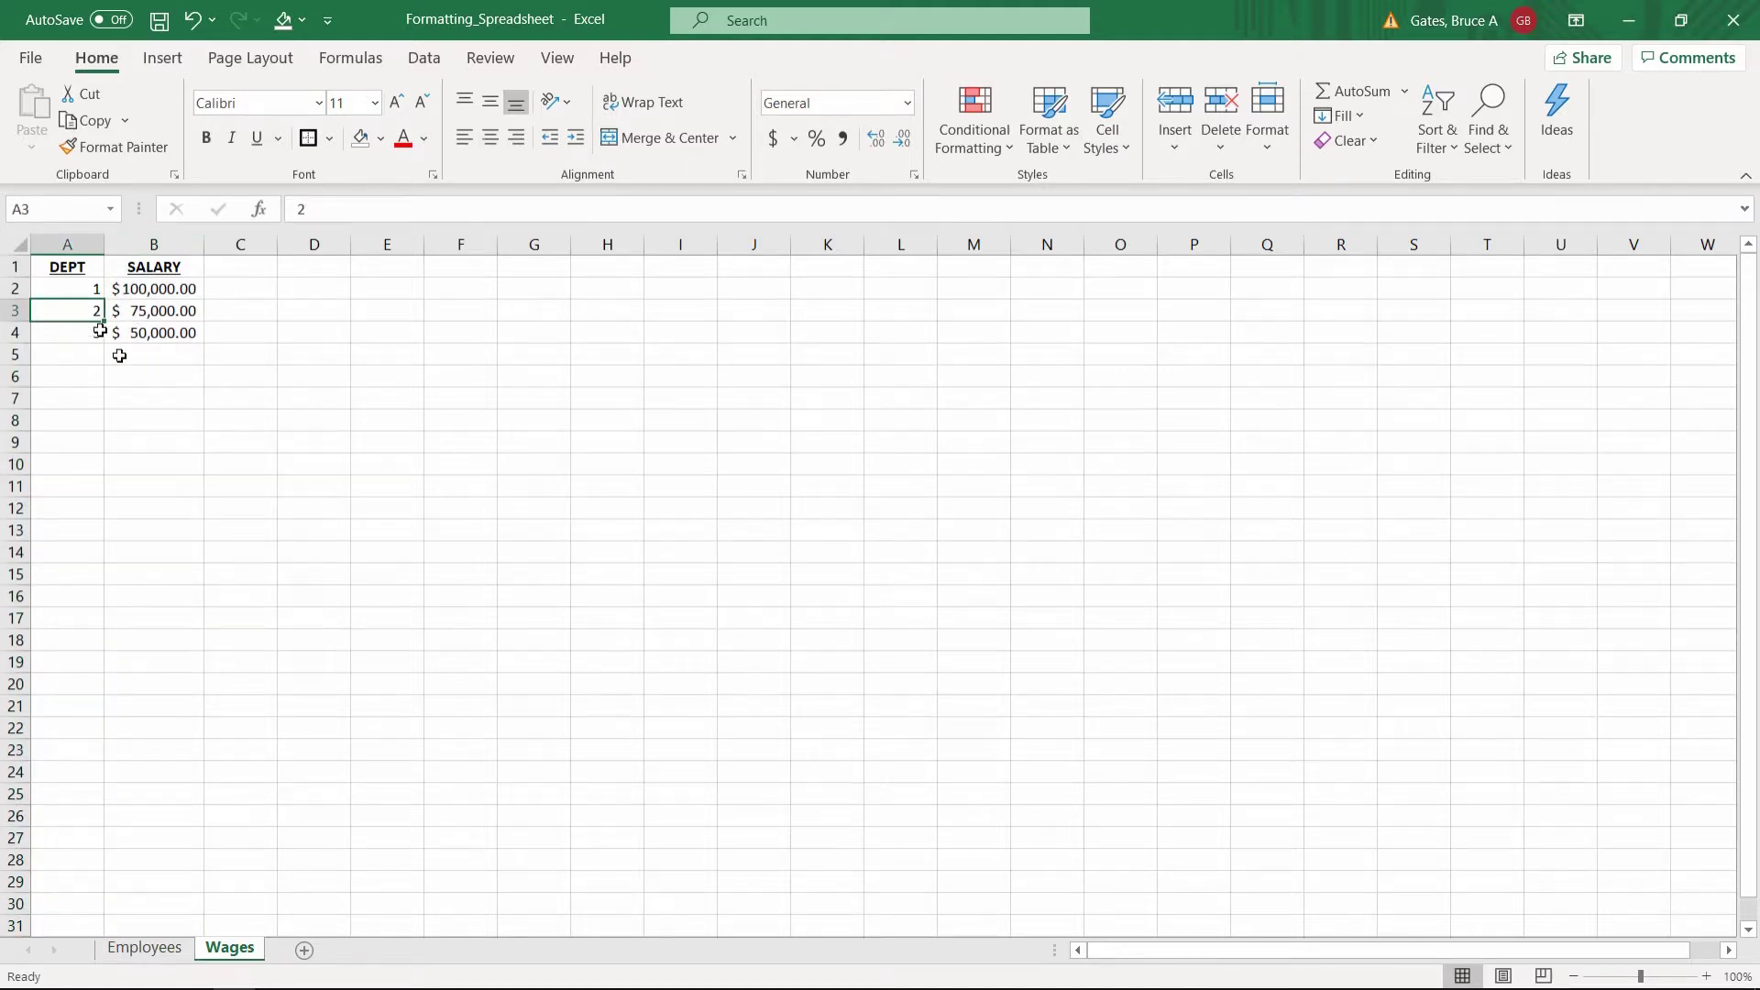
left_click(153, 928)
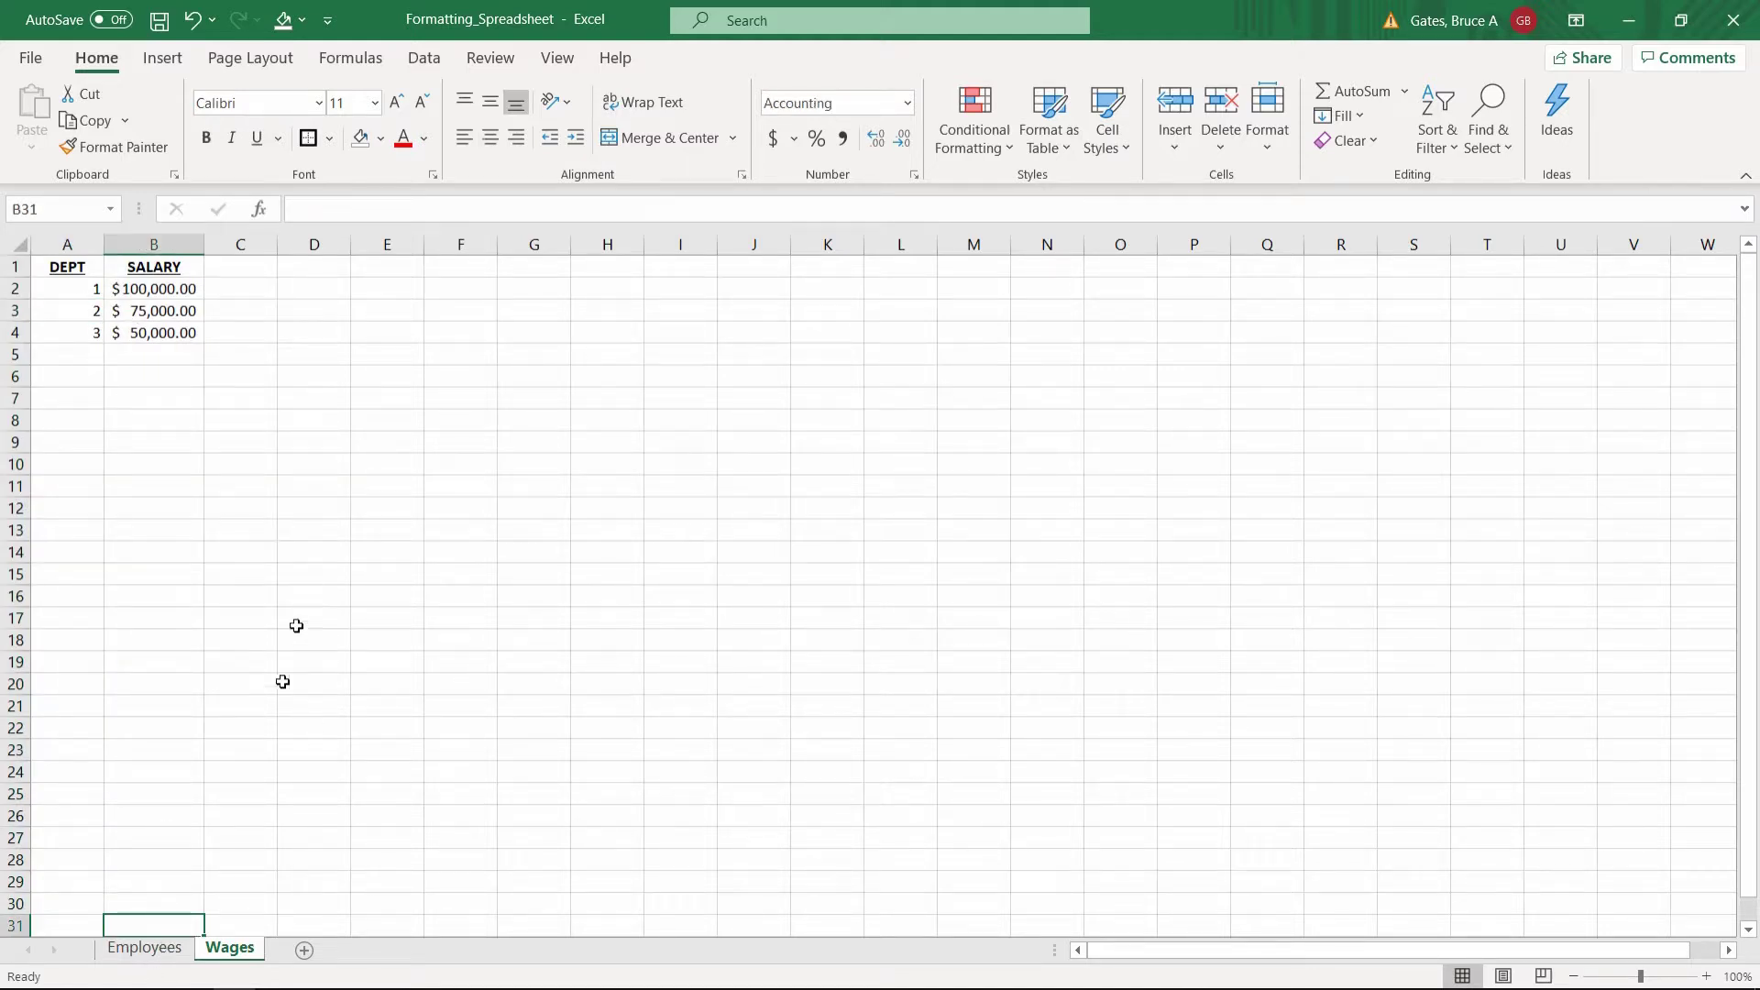
left_click(145, 949)
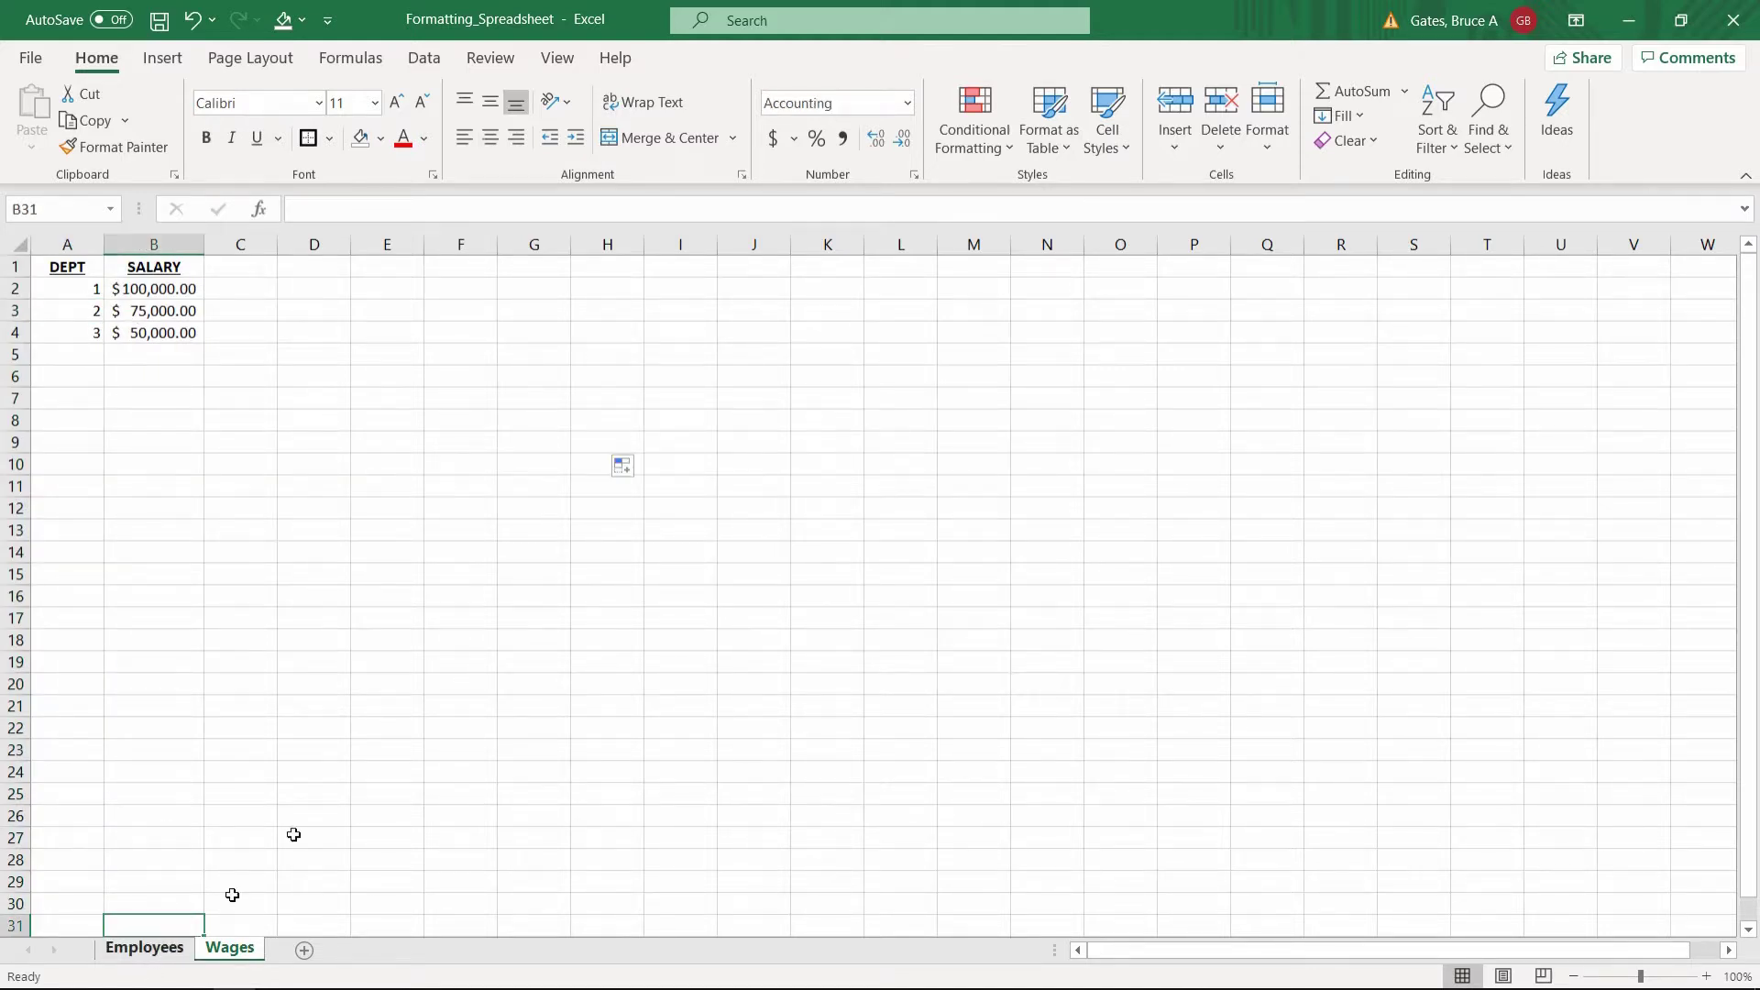
left_click(477, 209)
left_click_drag(397, 209, 478, 209)
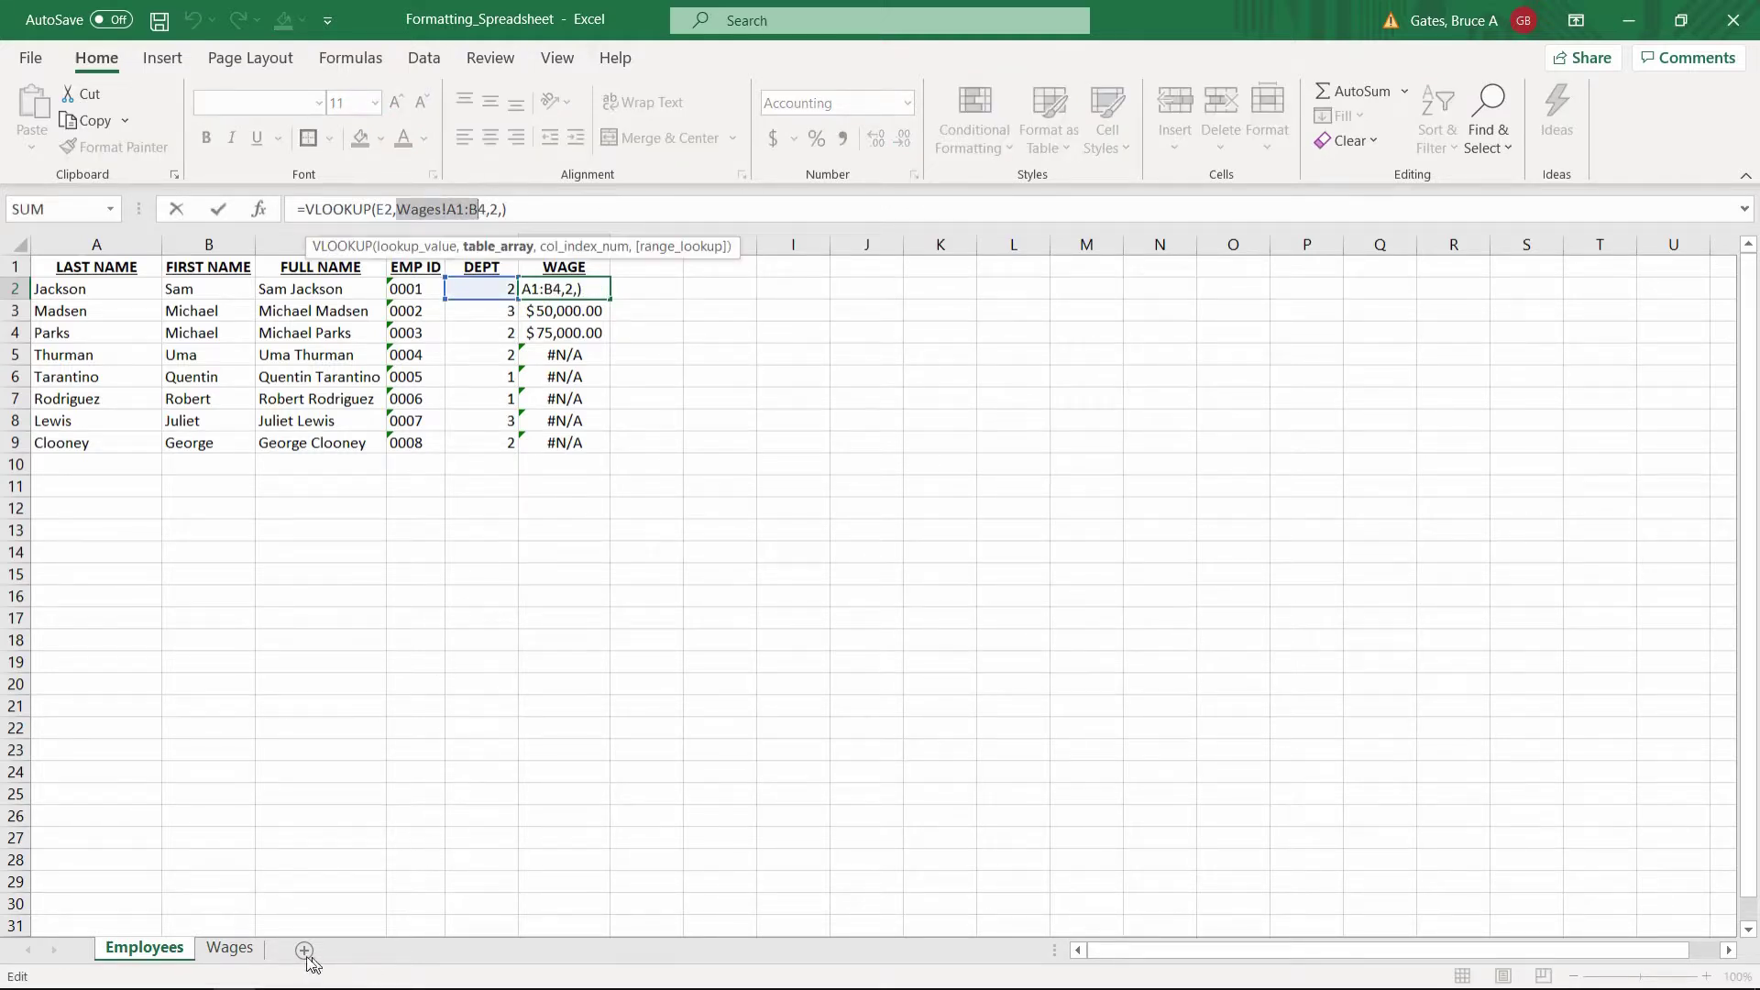
left_click(229, 949)
left_click_drag(53, 271, 120, 333)
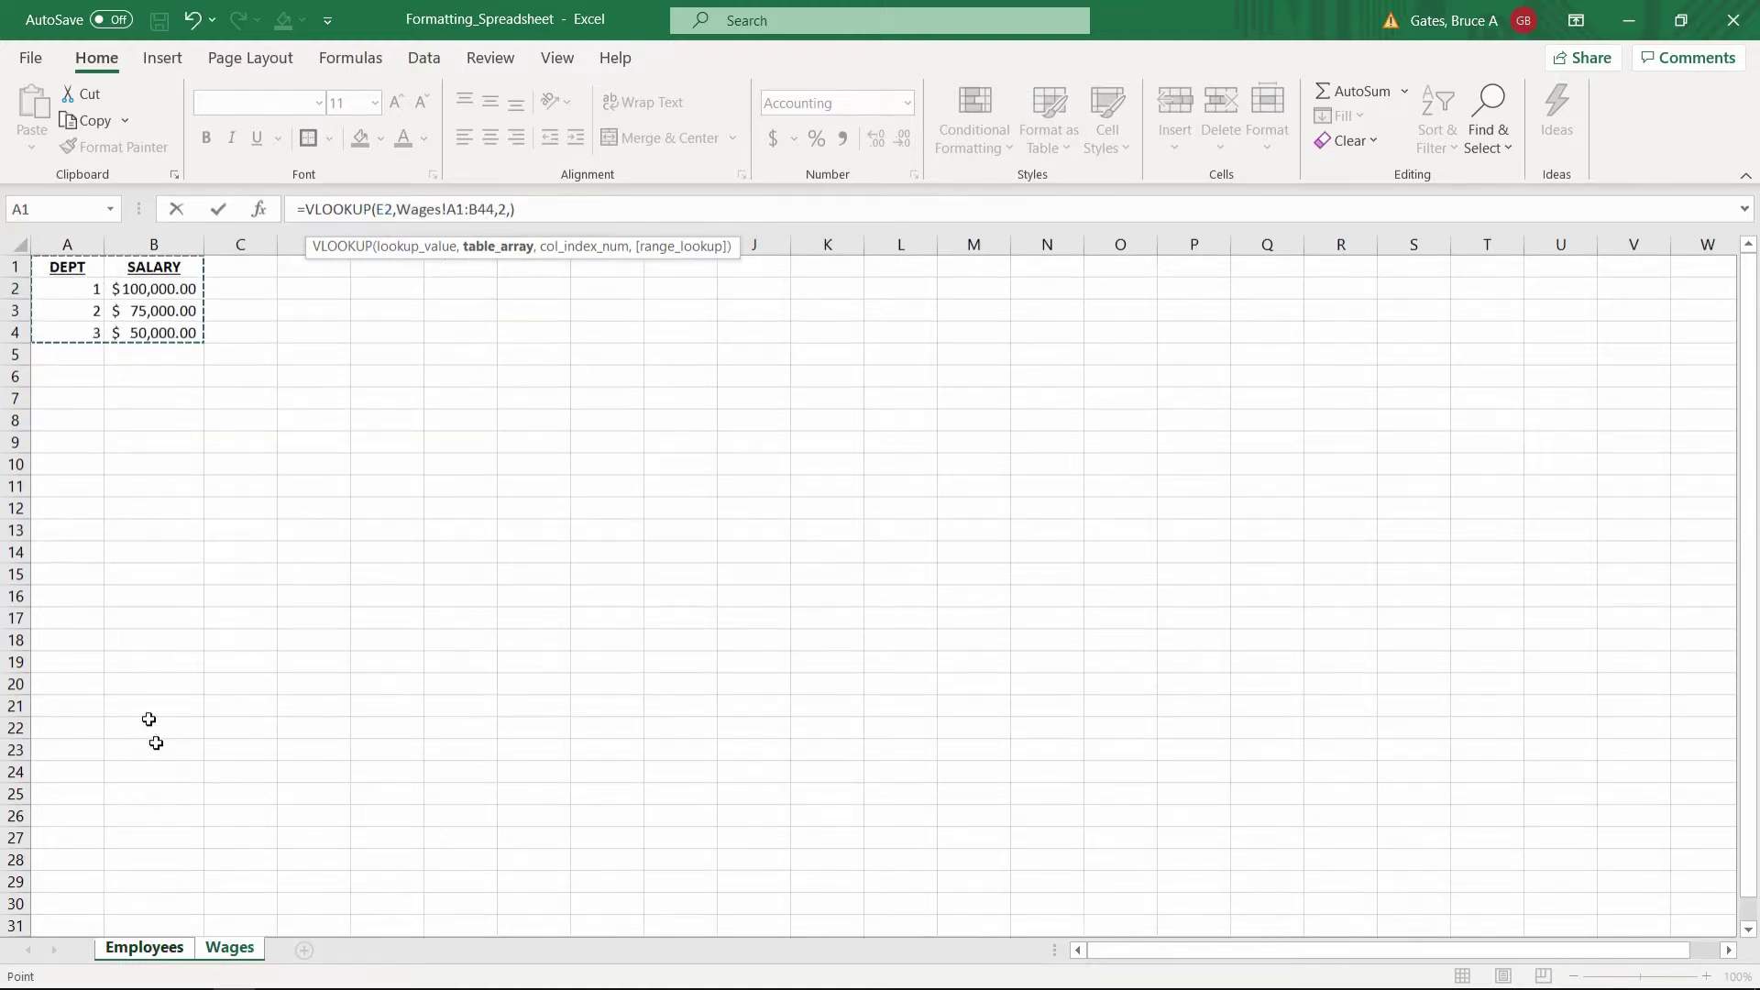
left_click(162, 956)
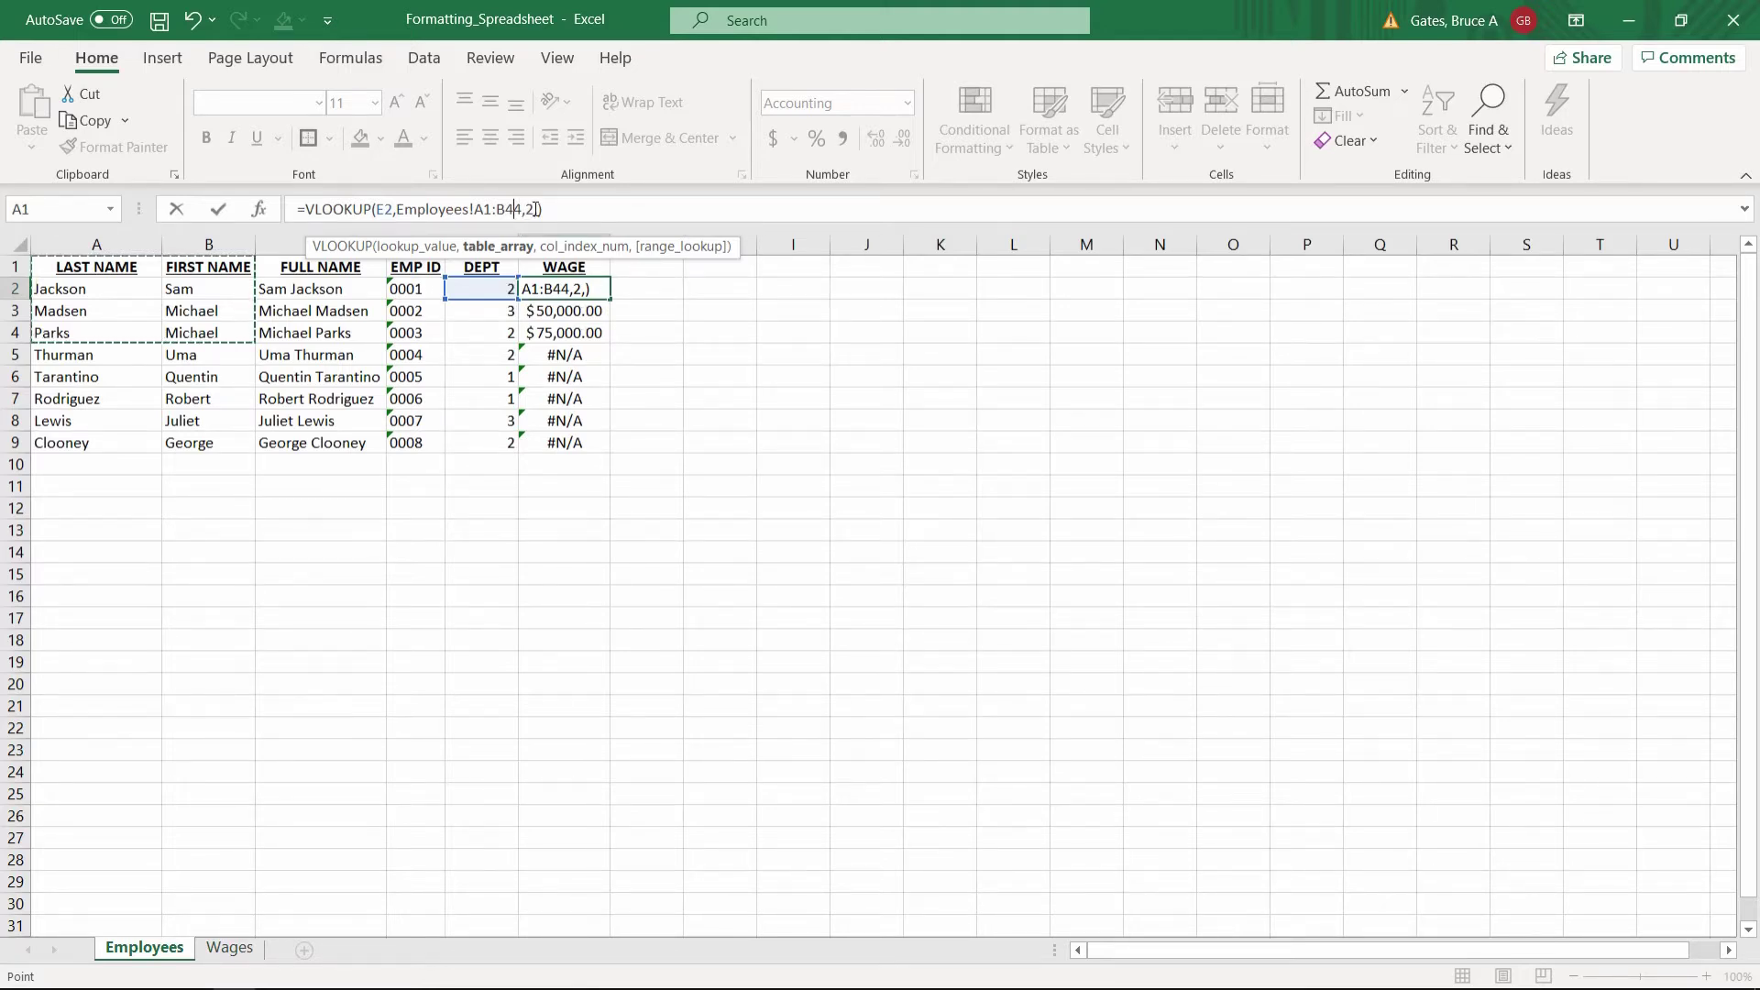
left_click(538, 210)
type("tue")
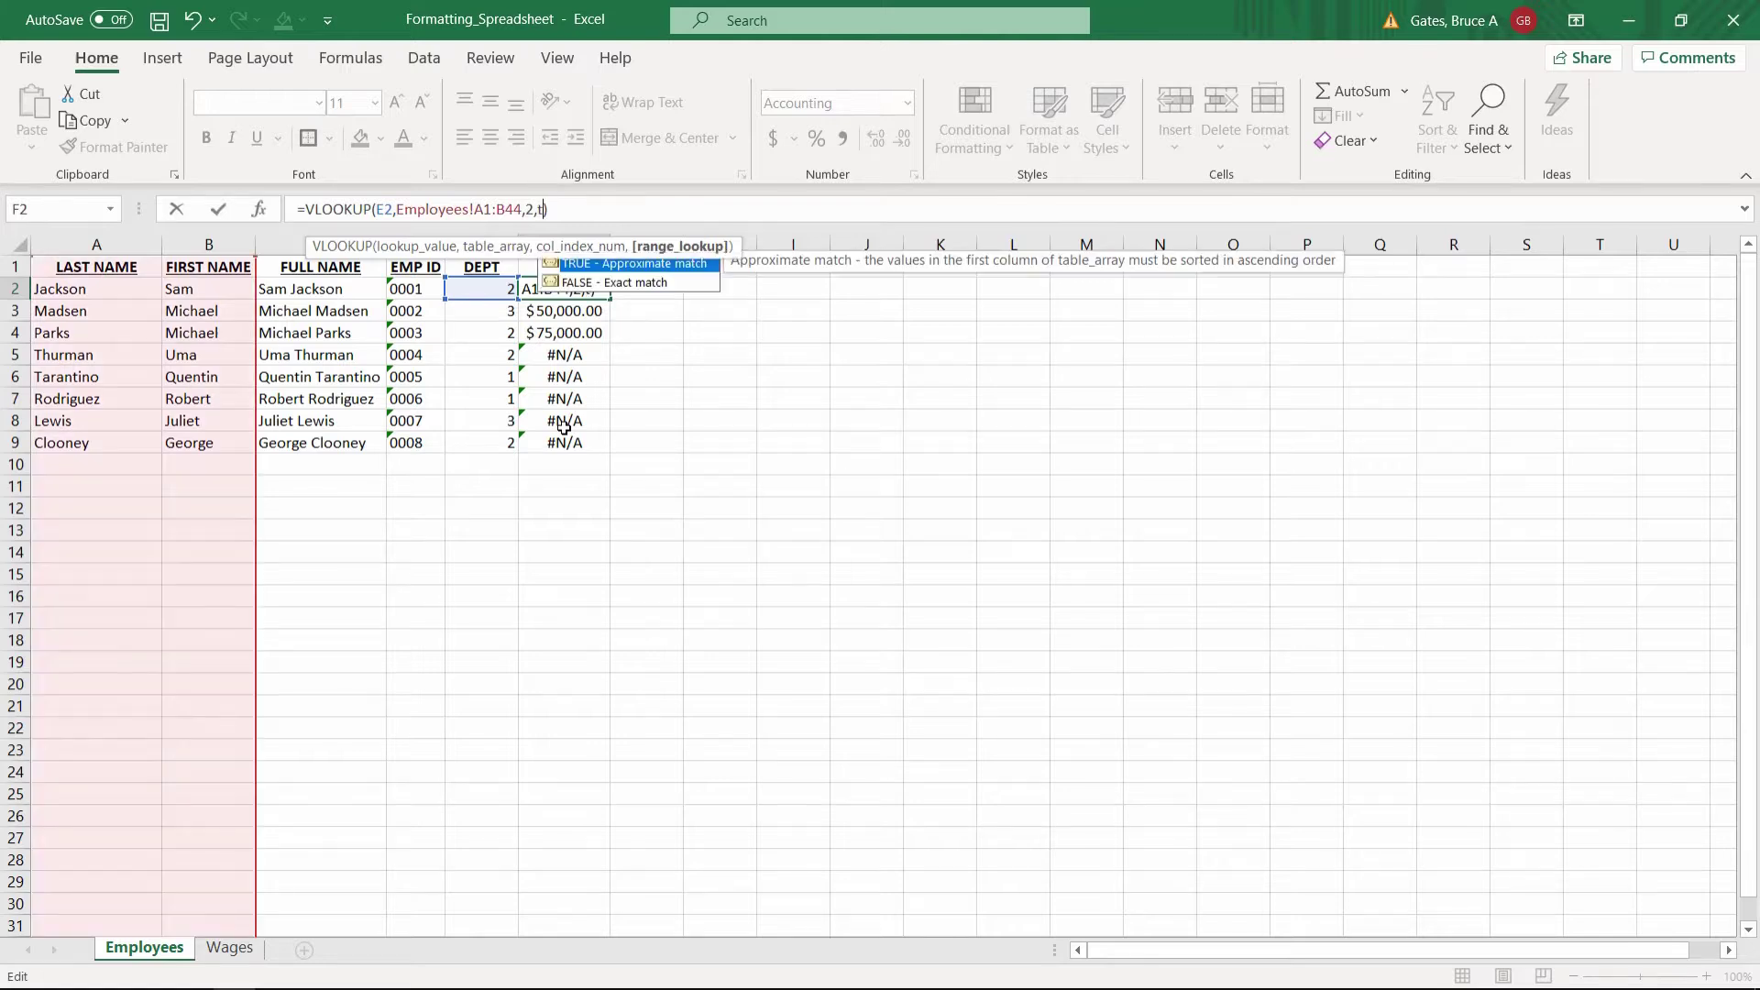
key("BackSpace")
key("BackSpace")
key("BackSpace")
key("Return")
Step: Set the range lookup argument of the VLOOKUP formula in F2 to FALSE, and reselect F2
key("Up")
key("F2")
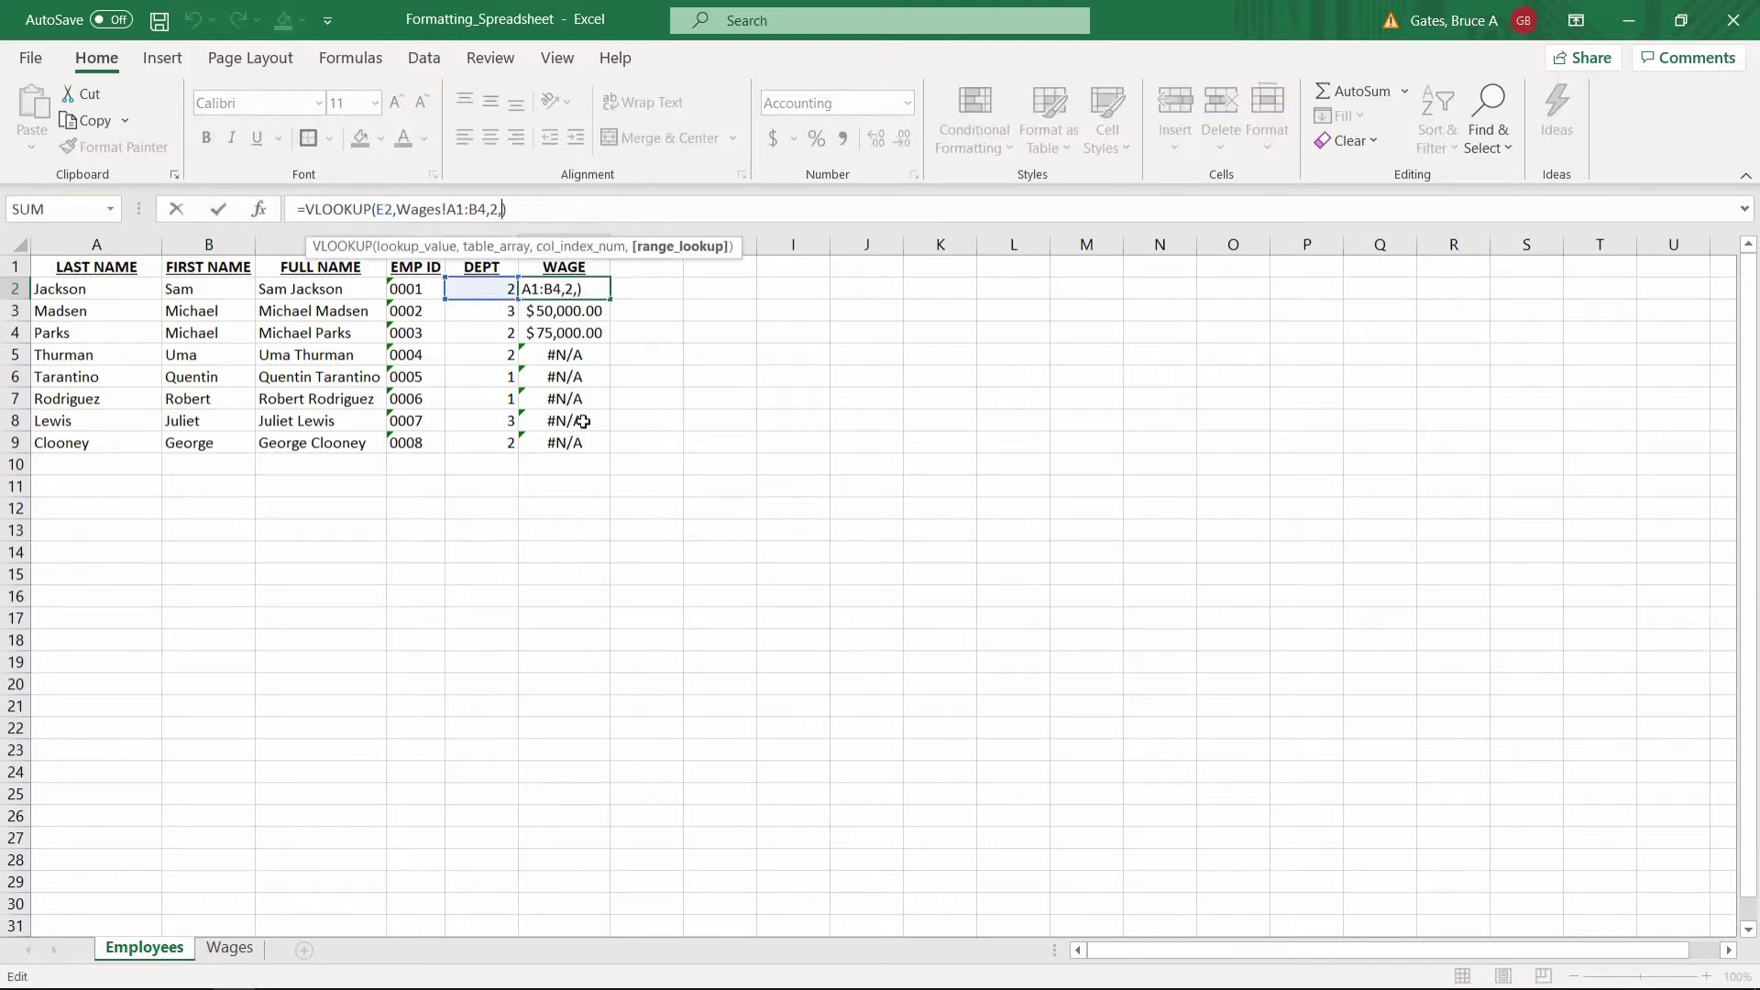
type("false")
key("Return")
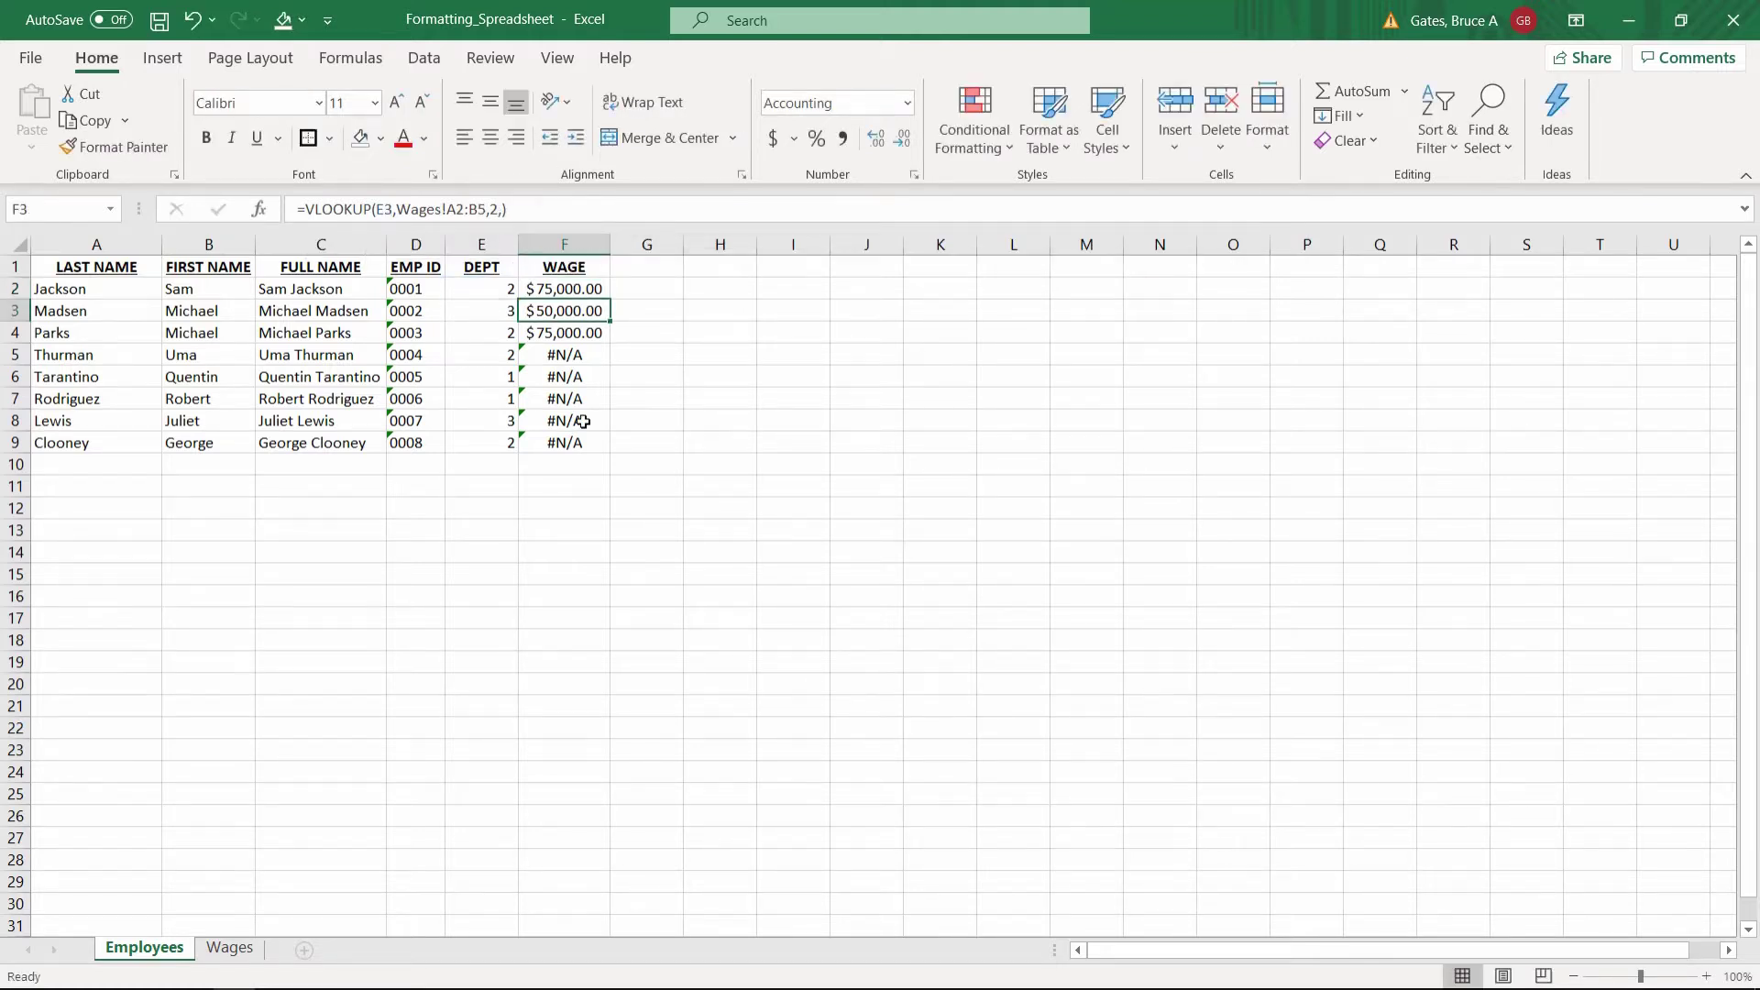
left_click(580, 288)
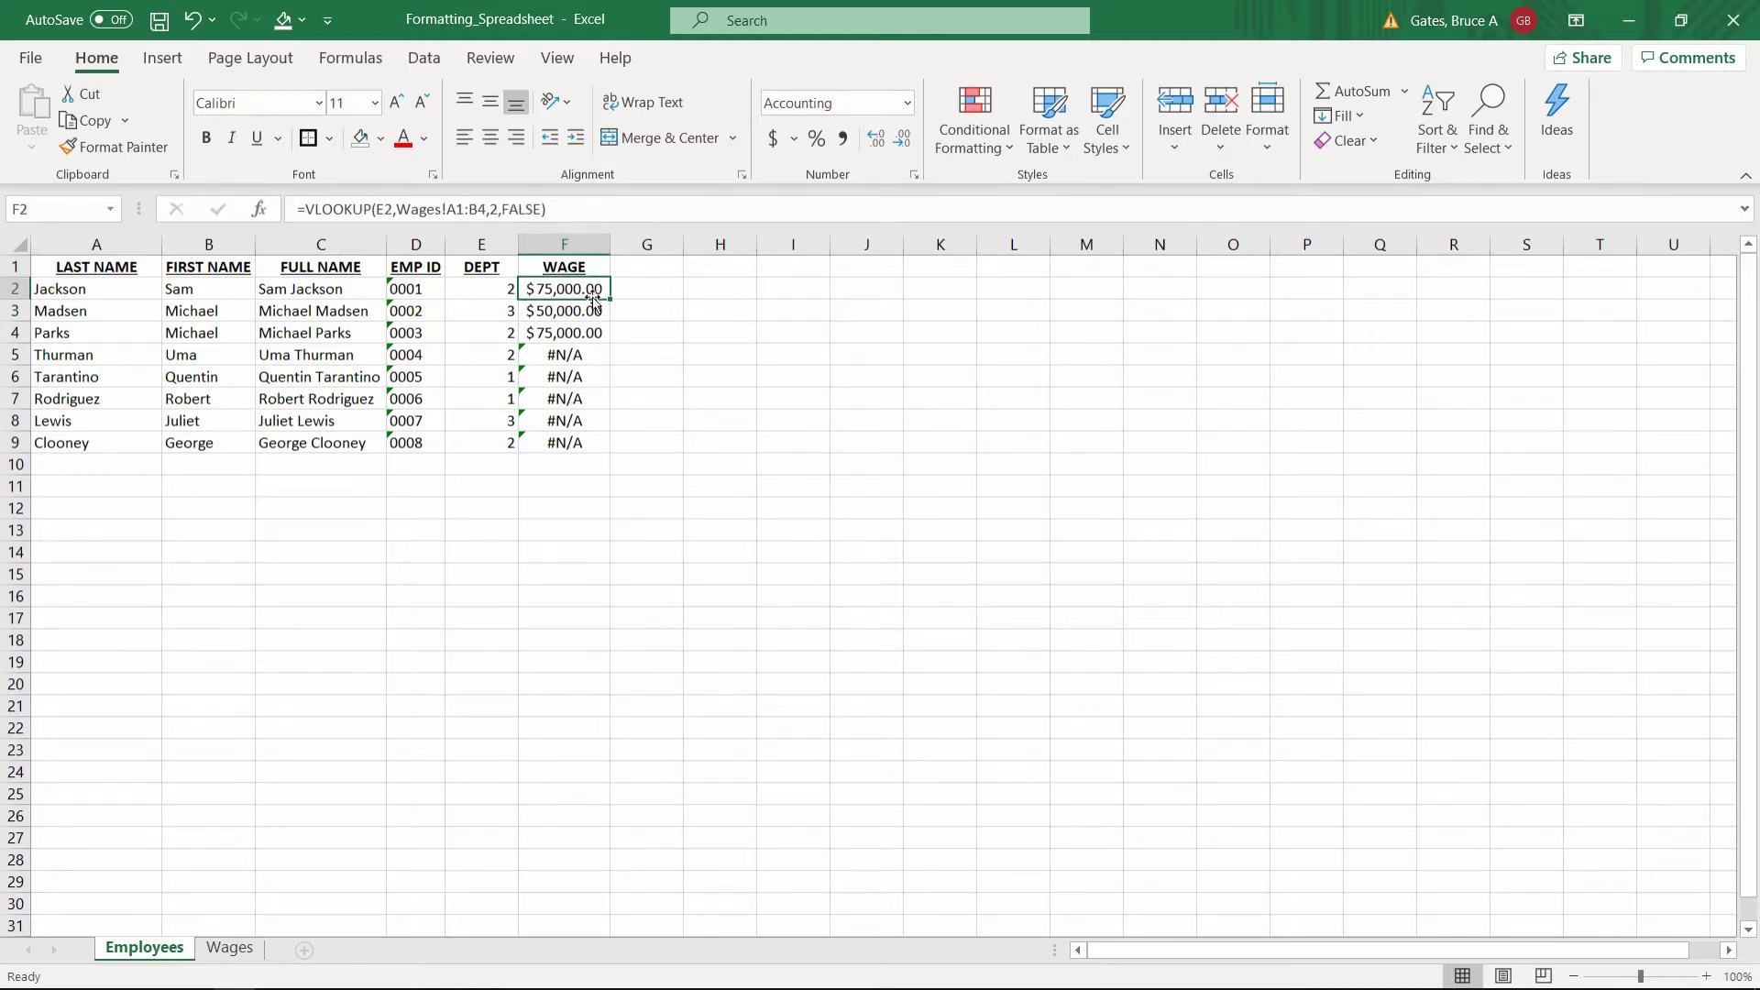
Step: Check the formula in F3 against F2, and fill the exact-match VLOOKUP from F2 down through F9
left_click(569, 312)
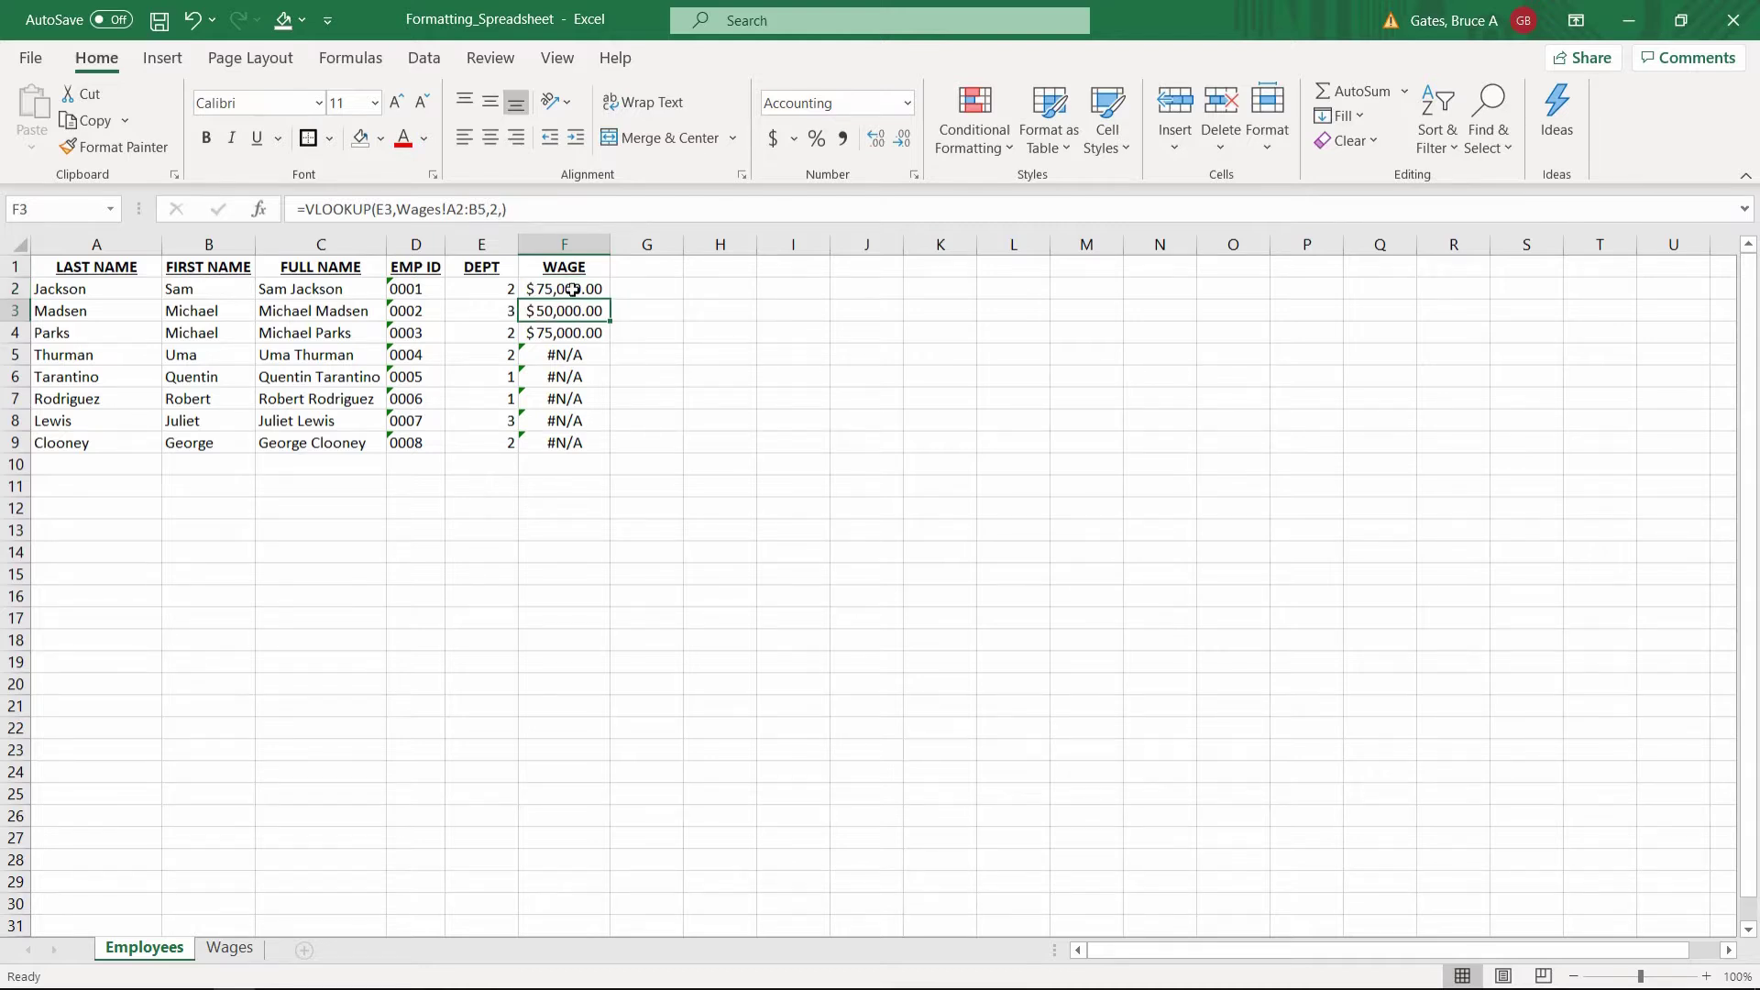
left_click(566, 288)
left_click_drag(613, 299, 597, 462)
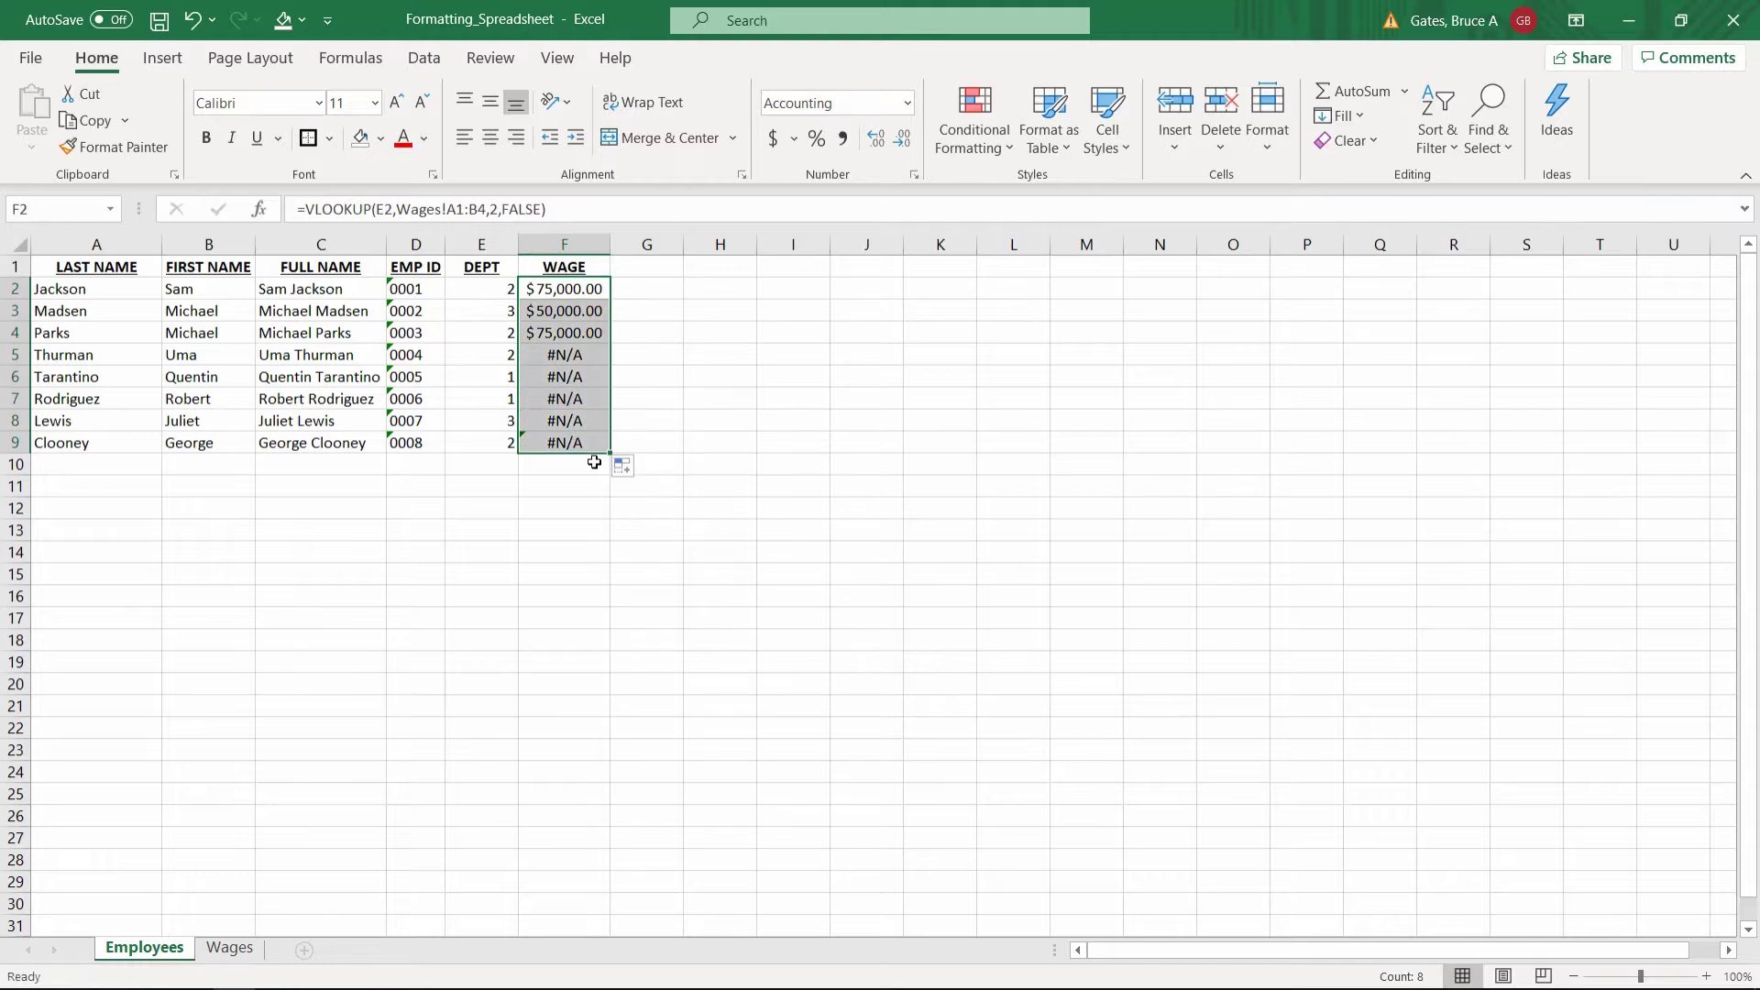
Step: Examine the filled VLOOKUP formulas down the WAGE column, comparing the table array reference in each row
left_click(575, 312)
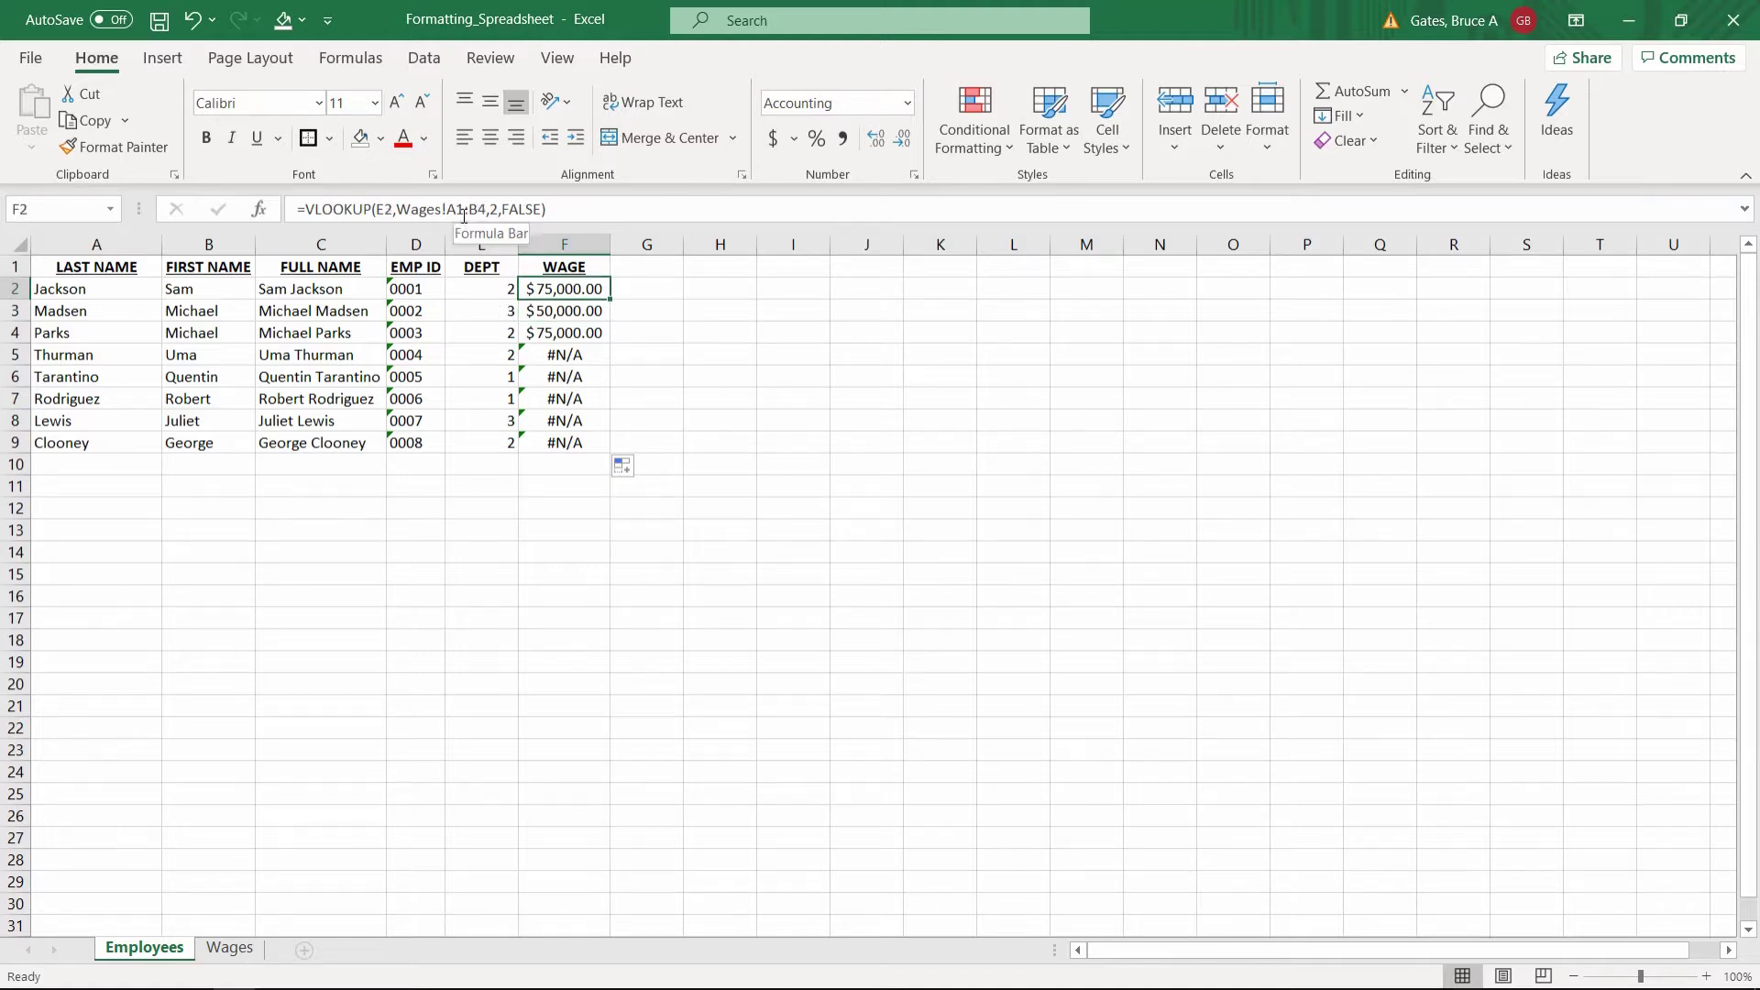
key("Down")
key("Down")
key("Down")
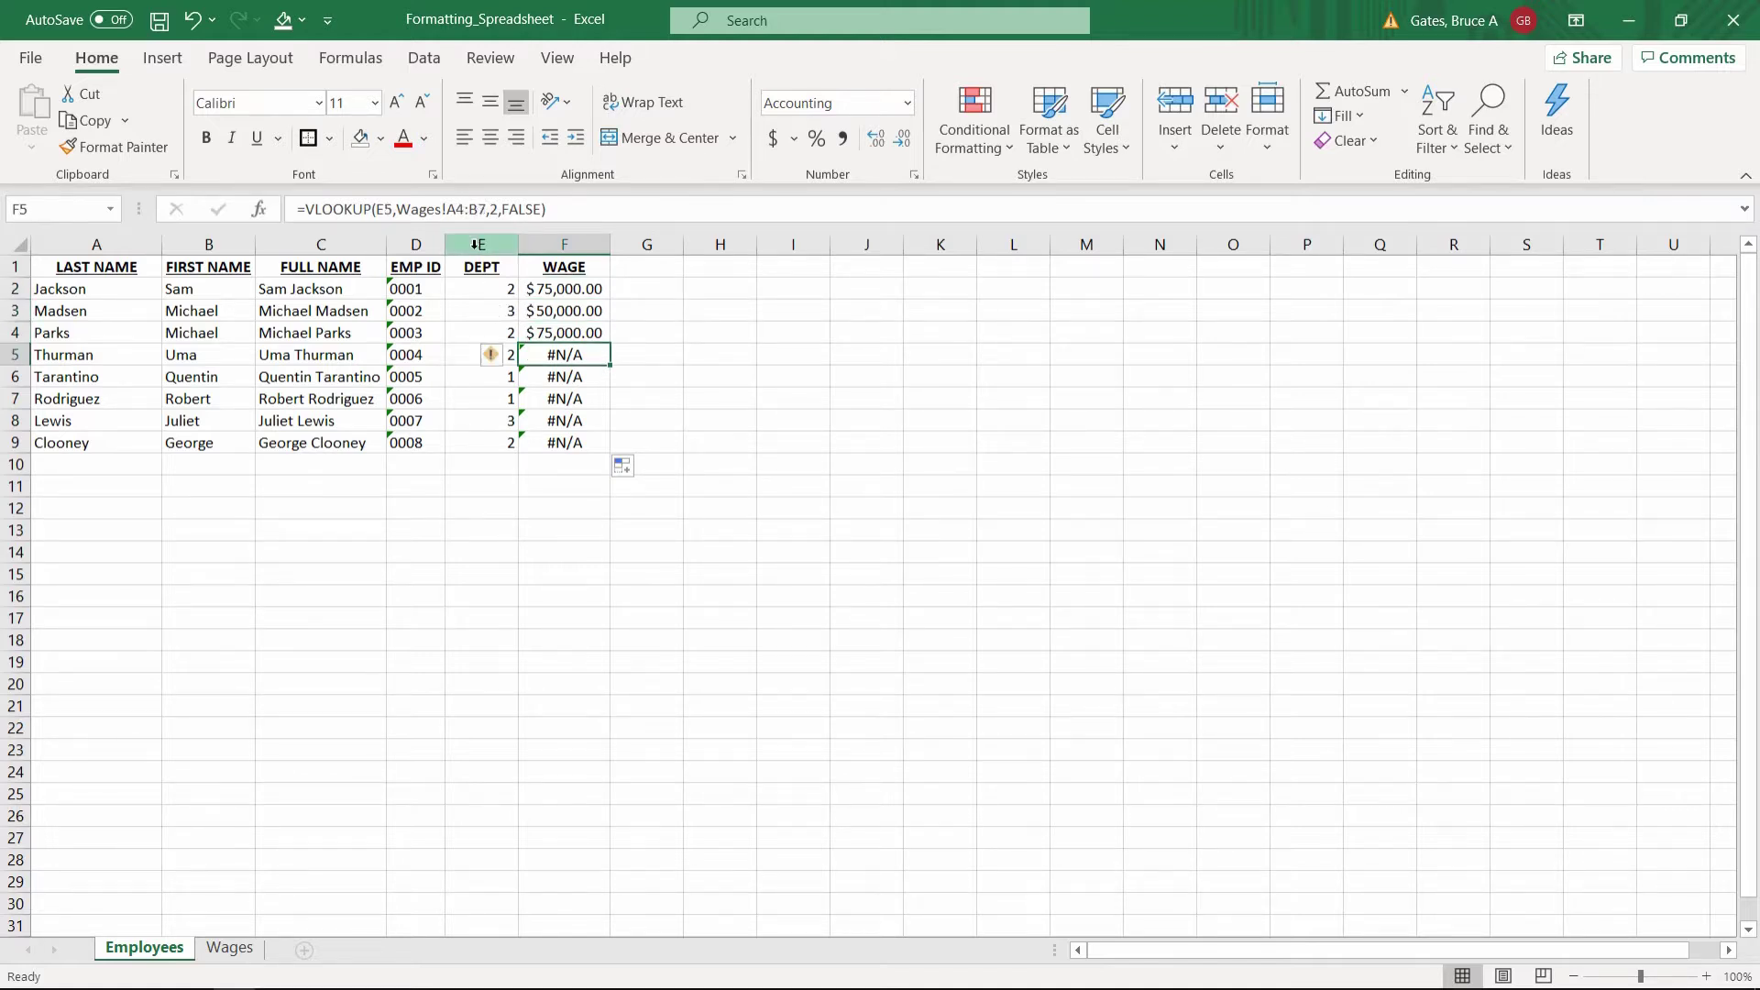
key("Down")
key("Down")
key("Down")
key("Up")
key("Up")
key("Up")
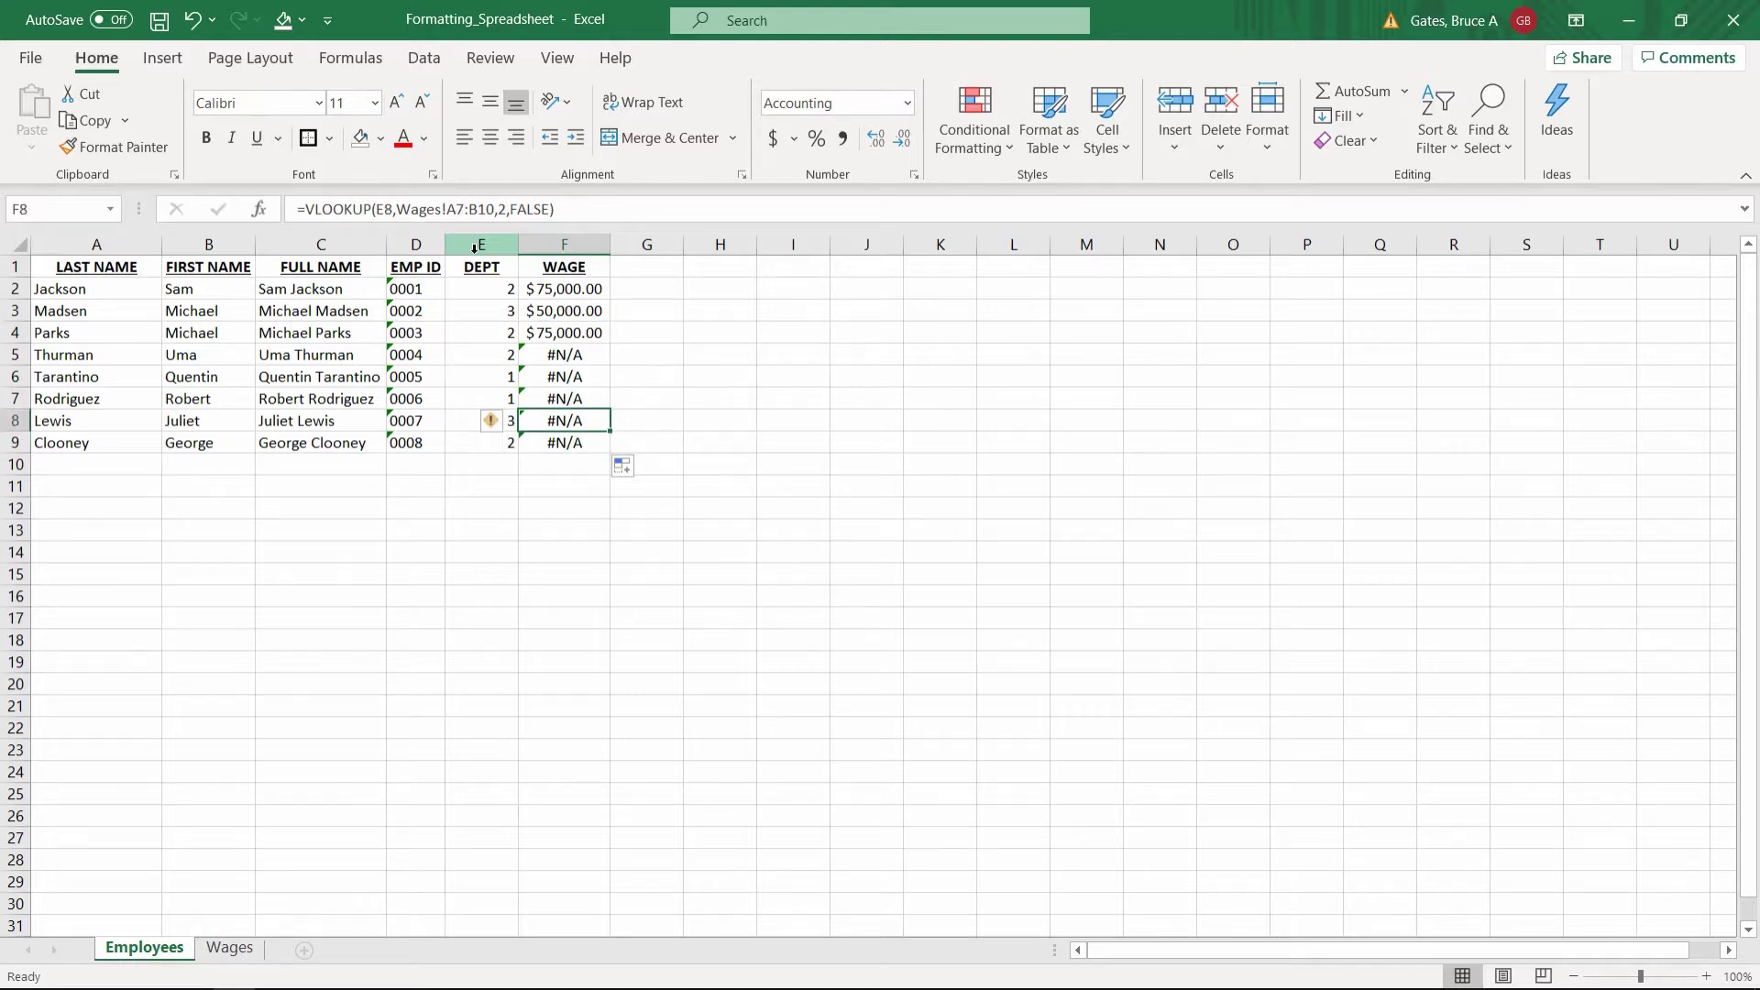
key("Up")
key("Up")
key("Up")
Step: Clear the filled VLOOKUP formulas from F3:F9 of the Employees sheet, keeping the one in F2
left_click(528, 288)
left_click_drag(581, 312, 584, 444)
key("Delete")
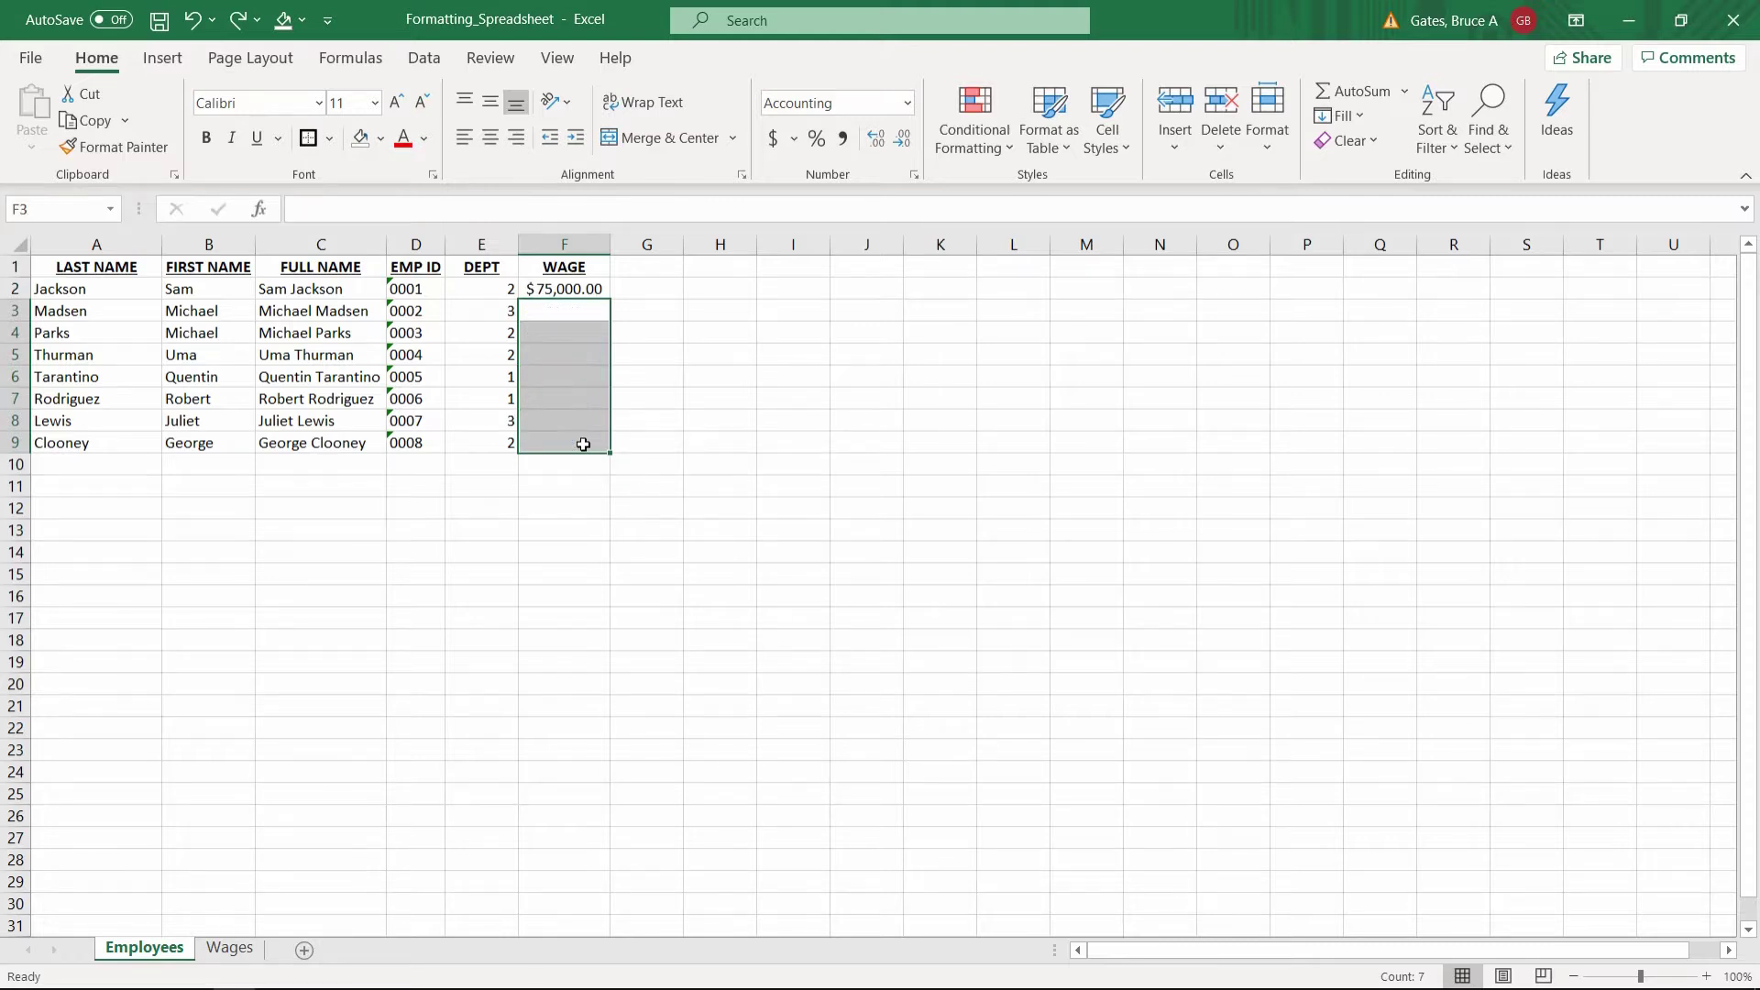
Step: Change the table array in the F2 VLOOKUP formula to the absolute reference Wages!$A$1:$B$4
left_click(567, 290)
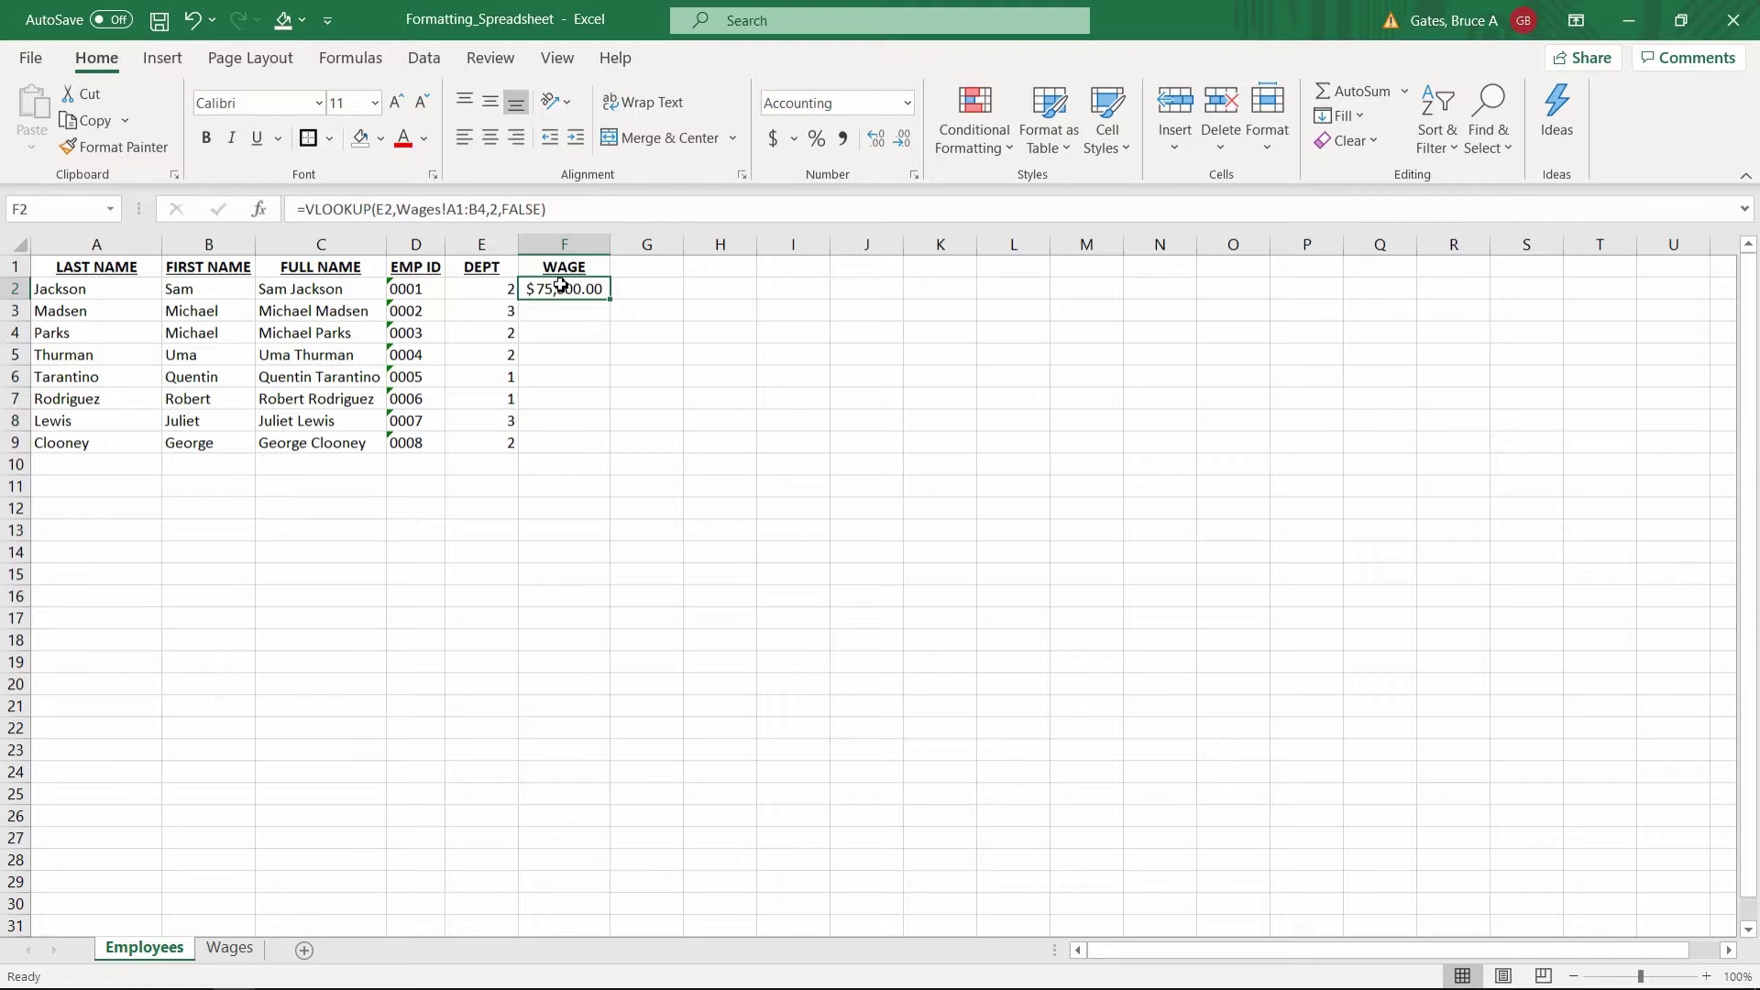
left_click(451, 209)
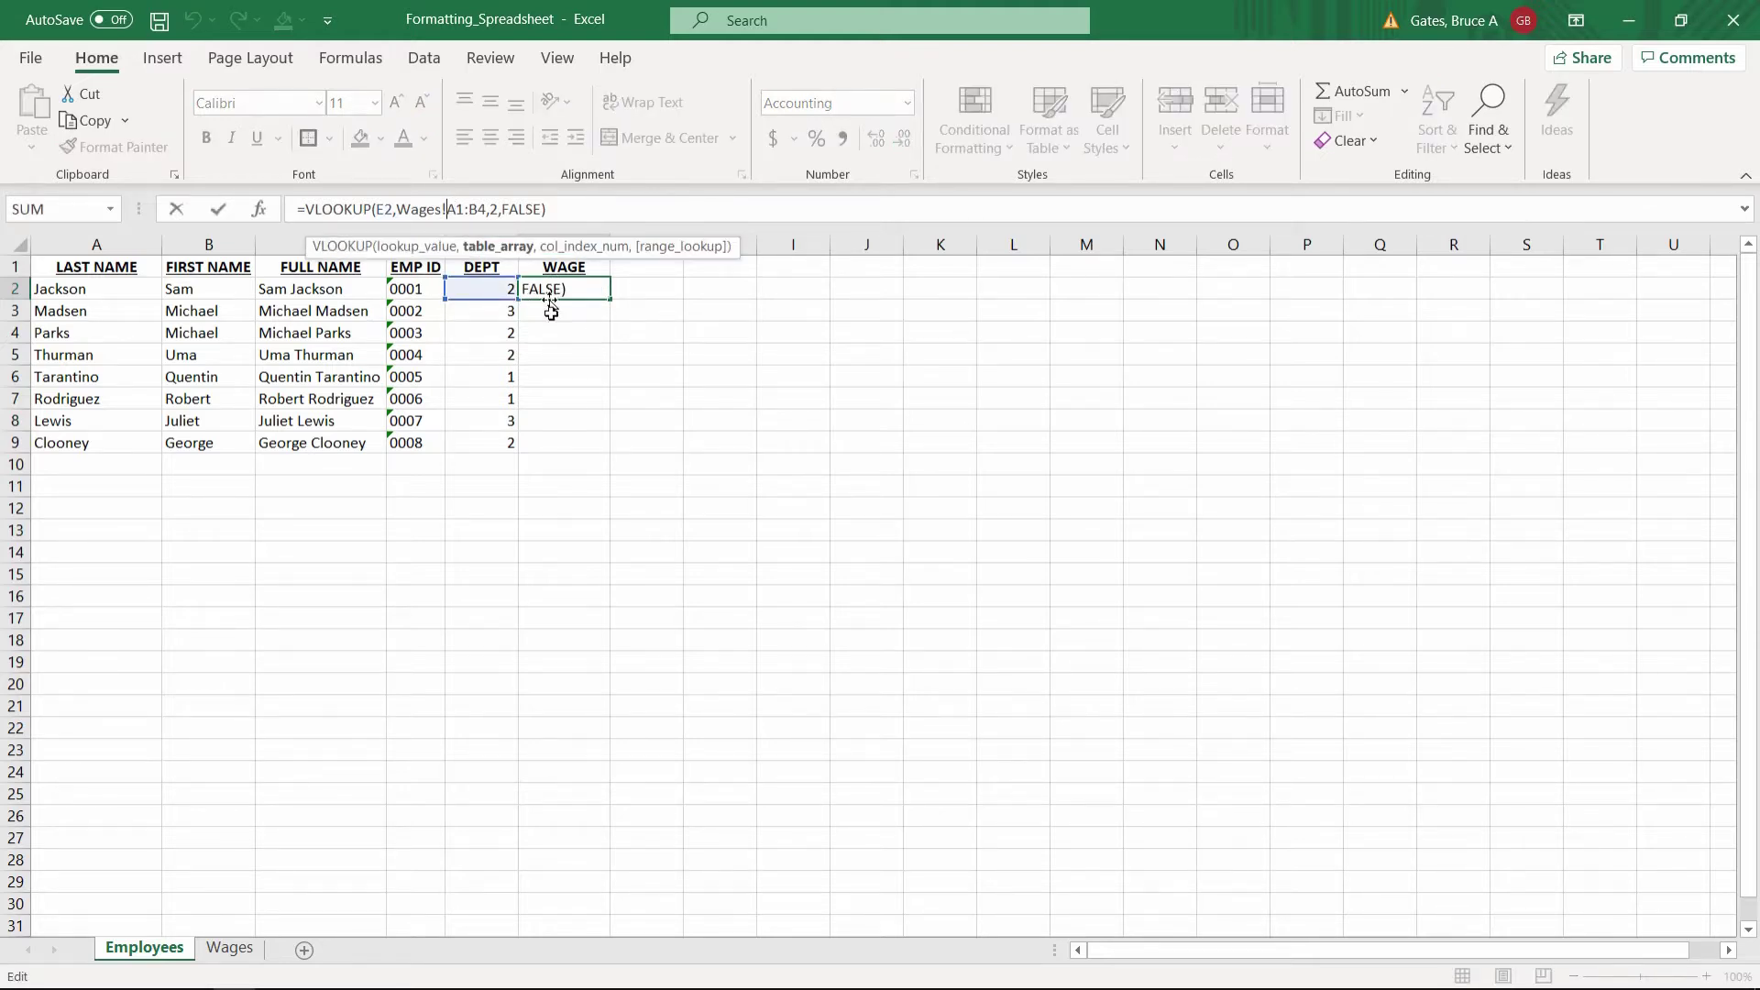
key("Escape")
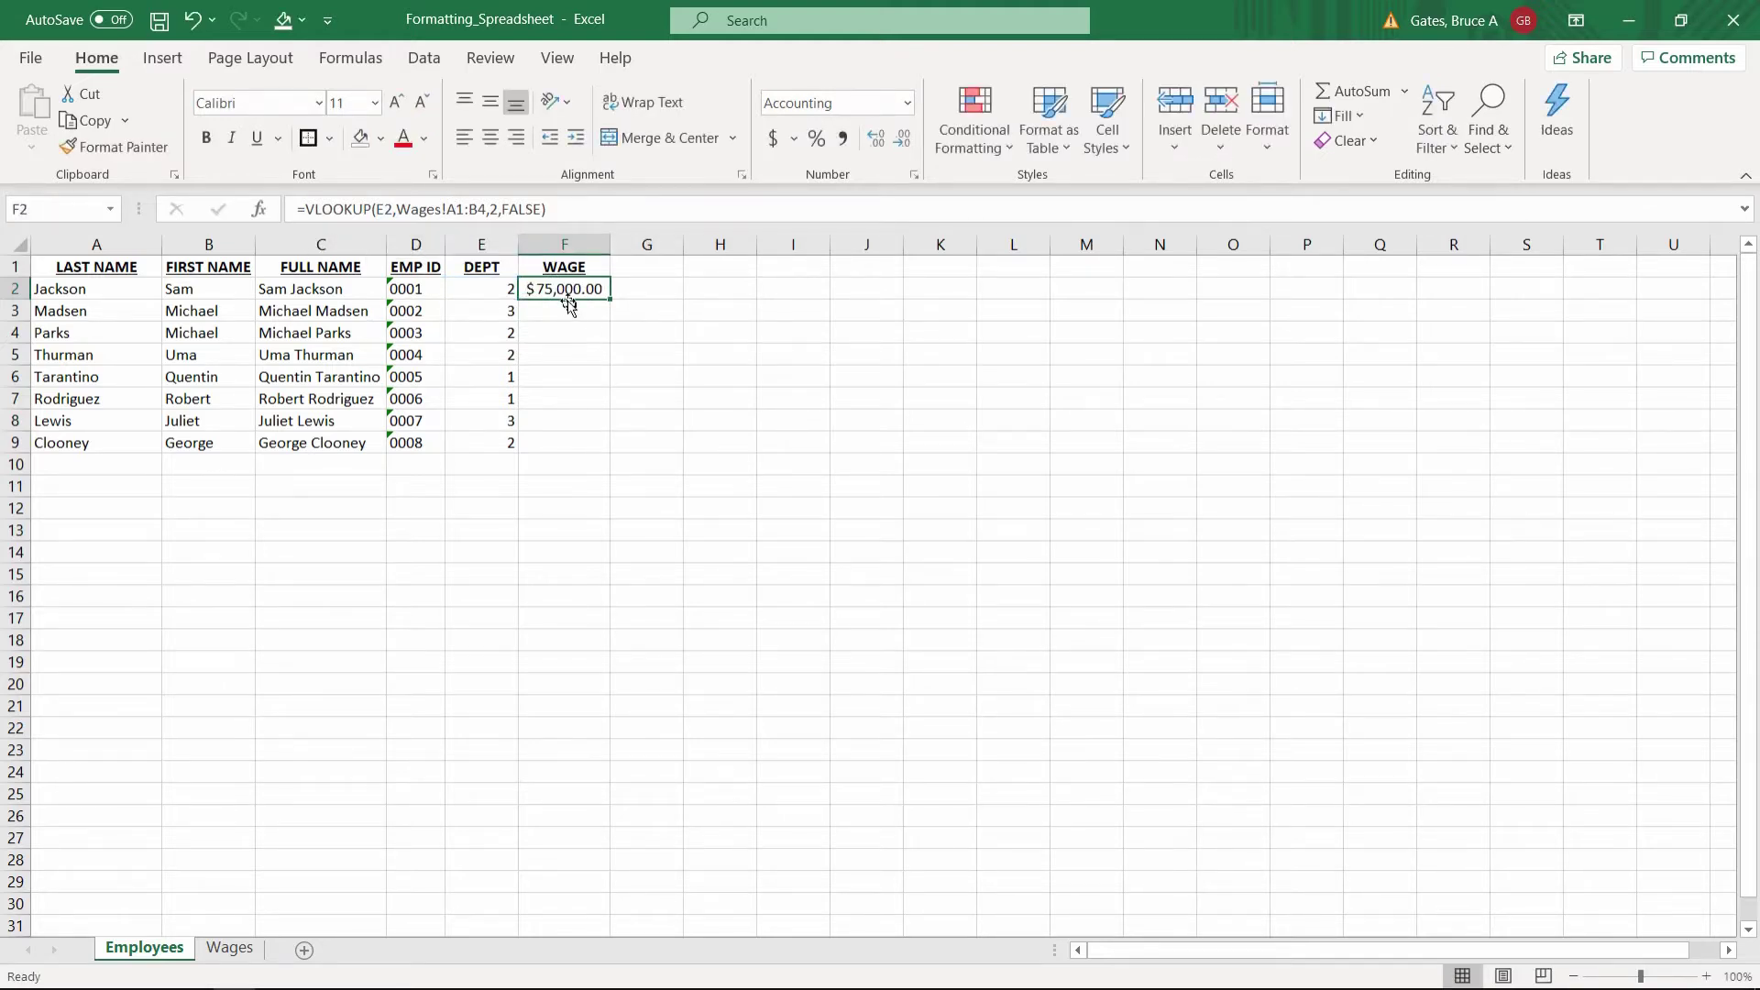
left_click(444, 209)
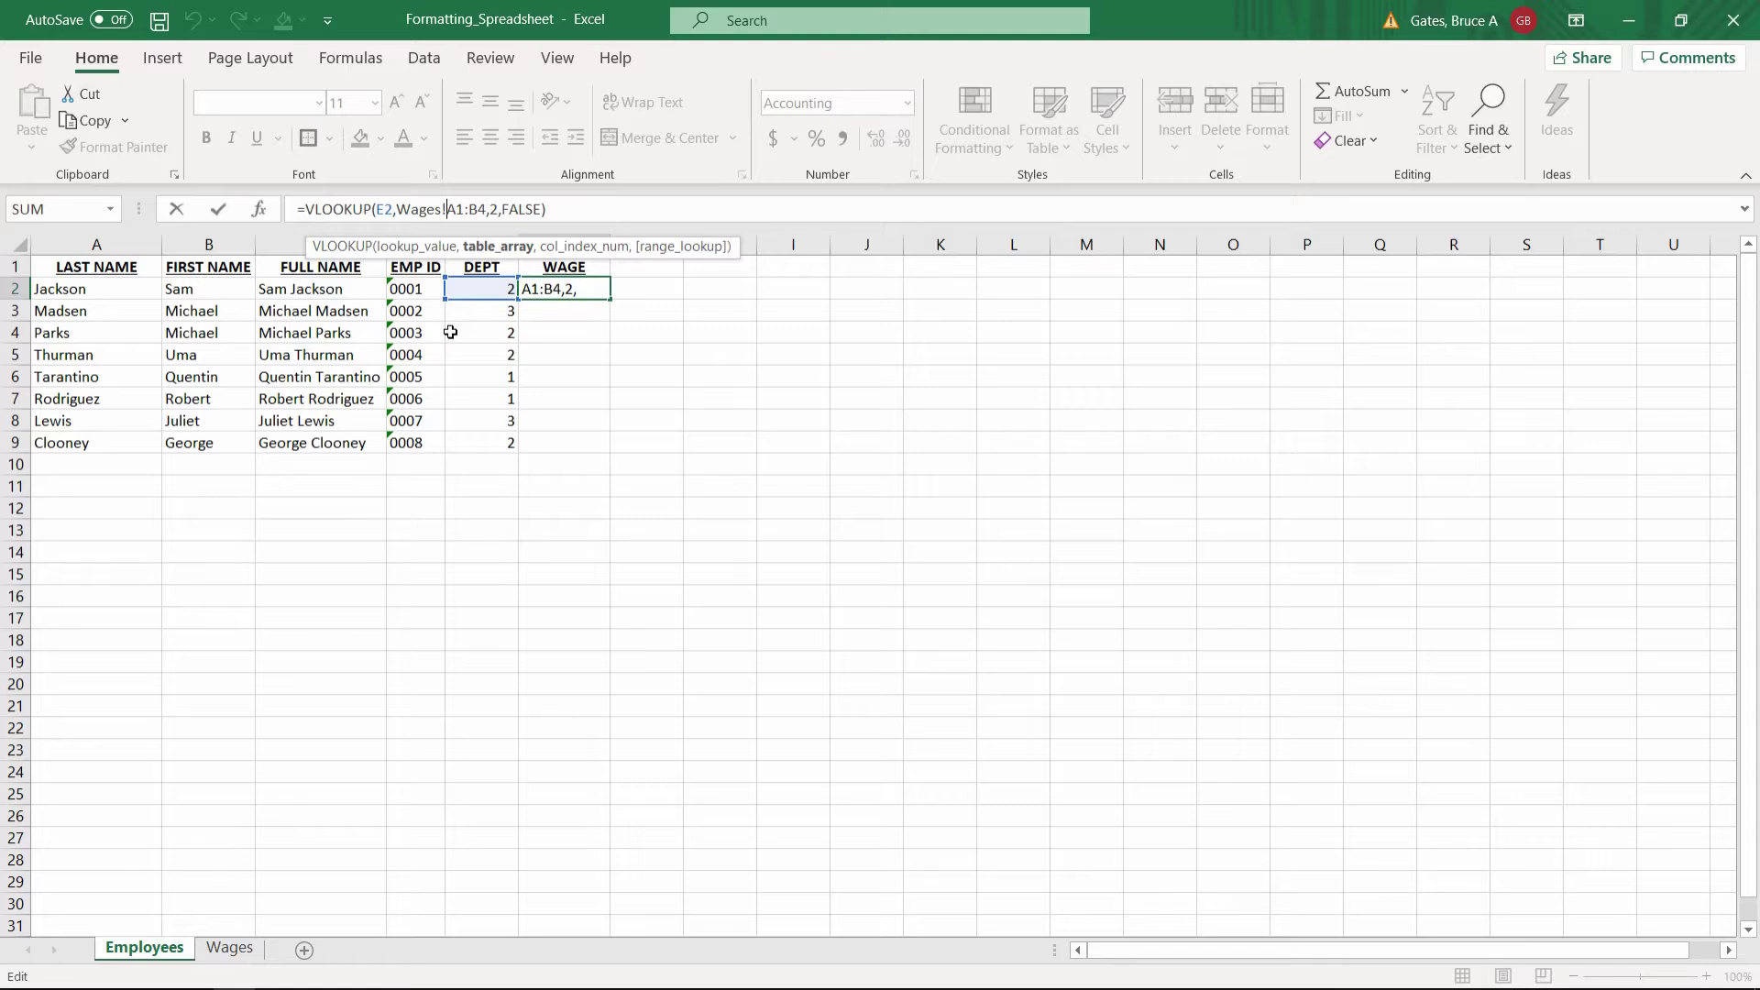
type("$")
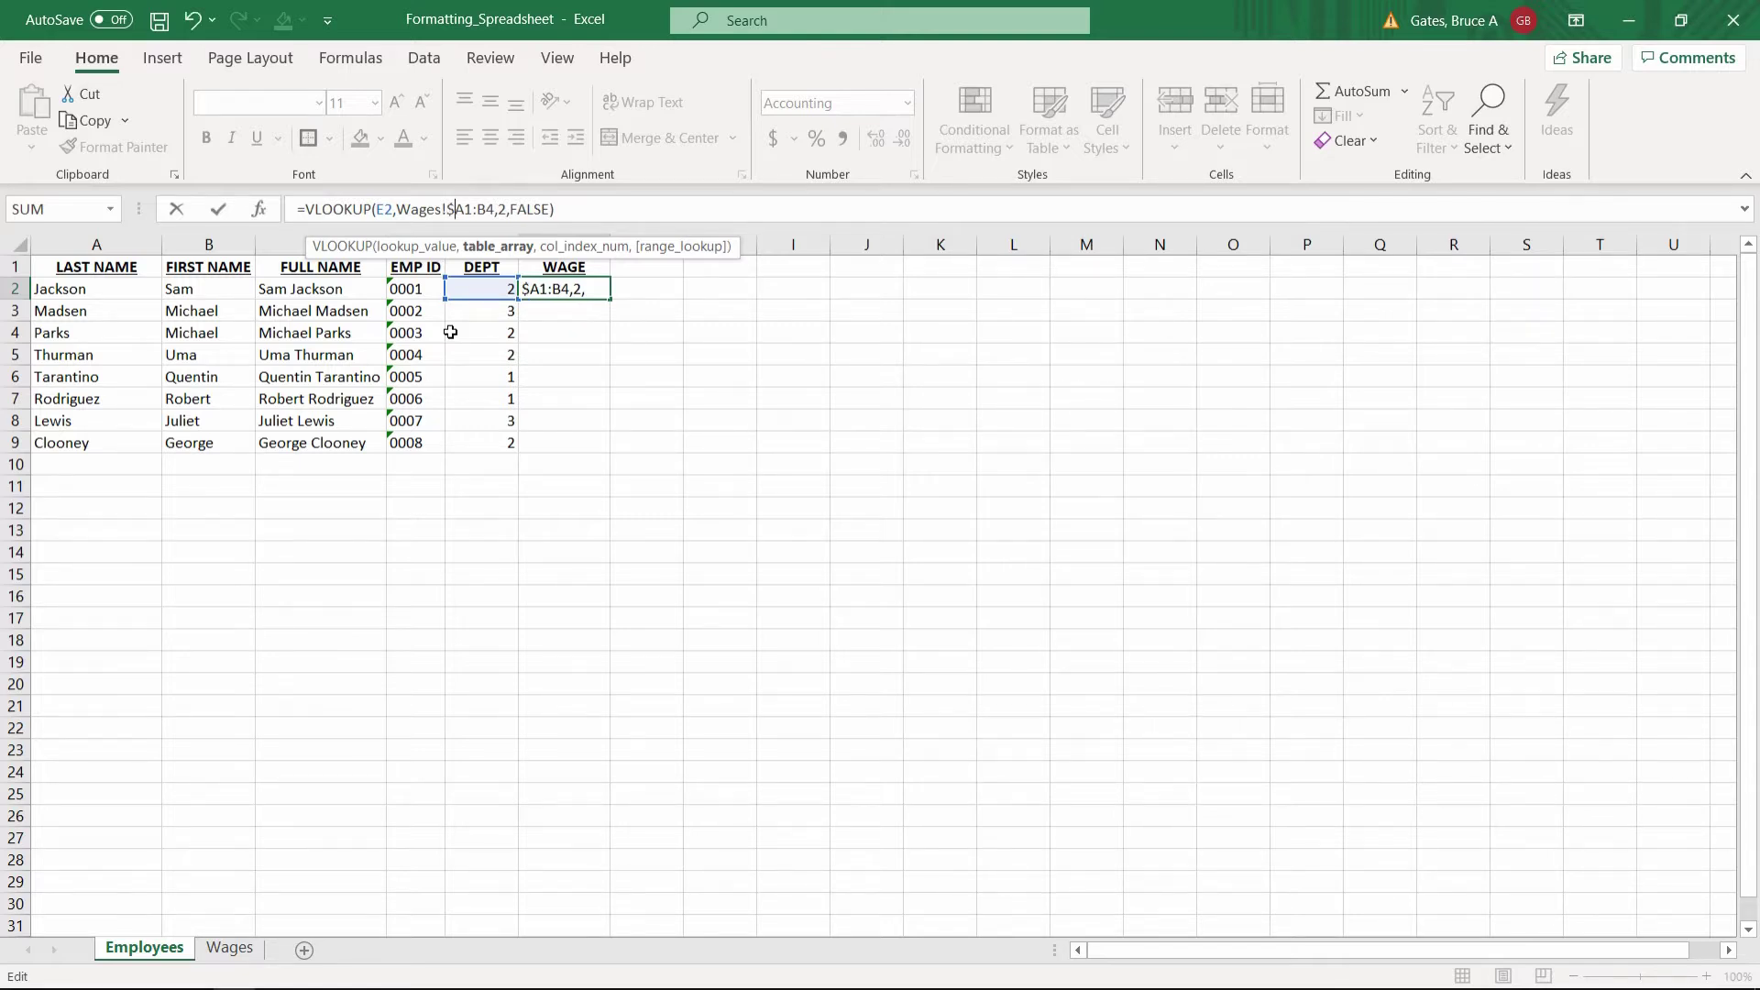
type("$1:$B$")
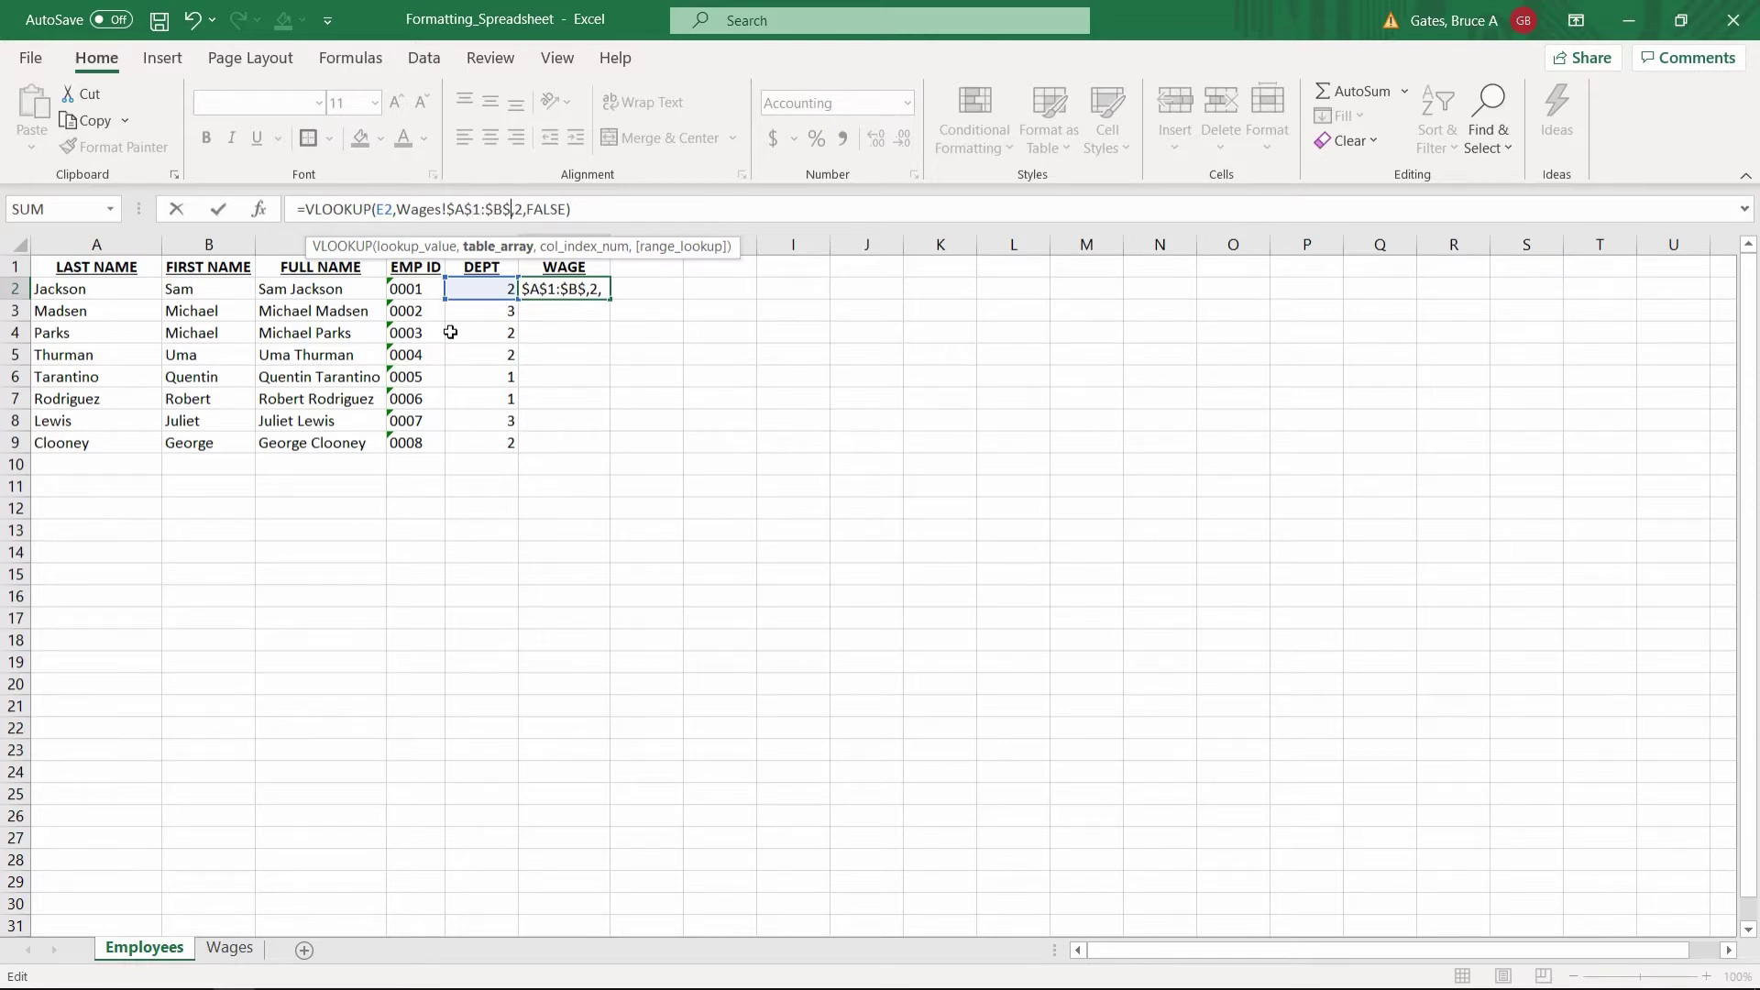
type("4")
key("Return")
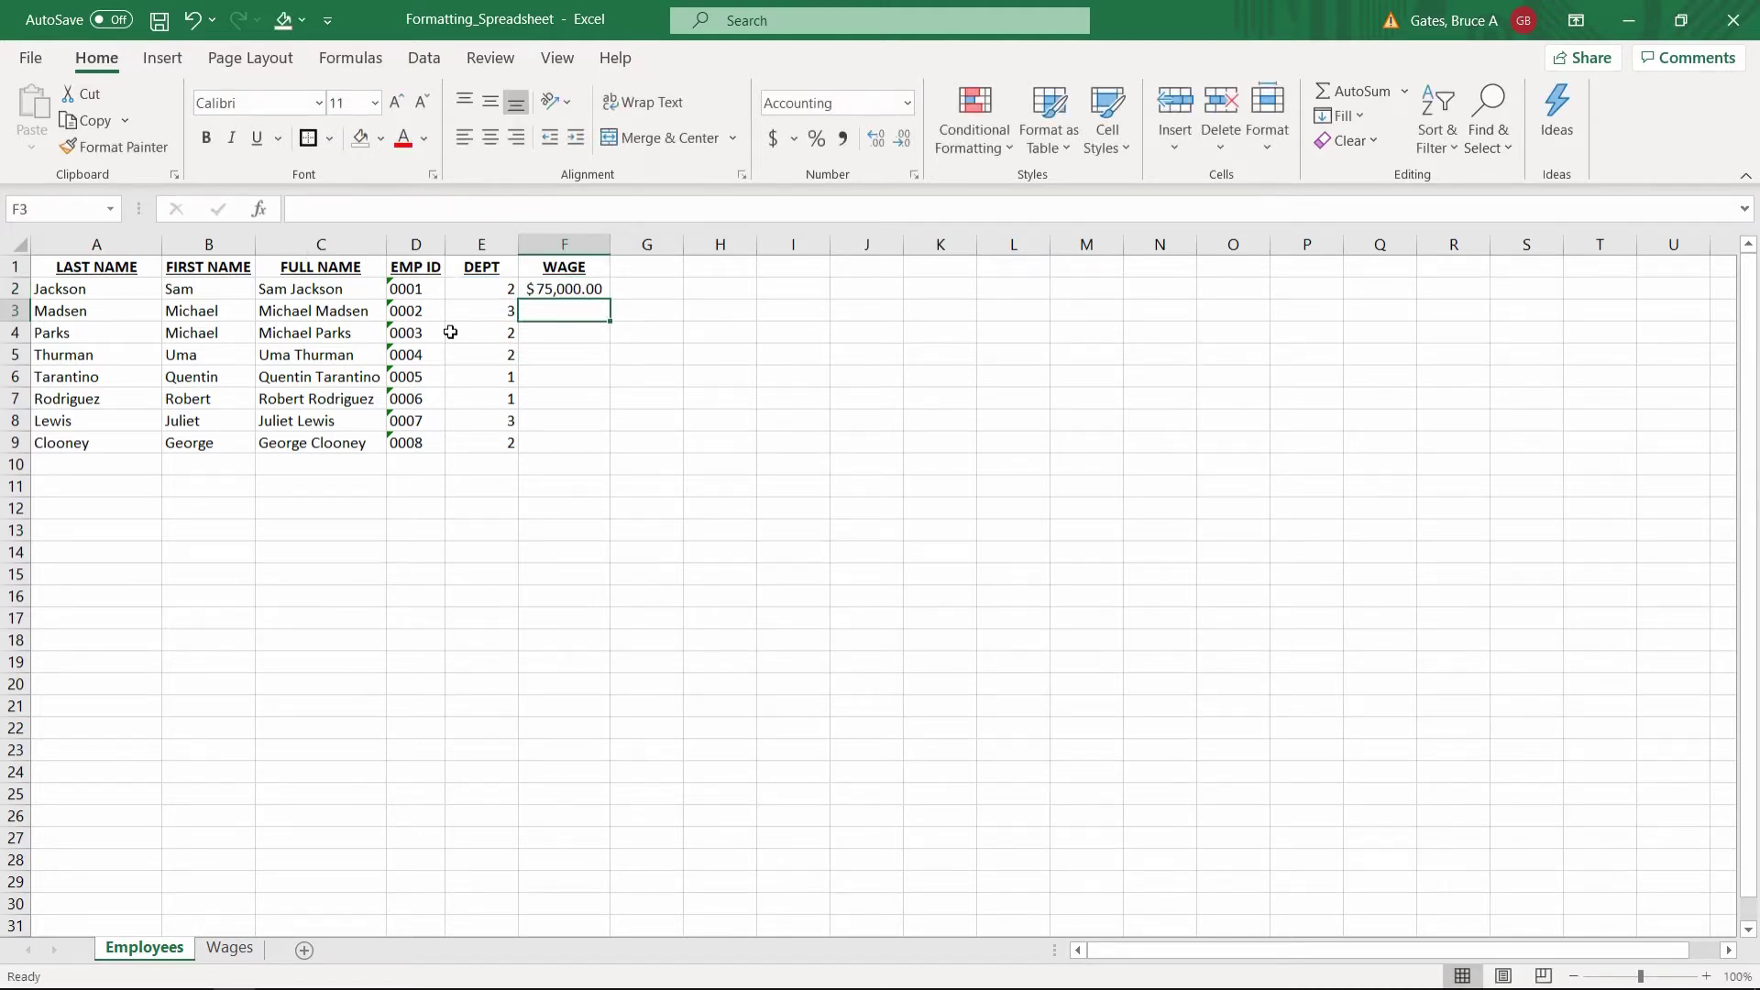
Step: Review the absolute table array in the F2 formula, and fill the VLOOKUP from F2 down through F9
left_click(547, 291)
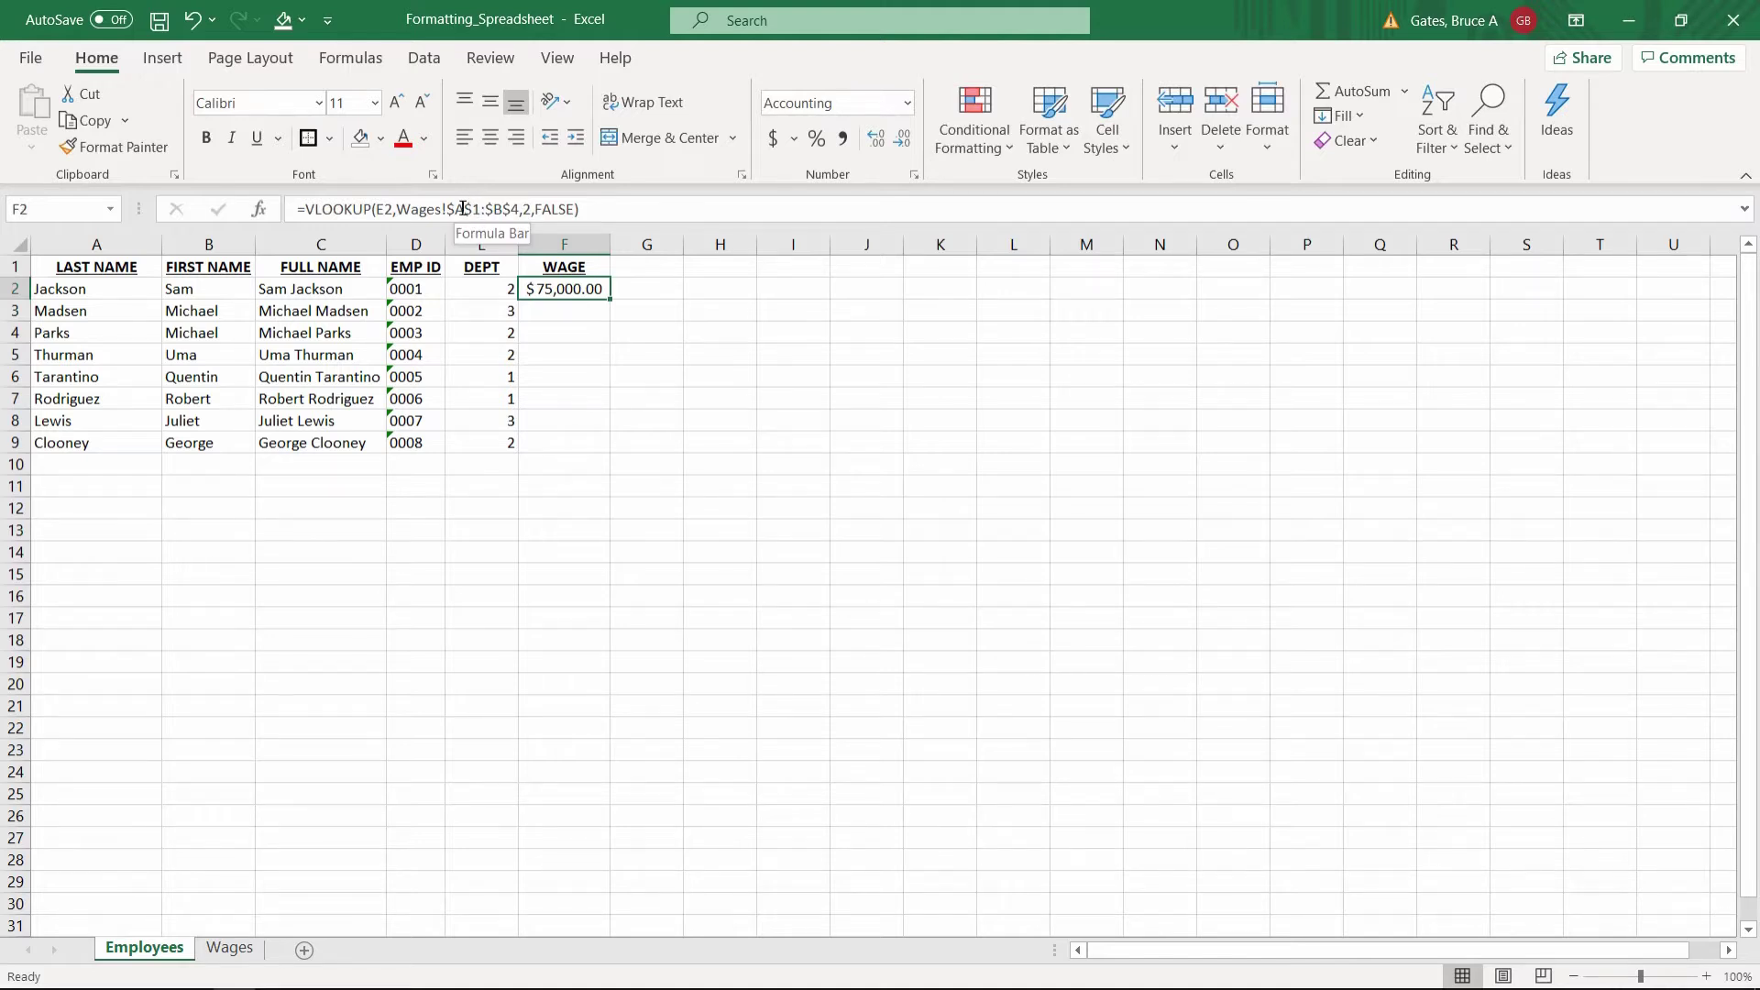
left_click(458, 210)
left_click(481, 211)
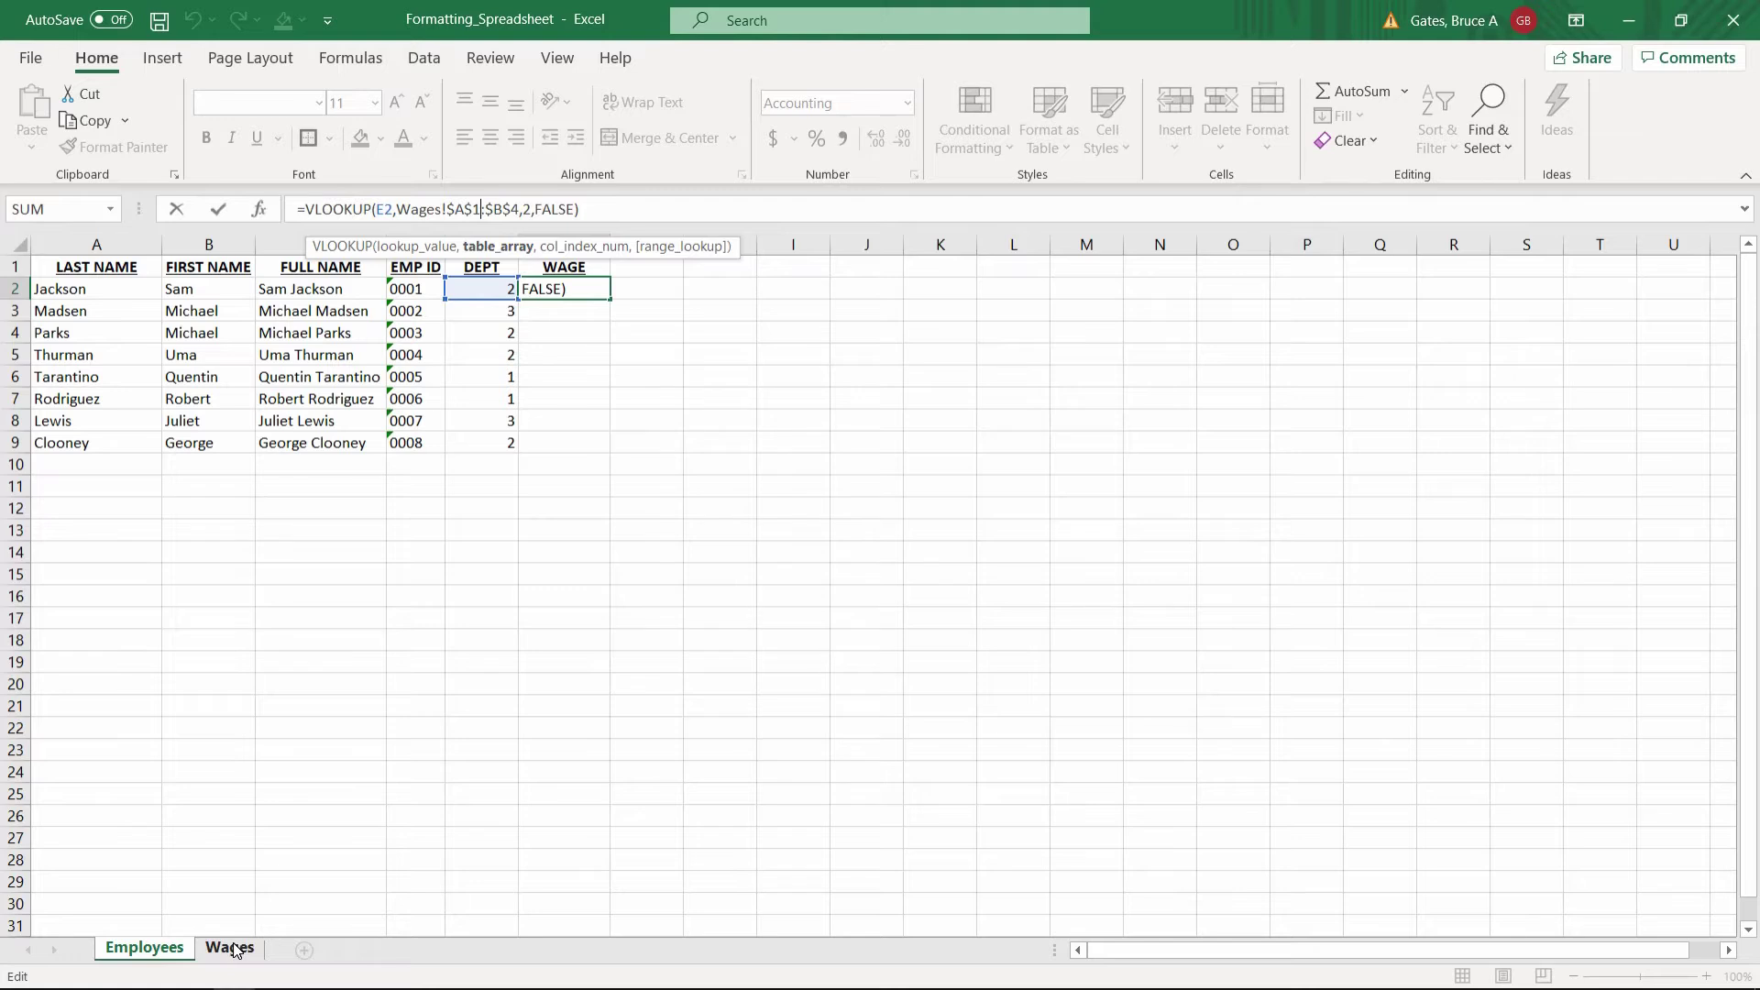
left_click(623, 202)
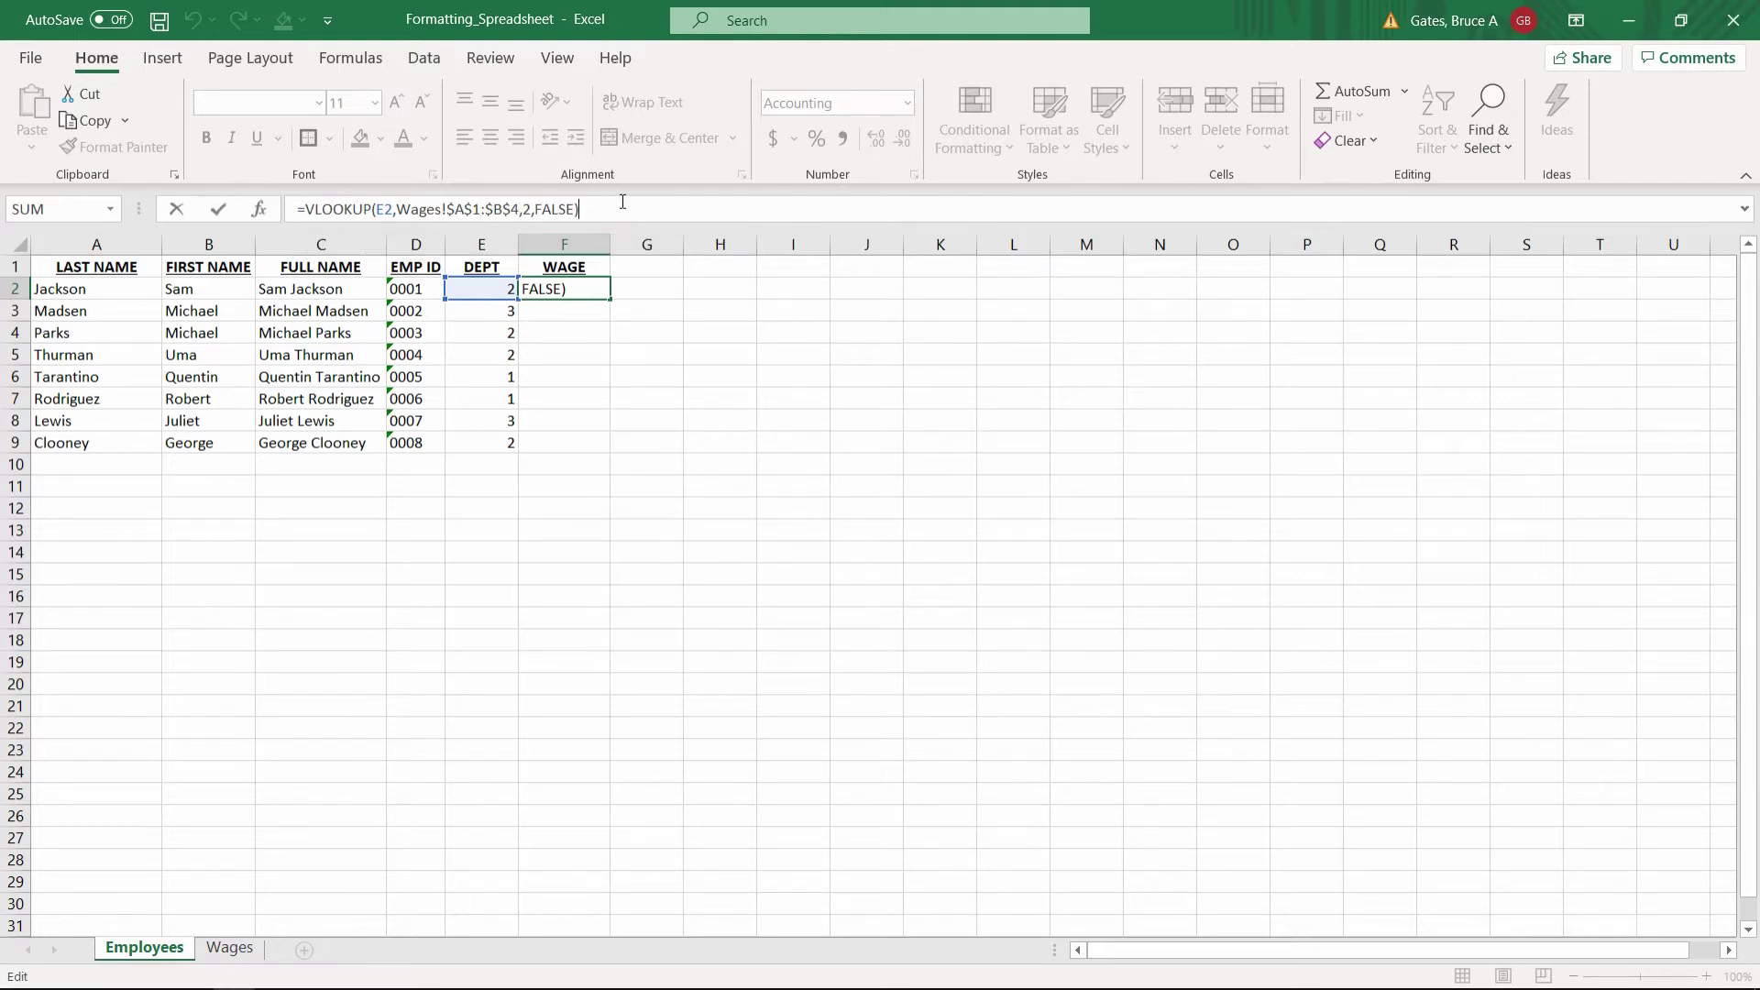
key("Return")
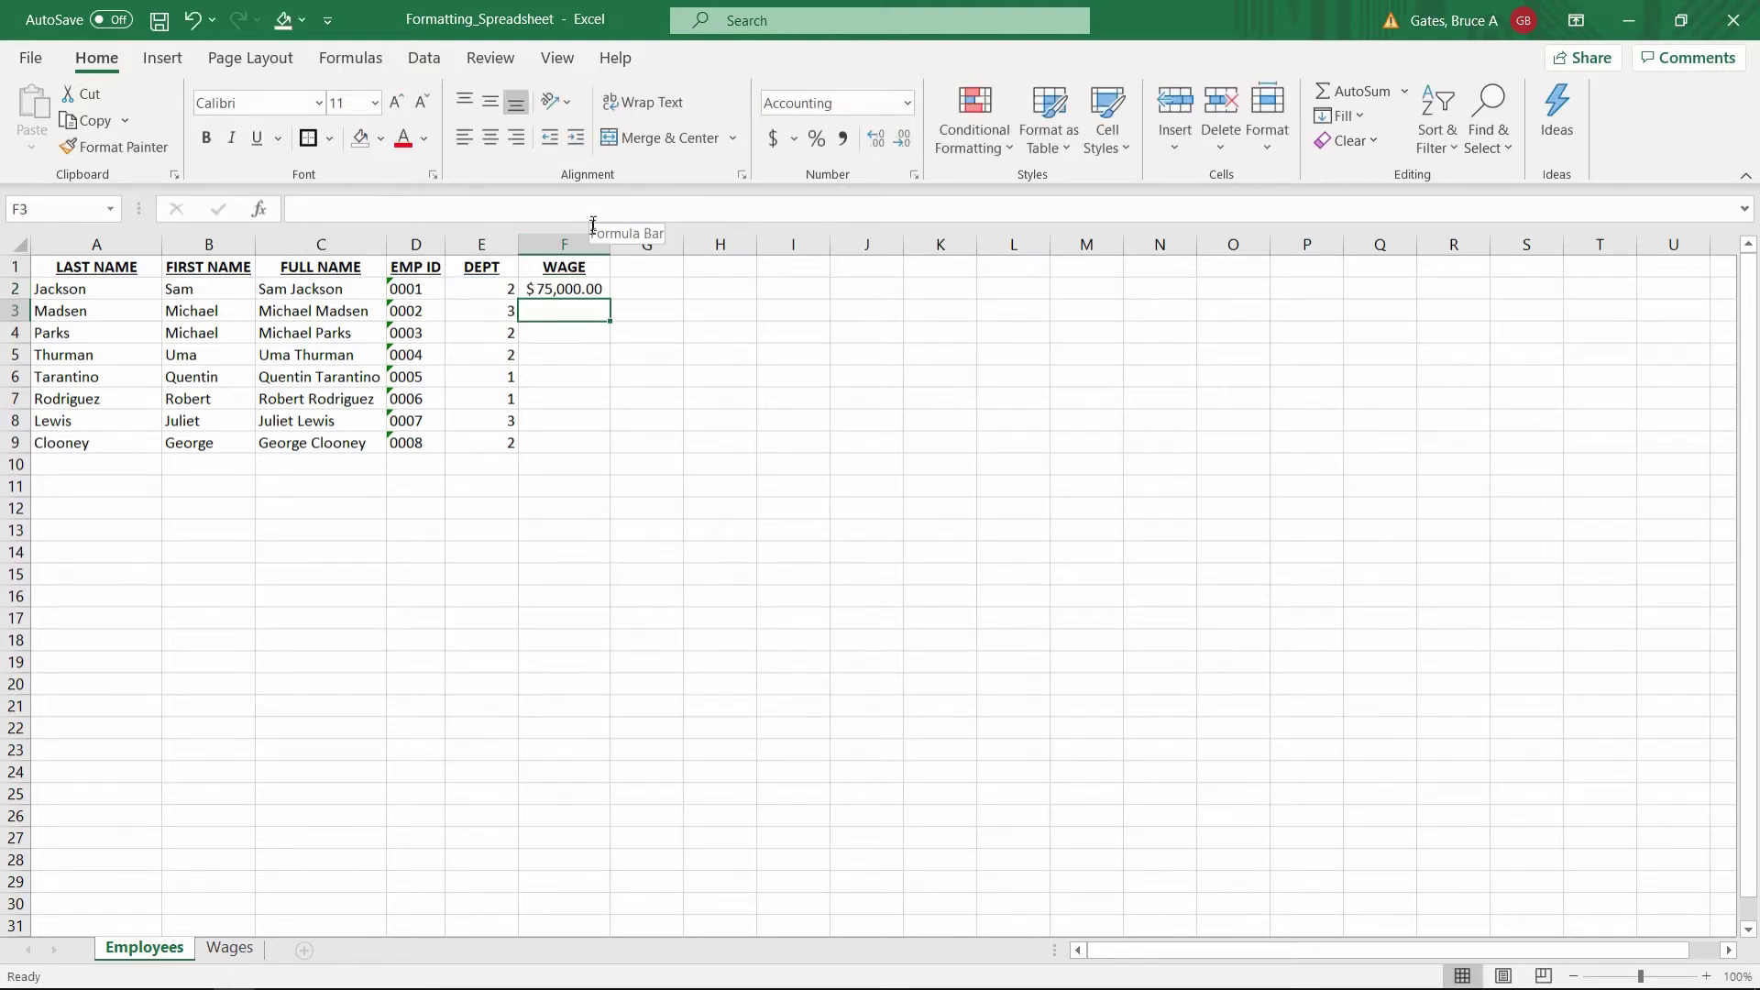
left_click(564, 292)
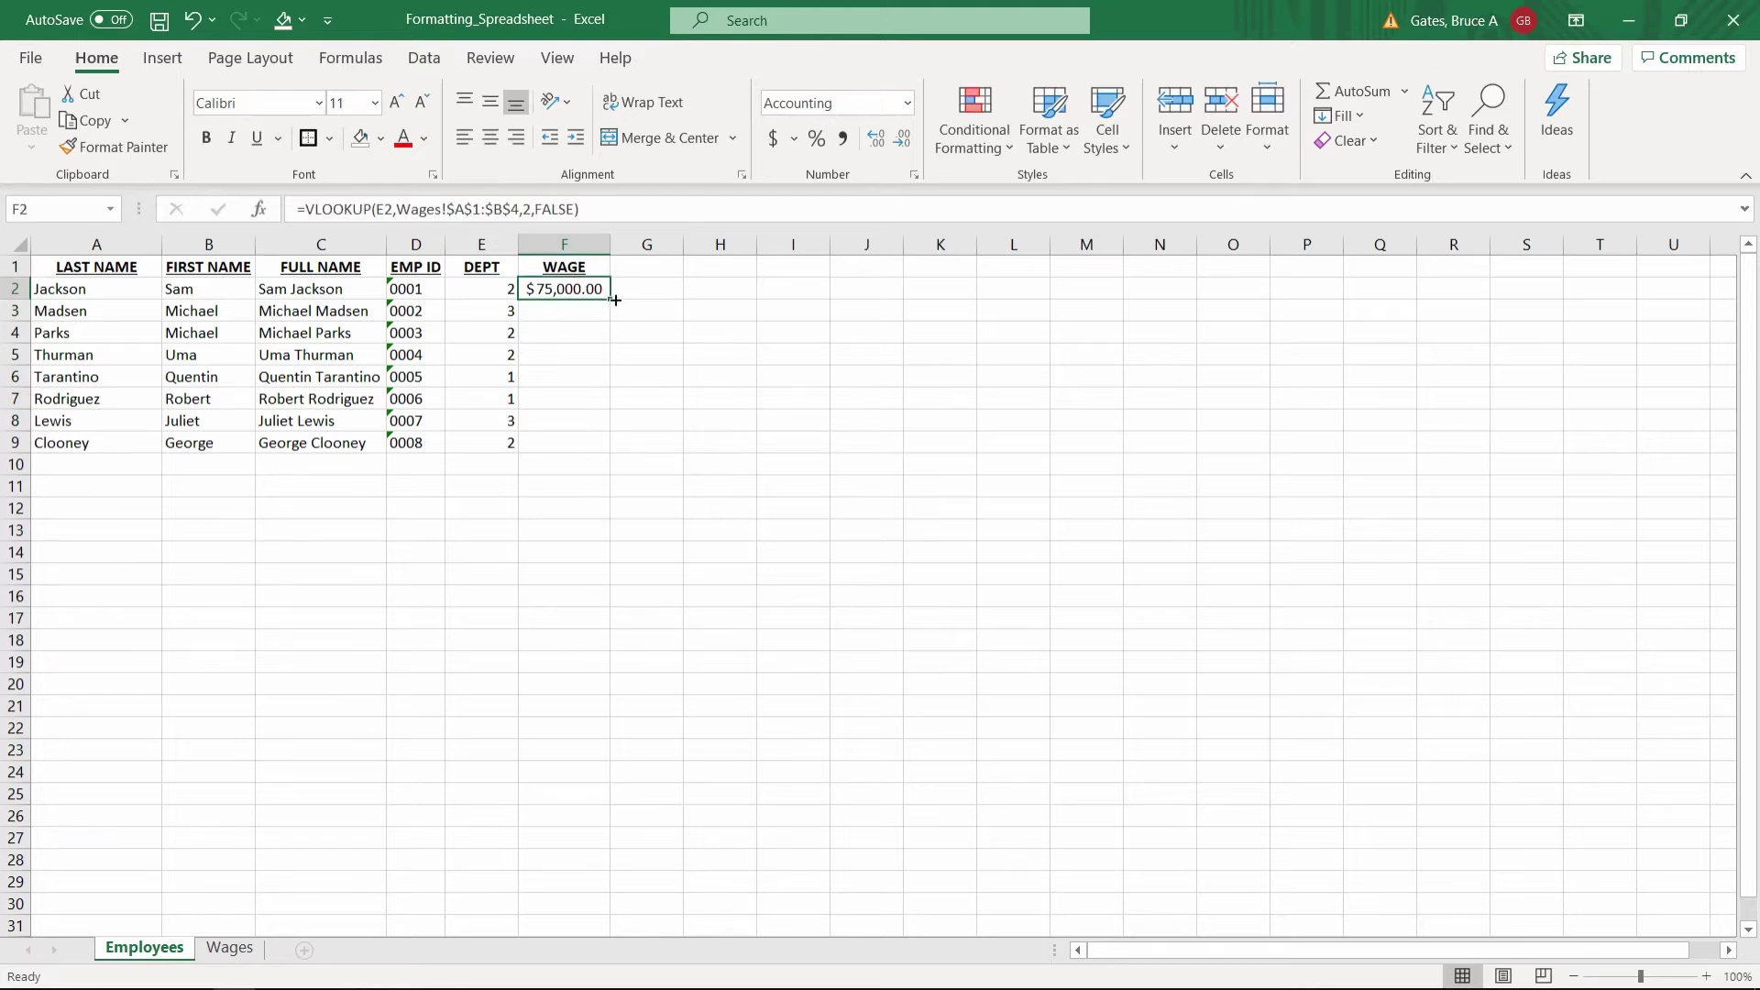
left_click_drag(614, 296, 586, 446)
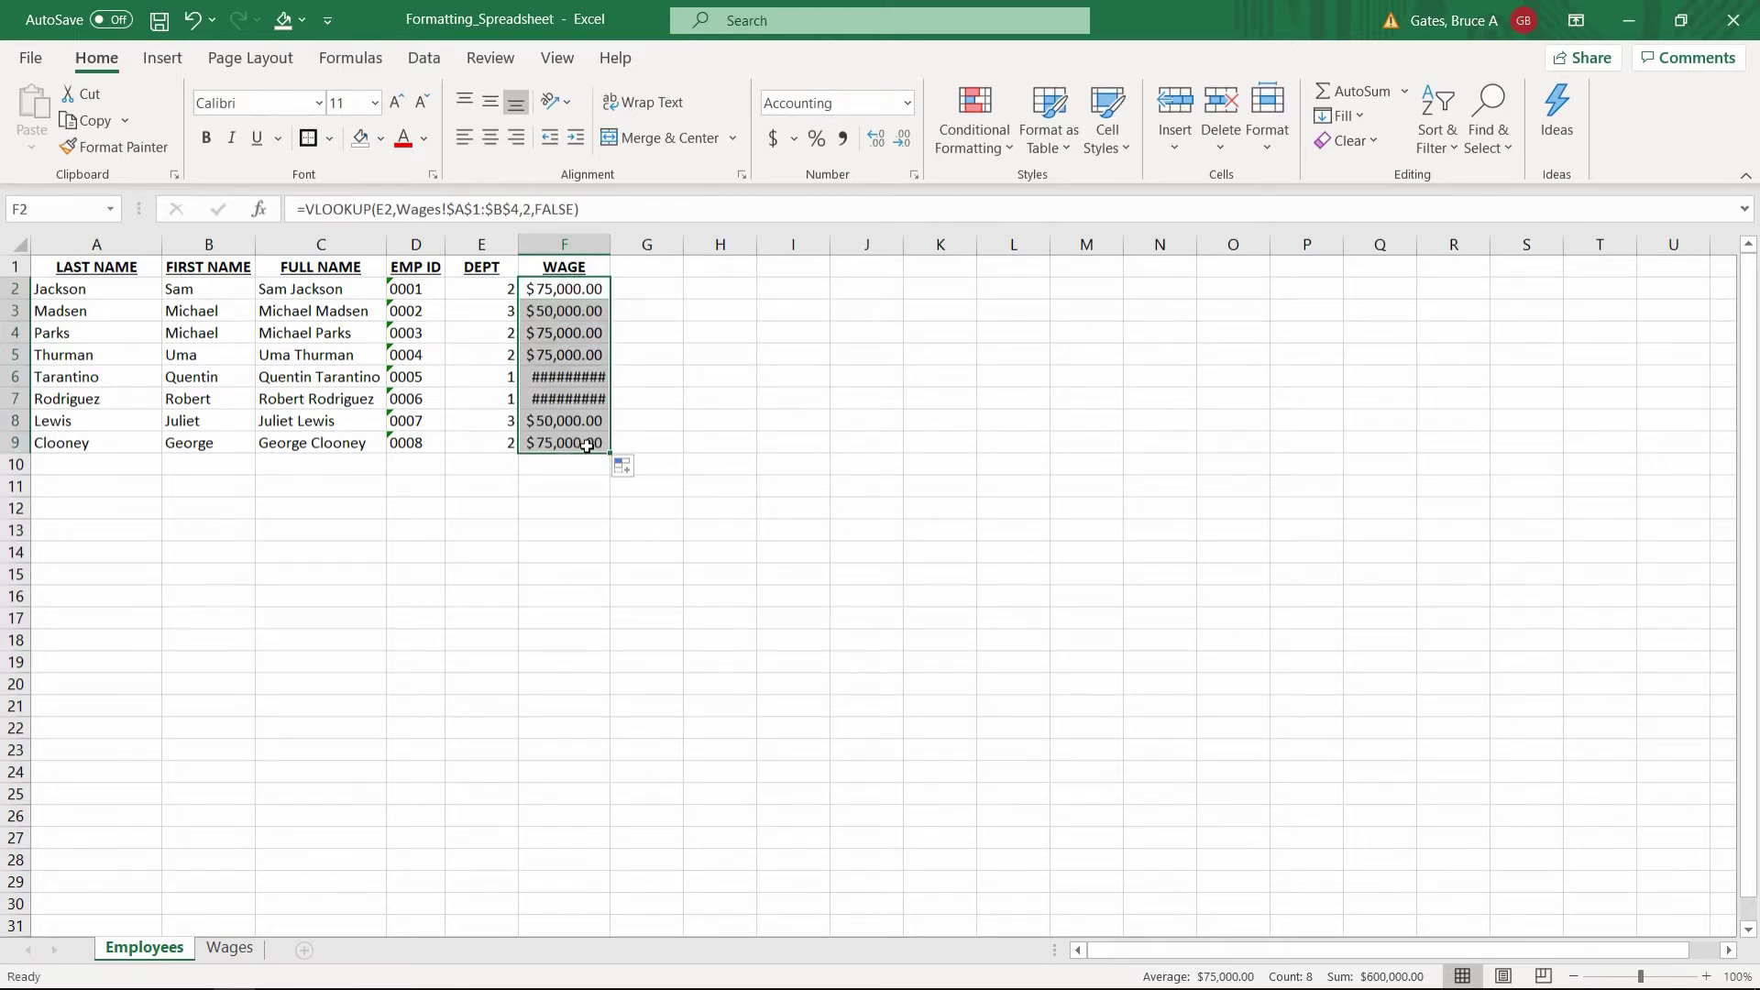
Step: Widen the WAGE column just enough to display the full wage amounts
double_click(616, 246)
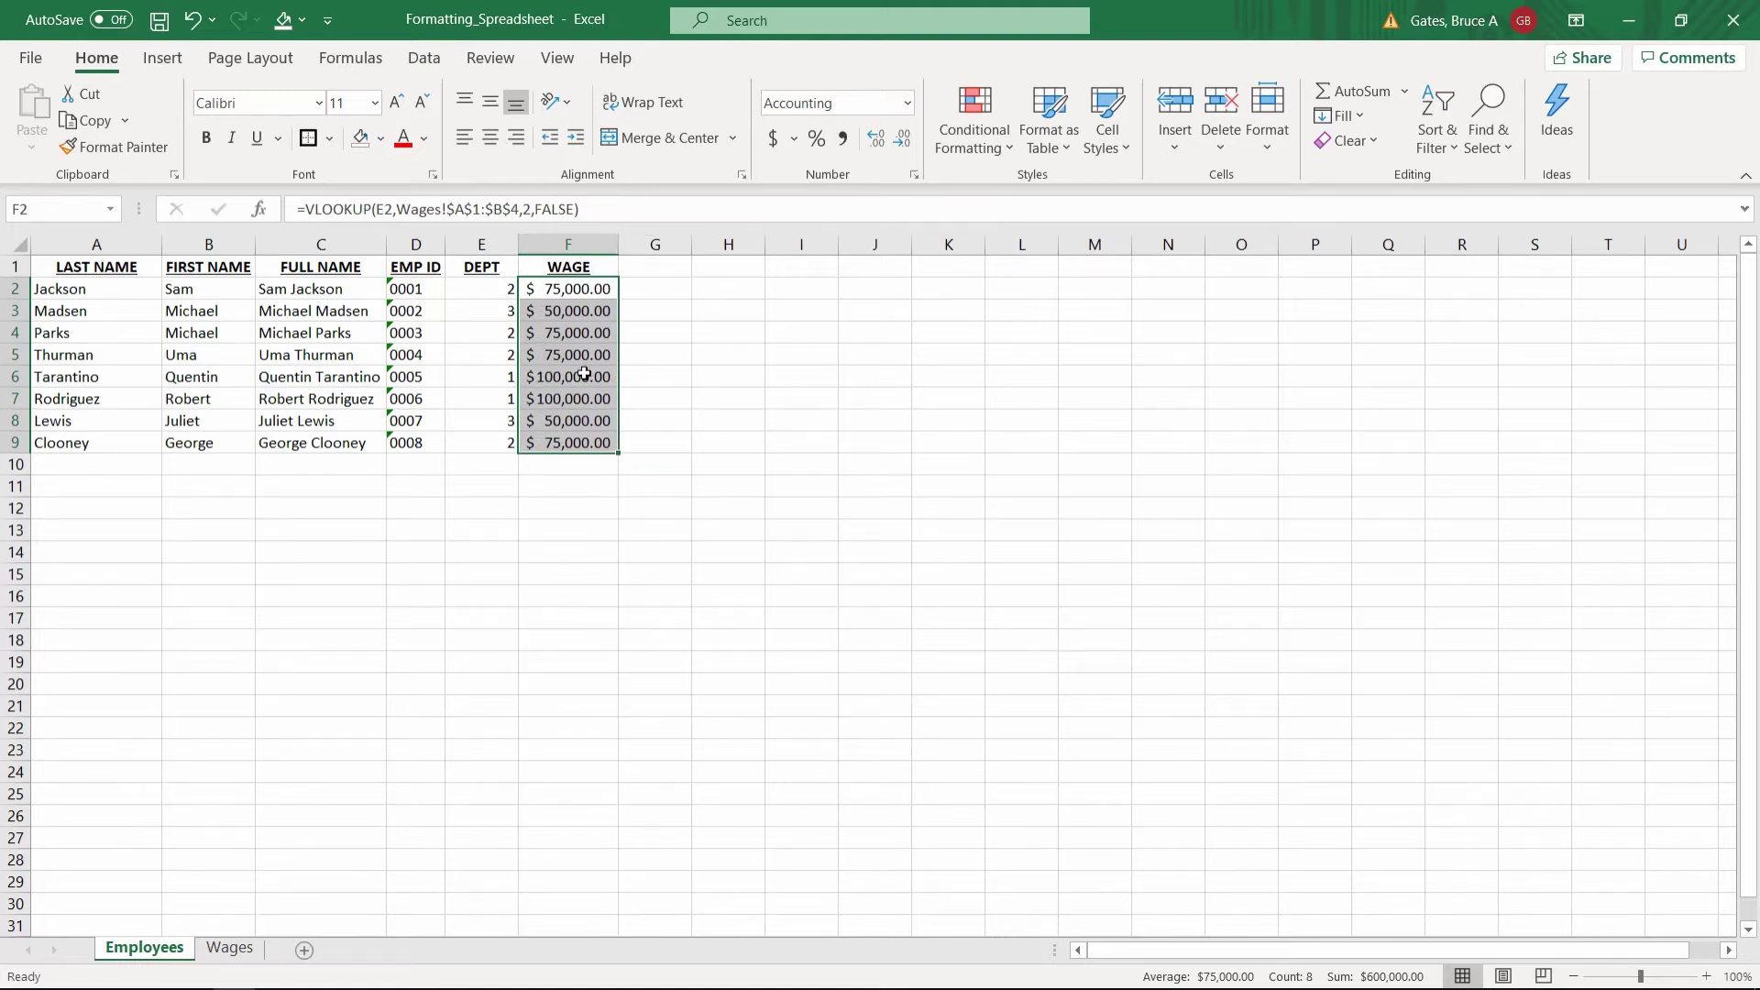
key("ctrl+z")
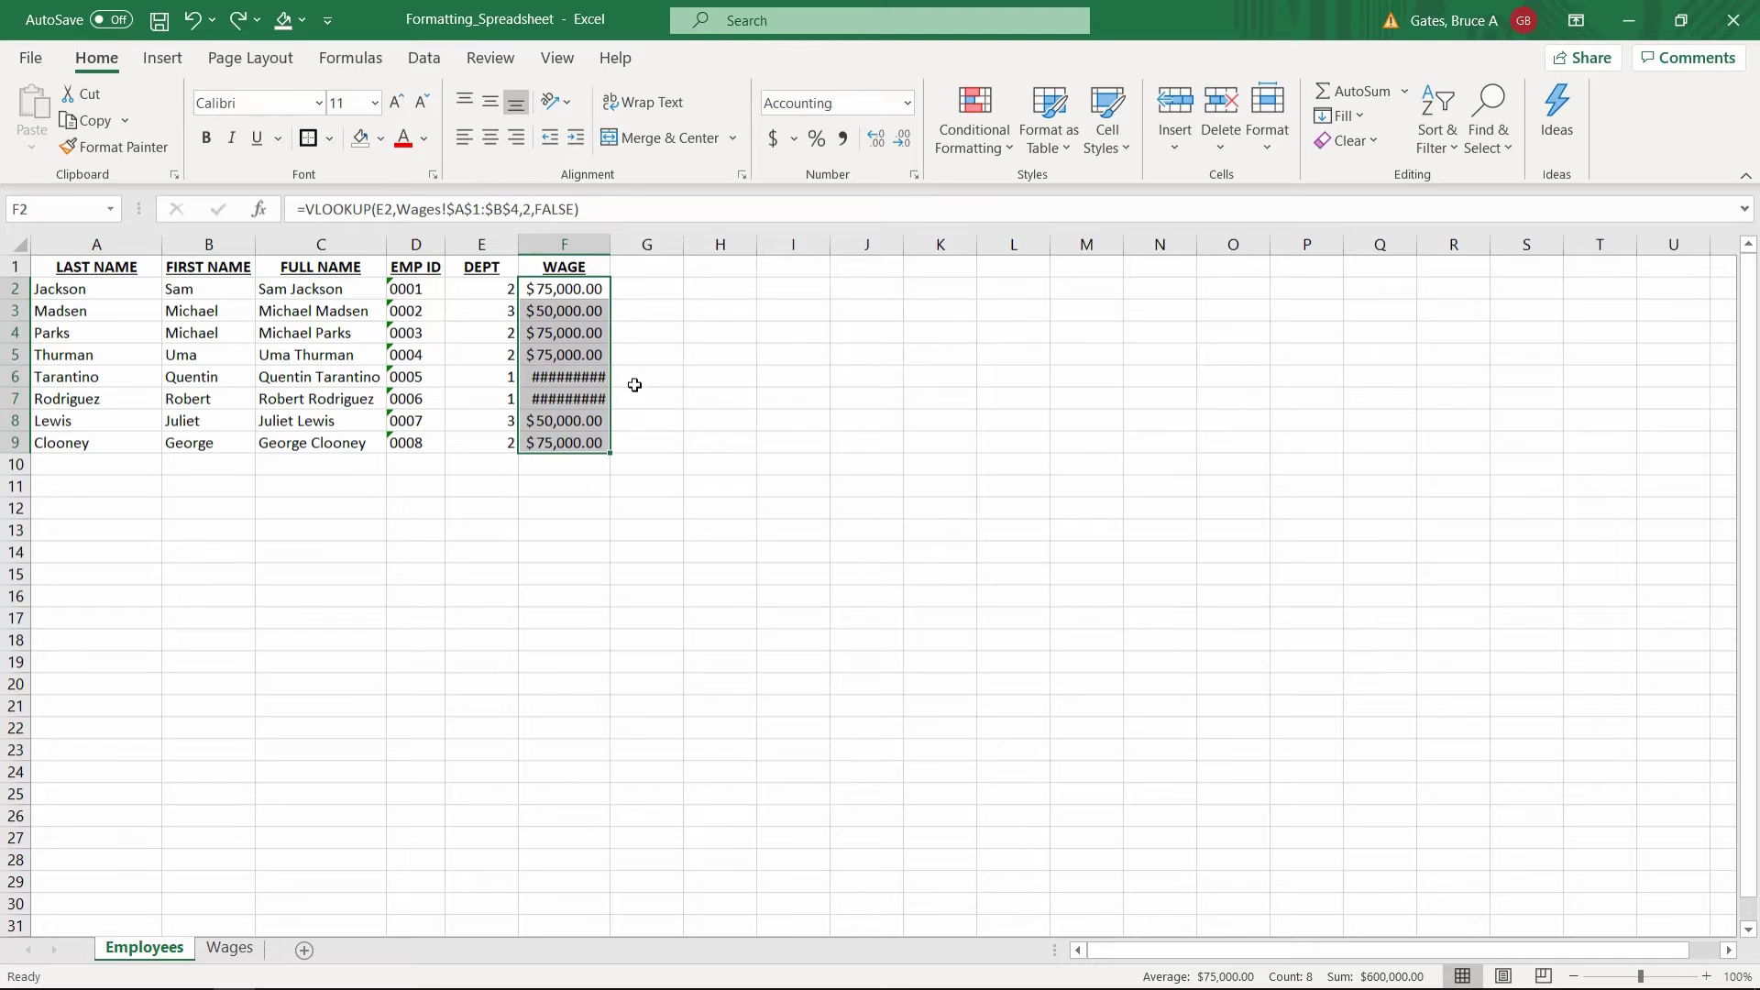
left_click(575, 382)
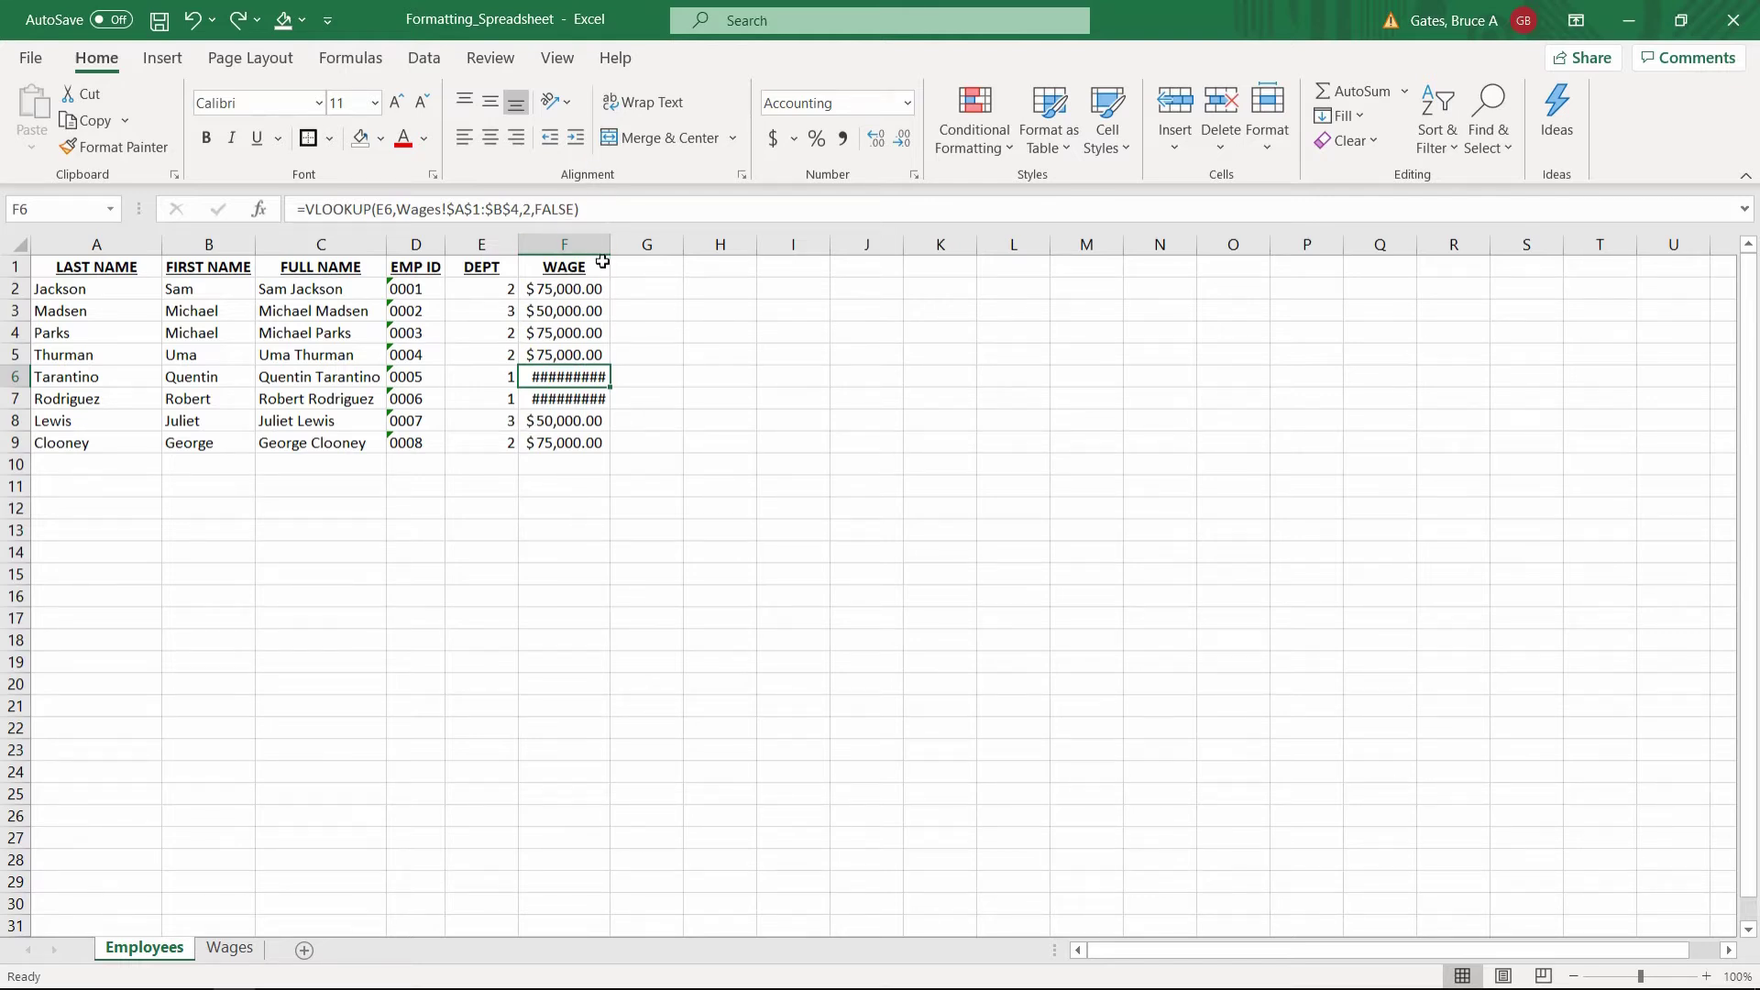
left_click_drag(613, 252, 621, 251)
left_click(590, 445)
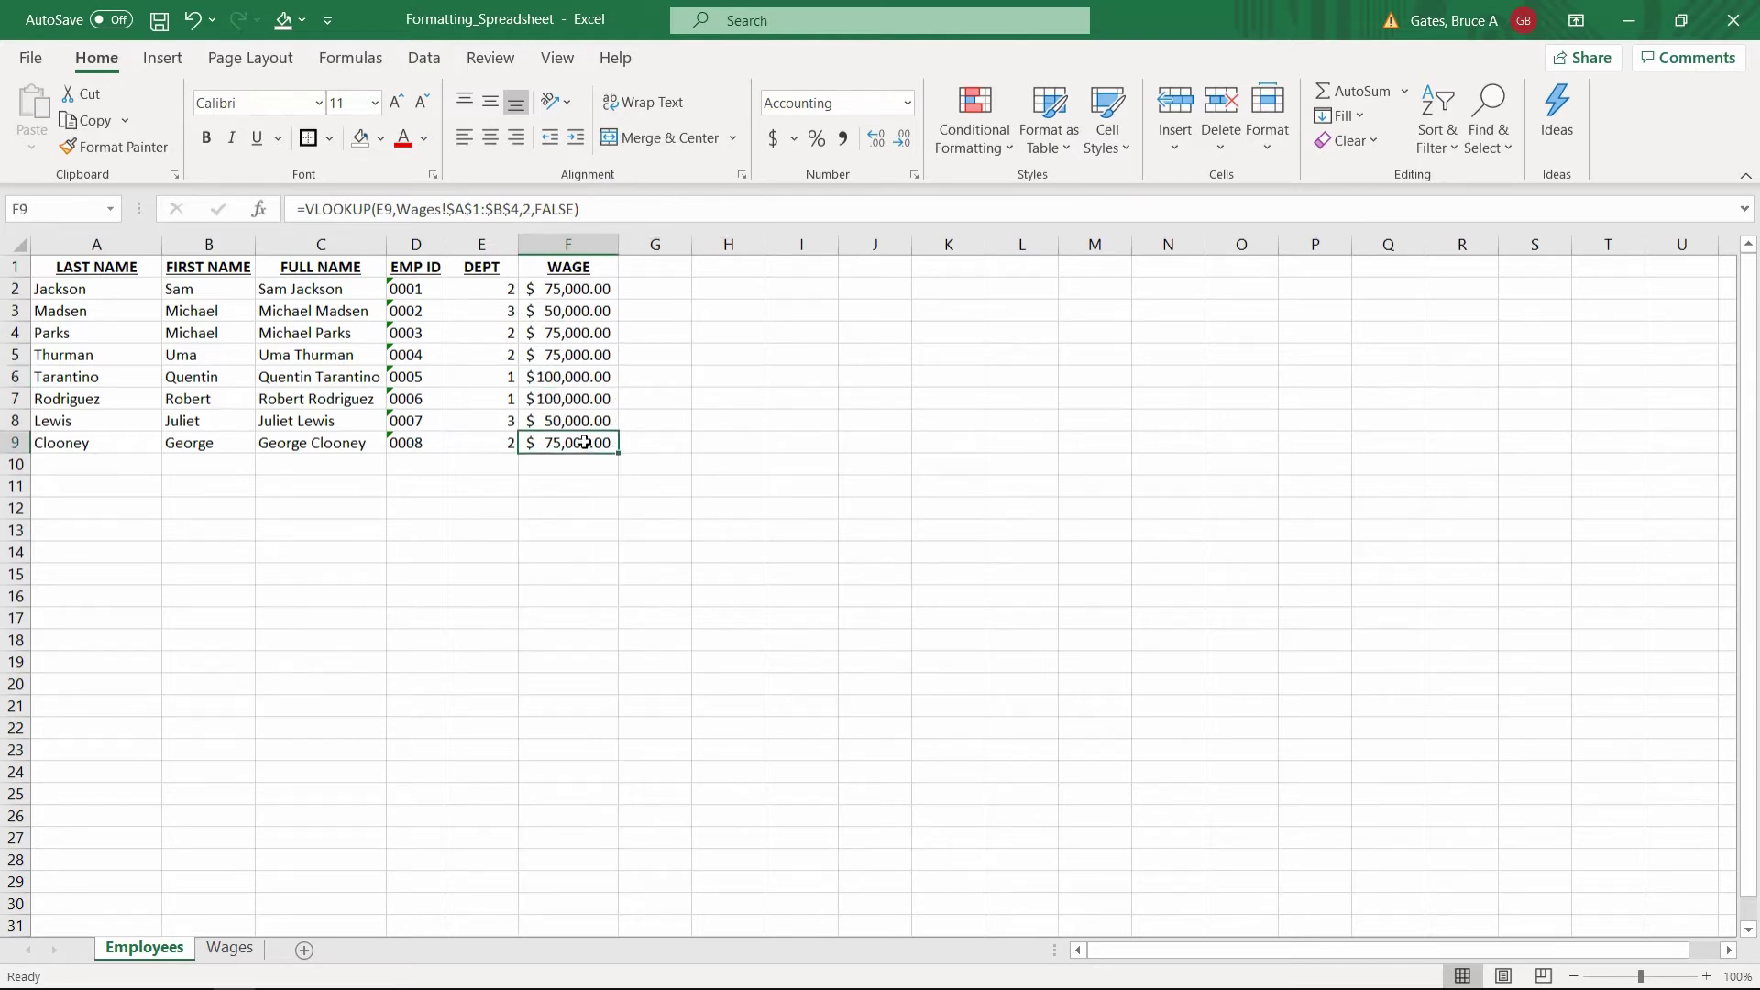
Step: Sort the employee table A1:F9, which has headers, by DEPT cell values from smallest to largest
left_click_drag(46, 267, 554, 450)
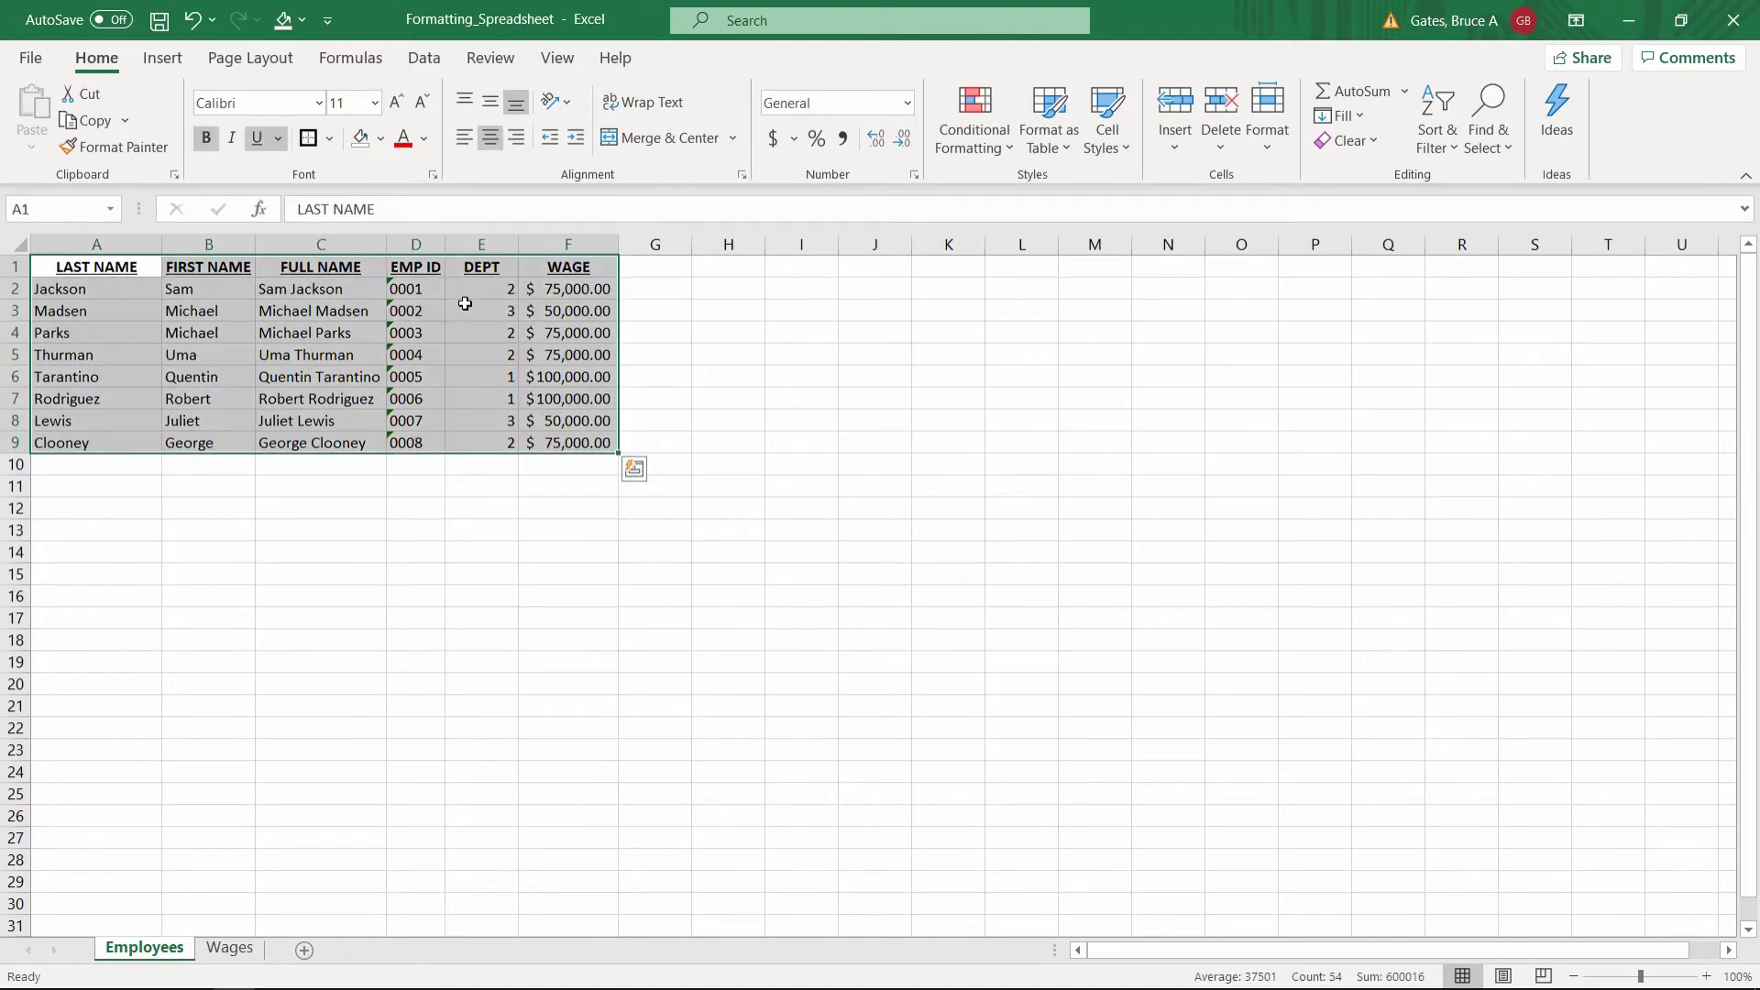
right_click(465, 304)
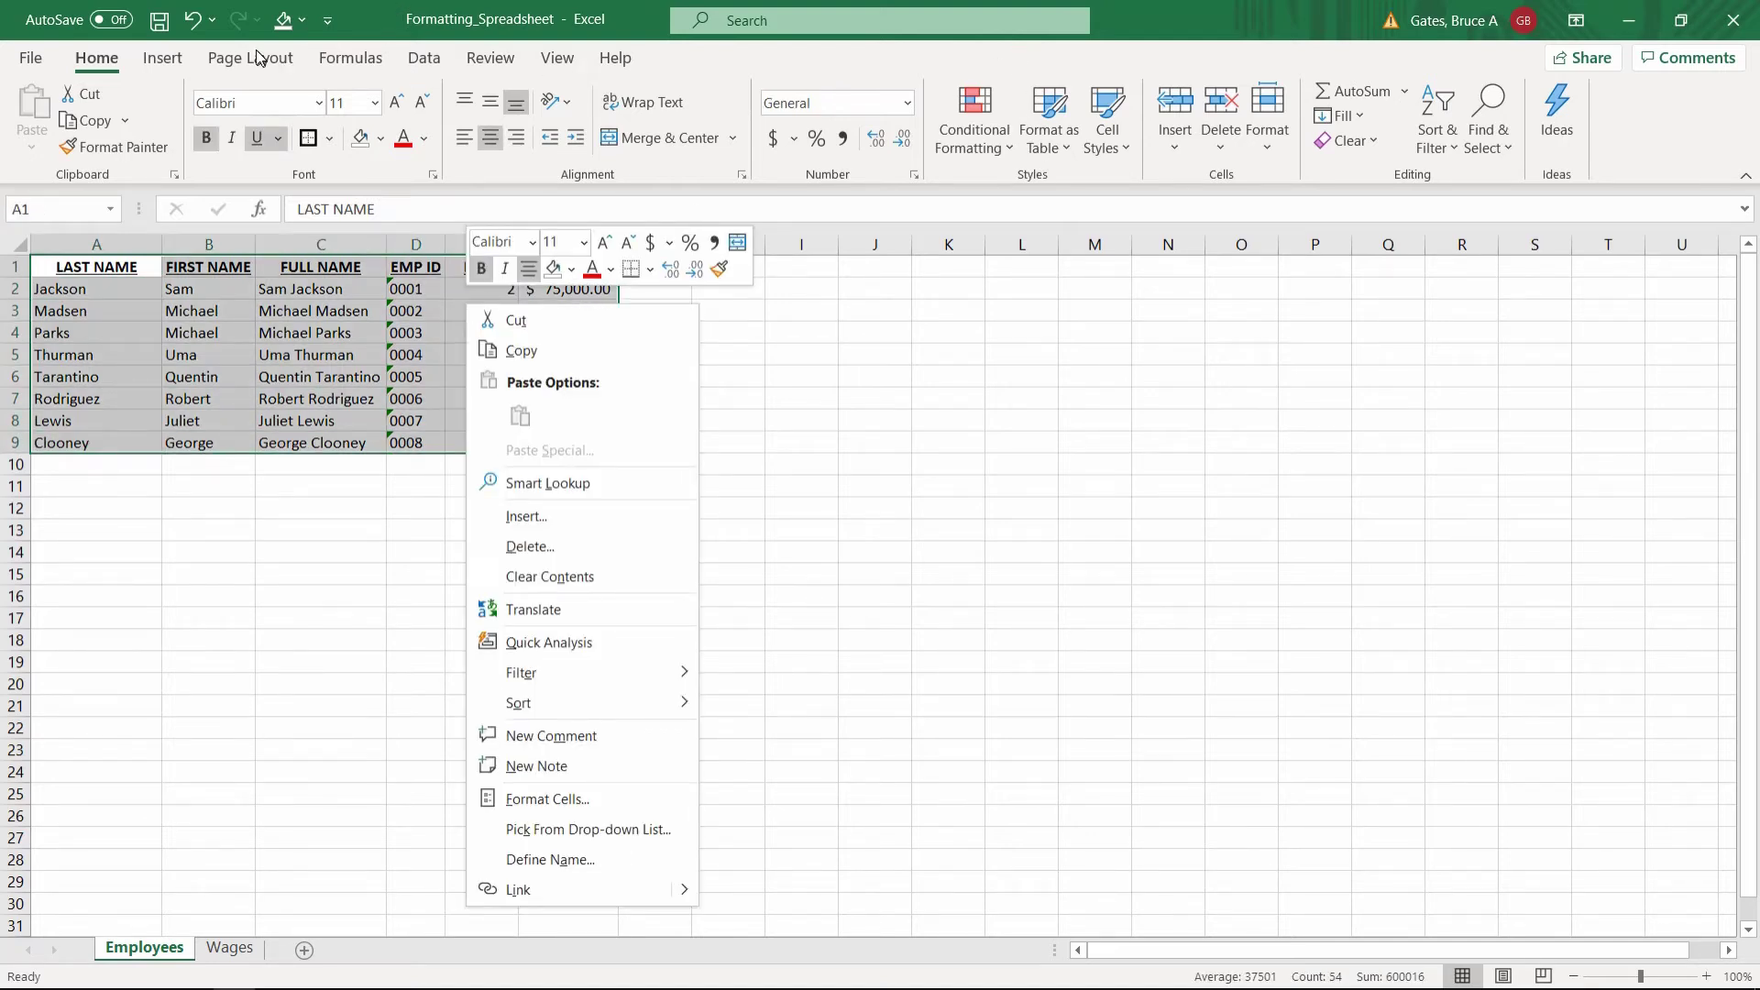
left_click(137, 71)
left_click(422, 62)
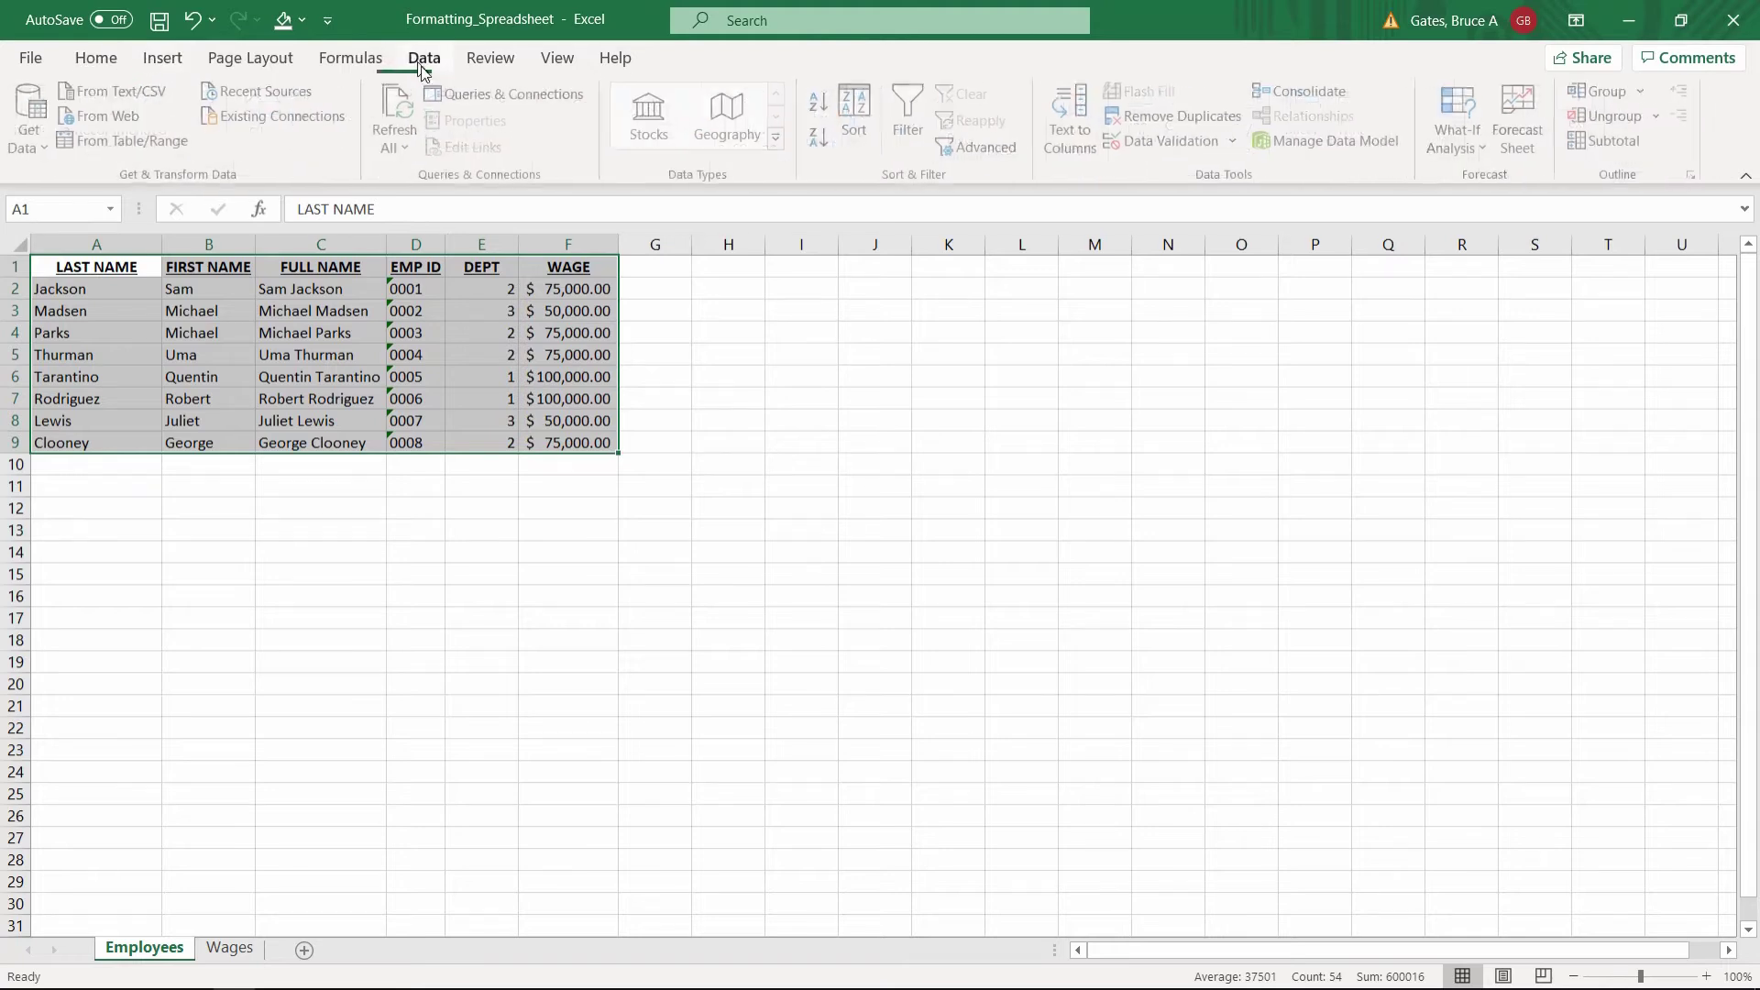
left_click(854, 115)
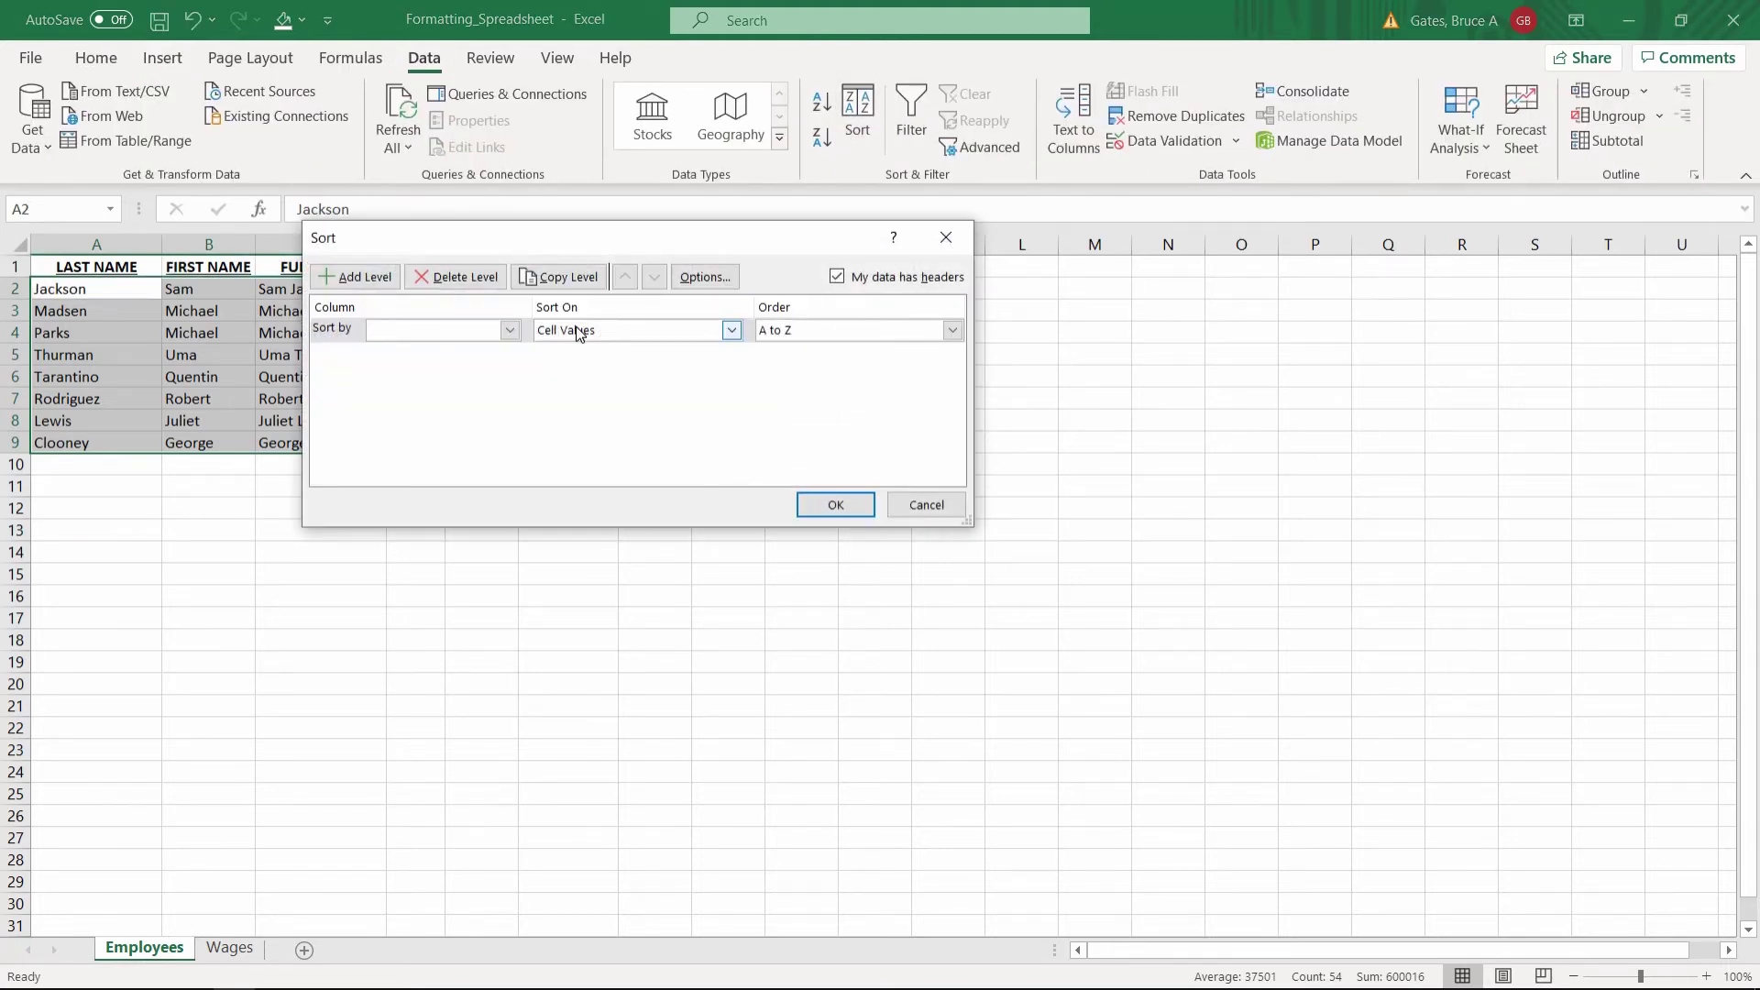
left_click(510, 331)
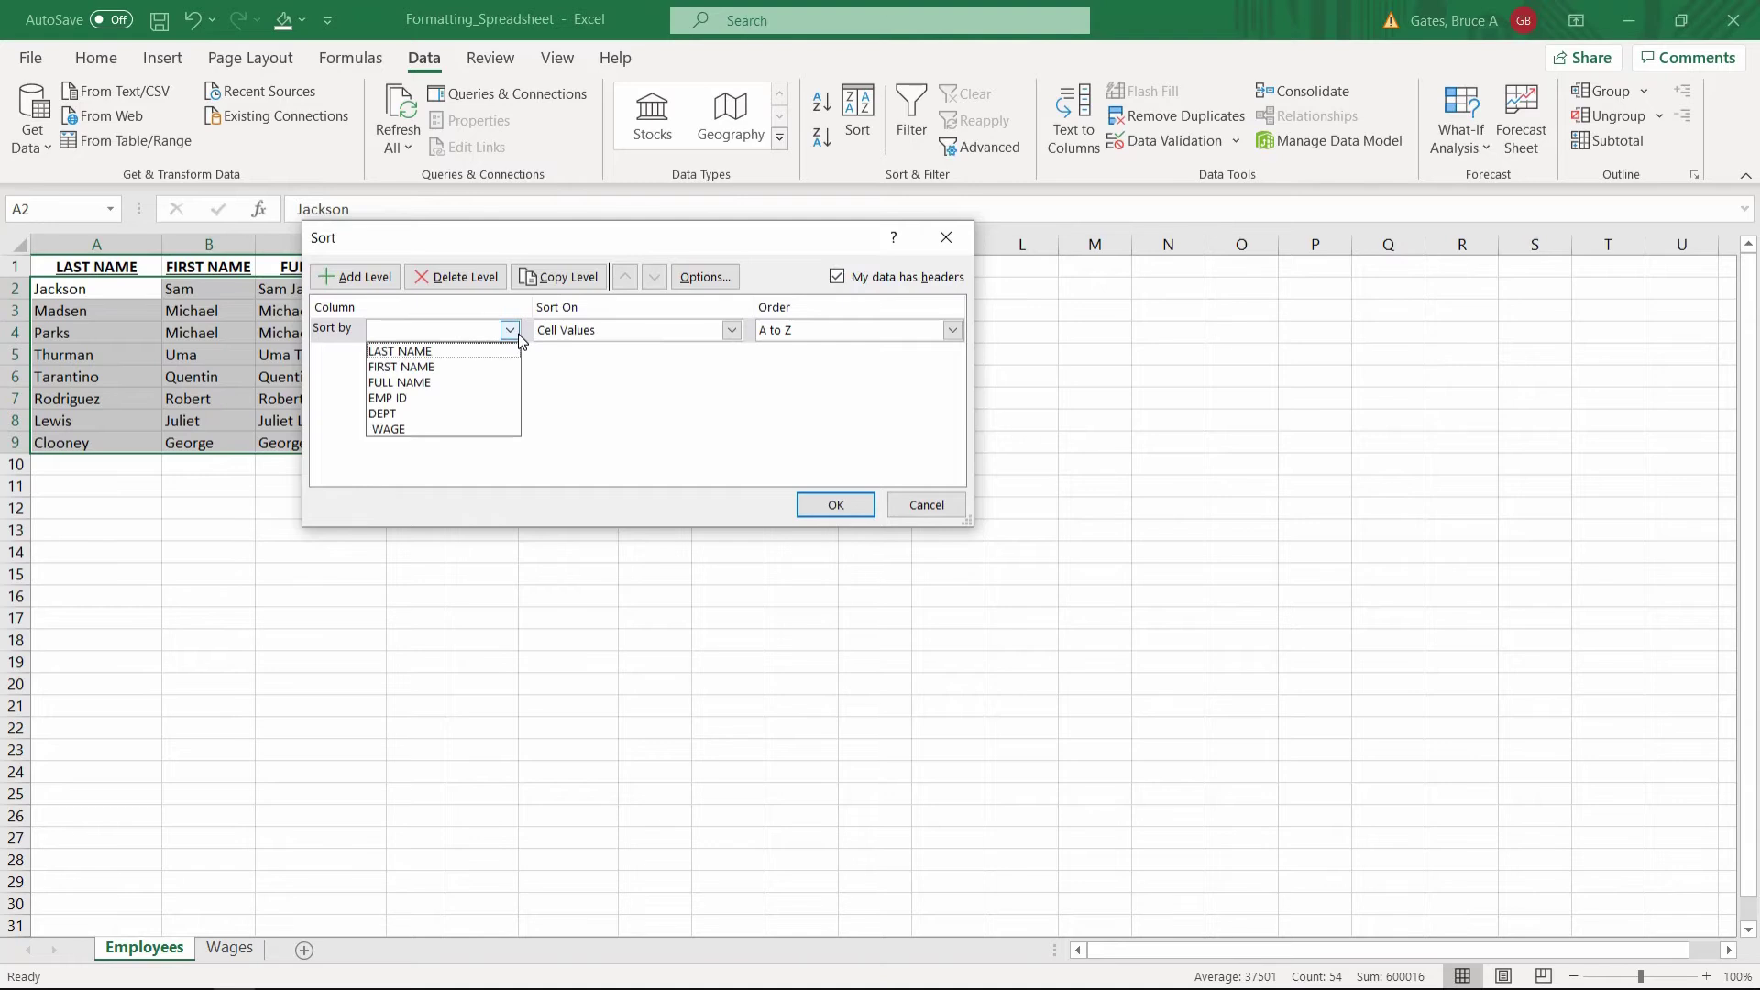
left_click(479, 412)
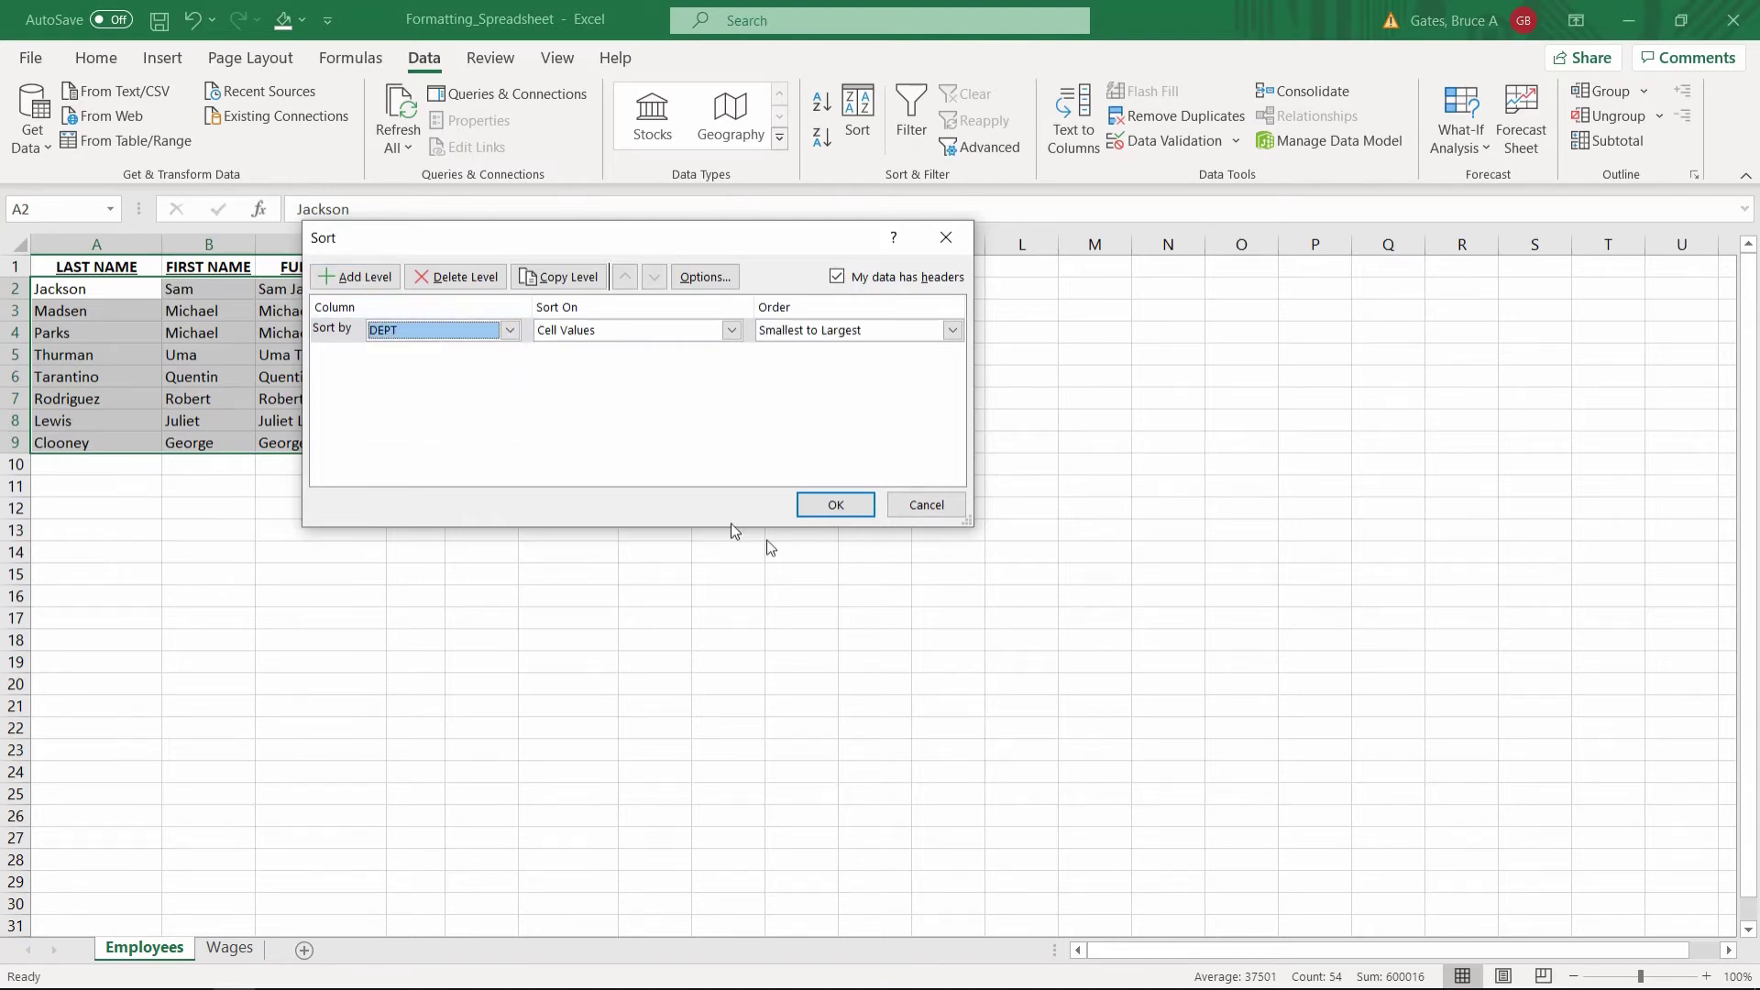
left_click(832, 506)
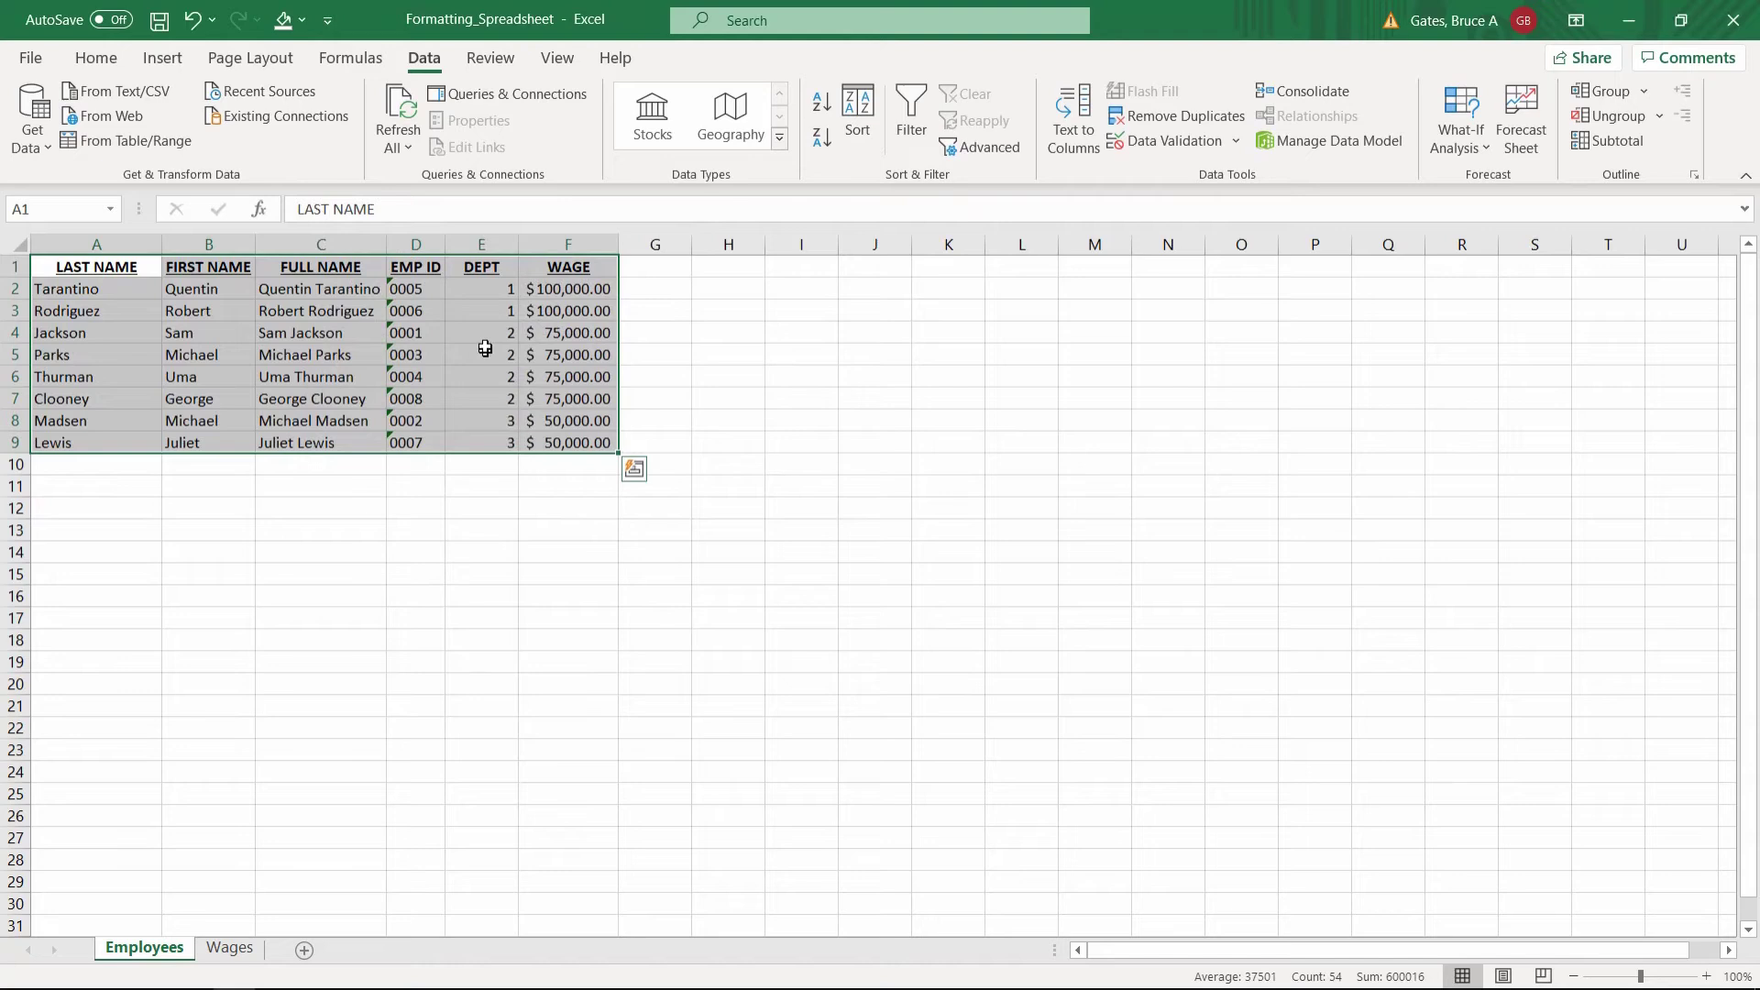
Step: Examine the sorted employee rows one department group at a time, comparing DEPT with WAGE
left_click(508, 312)
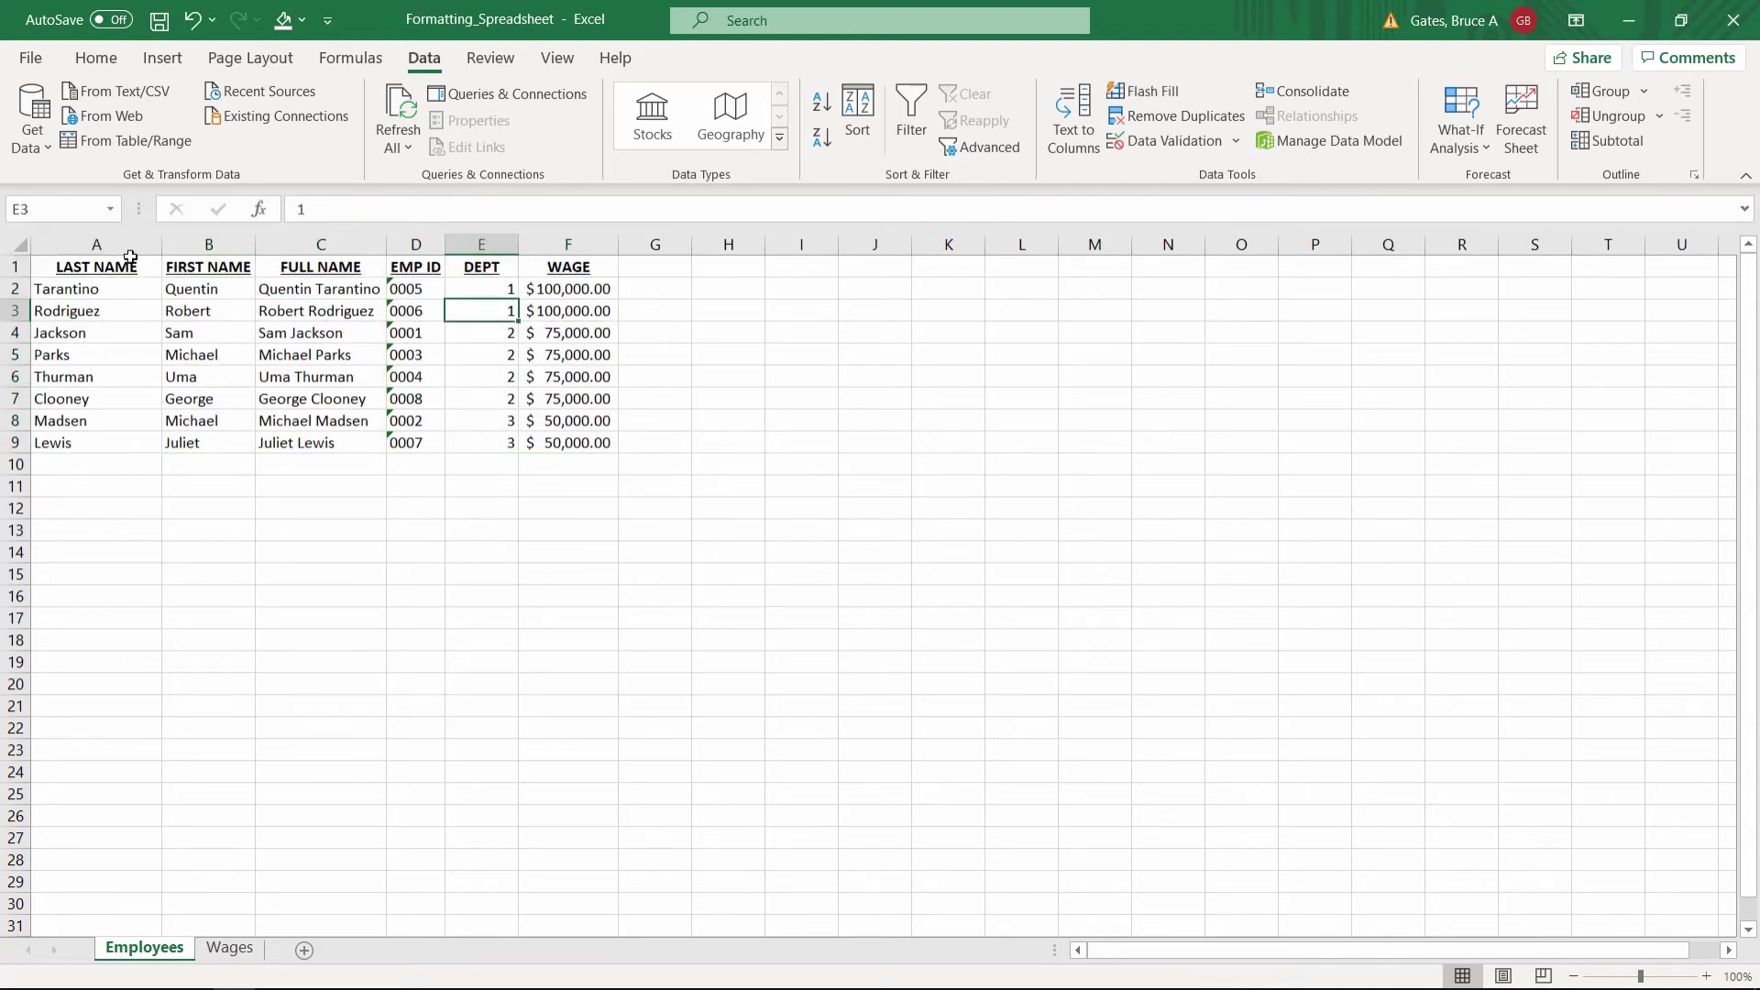
left_click_drag(92, 289, 555, 312)
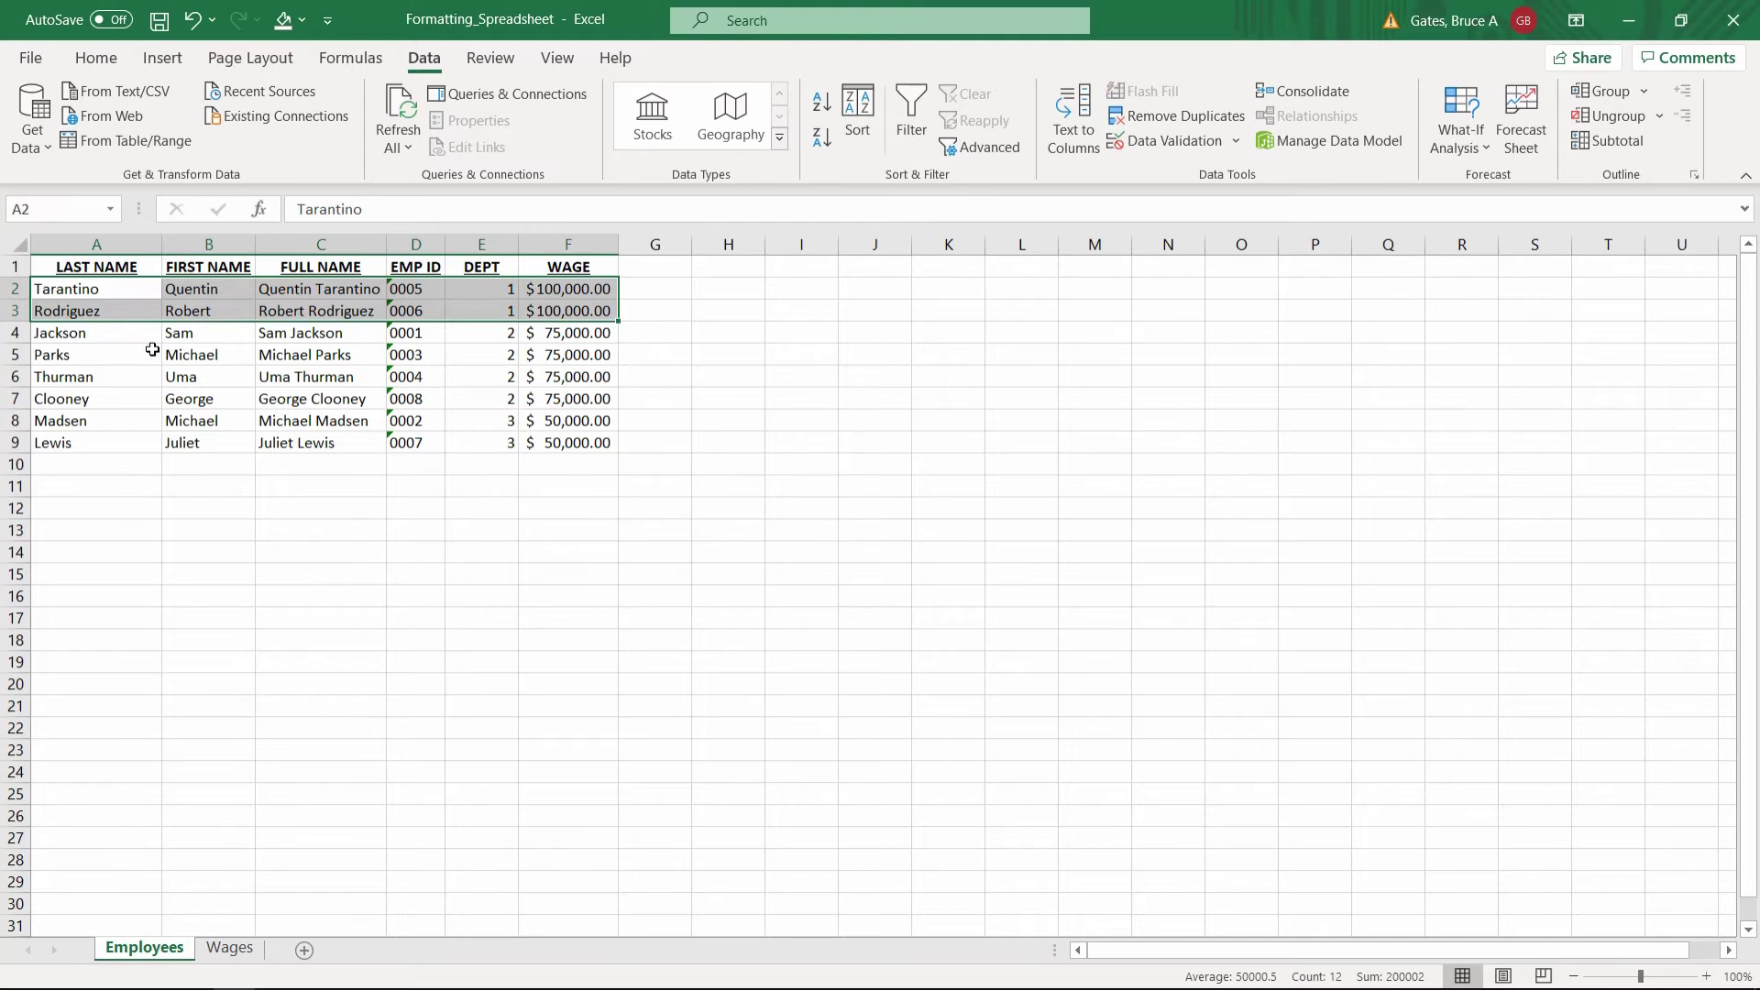
left_click_drag(112, 334, 536, 396)
left_click_drag(106, 421, 582, 445)
left_click(557, 550)
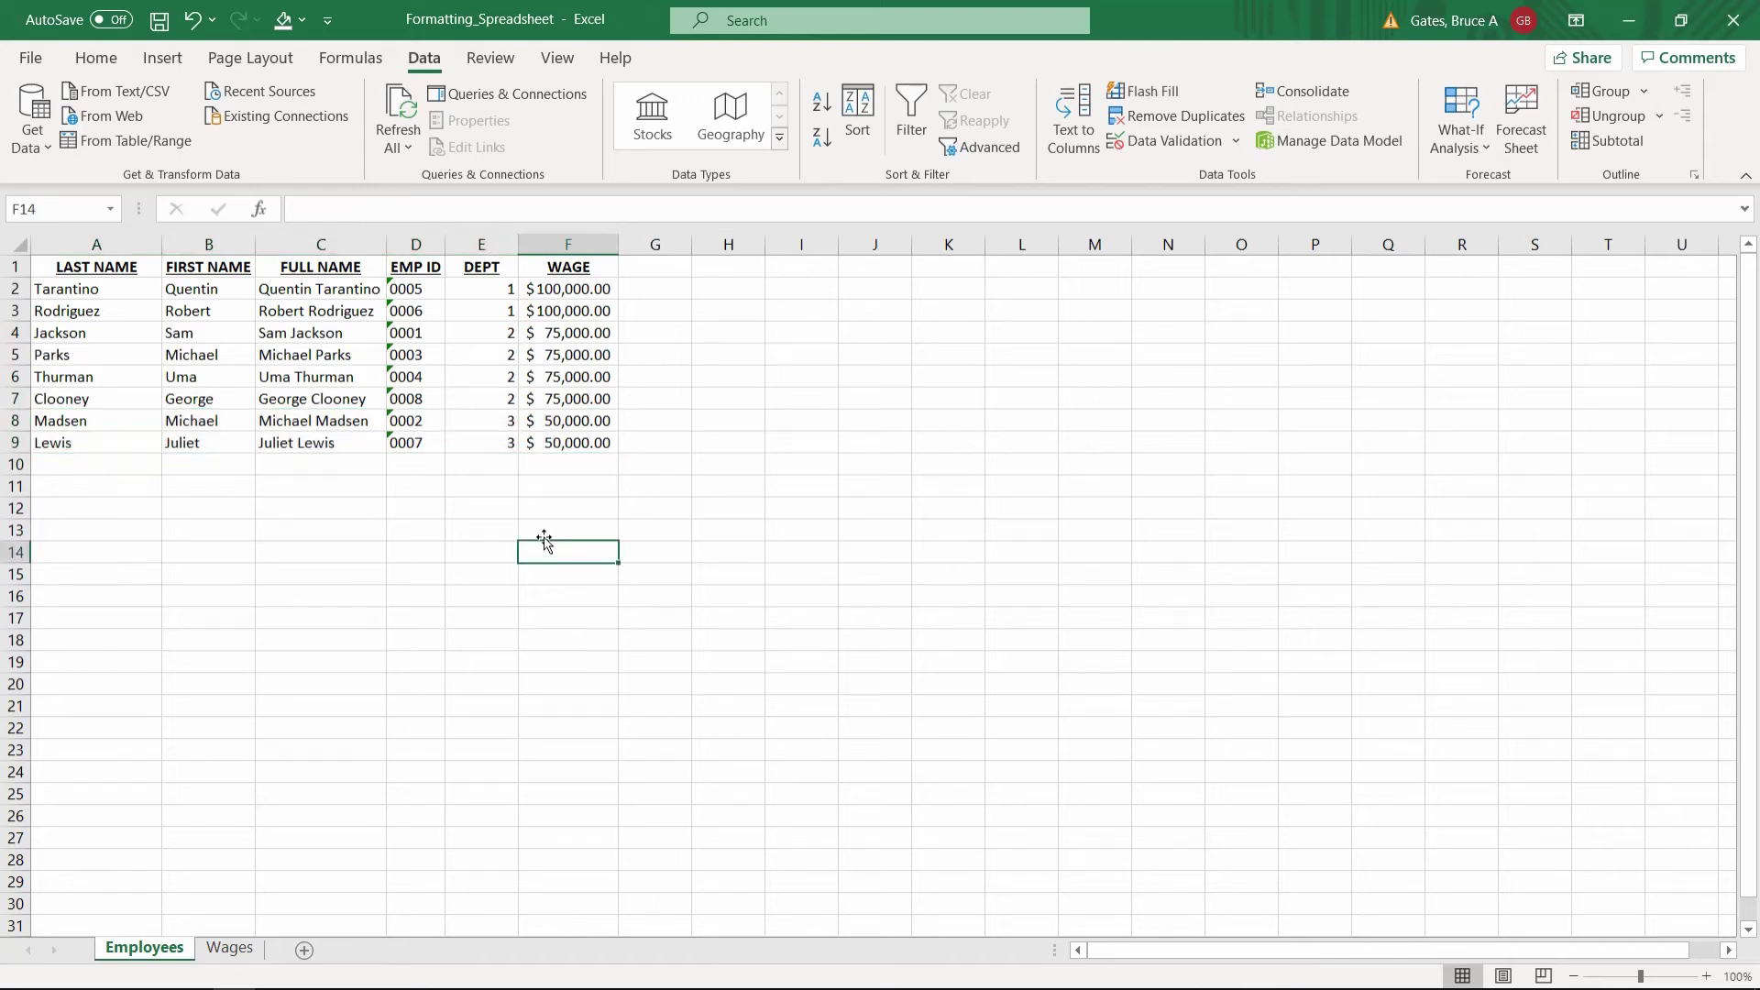
Step: Examine the VLOOKUP formulas in F2:F9 of the sorted table, comparing lookup value and absolute table array row by row
left_click(562, 290)
left_click(562, 330)
left_click(568, 355)
left_click(569, 397)
left_click(561, 356)
left_click(563, 333)
left_click(562, 311)
left_click(561, 288)
left_click(563, 333)
left_click(562, 399)
left_click(561, 420)
left_click(562, 443)
left_click(562, 421)
left_click(562, 398)
left_click(562, 355)
left_click(559, 311)
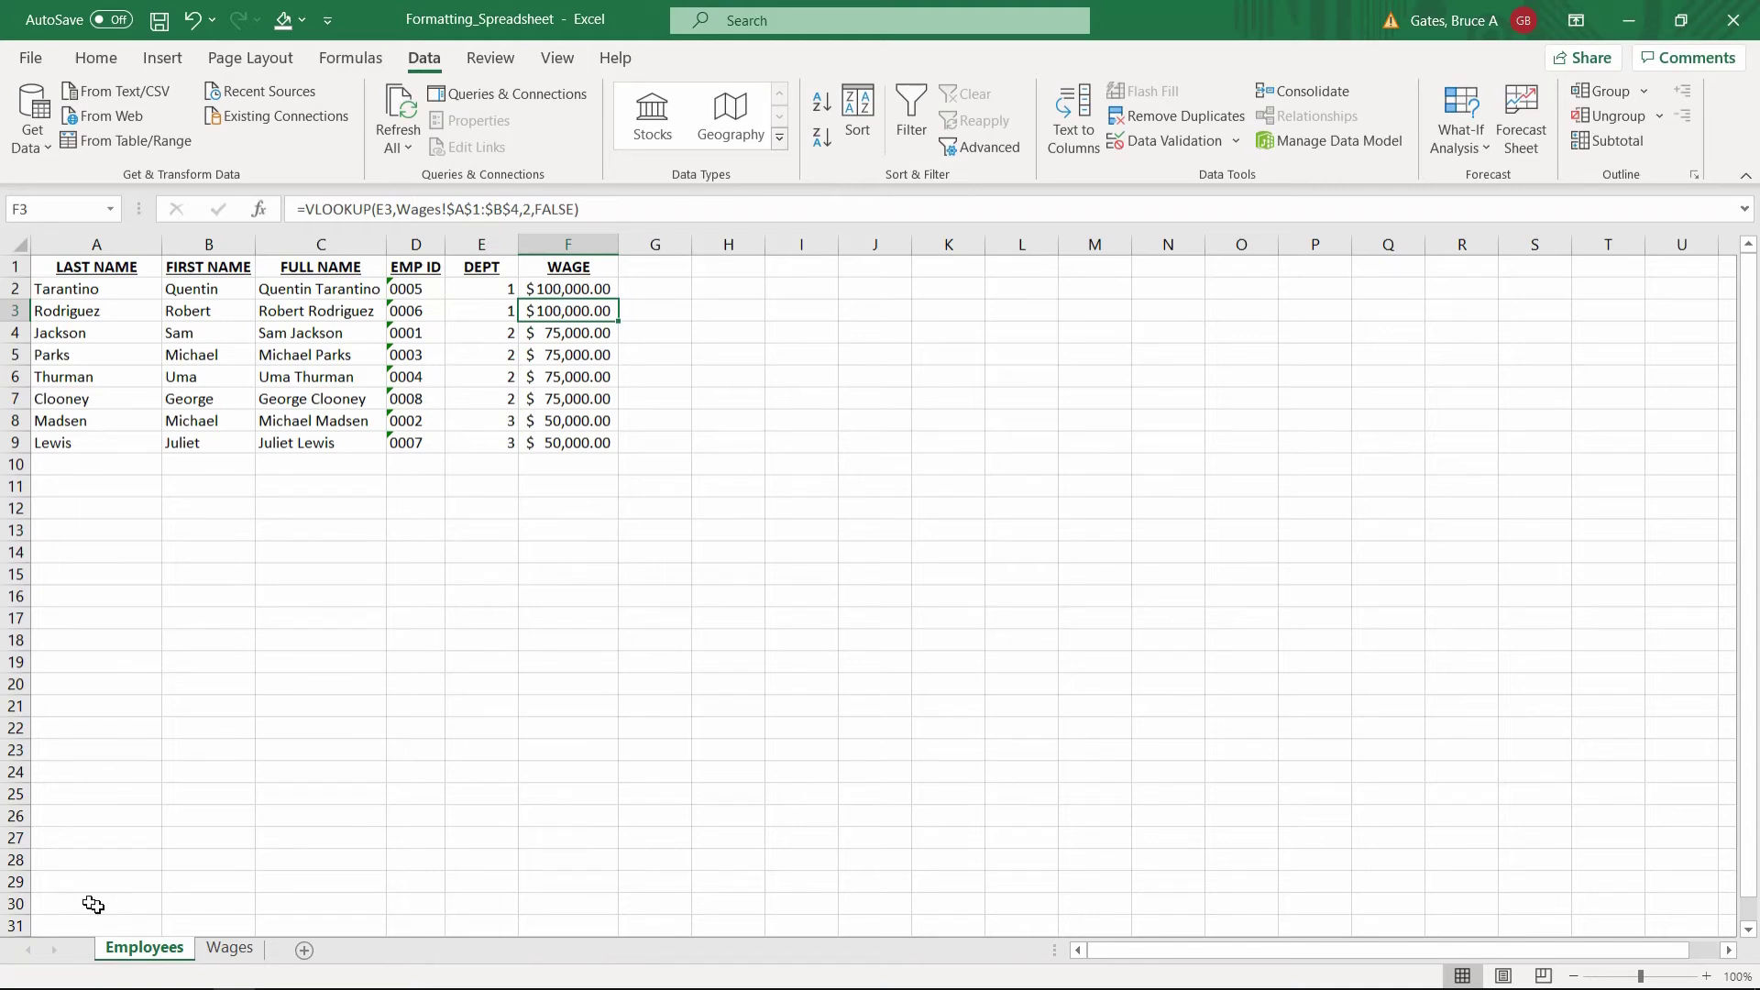
Step: Name the range A1:B4 on the Wages sheet Wages
left_click(227, 949)
left_click_drag(58, 266, 173, 321)
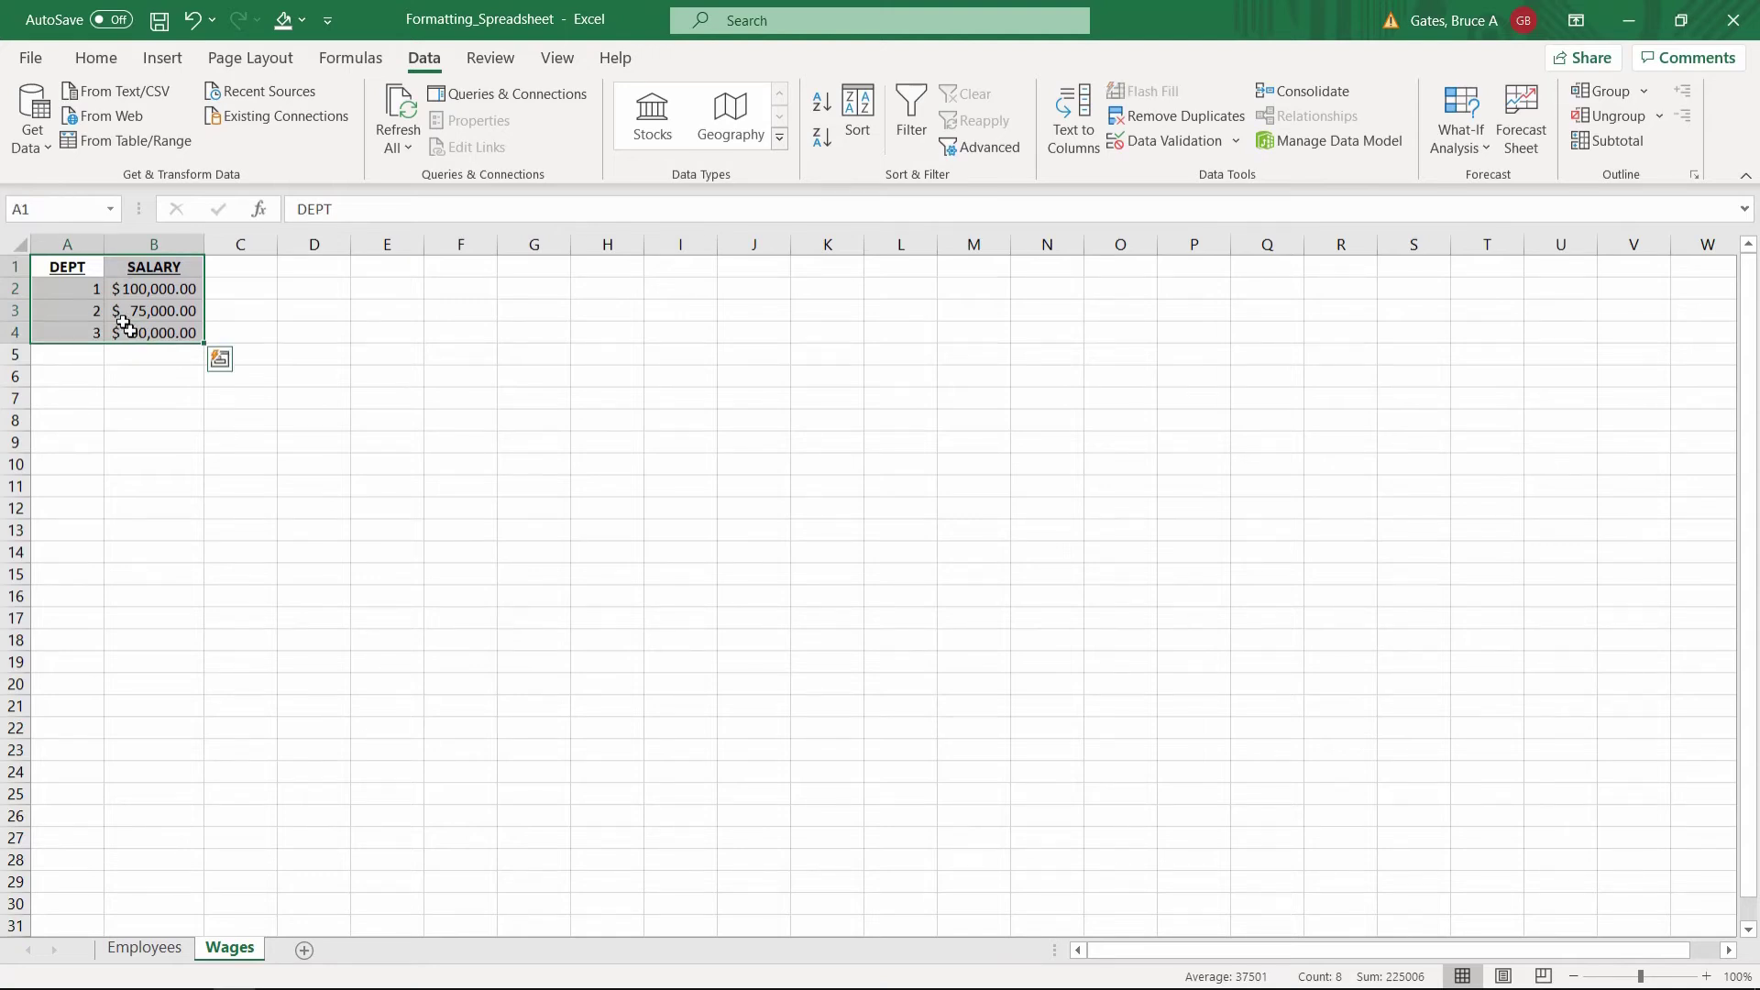
left_click(315, 768)
left_click(77, 272)
left_click_drag(77, 272, 163, 336)
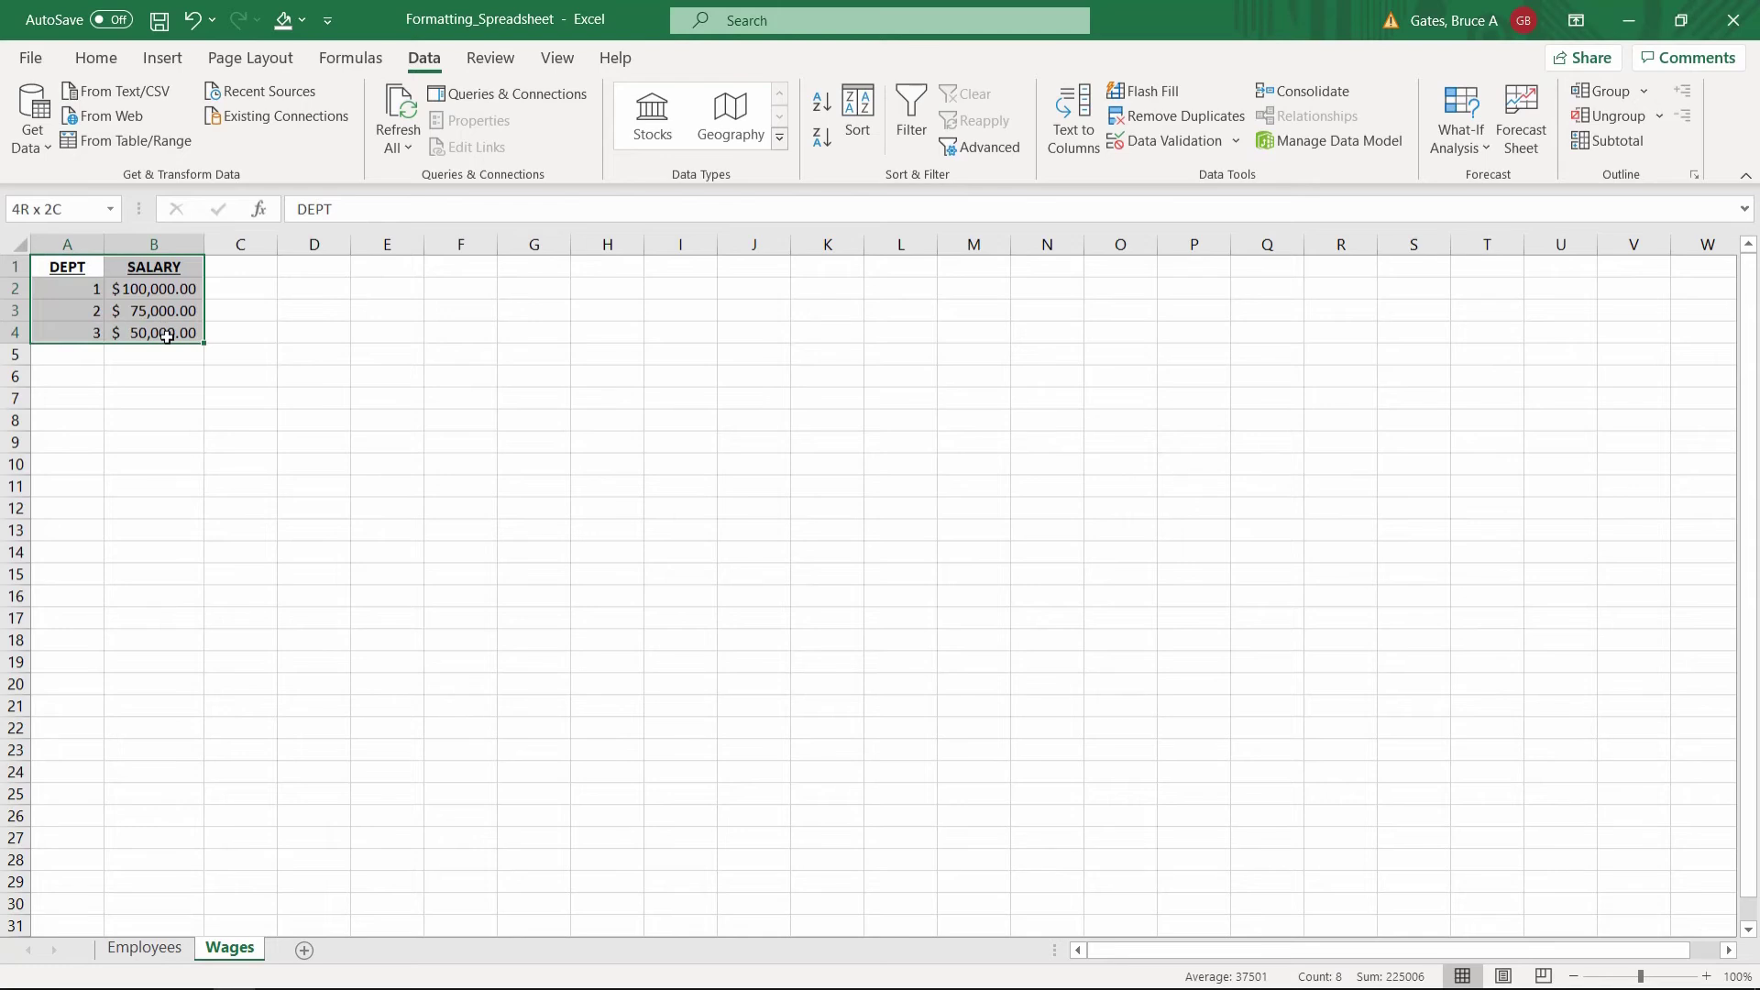
left_click(64, 212)
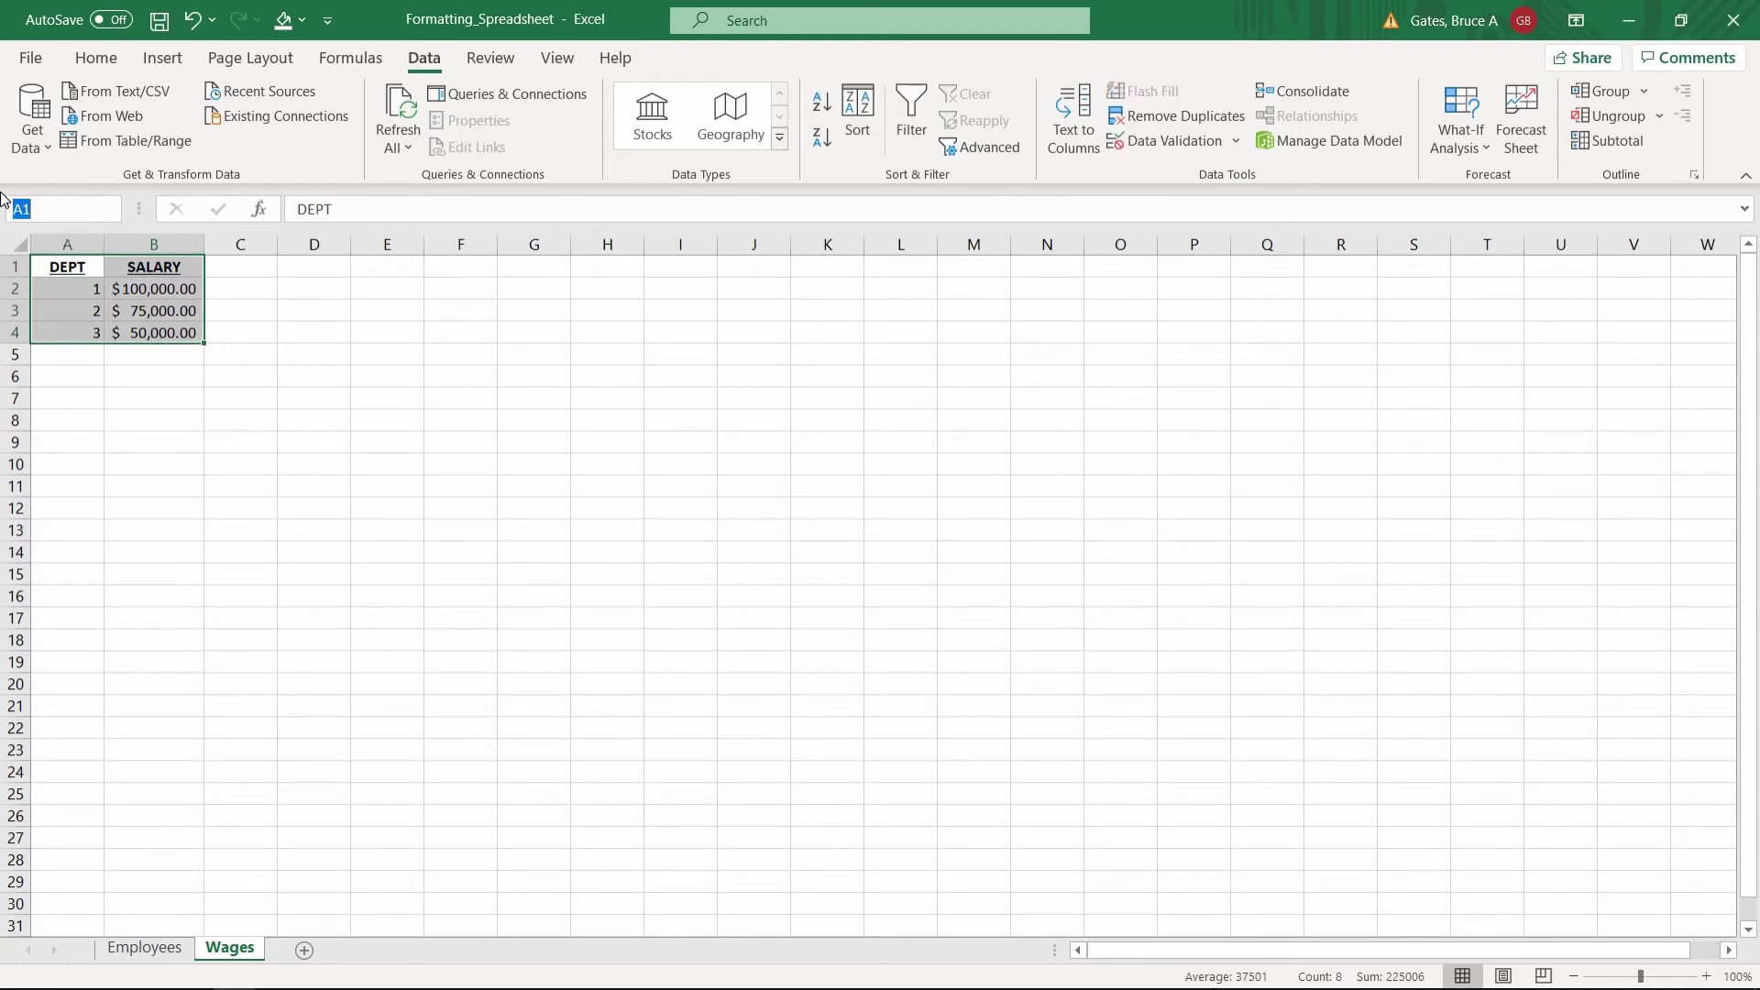
type("Wages")
key("Return")
Step: Replace the table array in the F2 VLOOKUP formula on the Employees sheet with the named range Wages
left_click(144, 947)
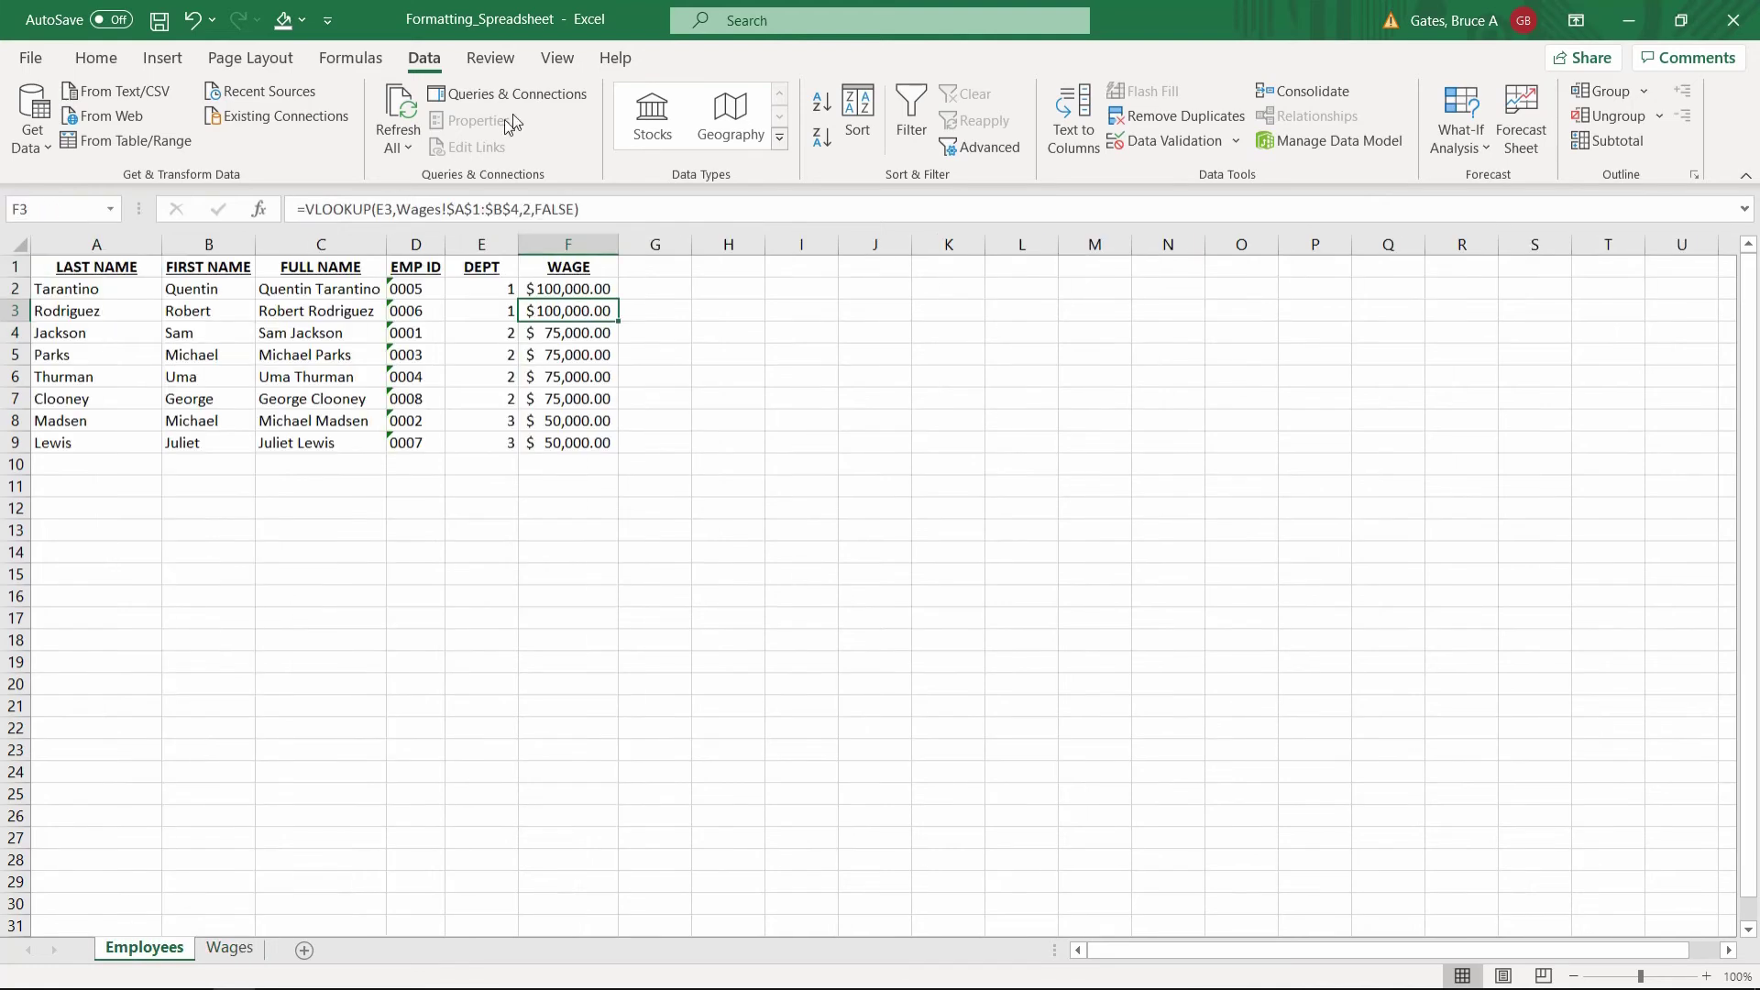
left_click(579, 281)
left_click_drag(511, 209, 464, 213)
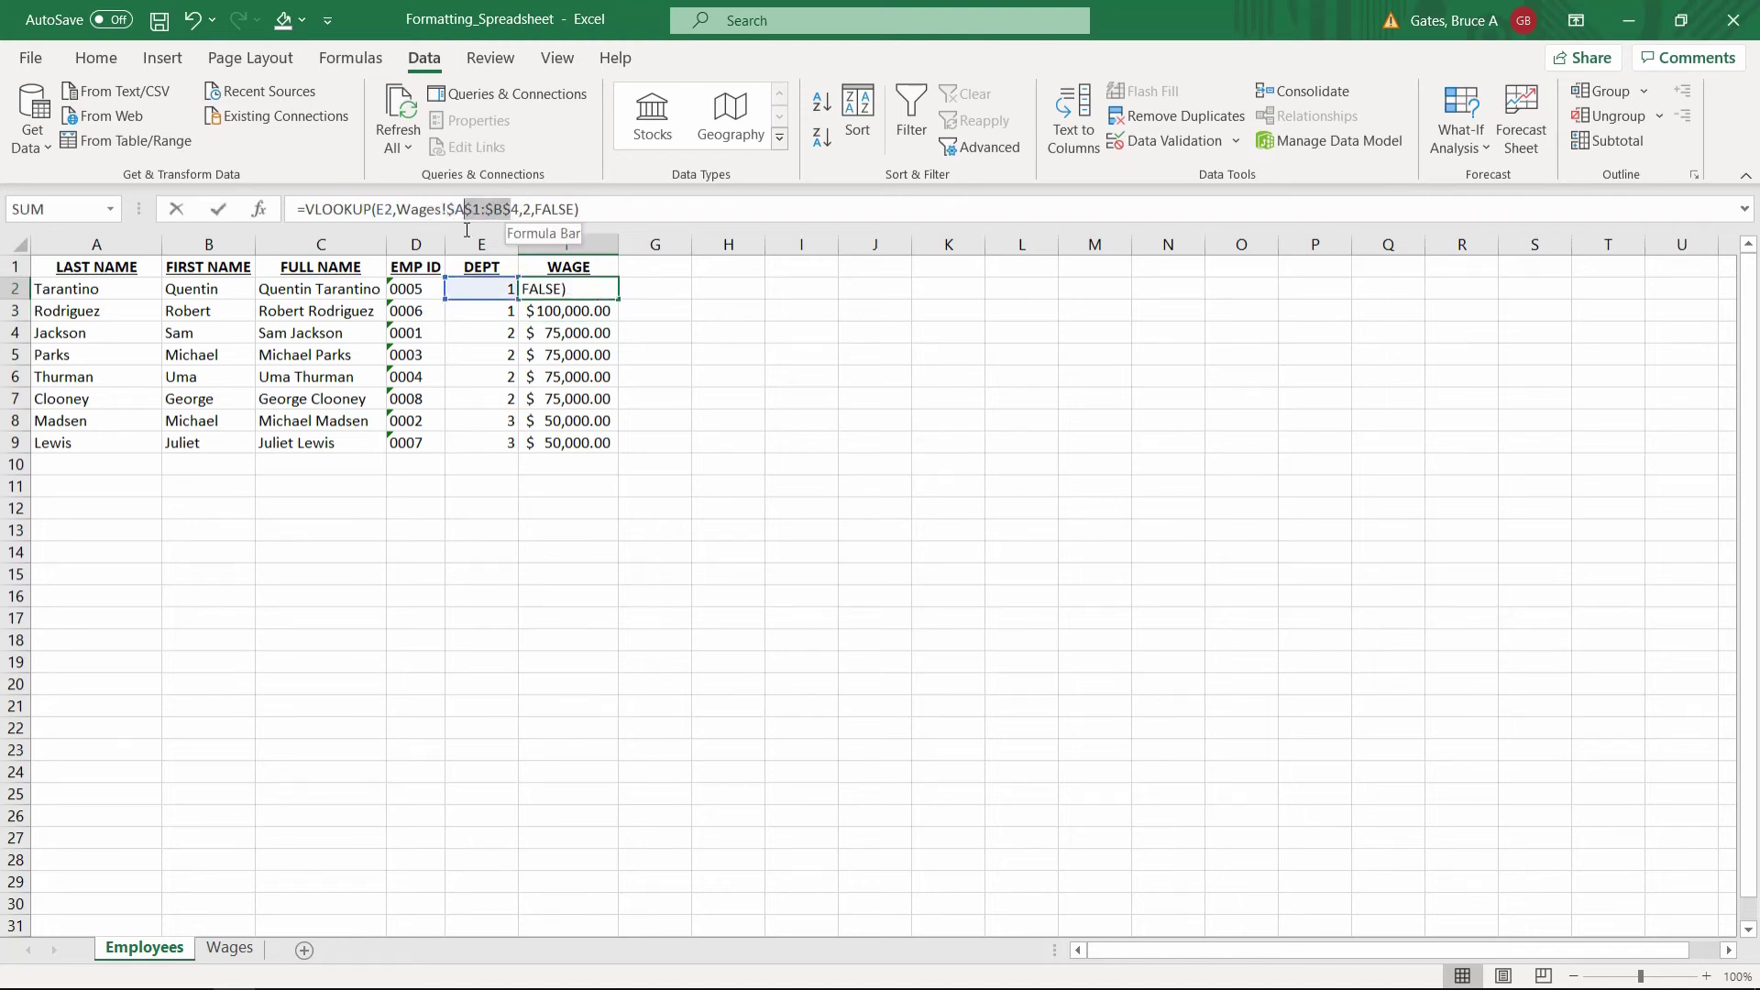
left_click(515, 214)
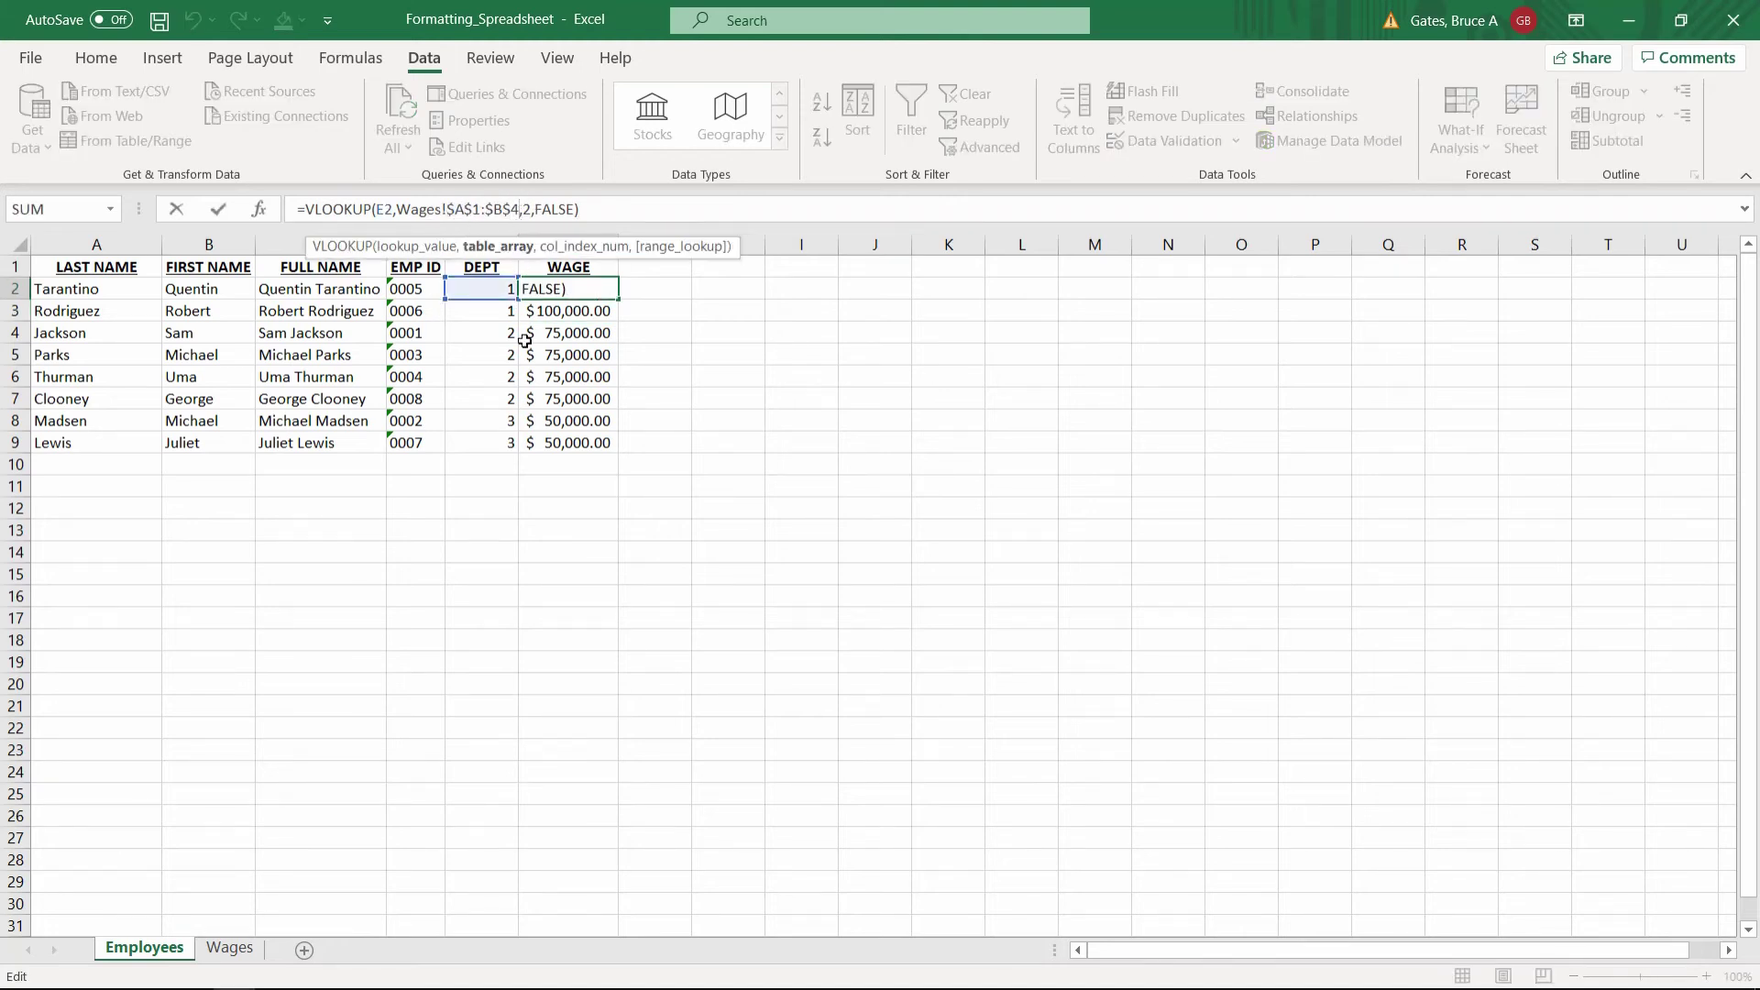
key("shift+Left")
key("shift+Left")
key("shift+Left")
key("shift+Left")
key("shift+Left")
key("shift+Left")
key("shift+Left")
key("shift+Left")
key("shift+Left")
key("shift+Left")
key("shift+Left")
key("shift+Left")
key("shift+Left")
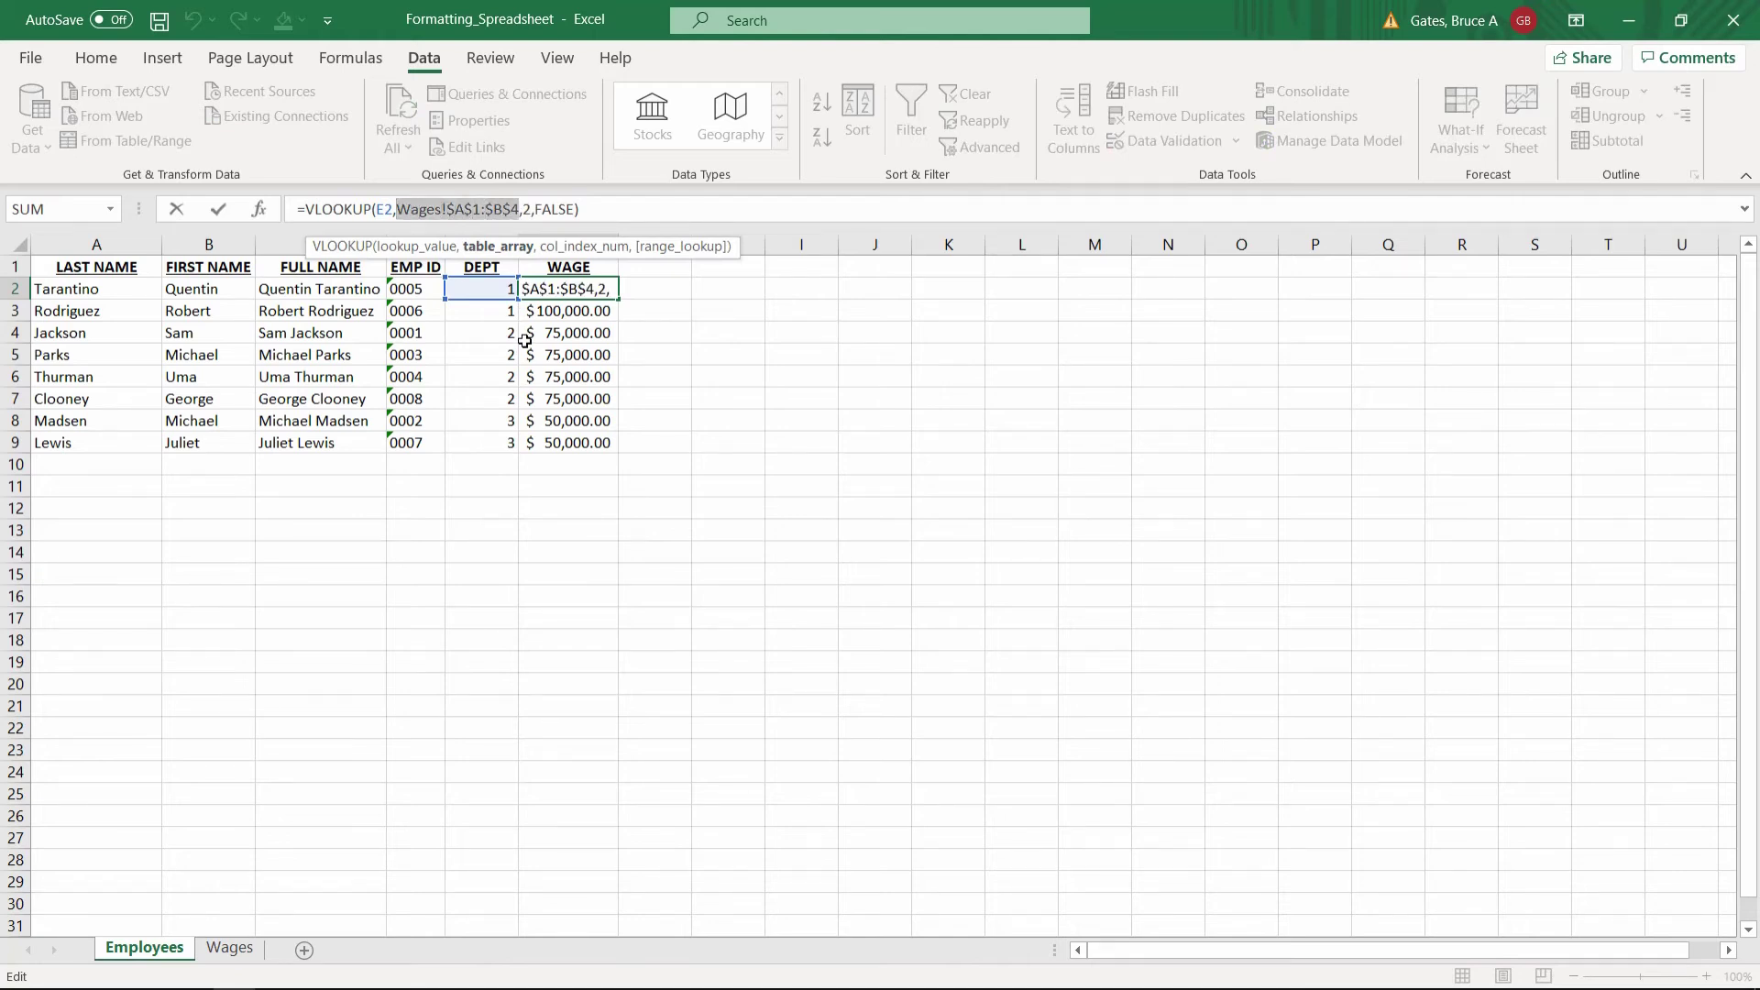
key("BackSpace")
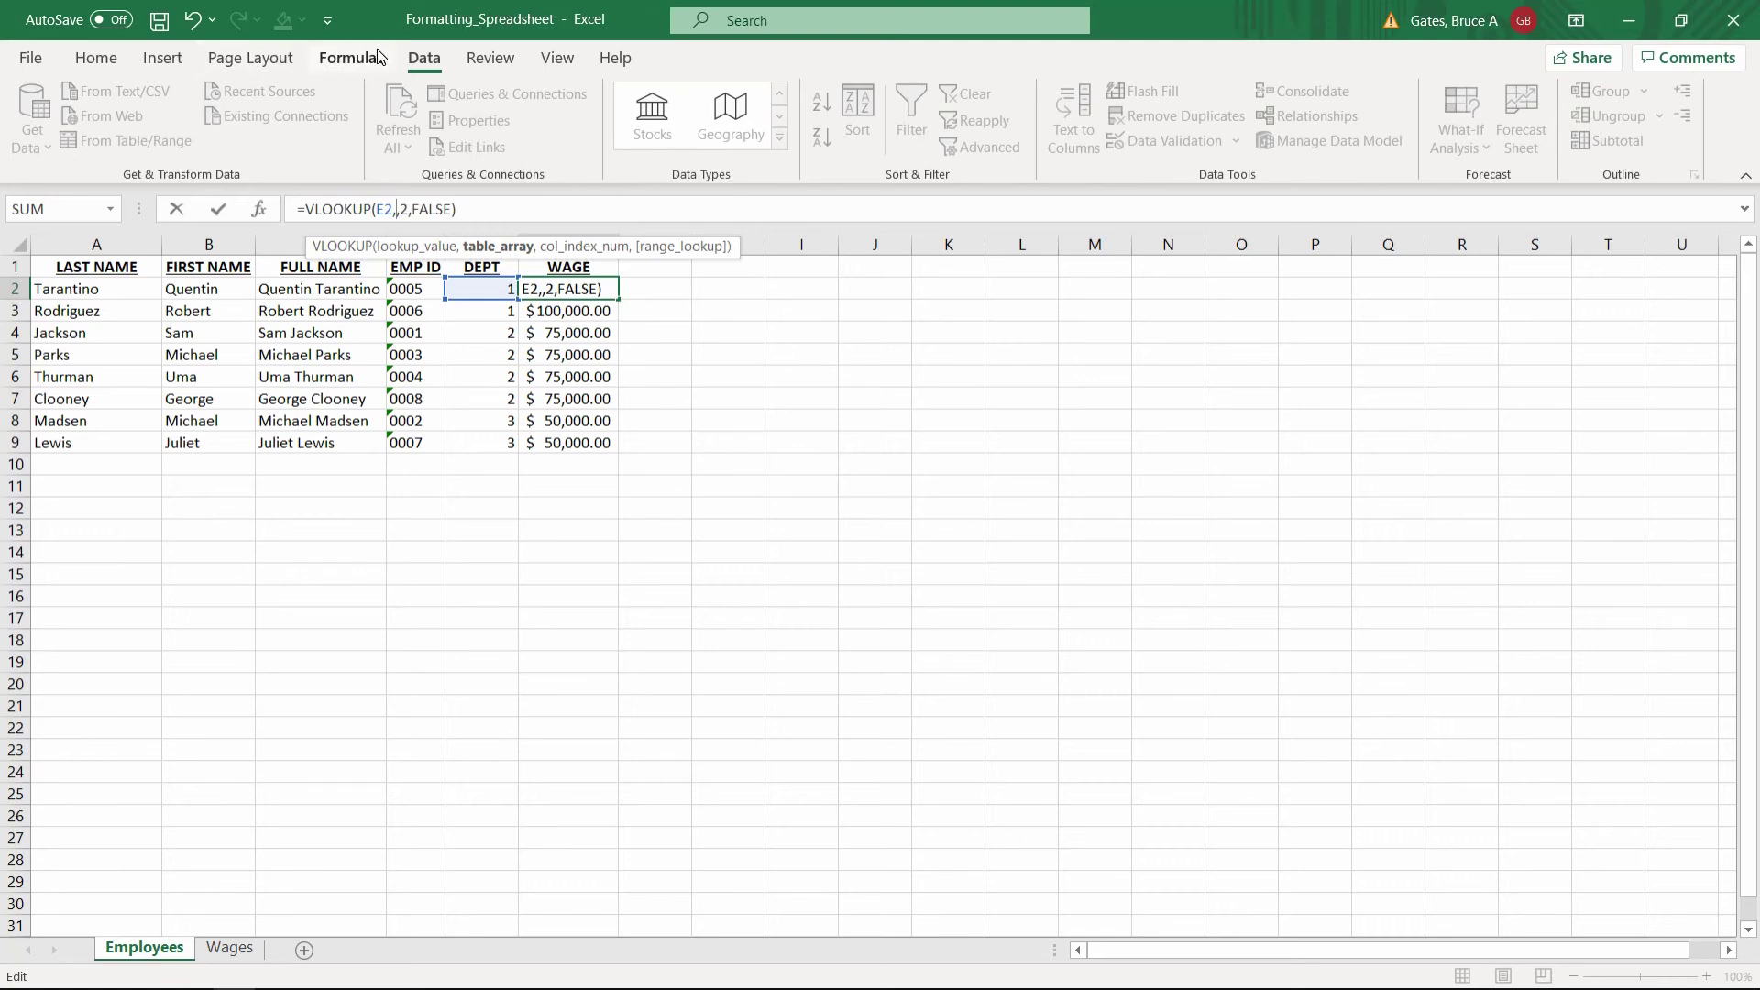
left_click(351, 58)
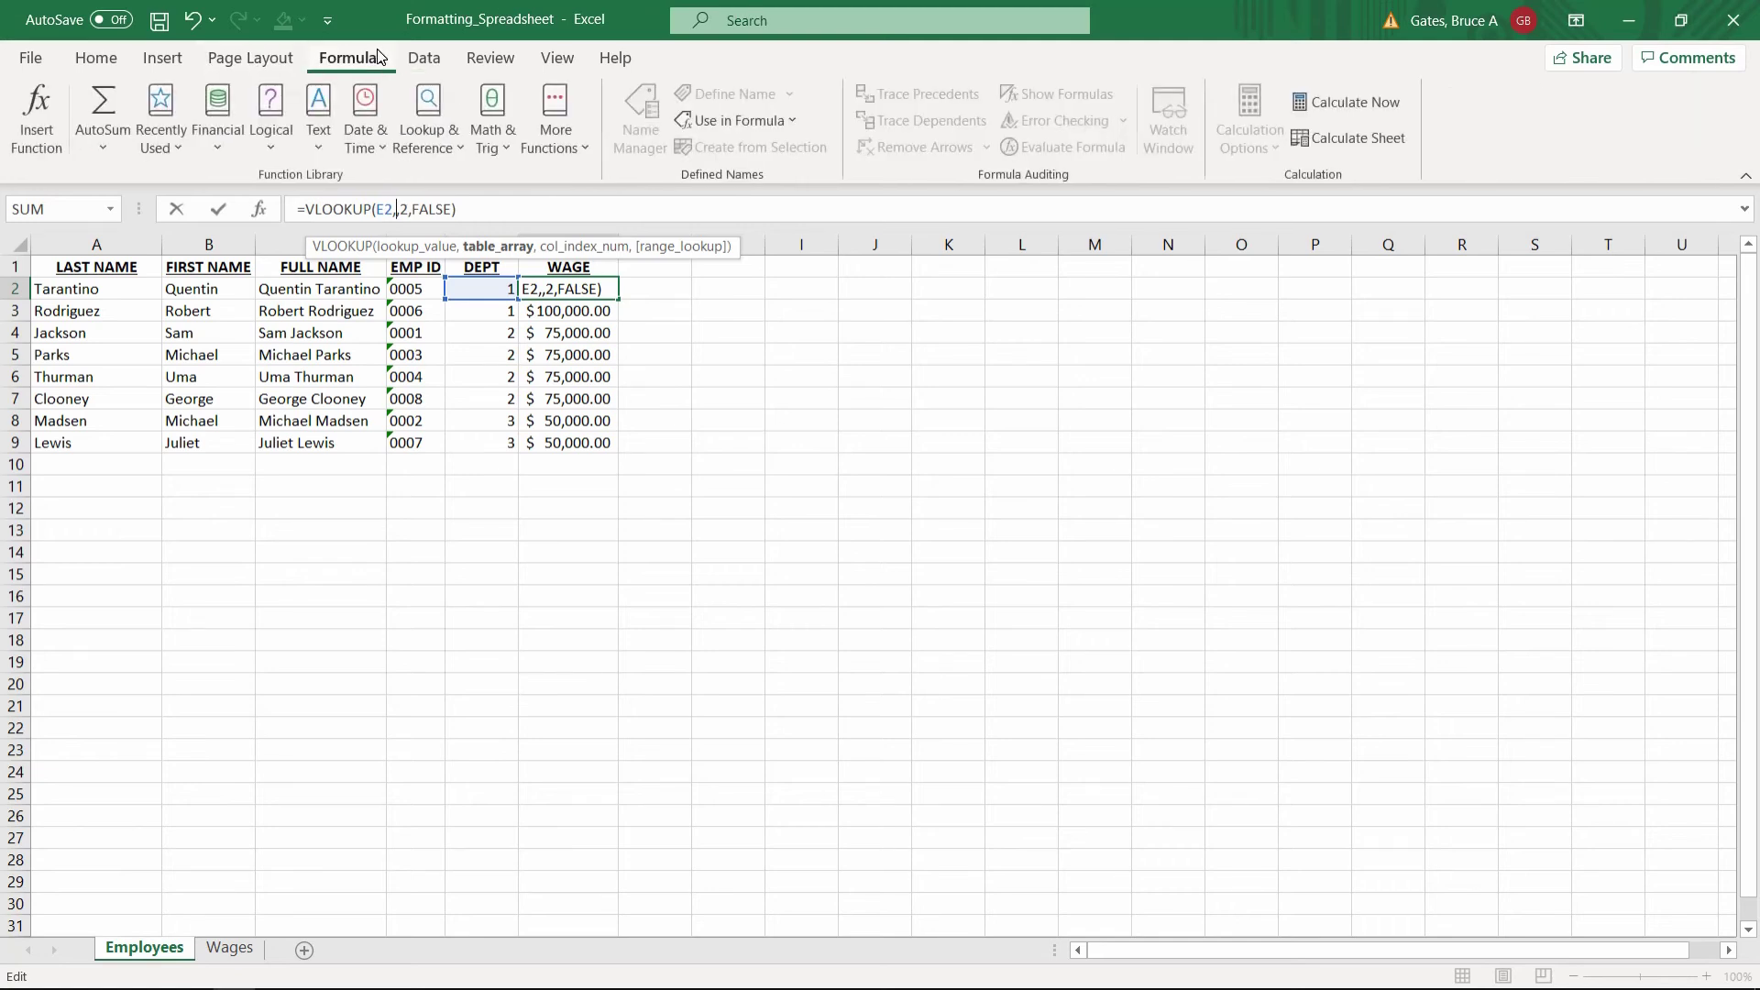
left_click(785, 123)
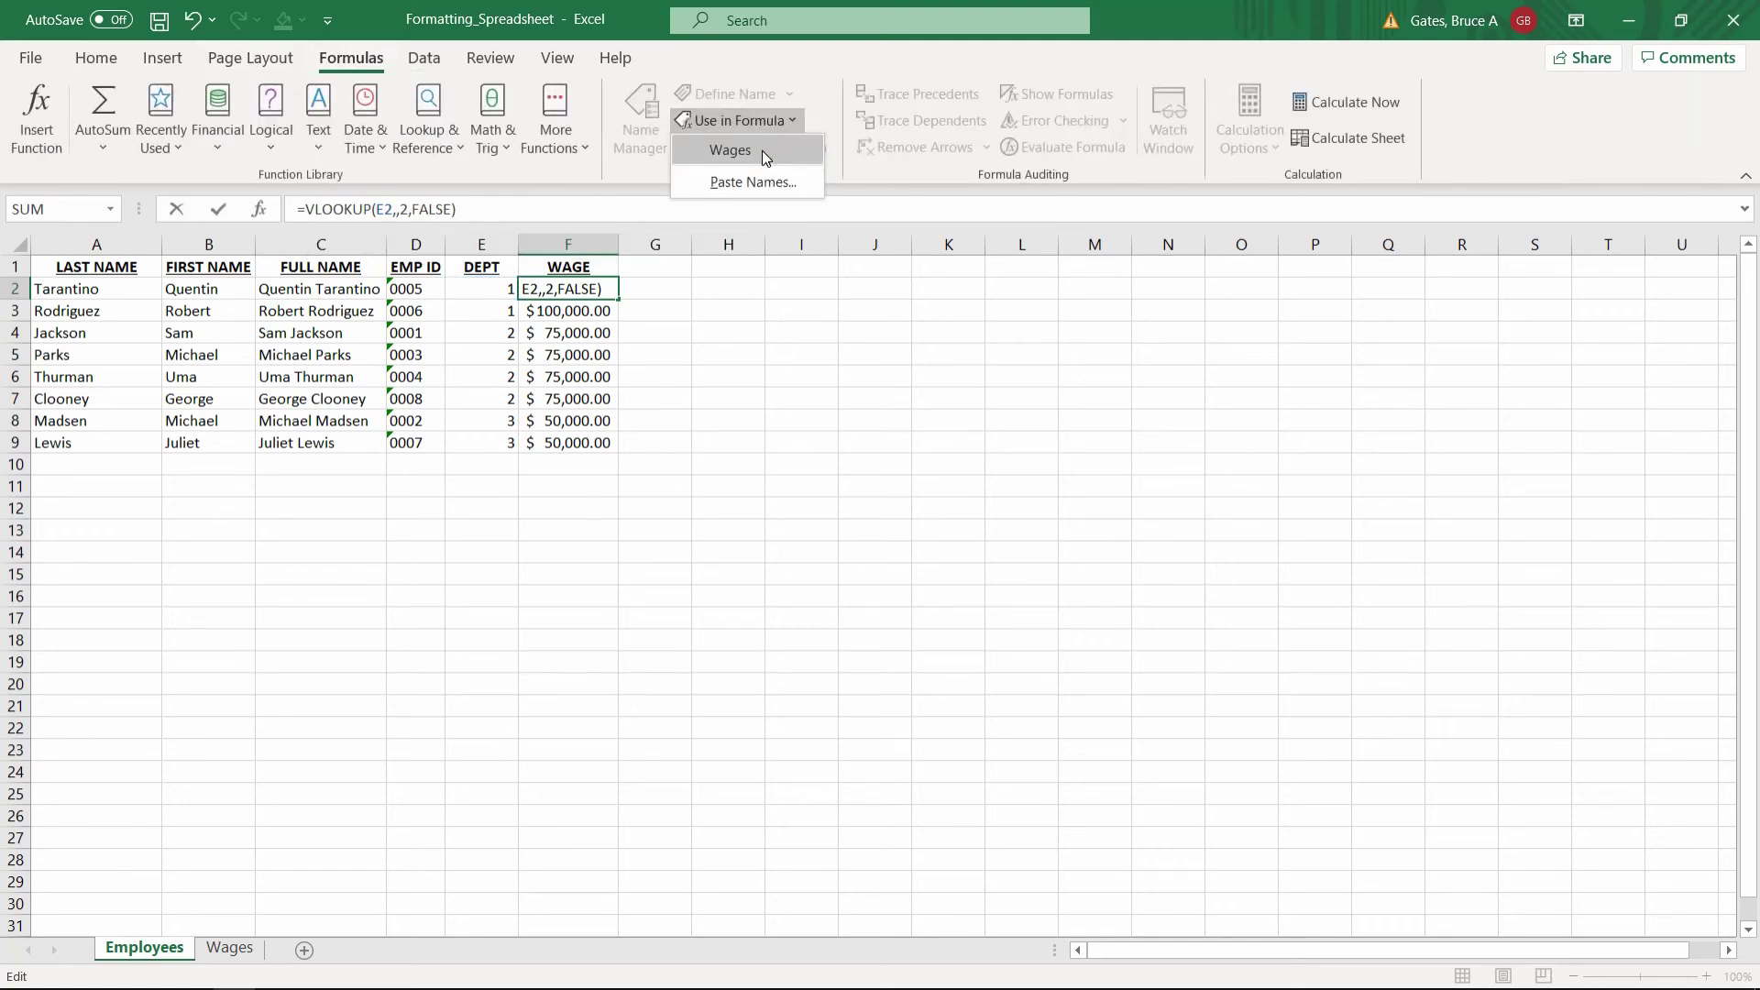
left_click(762, 150)
key("Return")
Step: Fill the named-range VLOOKUP formula from F2 down through F9
left_click(591, 286)
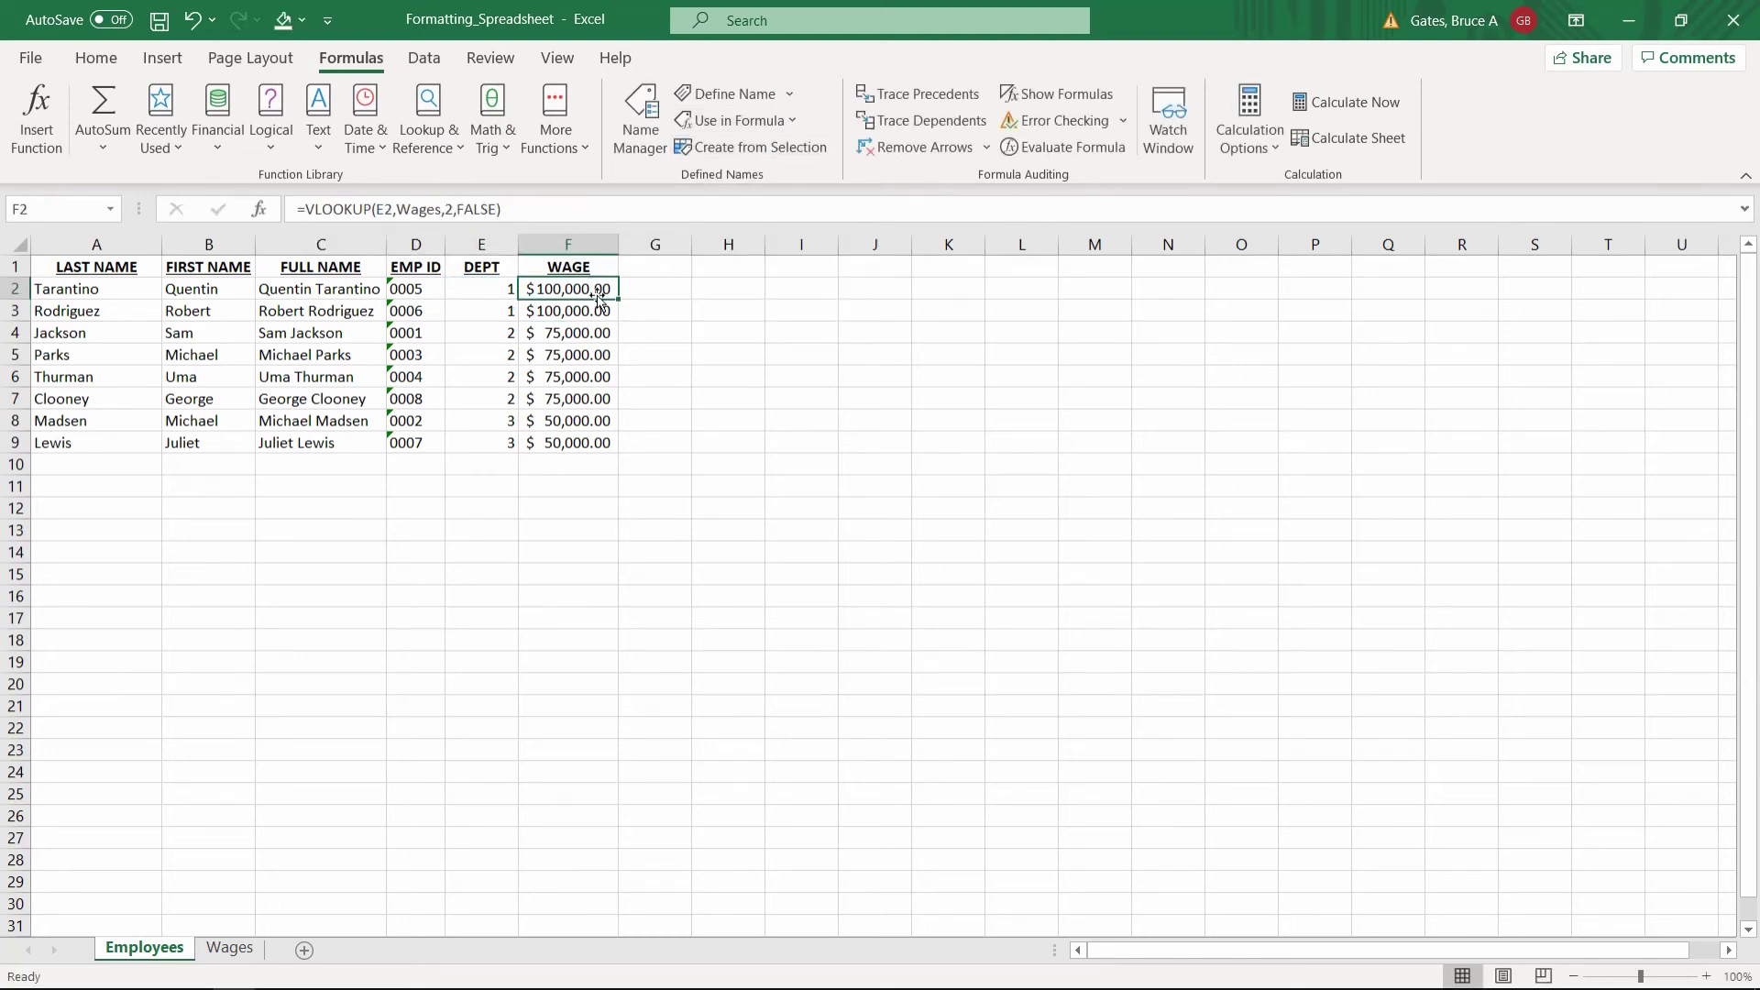
left_click_drag(618, 300, 617, 457)
Step: Examine the formulas in F3:F9, checking the lookup cell and the Wages named range in each row
left_click(573, 310)
left_click(575, 333)
left_click(576, 354)
left_click(574, 399)
left_click(574, 421)
left_click(573, 448)
left_click(574, 398)
left_click(571, 377)
left_click(570, 354)
left_click(573, 333)
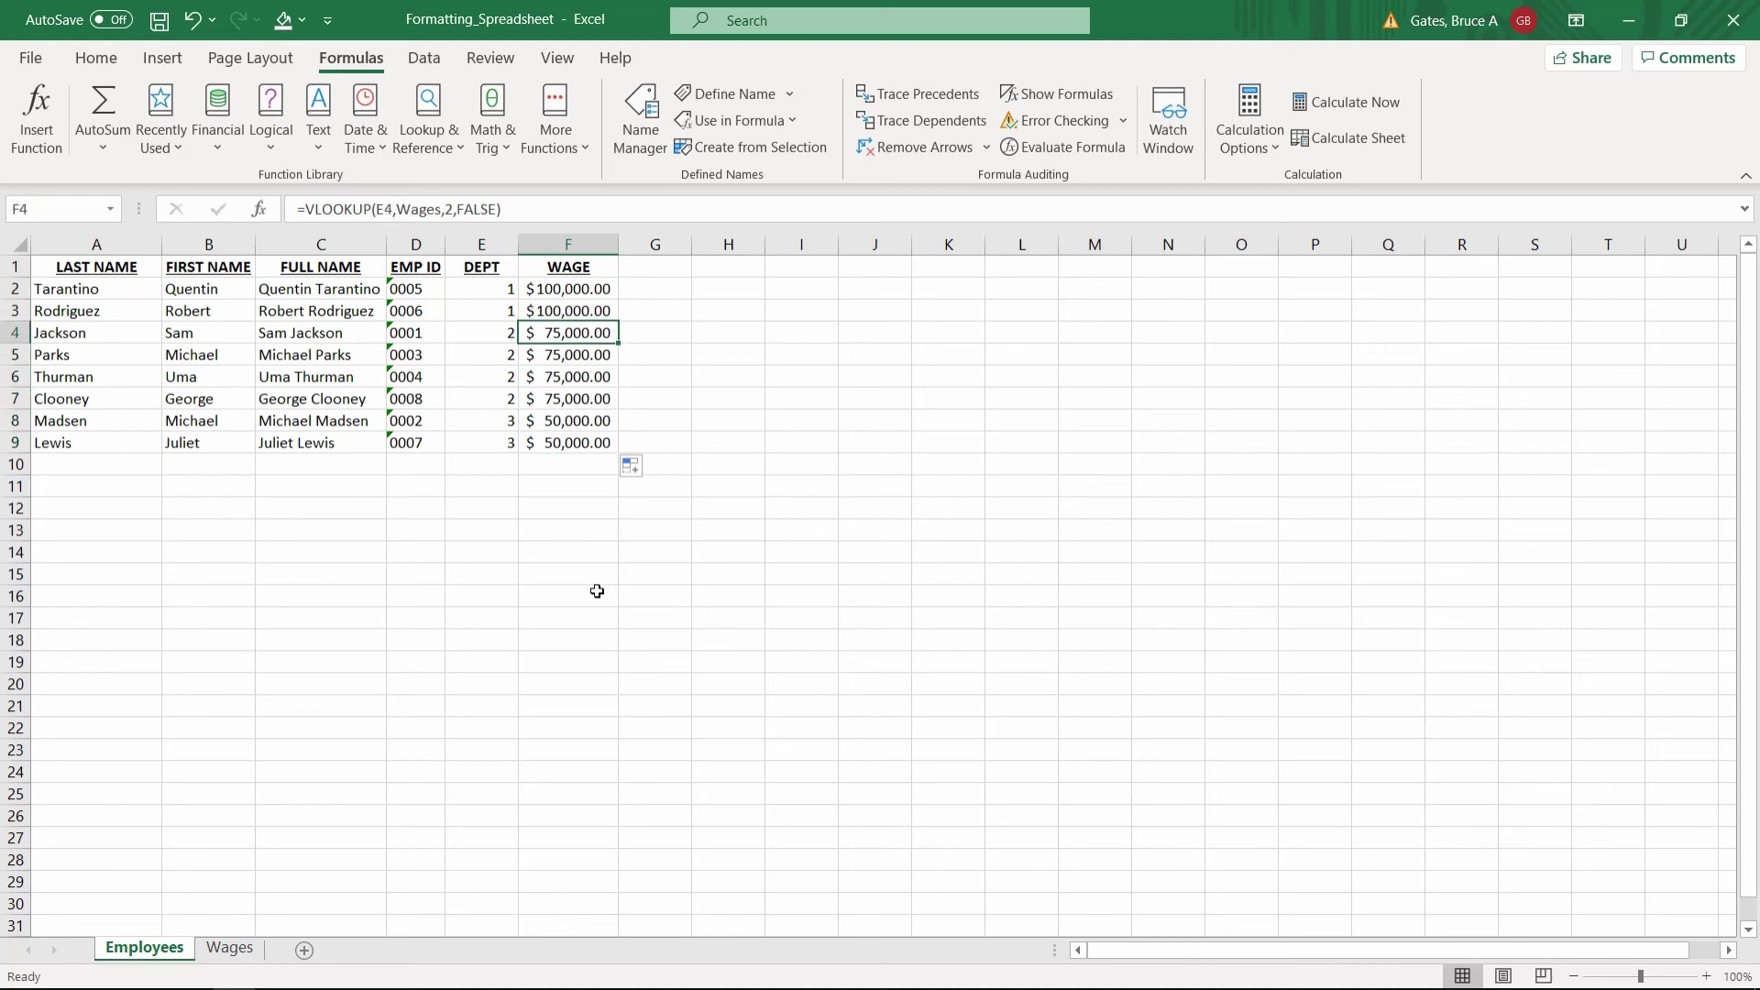